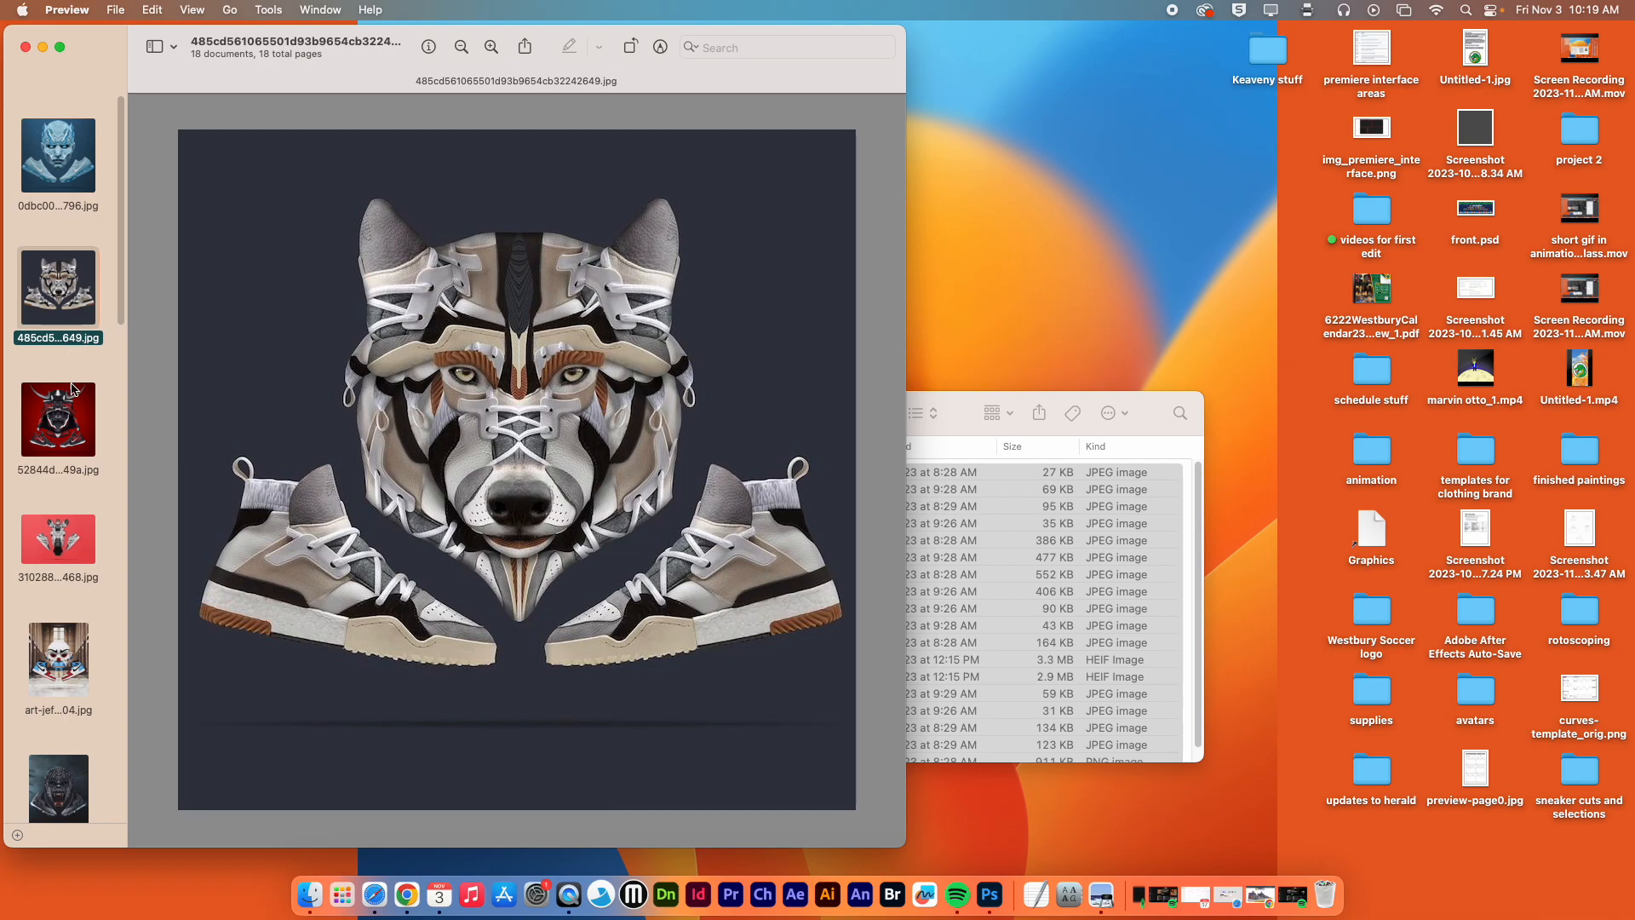
Look through the sneaker-face artwork examples one by one, through to the jeff-cole-sneaker-art image
click(70, 414)
click(75, 542)
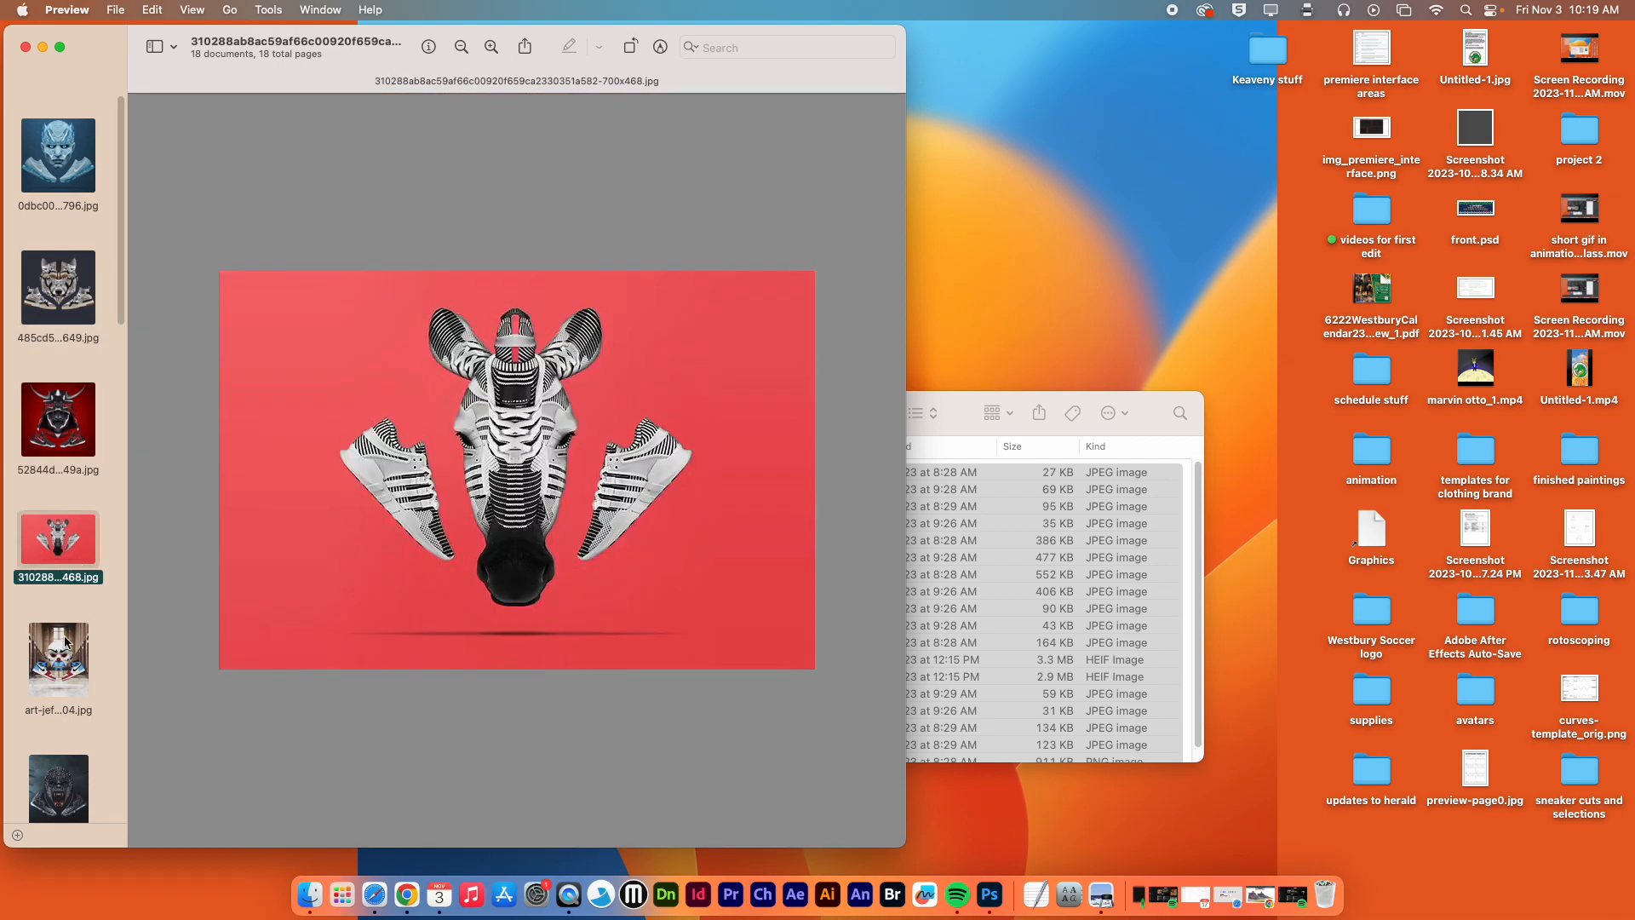
click(57, 656)
click(74, 767)
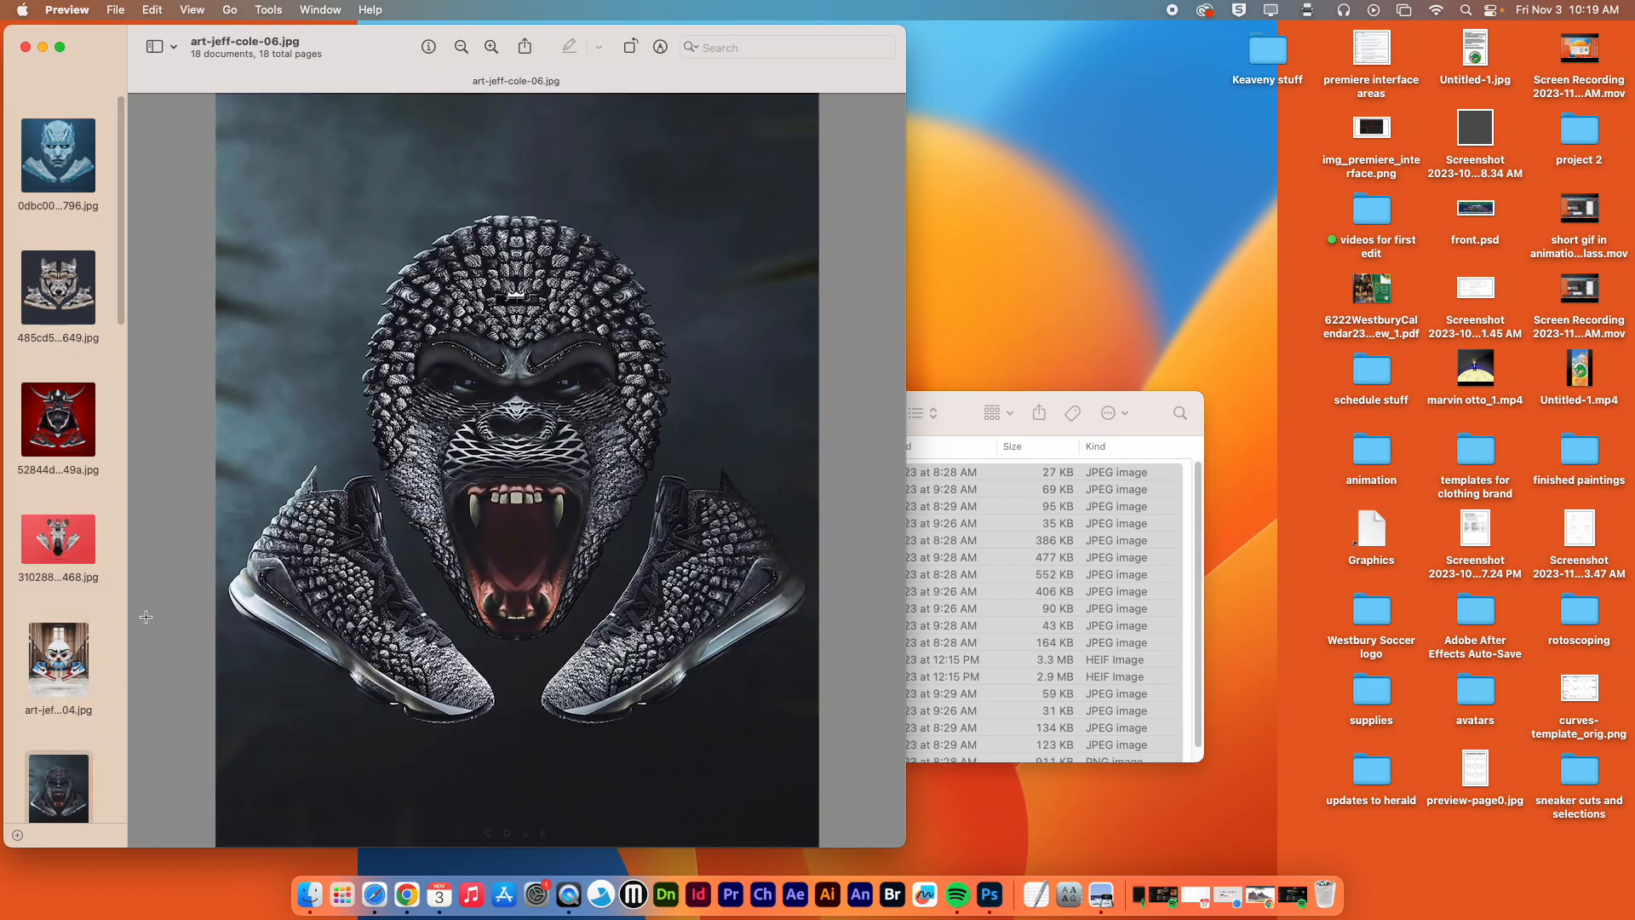
scroll(120, 372, down, 10)
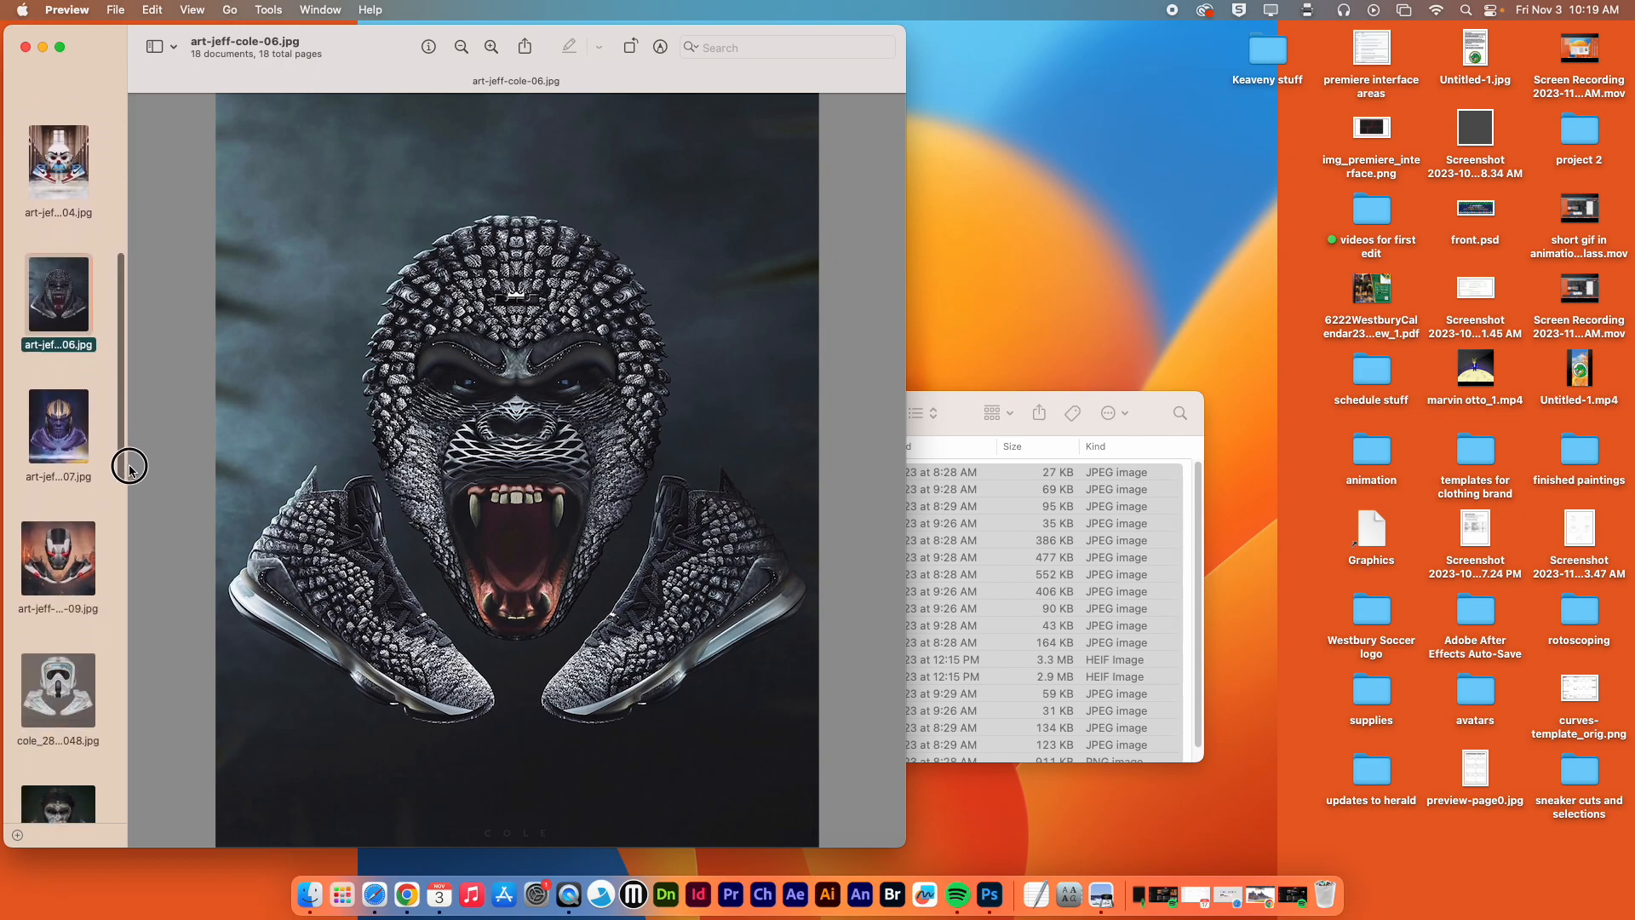
click(94, 524)
key(Up)
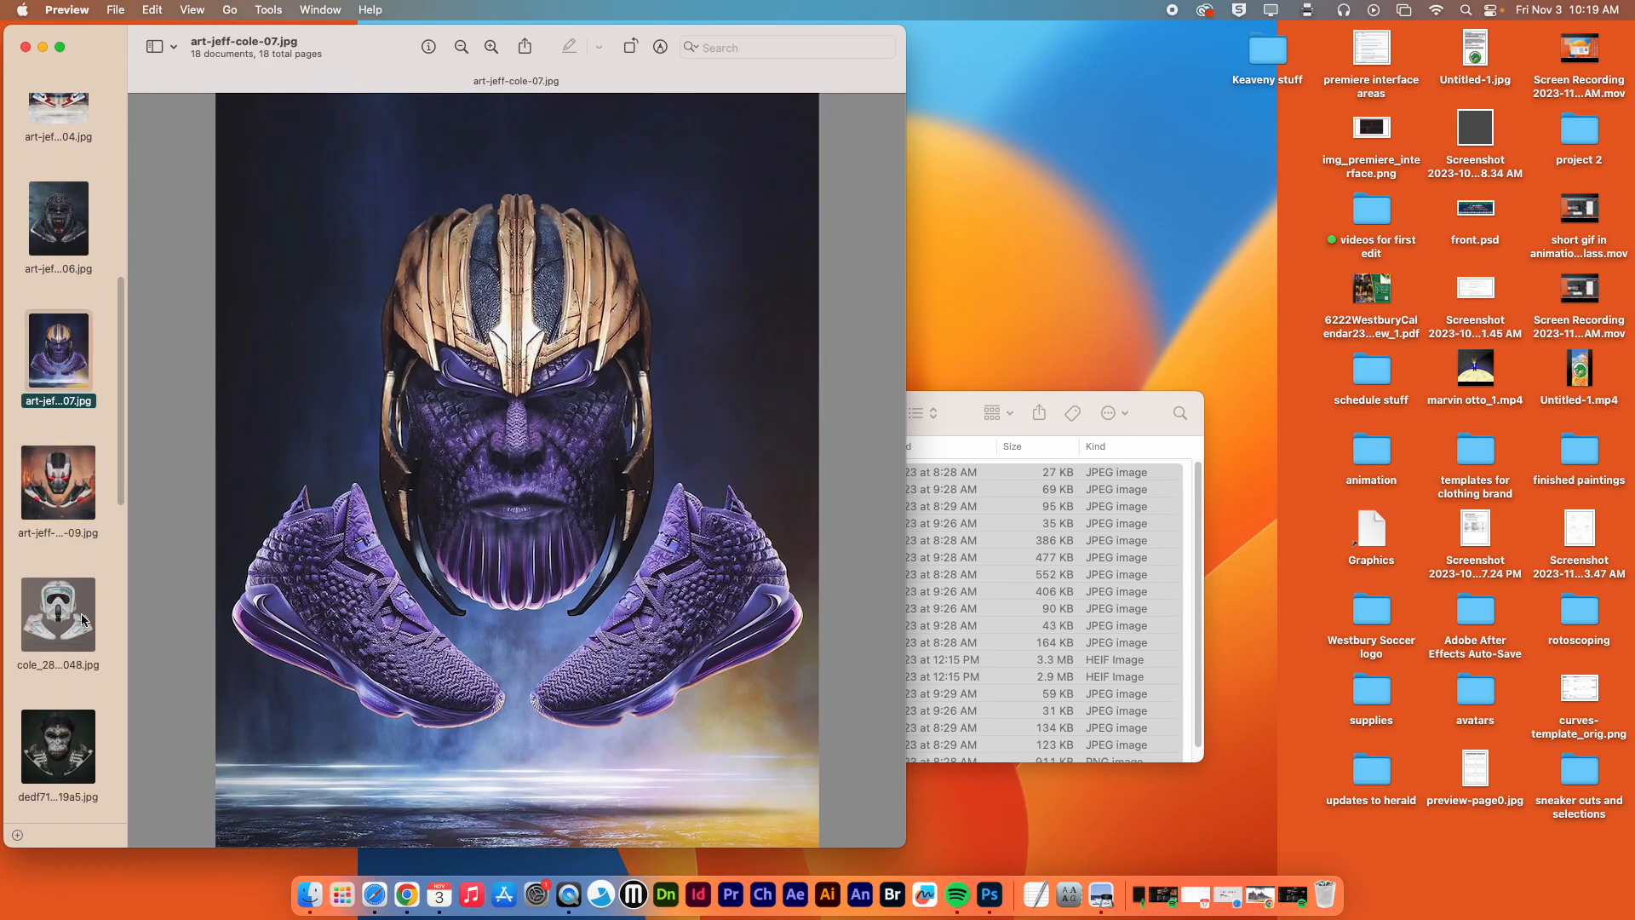
click(83, 619)
key(Up)
scroll(113, 610, down, 8)
click(56, 430)
click(76, 534)
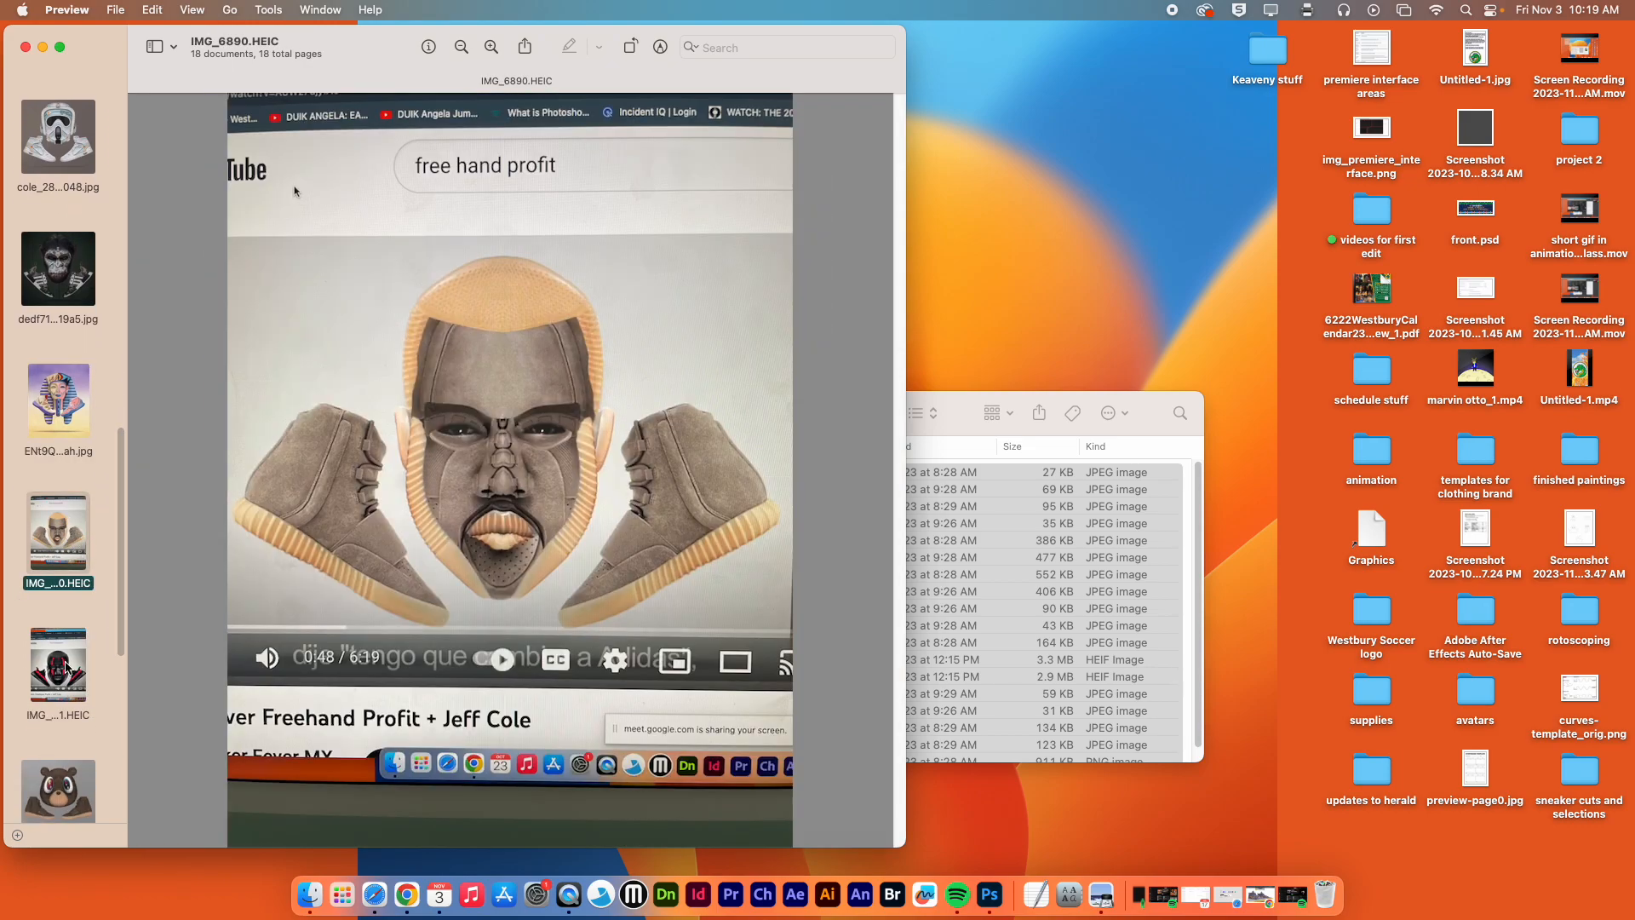
click(65, 667)
drag(121, 608, 114, 721)
click(49, 566)
click(55, 686)
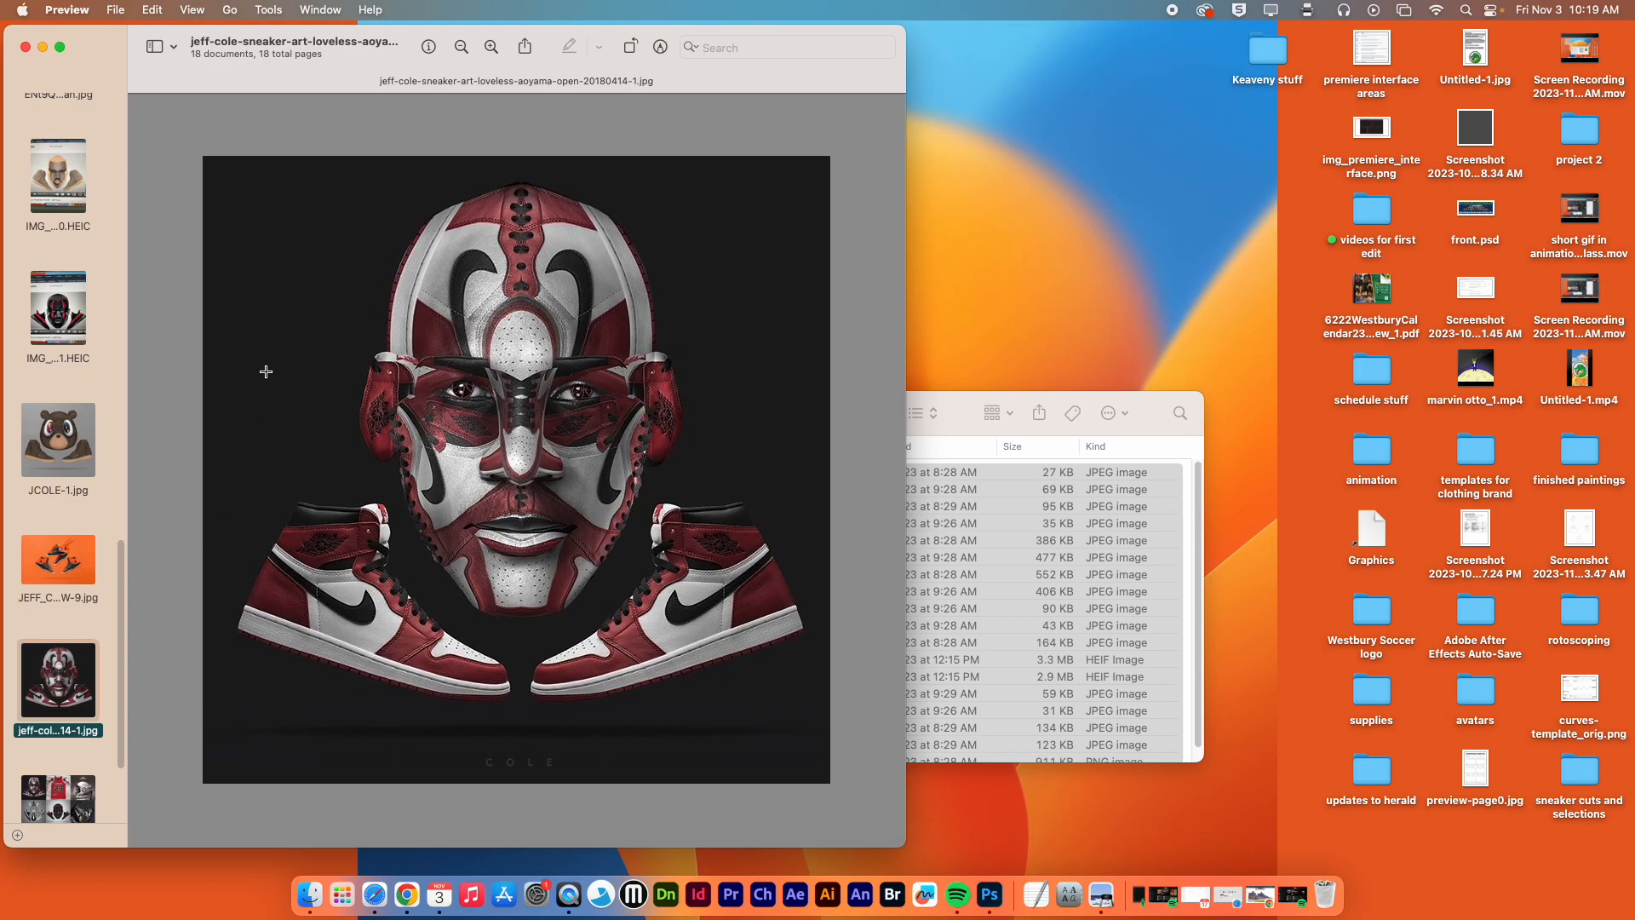
Close the example images and the sneakers folder, and open the desktop's project 2 folder in an enlarged window
click(25, 48)
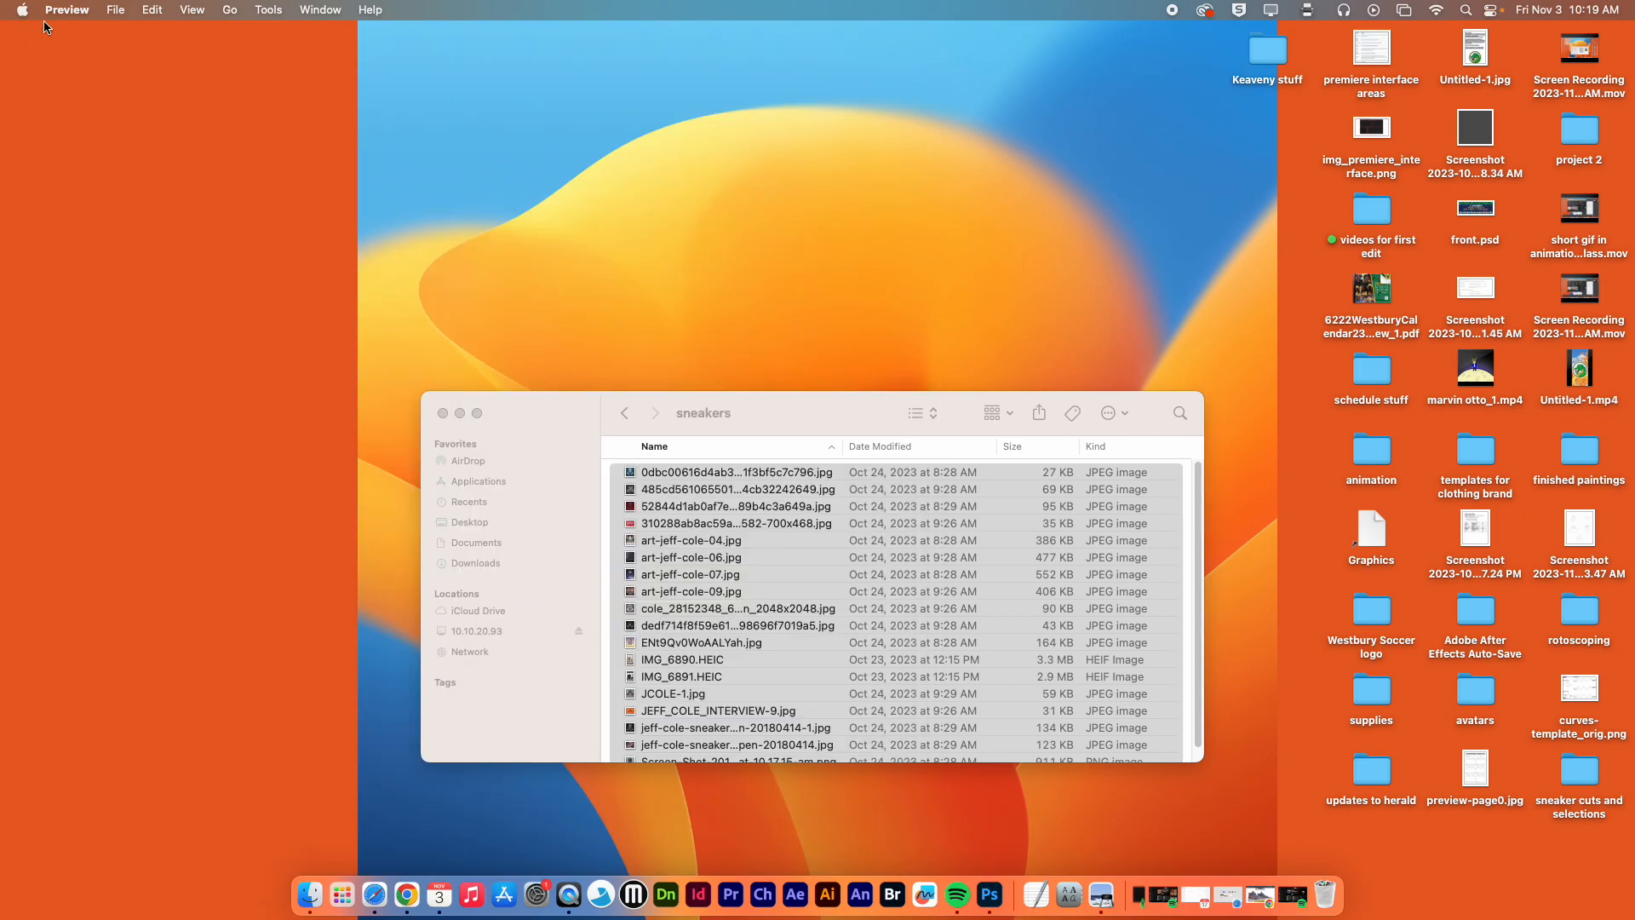
click(442, 414)
double_click(1581, 136)
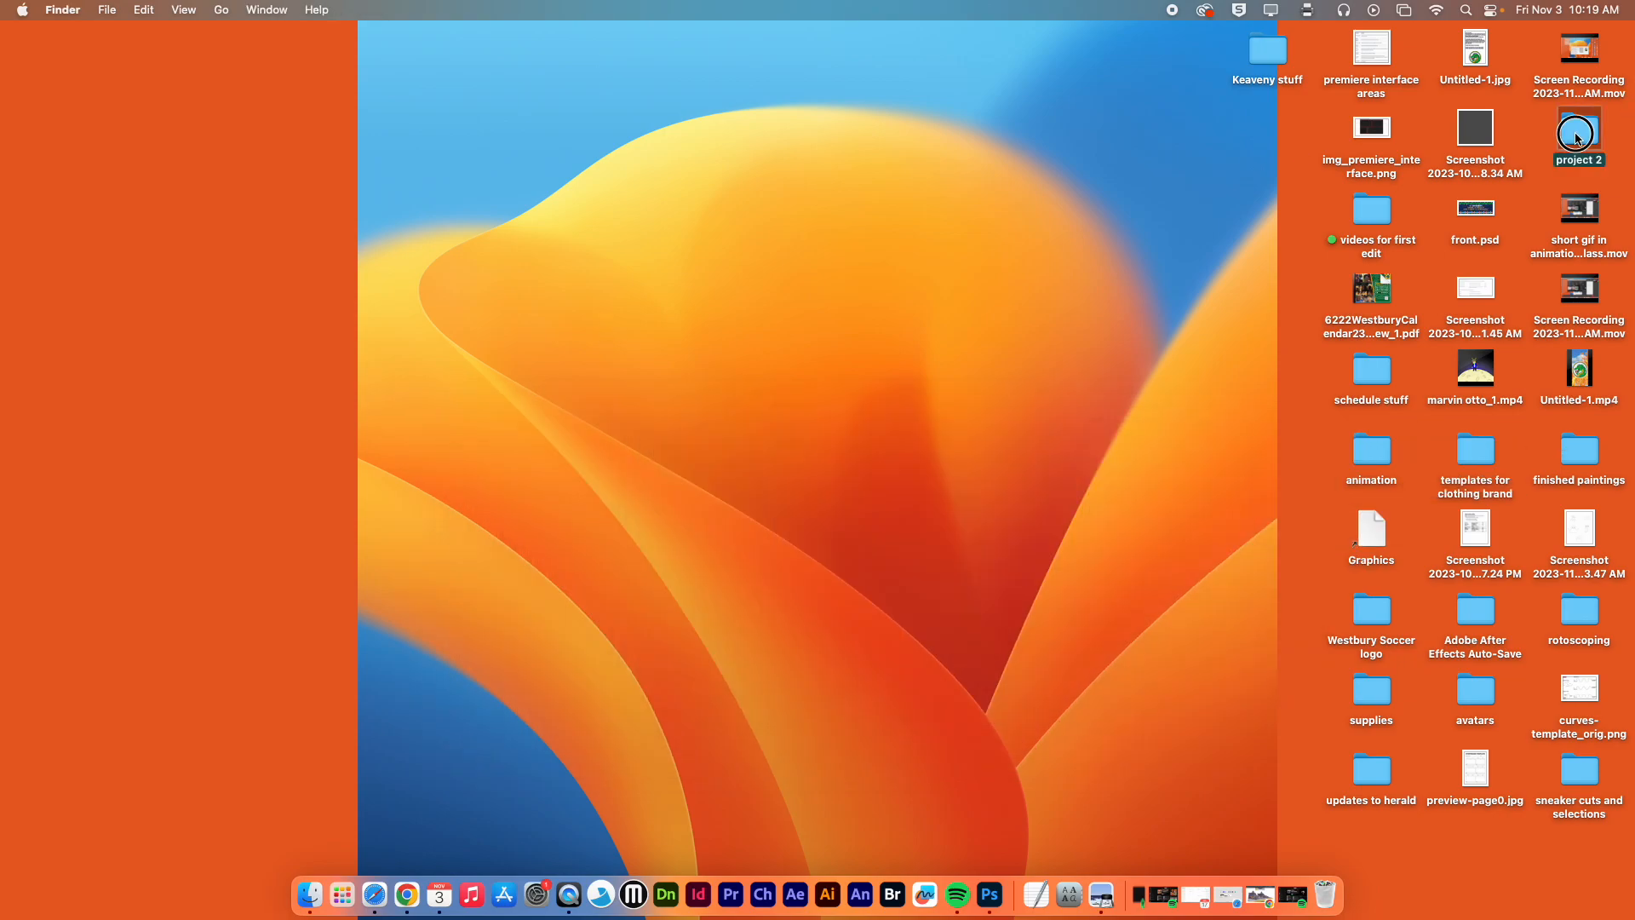
drag(1192, 149, 467, 124)
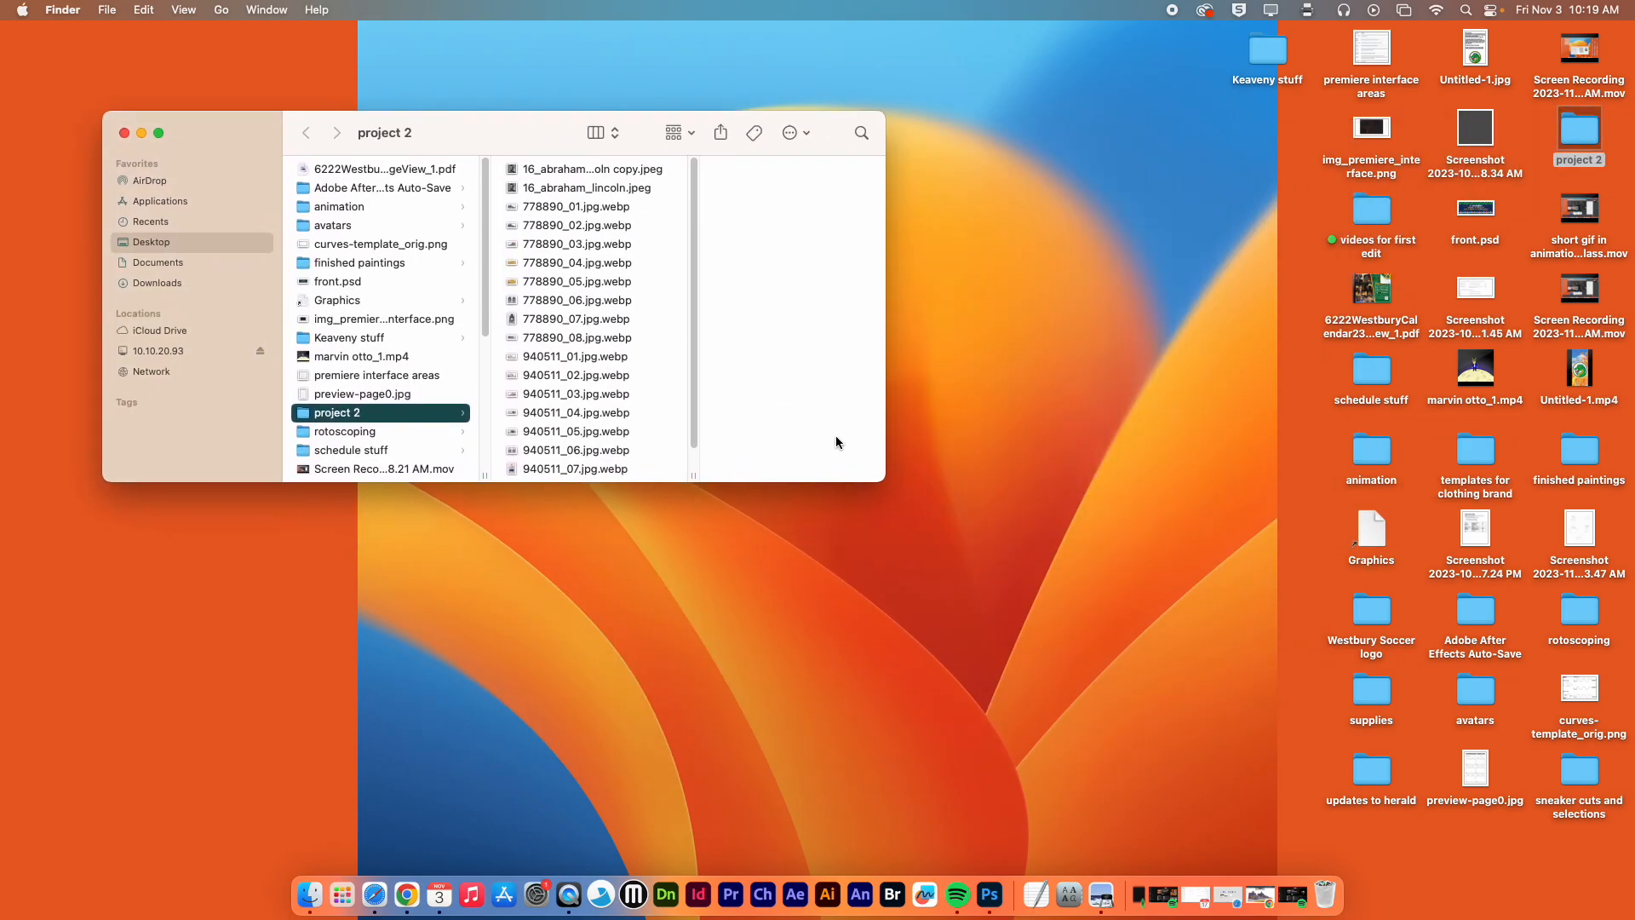
drag(878, 477, 1064, 726)
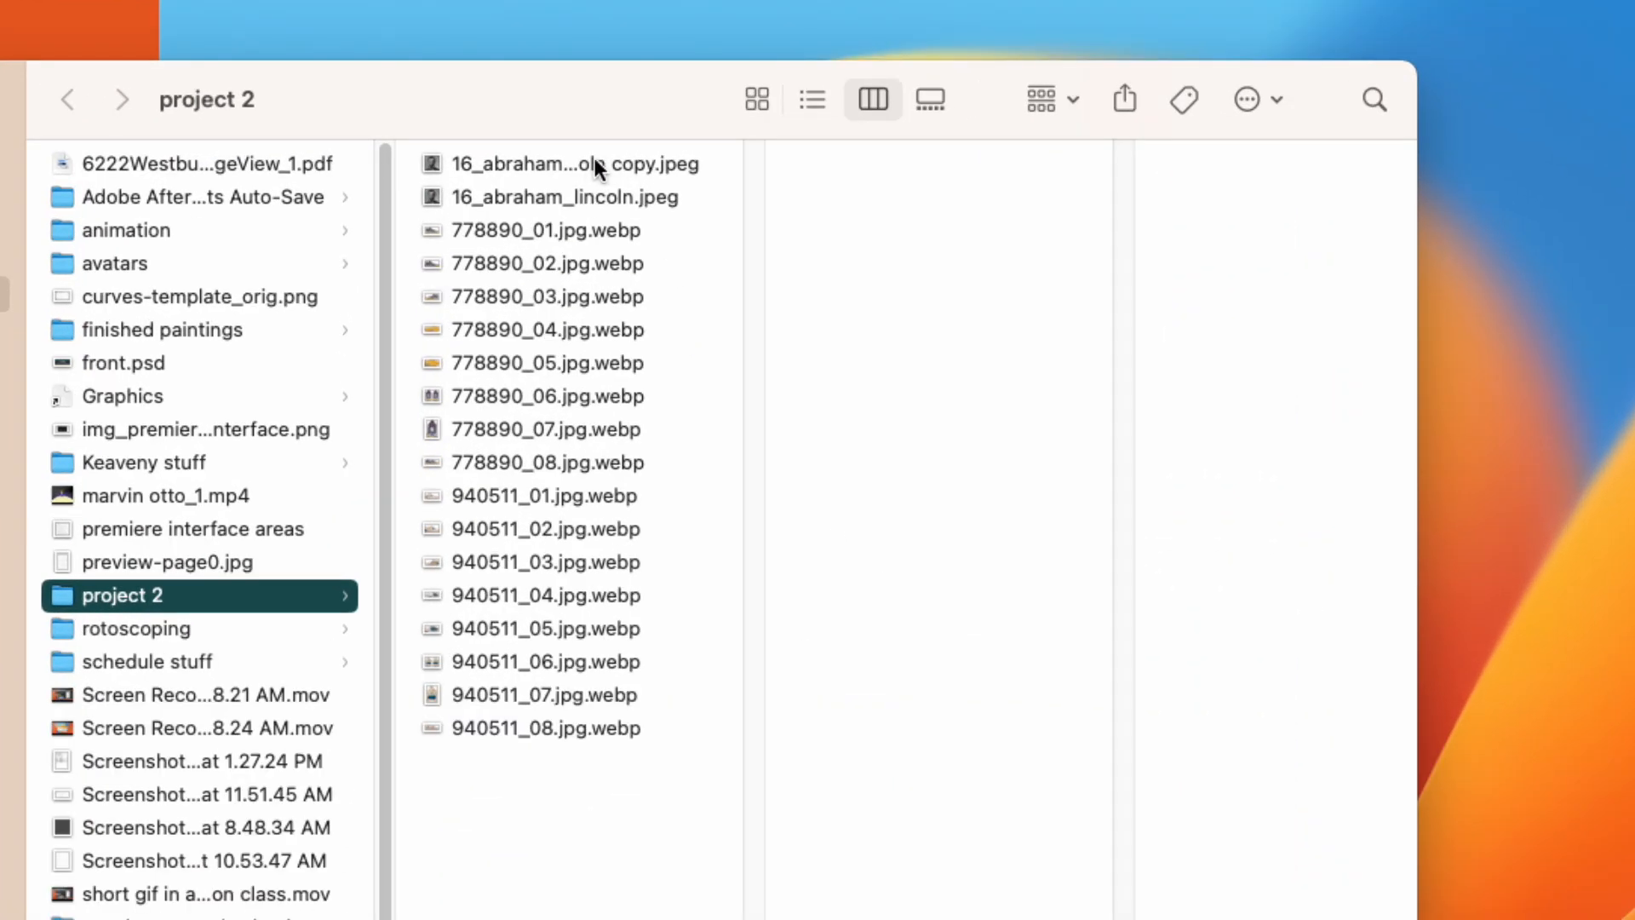
Preview the Abraham Lincoln portrait copy and the purple sneaker photos 778890_01 to 778890_08 in the project 2 folder
click(535, 164)
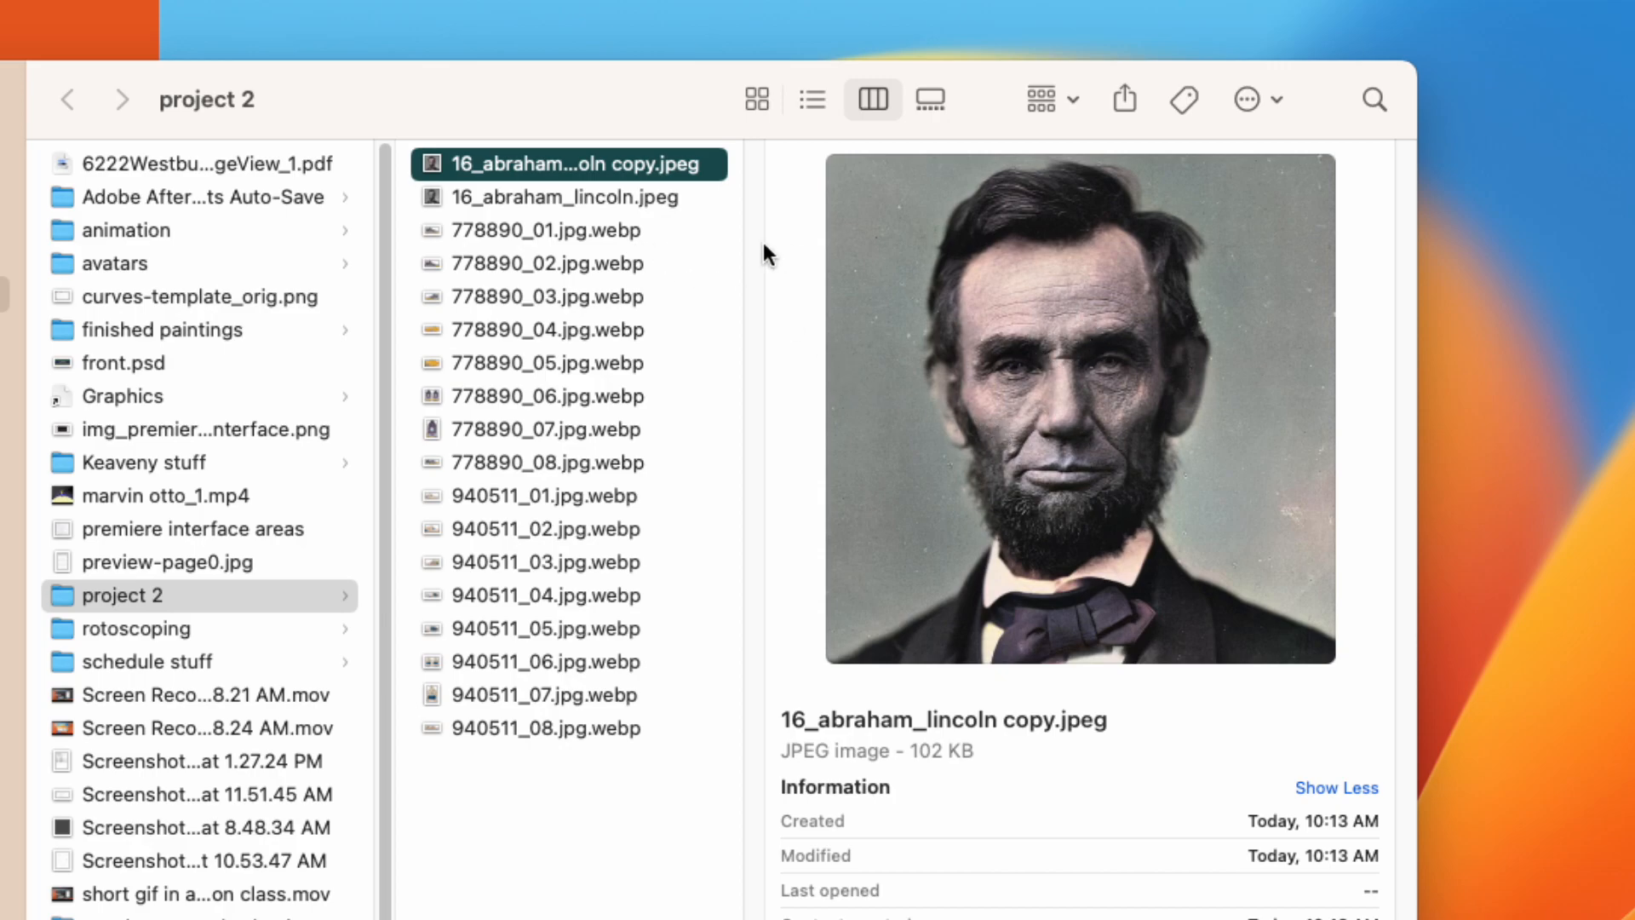
click(606, 228)
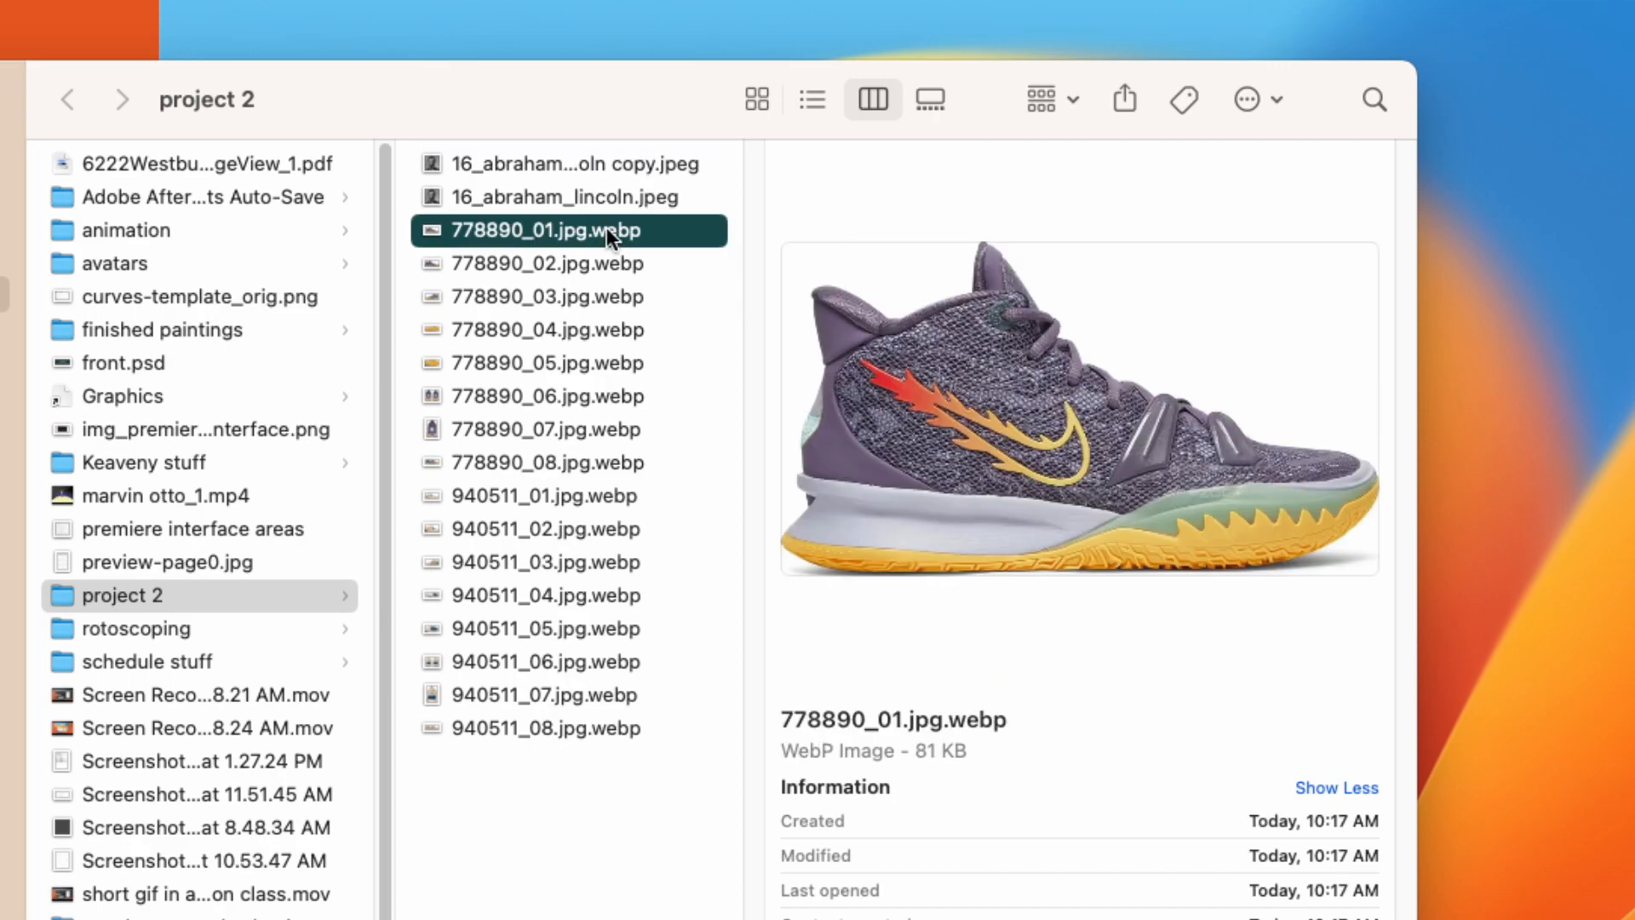
click(610, 261)
click(614, 294)
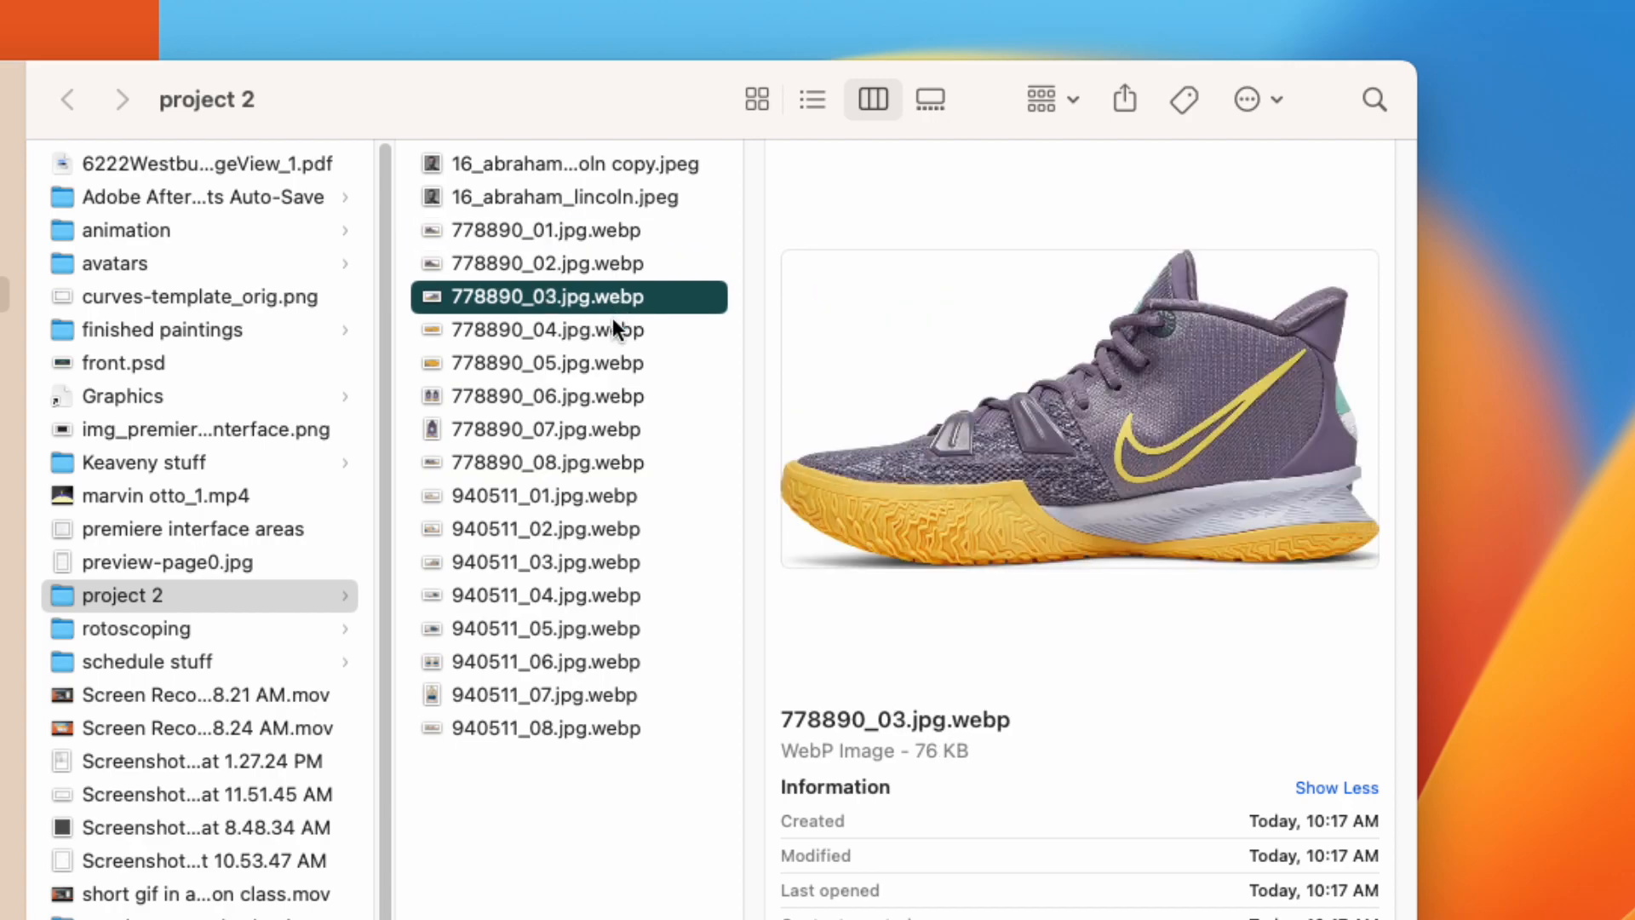
click(617, 330)
click(621, 362)
click(616, 392)
click(617, 427)
click(623, 462)
Preview the floral sneaker photos 940511_01 to 940511_07 in the project 2 folder
click(628, 496)
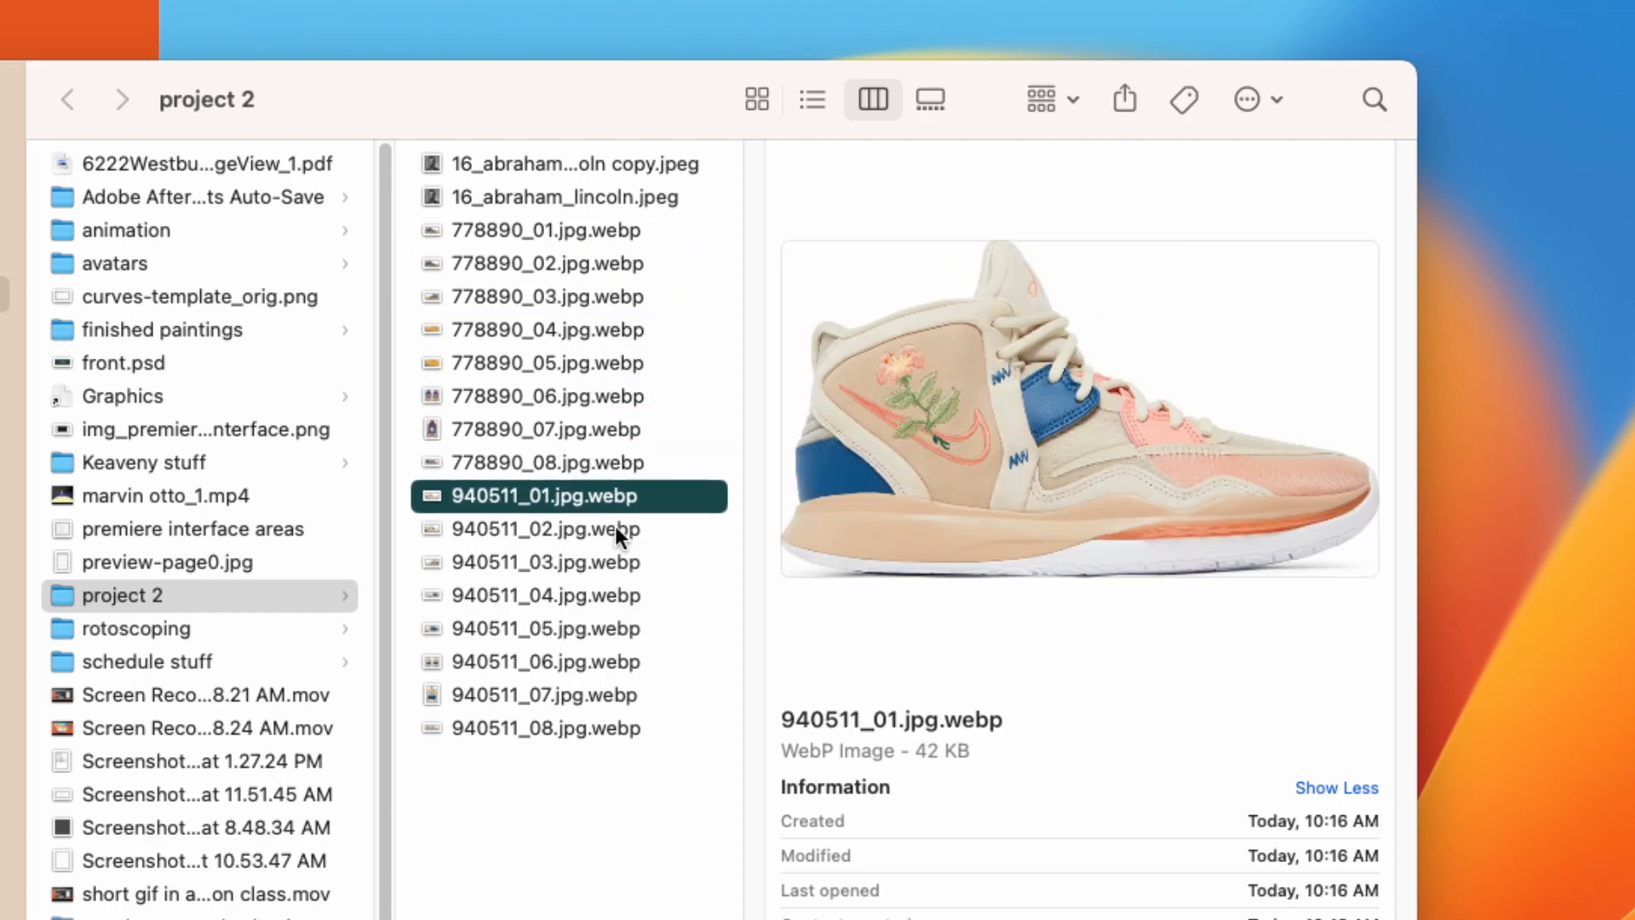
click(615, 528)
click(610, 560)
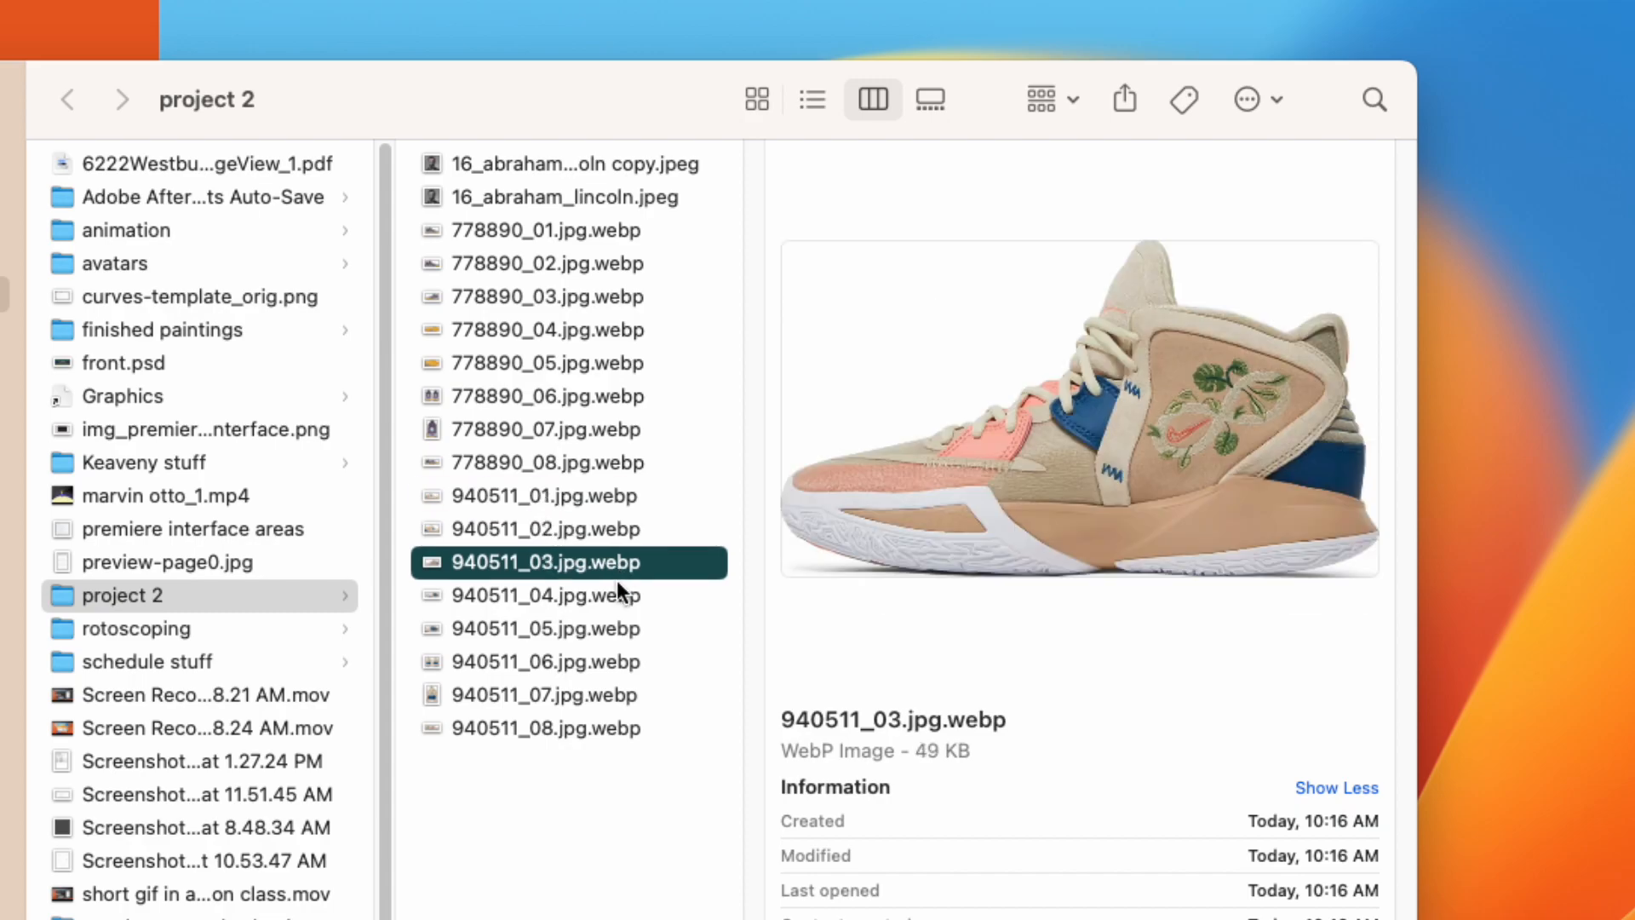
click(619, 598)
click(620, 628)
click(617, 659)
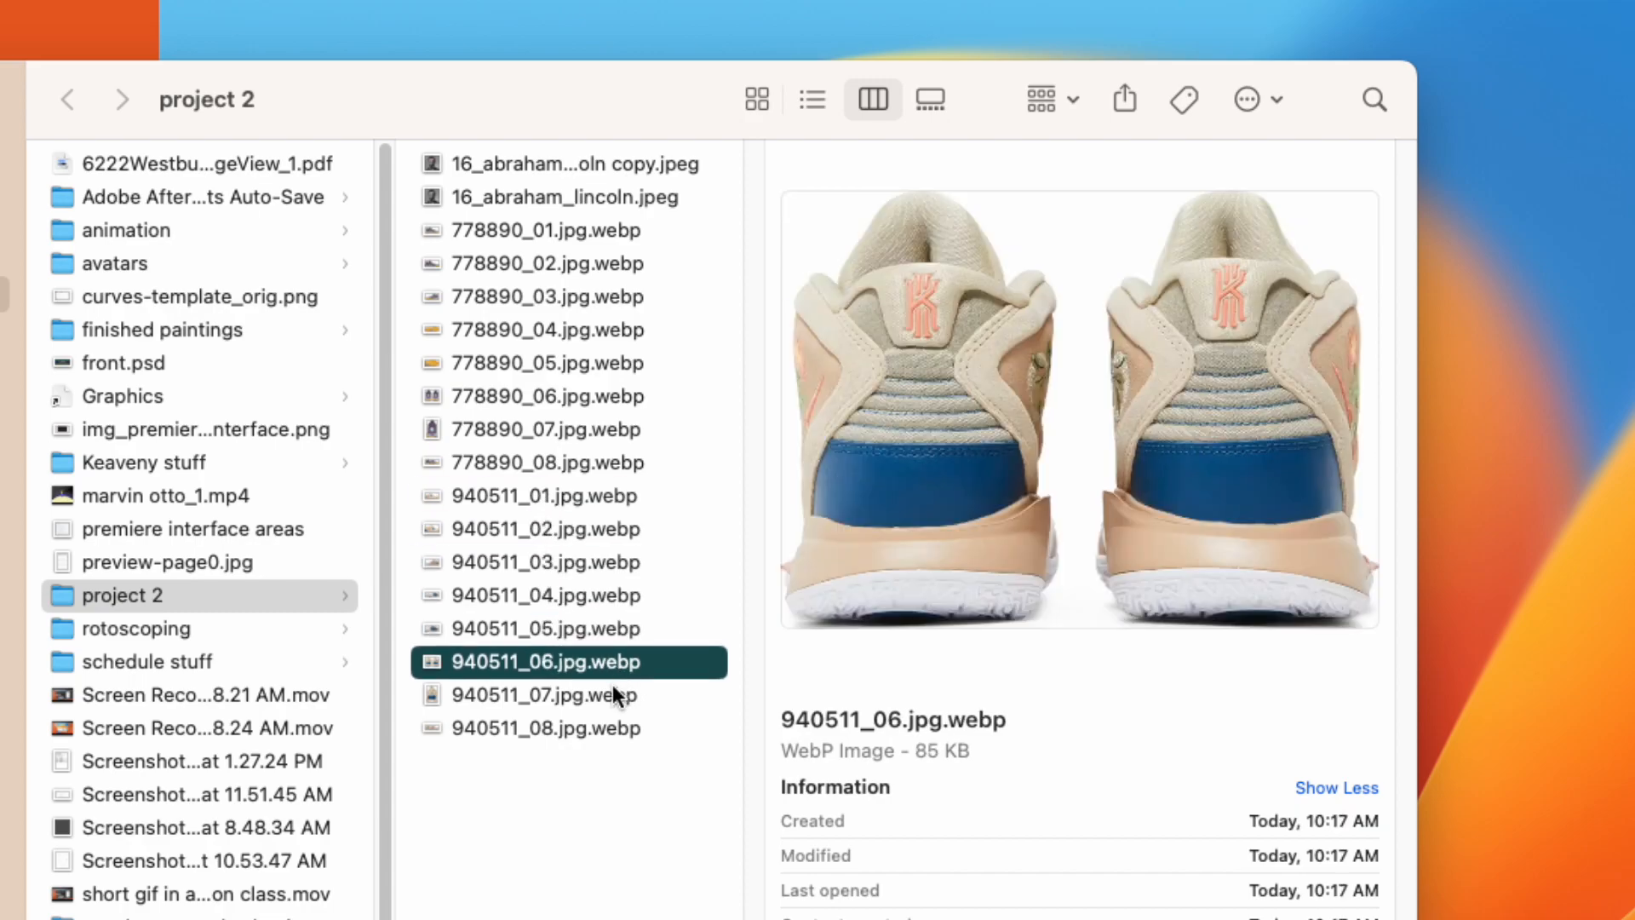
click(613, 693)
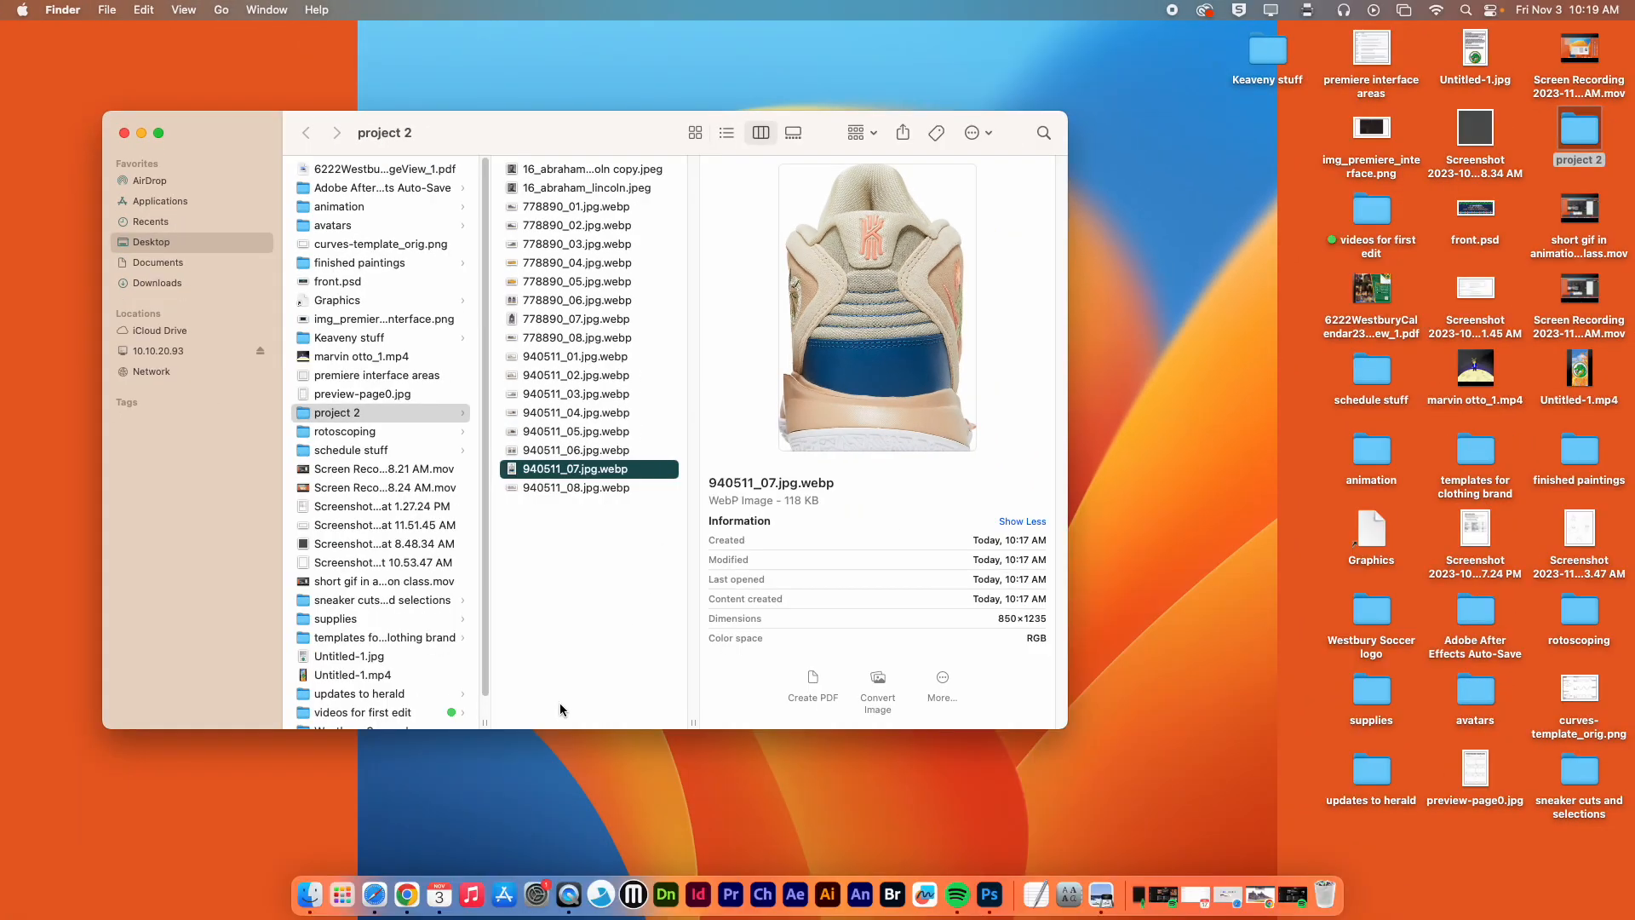
Switch to Chrome, leave the Kyrie 7 'Daybreak' product page and go to the goat.com home page
click(406, 894)
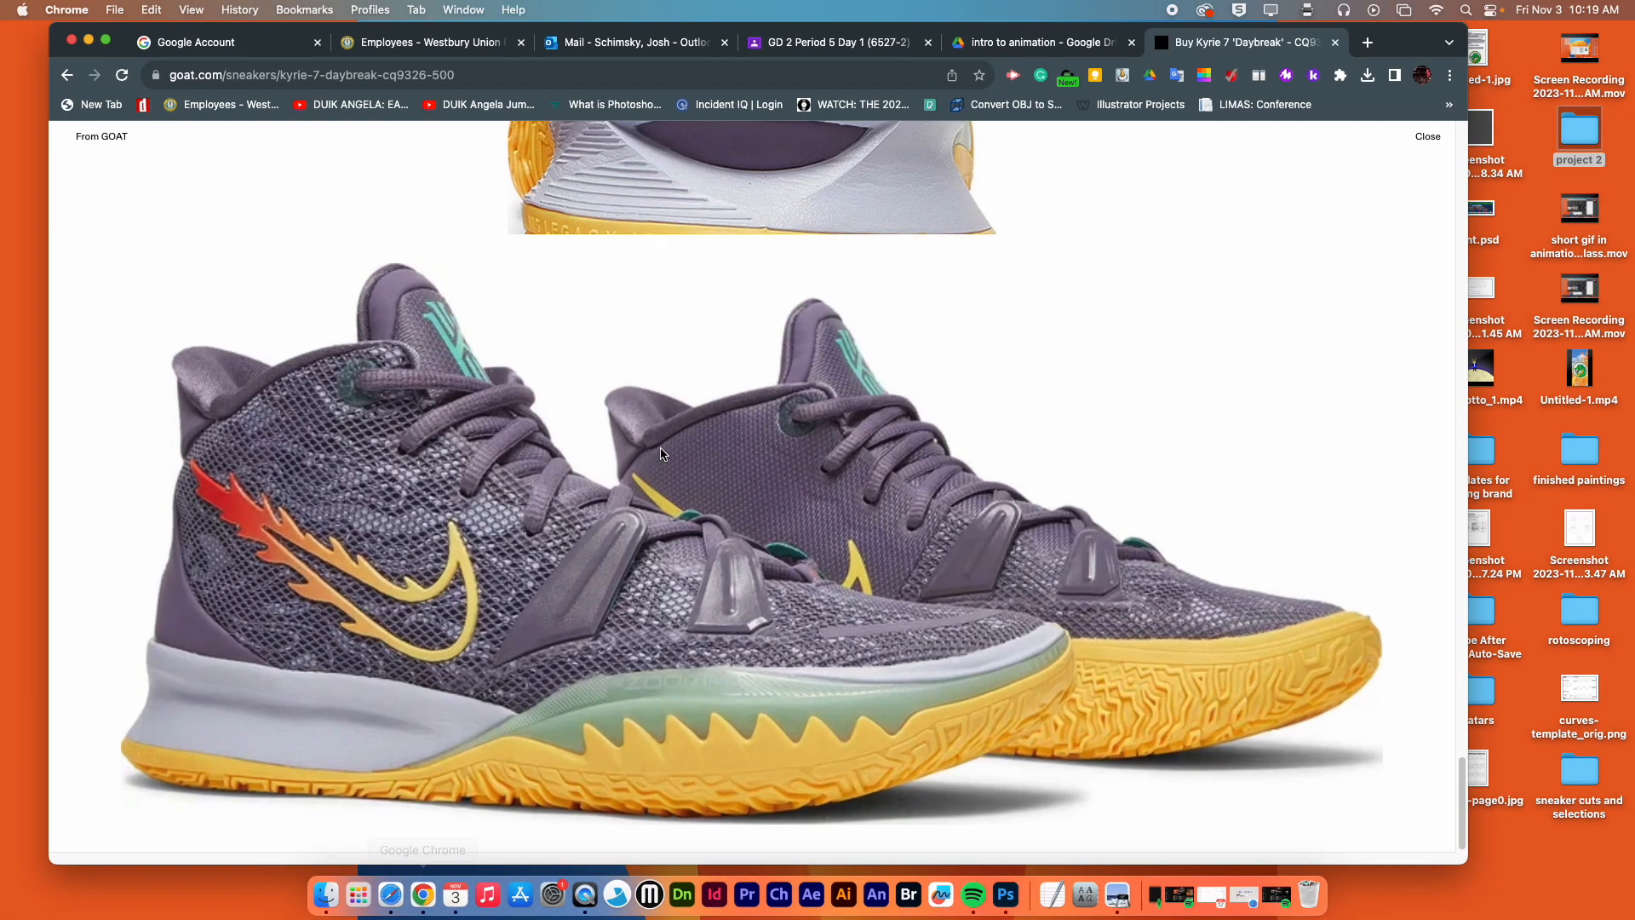
click(66, 75)
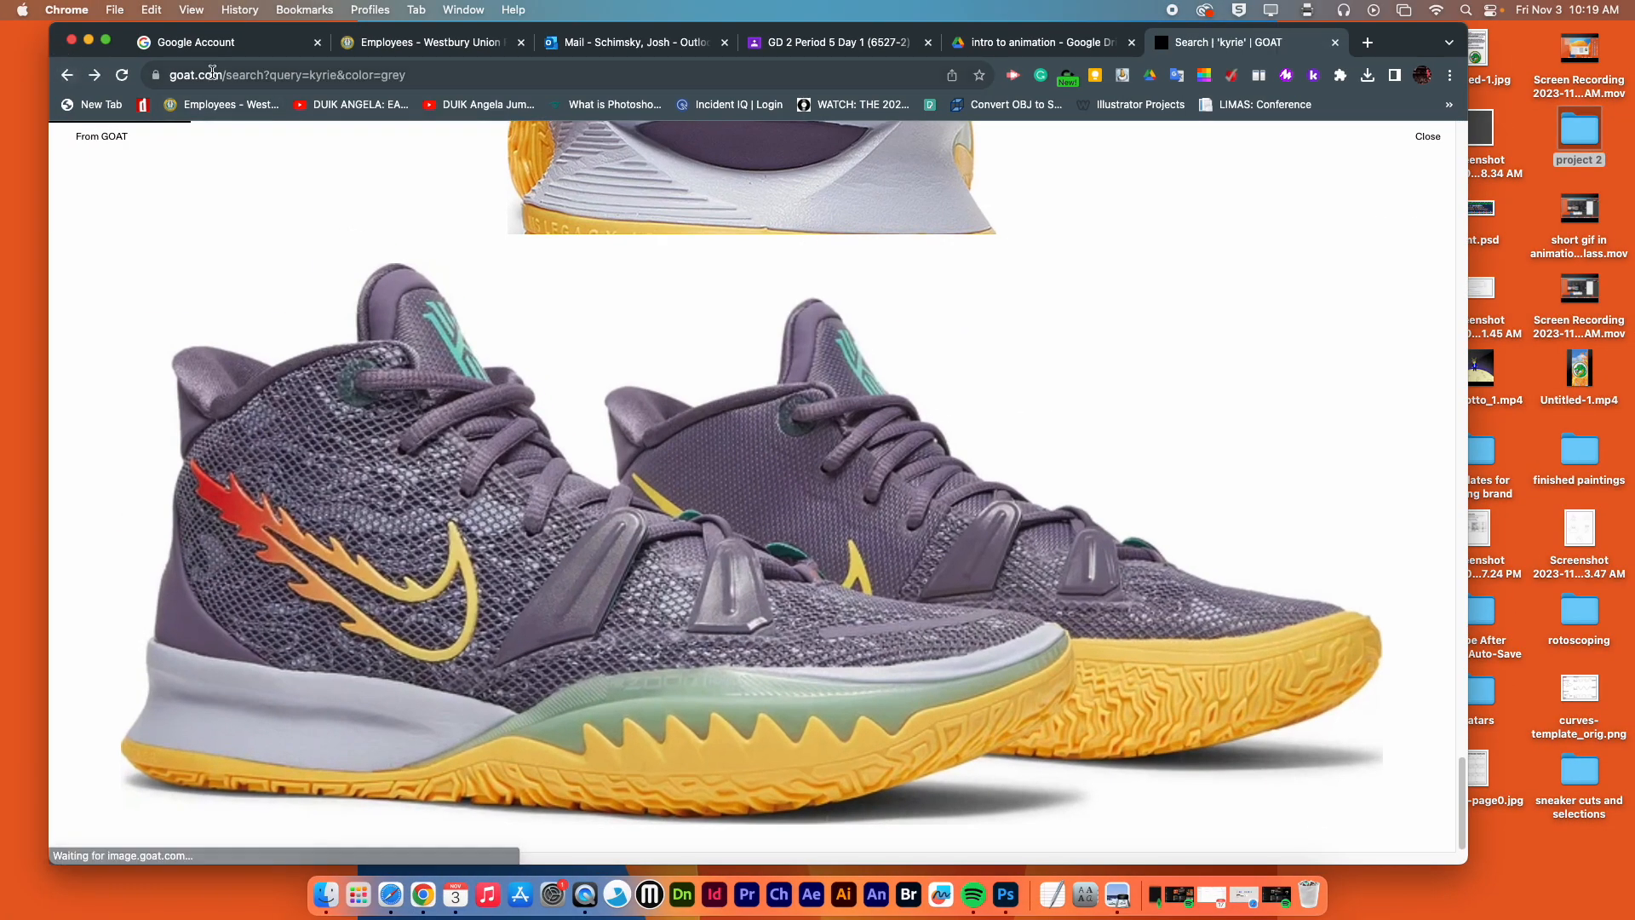
click(444, 77)
click(499, 75)
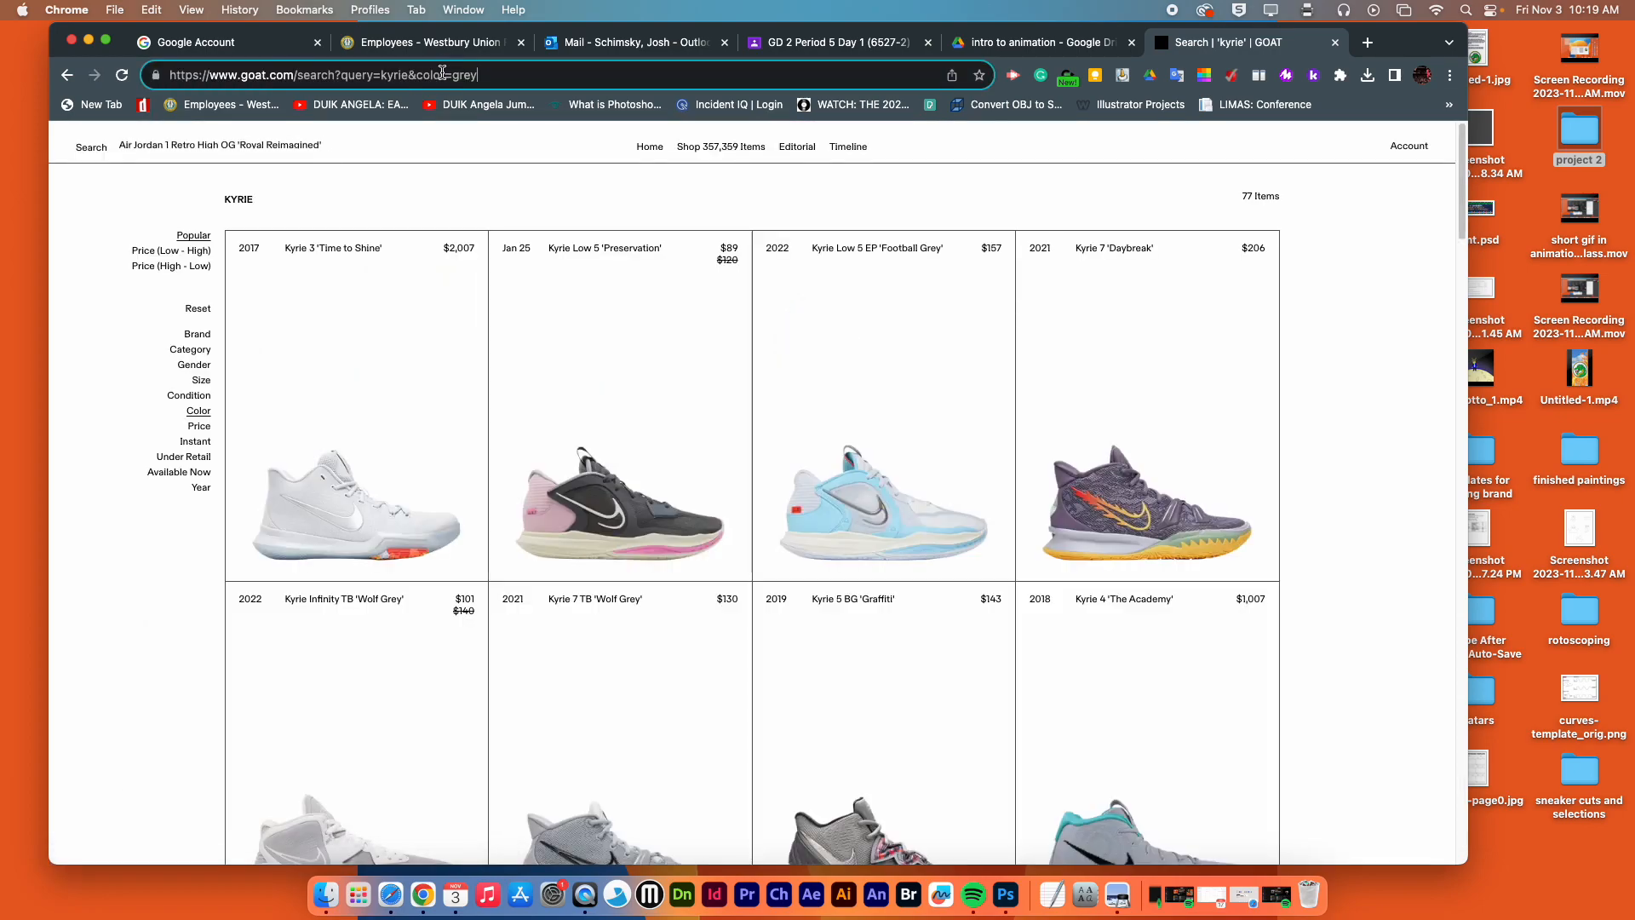
drag(499, 75, 169, 75)
text(goat)
key(Return)
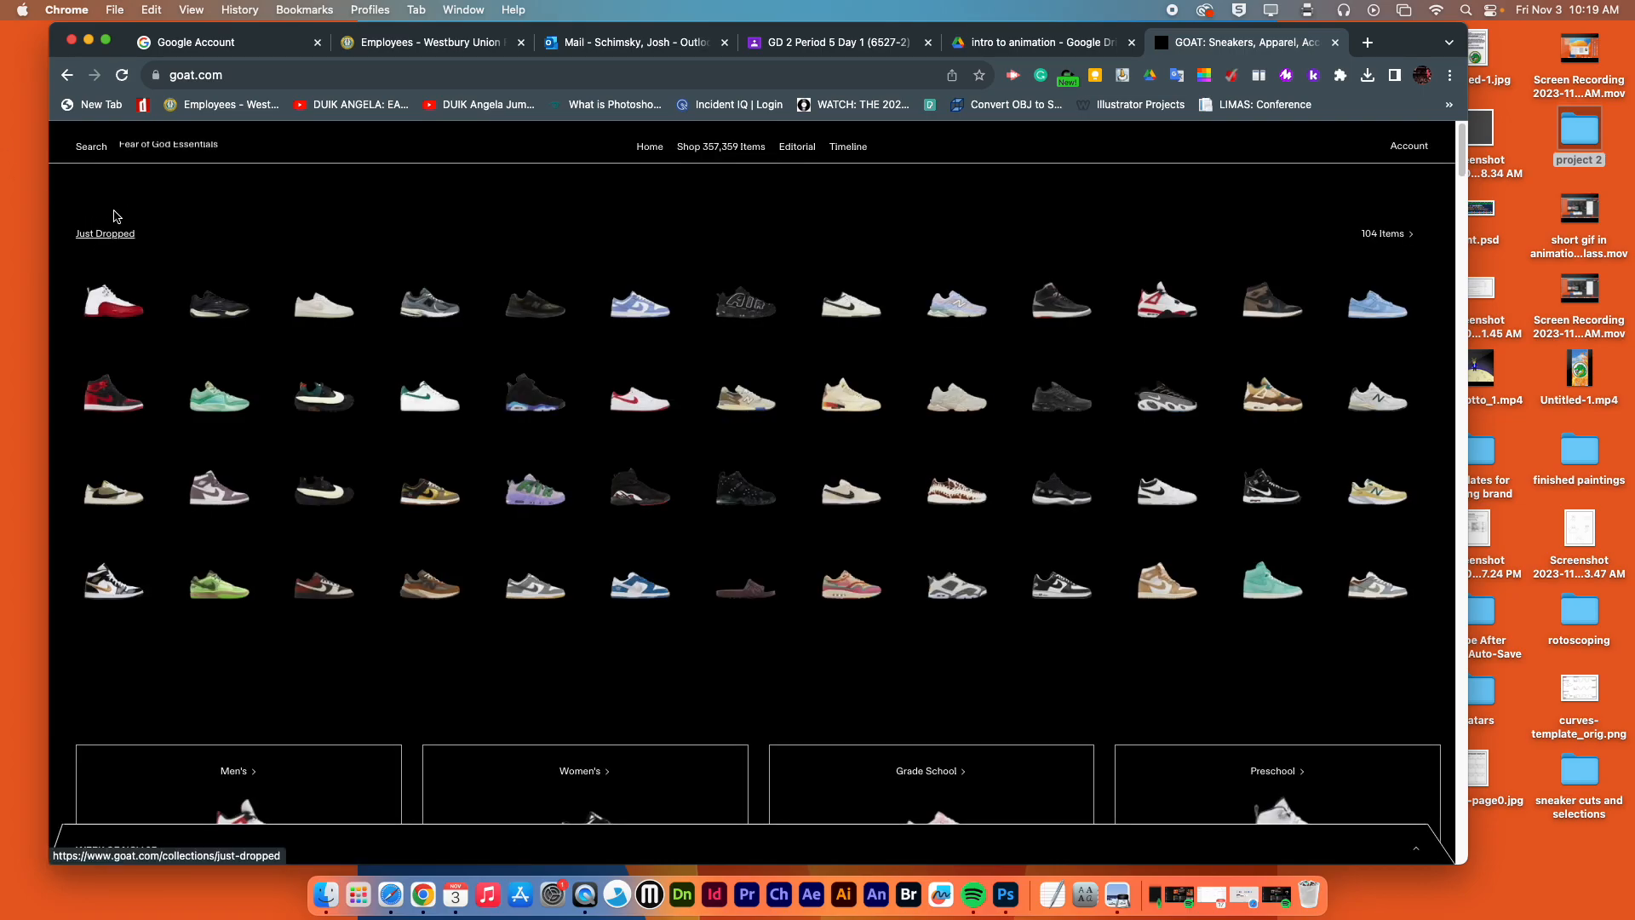
Search GOAT for "kyrei" and view the enlarged photos of the Kyrie Infinity EP 'Floral', then put the browser away
click(122, 146)
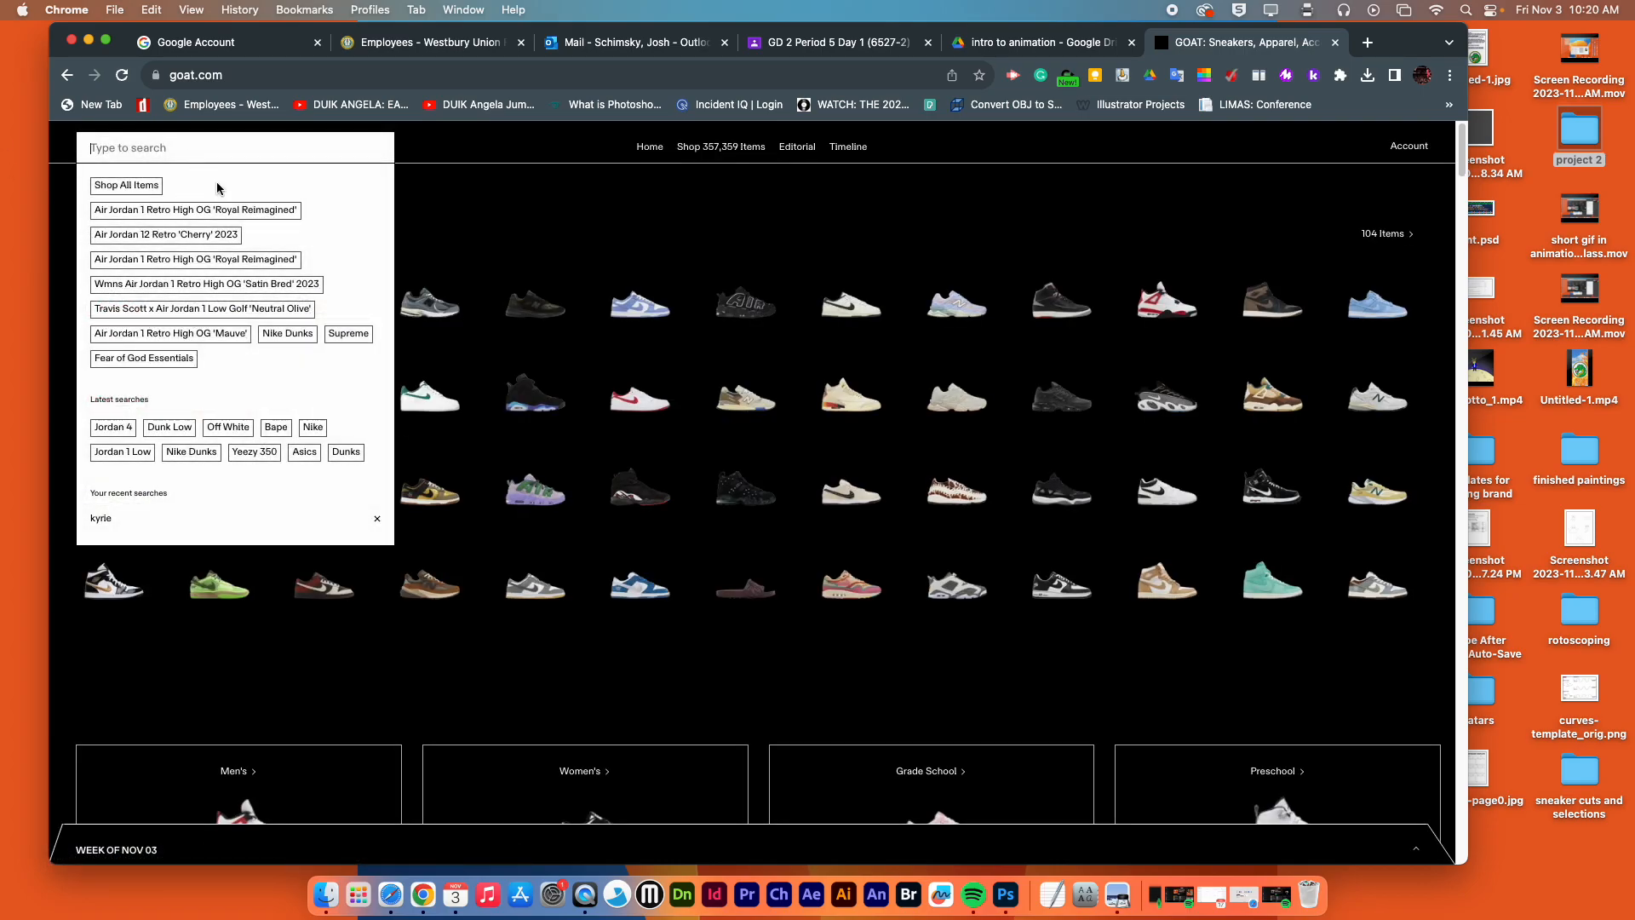
text(kyrei)
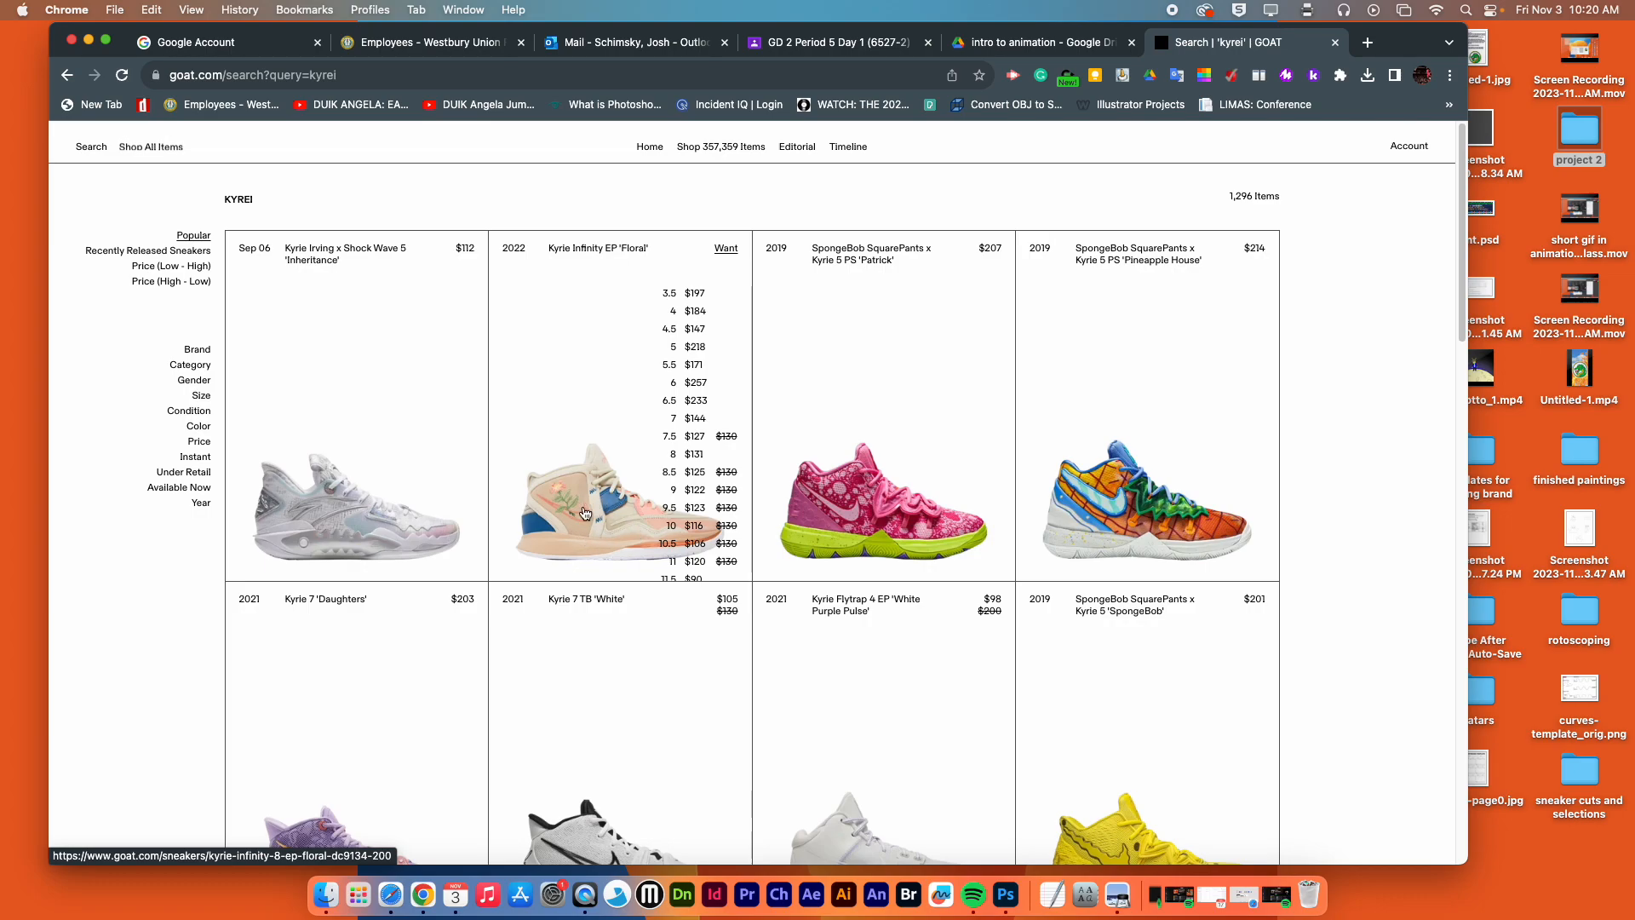
click(596, 513)
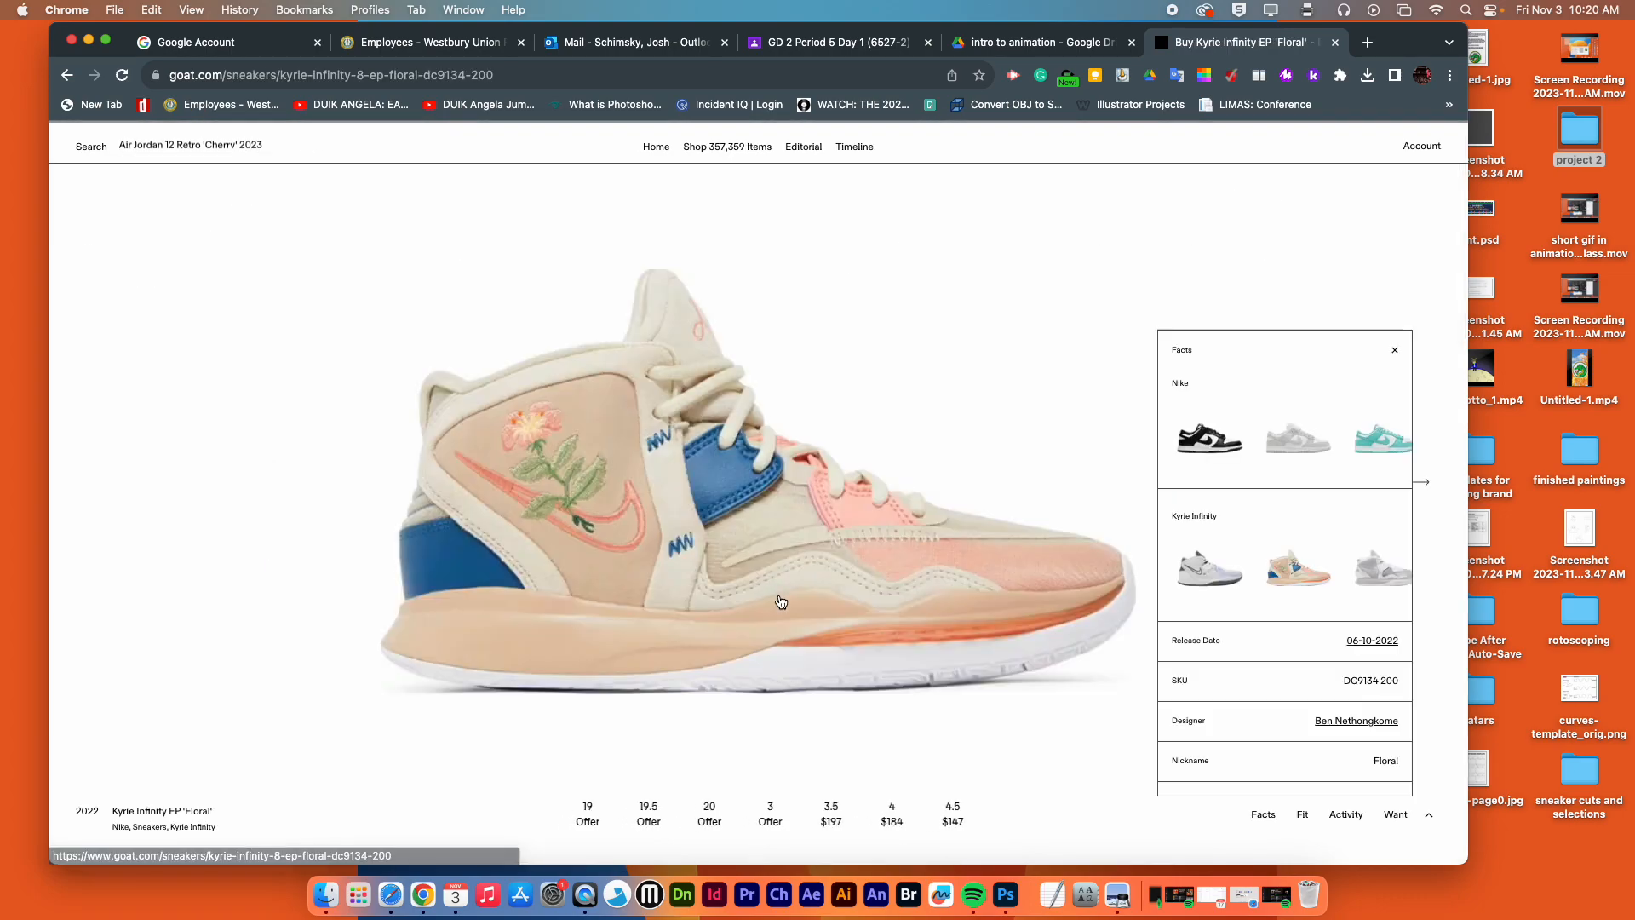
click(805, 611)
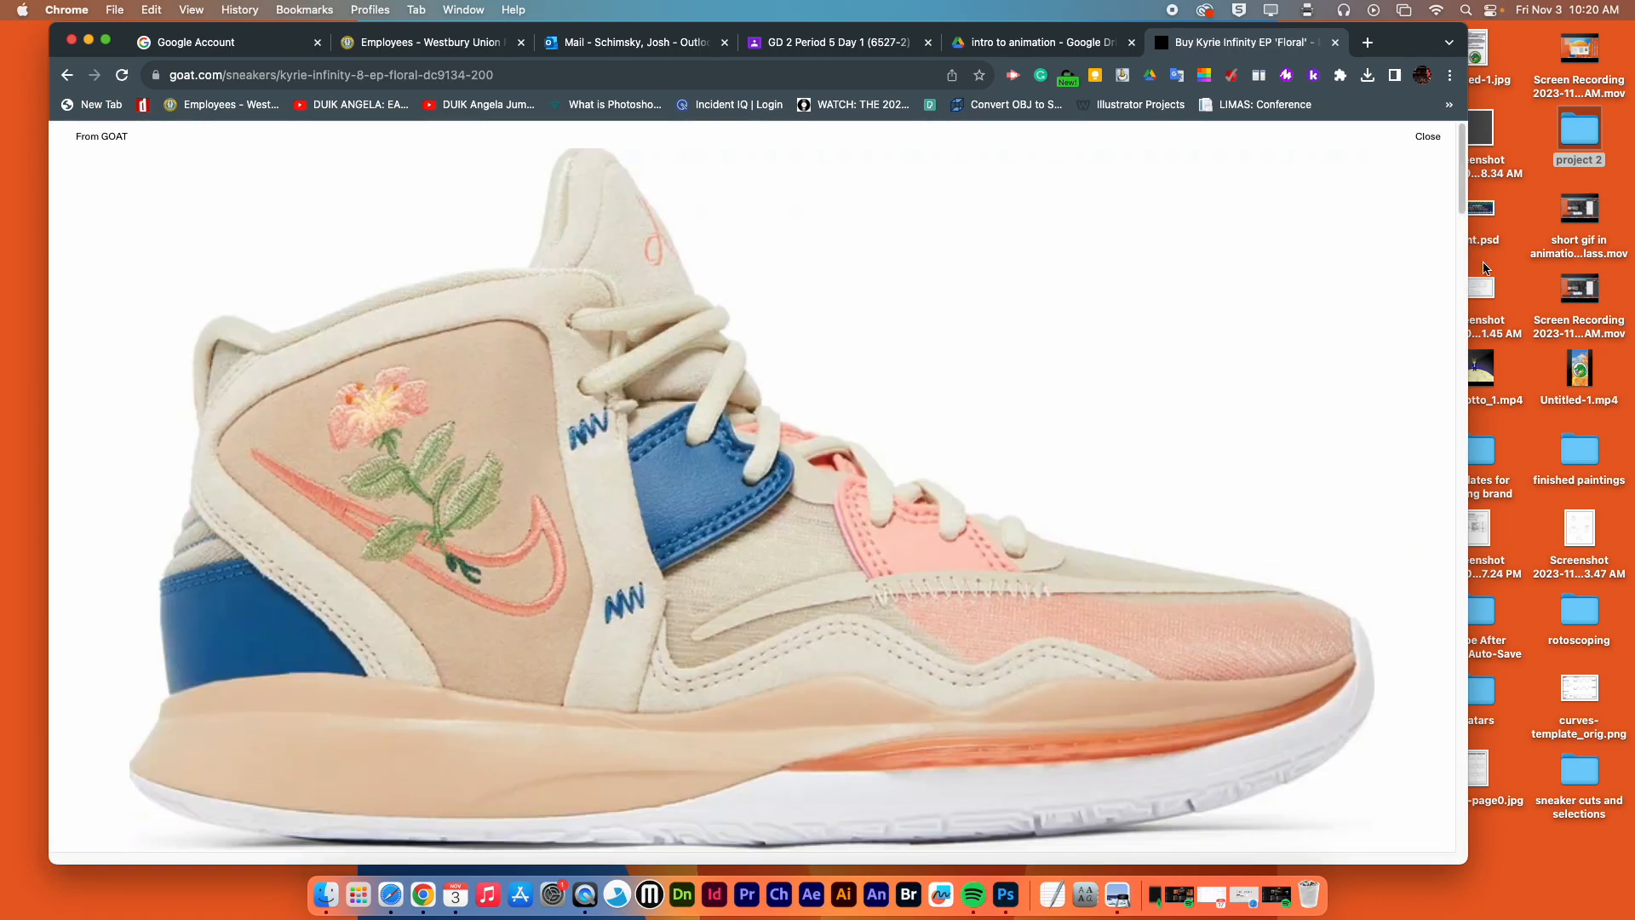
drag(1462, 200, 1546, 618)
click(88, 41)
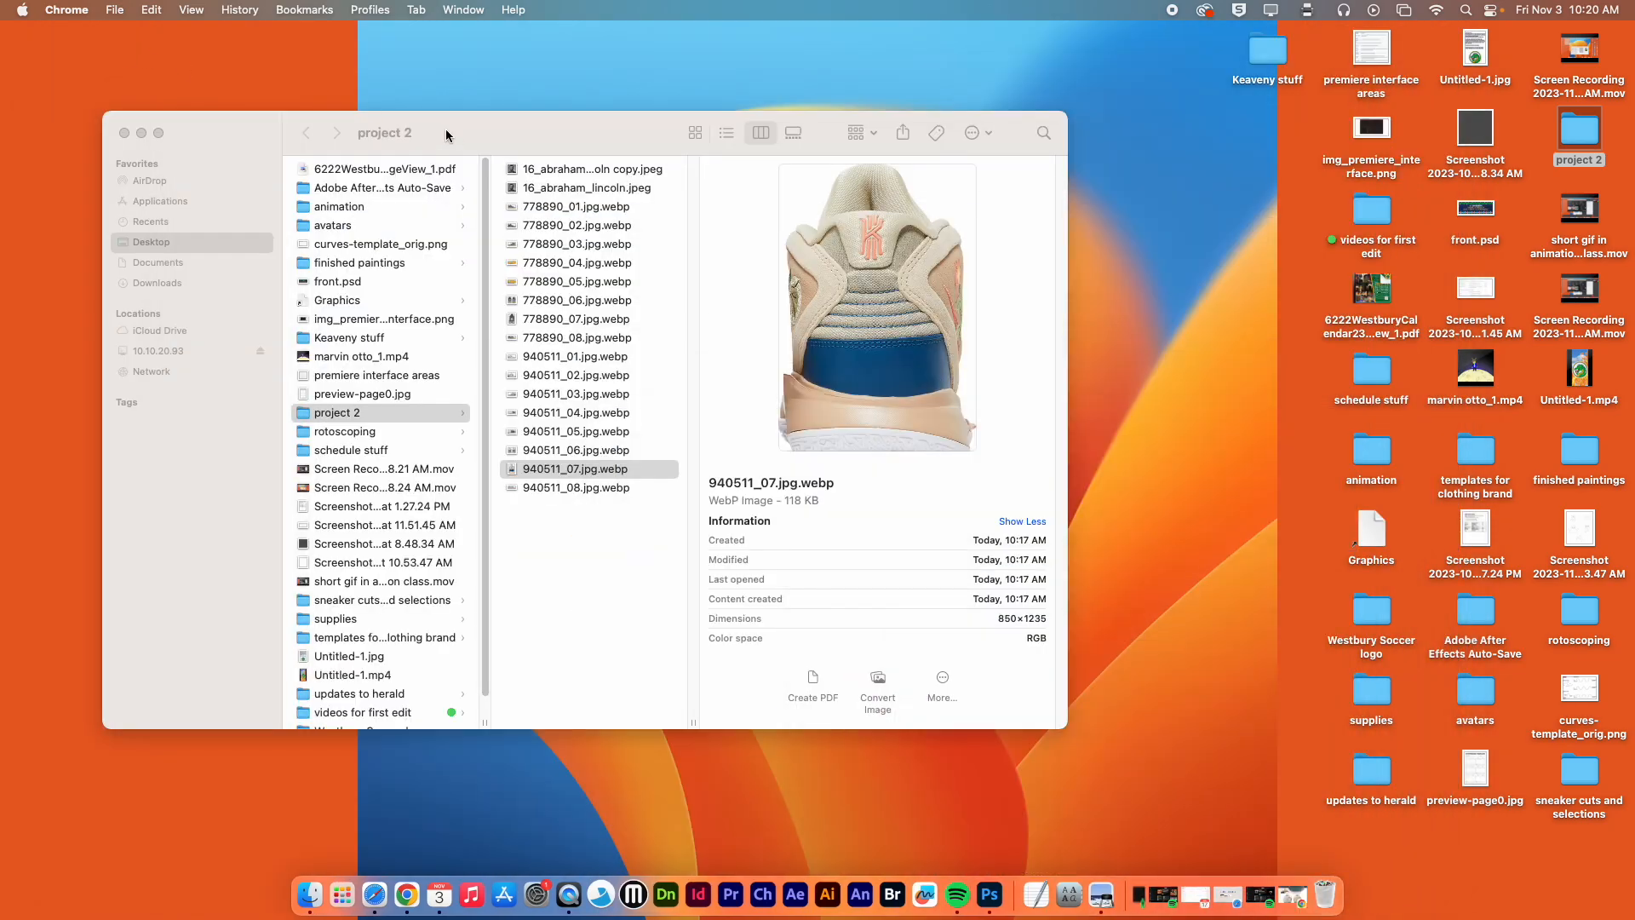
Convert all the .webp sneaker photos, 778890_01 to 940511_08, to JPEG at actual size with metadata preserved
click(641, 150)
click(628, 208)
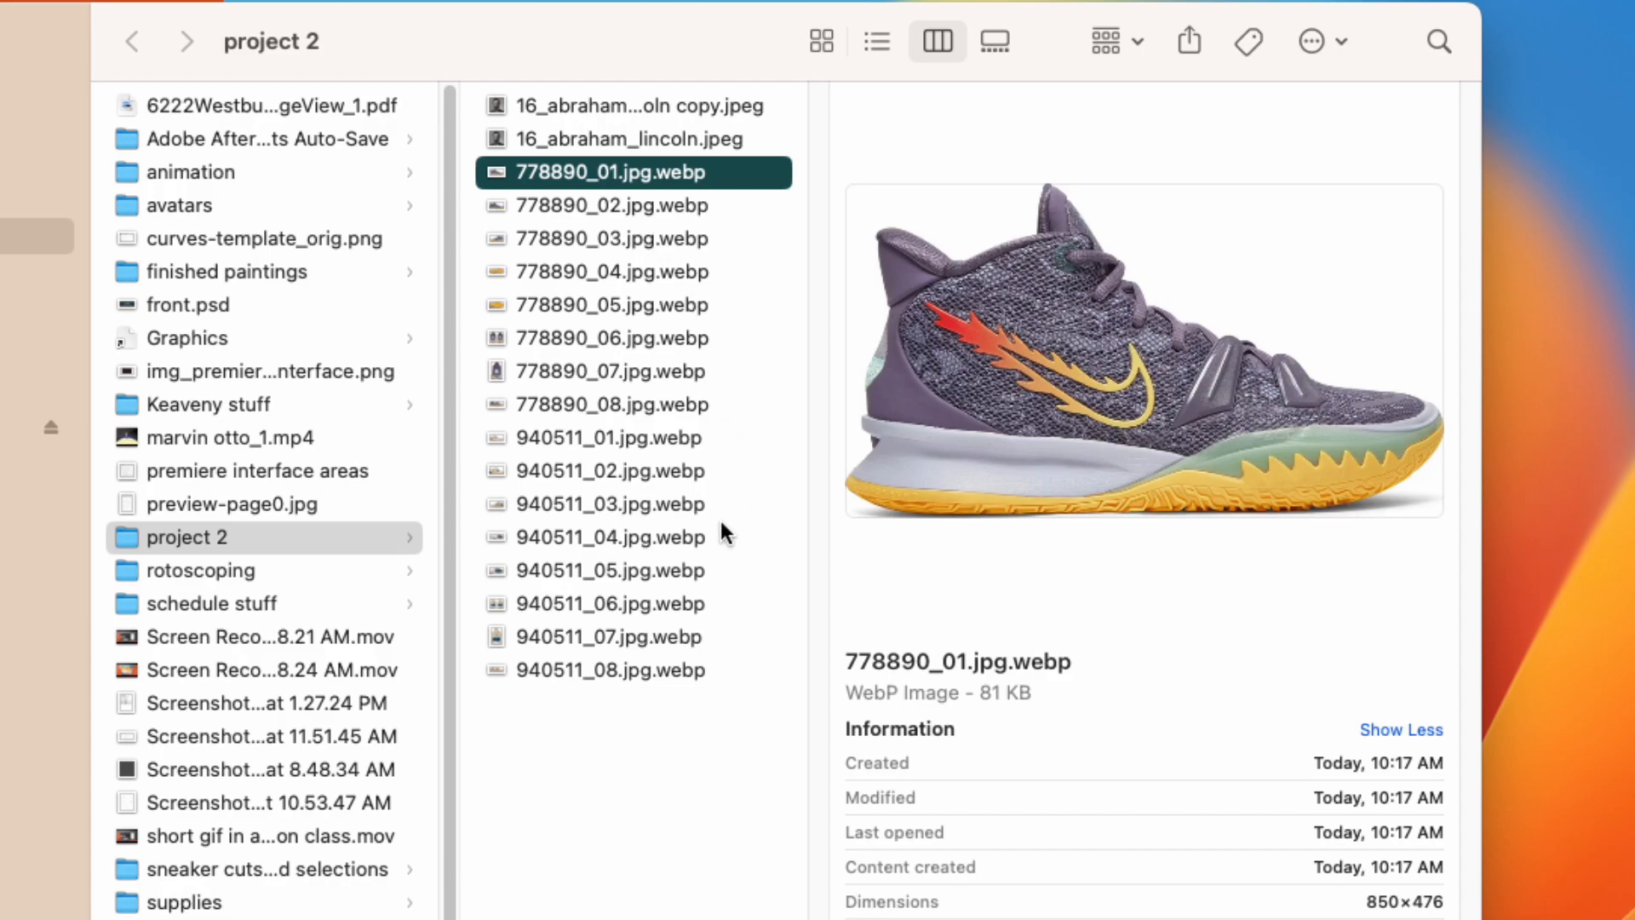
drag(719, 753, 606, 174)
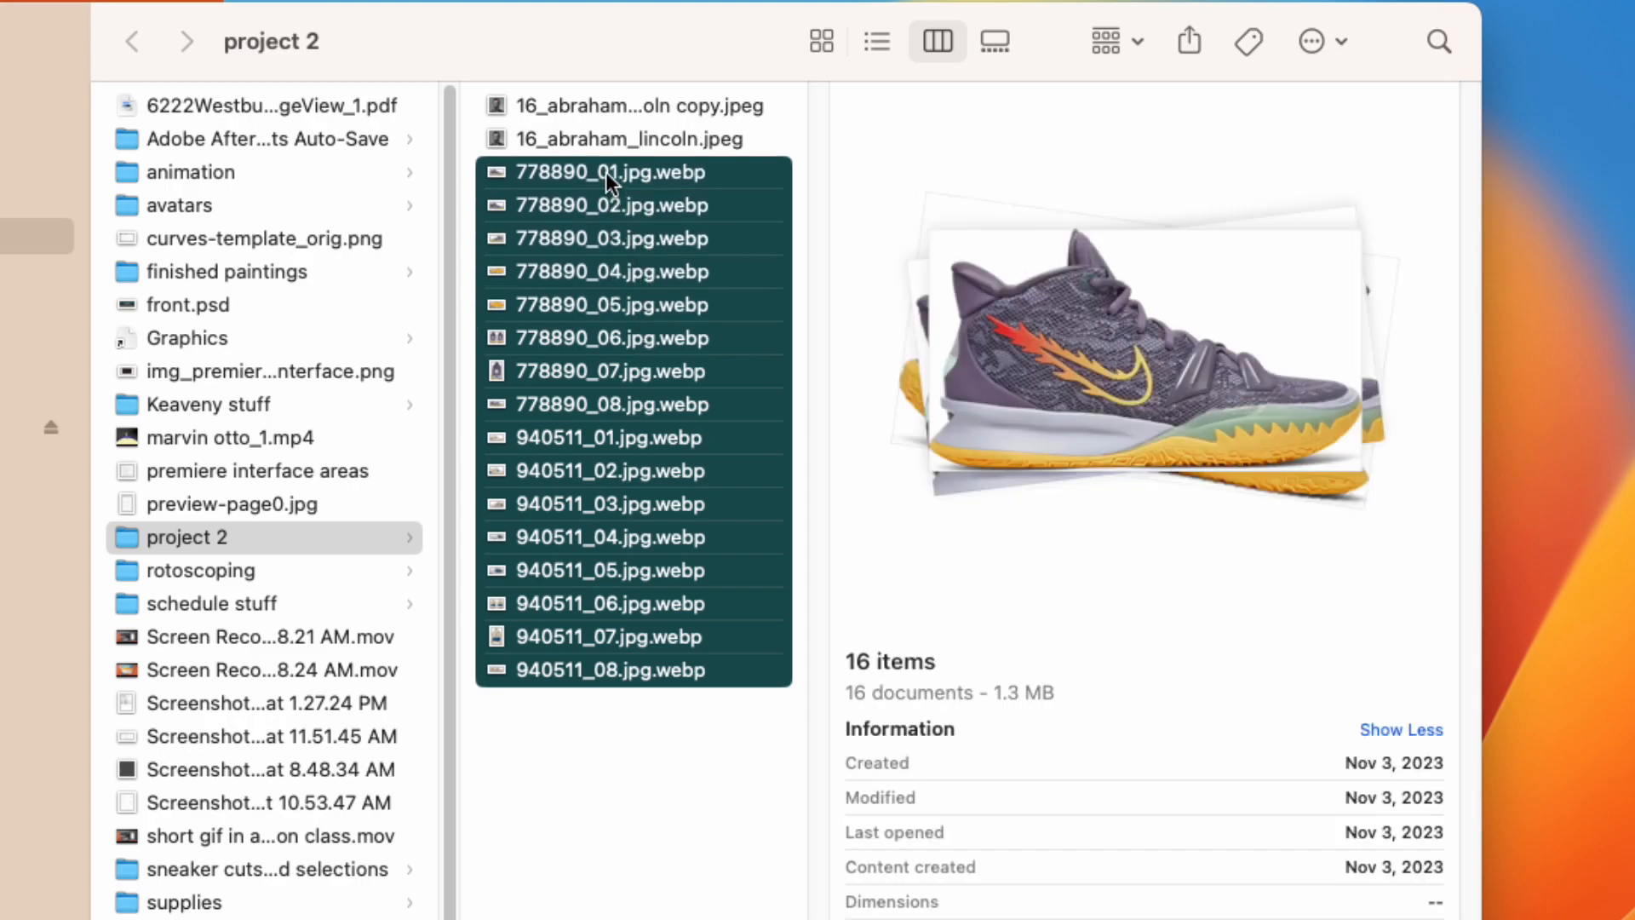
right_click(606, 172)
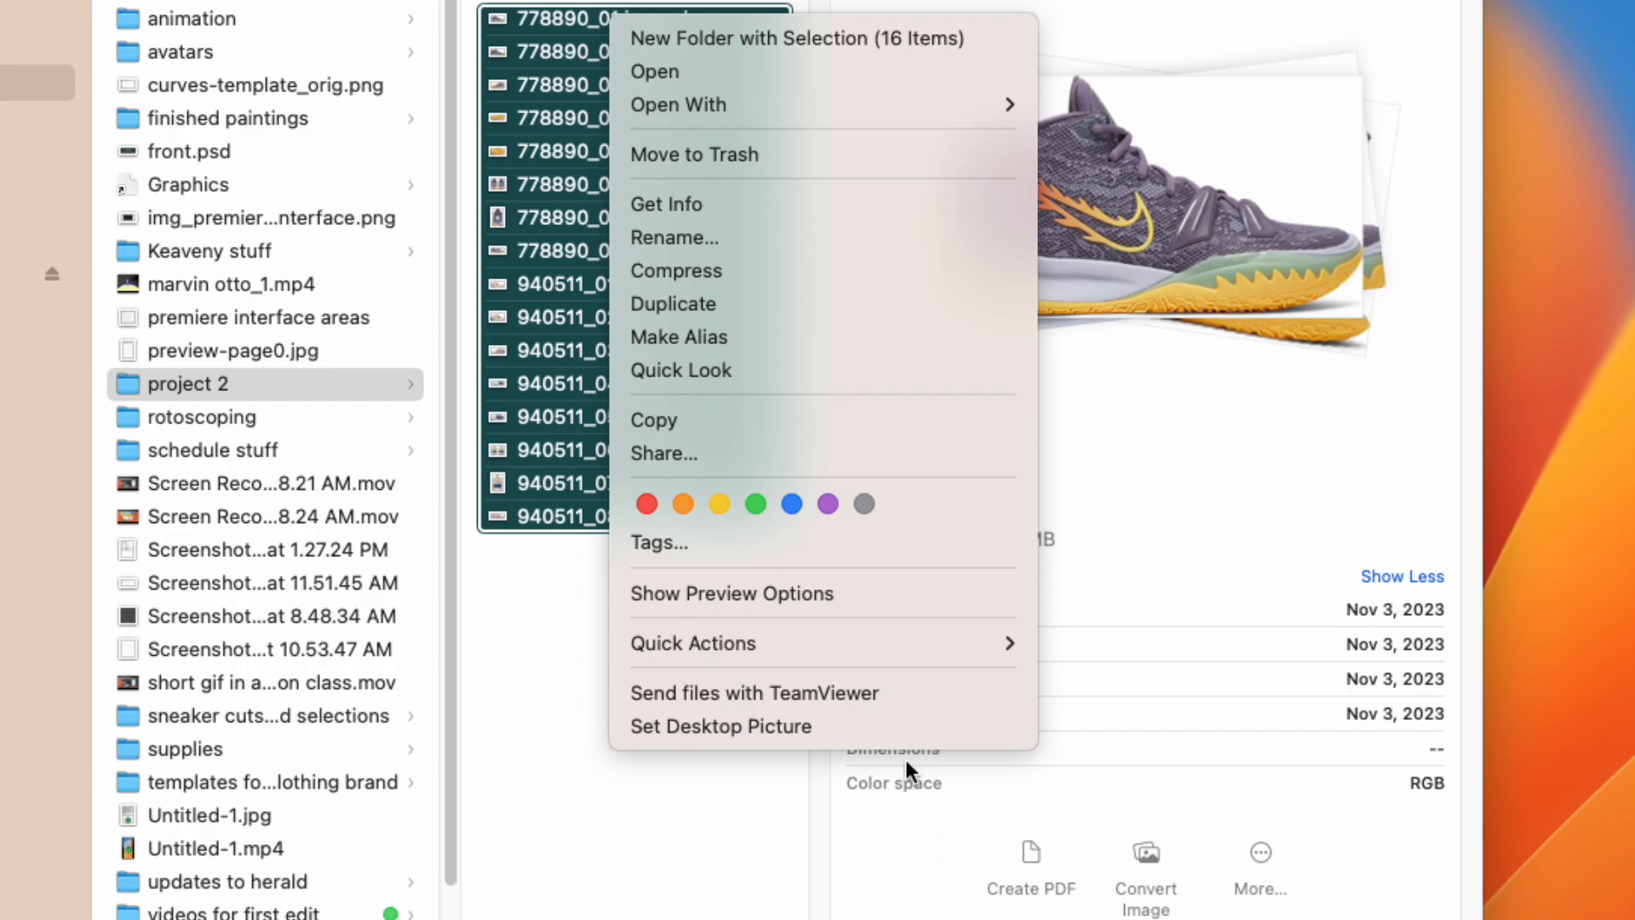
mouse_move(799, 735)
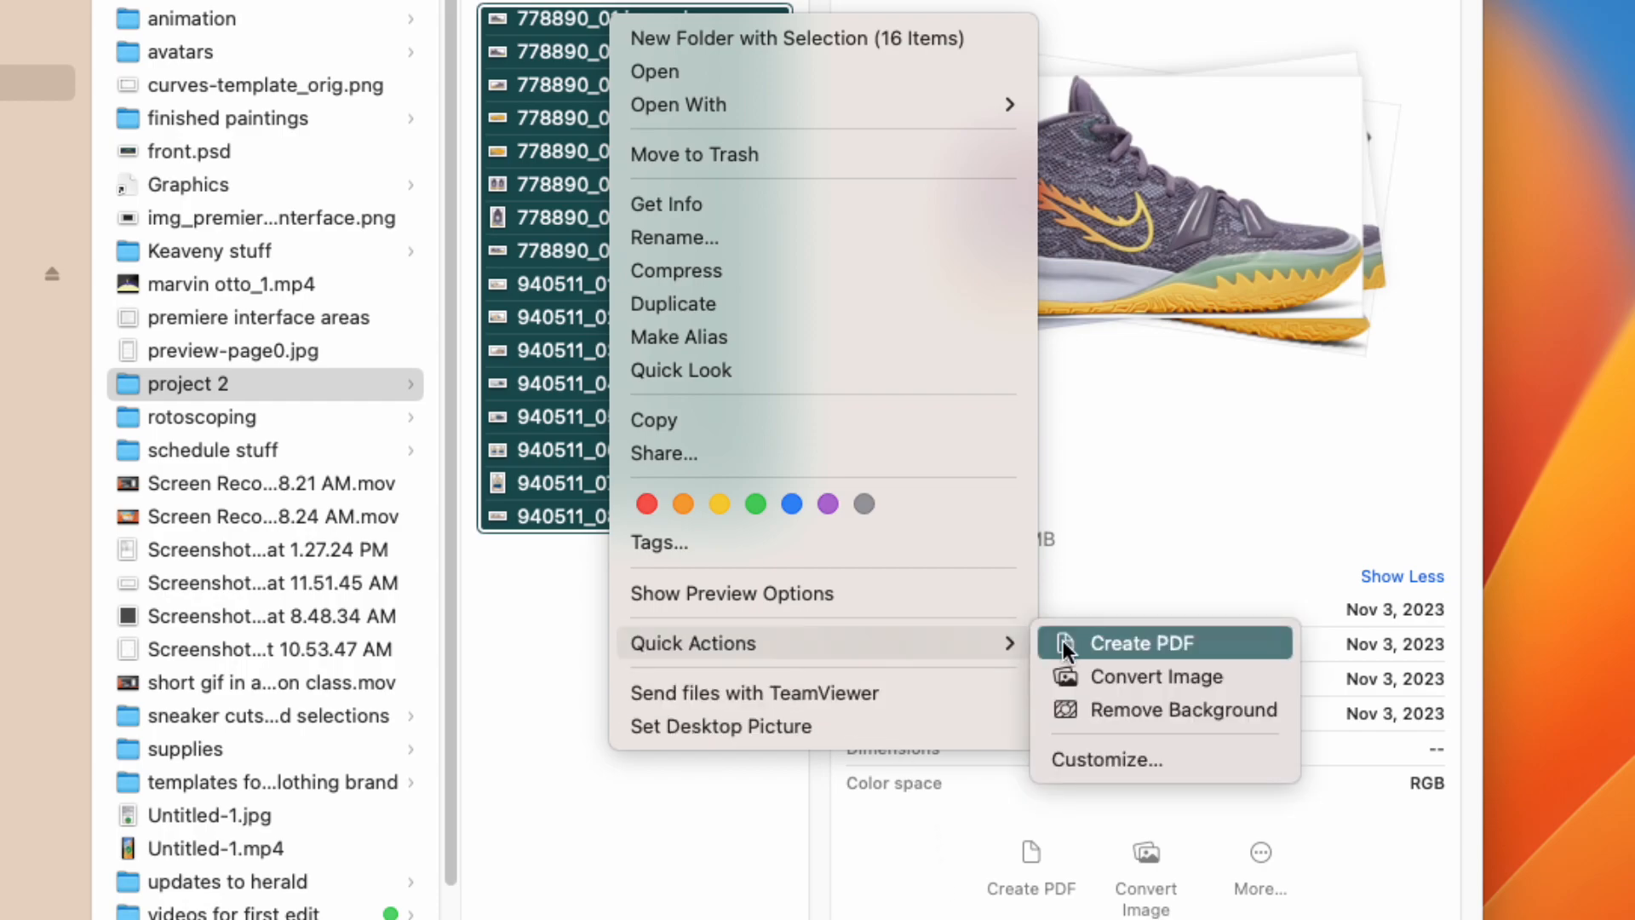
click(1168, 676)
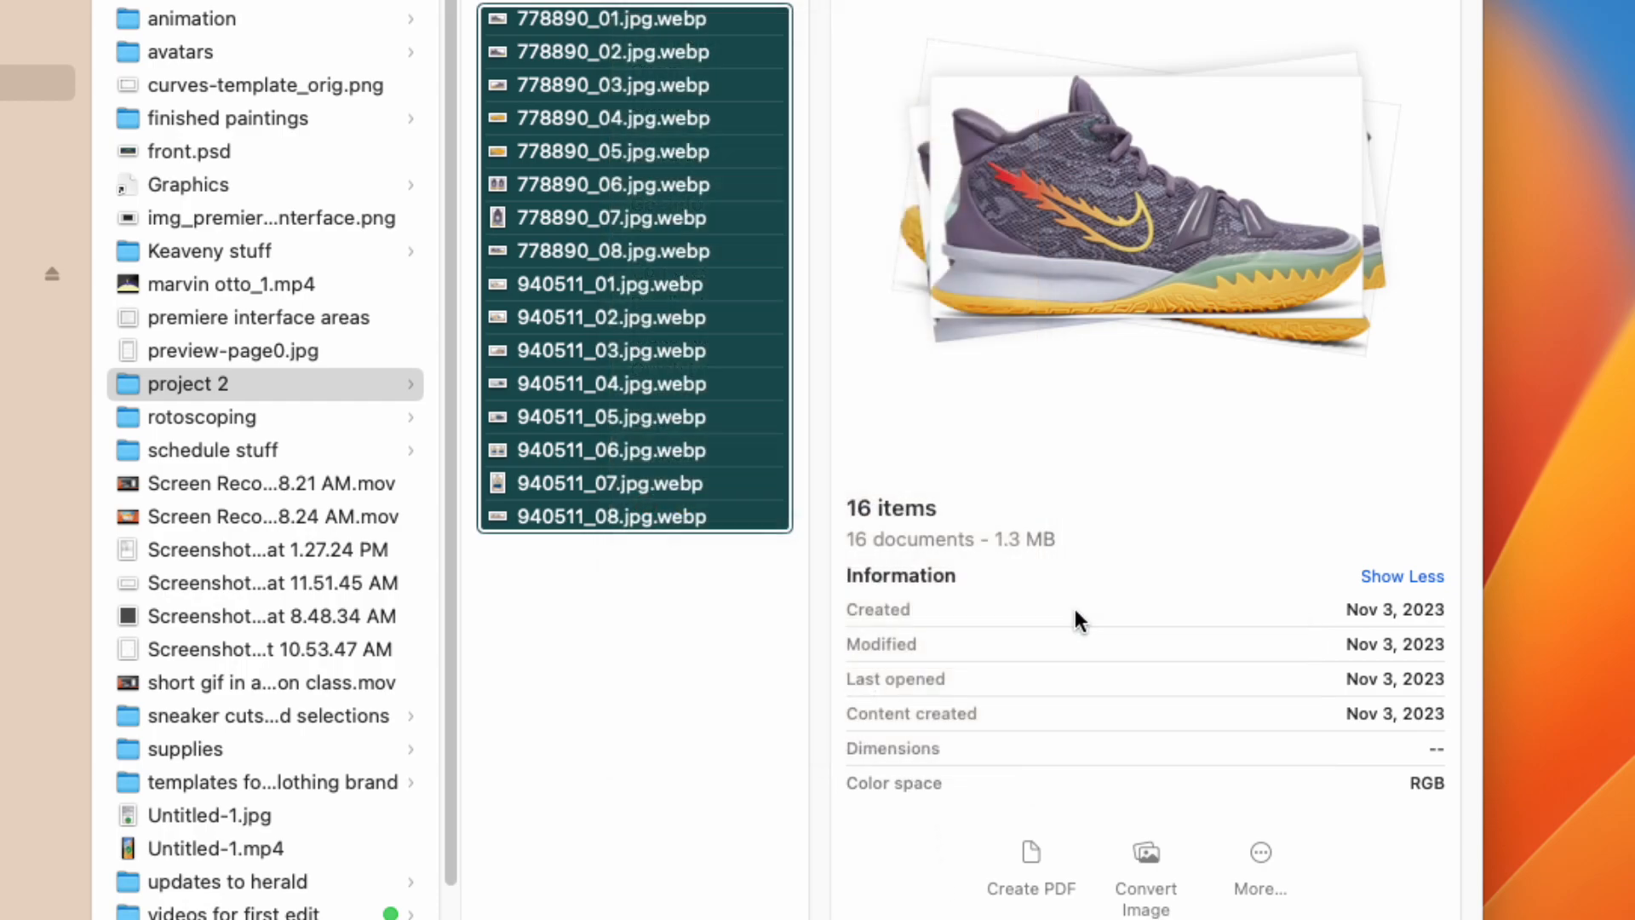
drag(1252, 127, 648, 178)
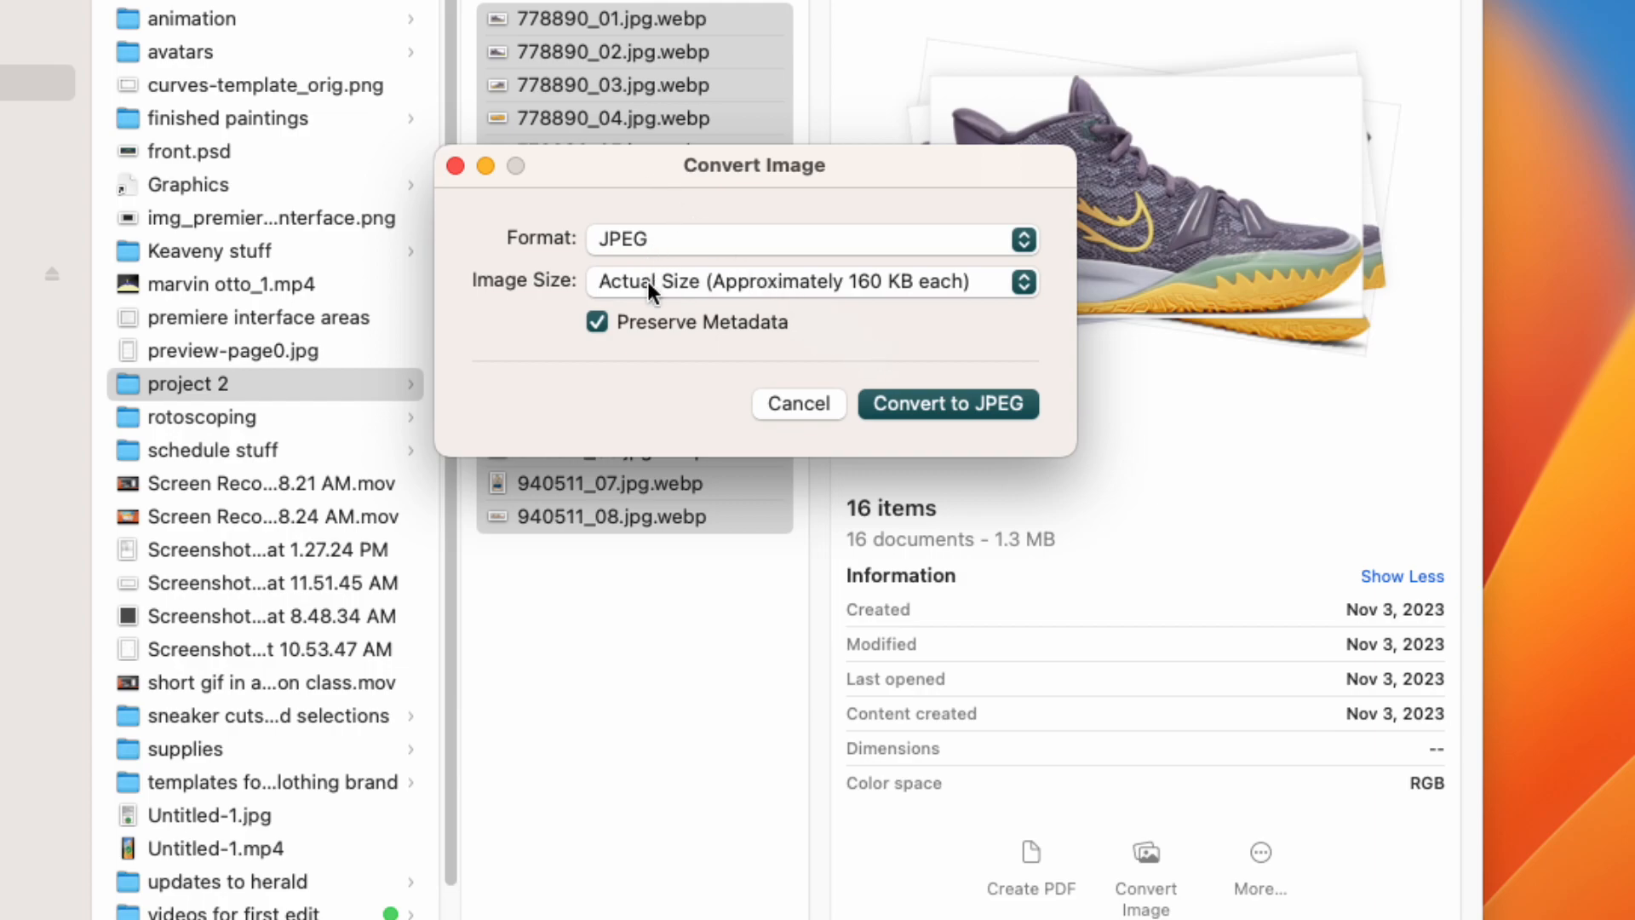
click(963, 406)
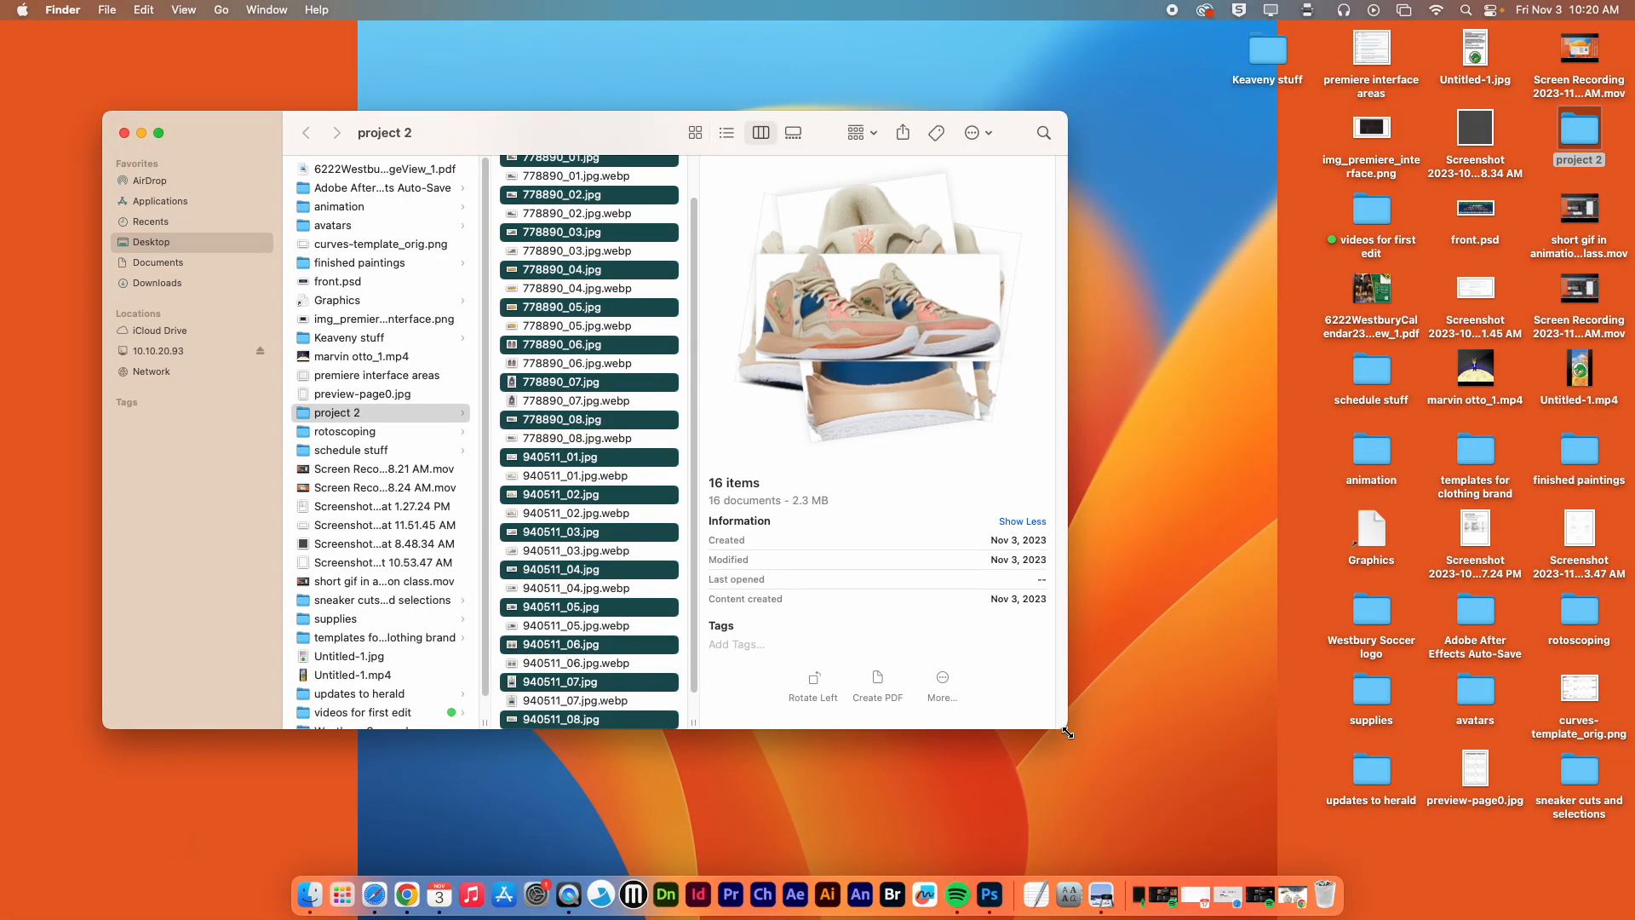
Enlarge the project 2 window and move all the .webp sneaker photos, 778890_01 to 940511_08, to the Trash
drag(1067, 732, 1155, 859)
drag(529, 134, 521, 23)
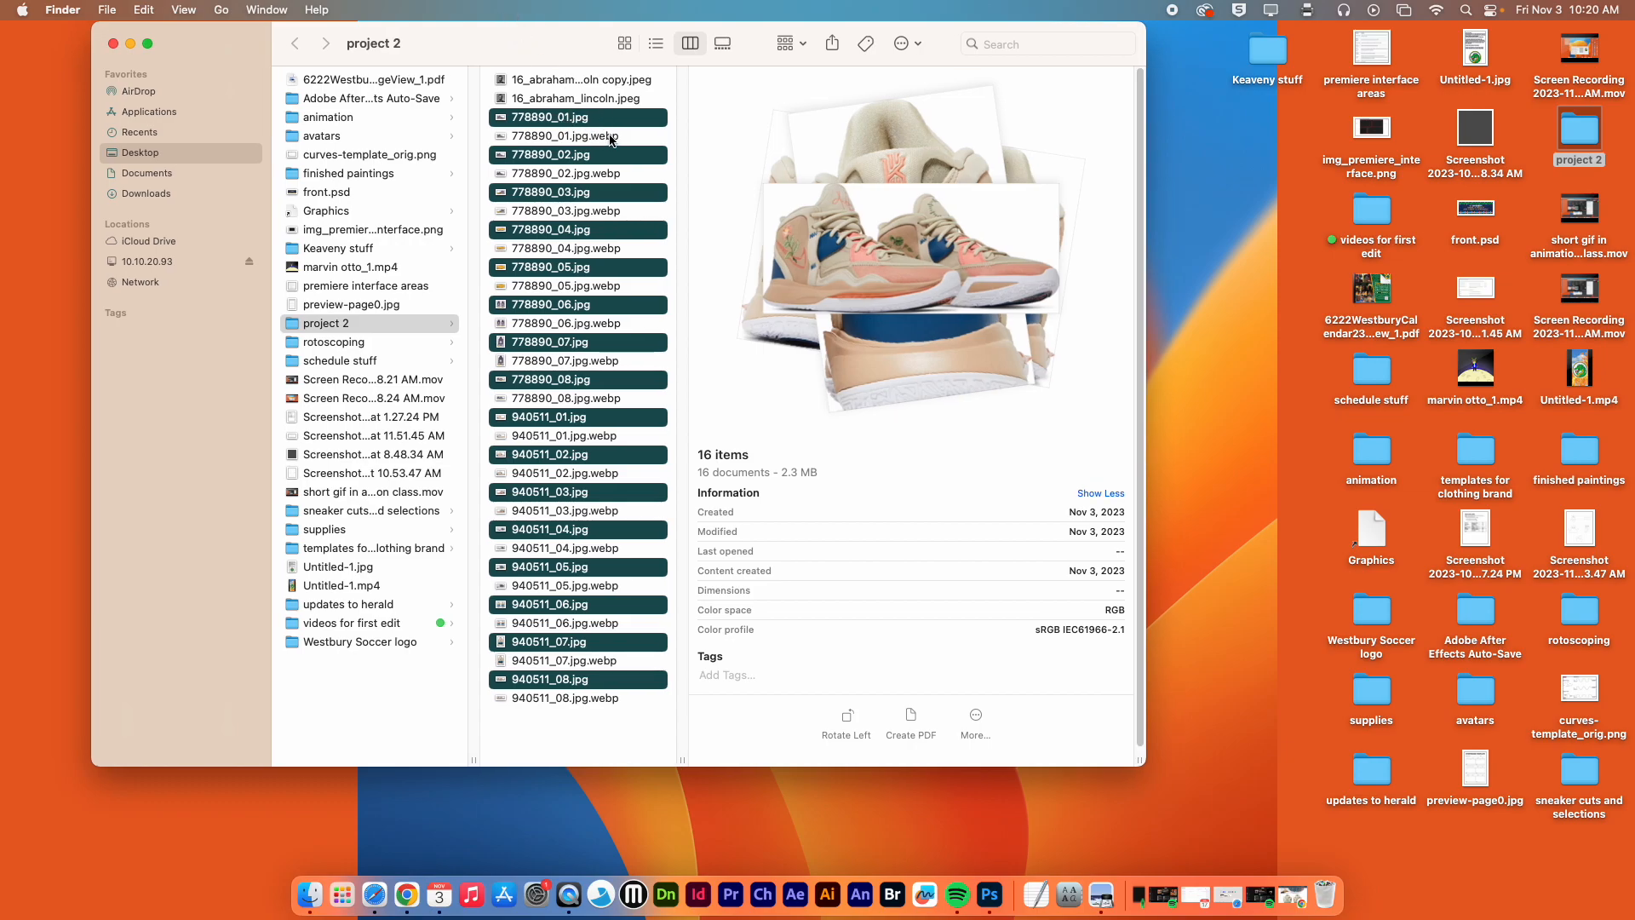
click(610, 136)
super+click(620, 172)
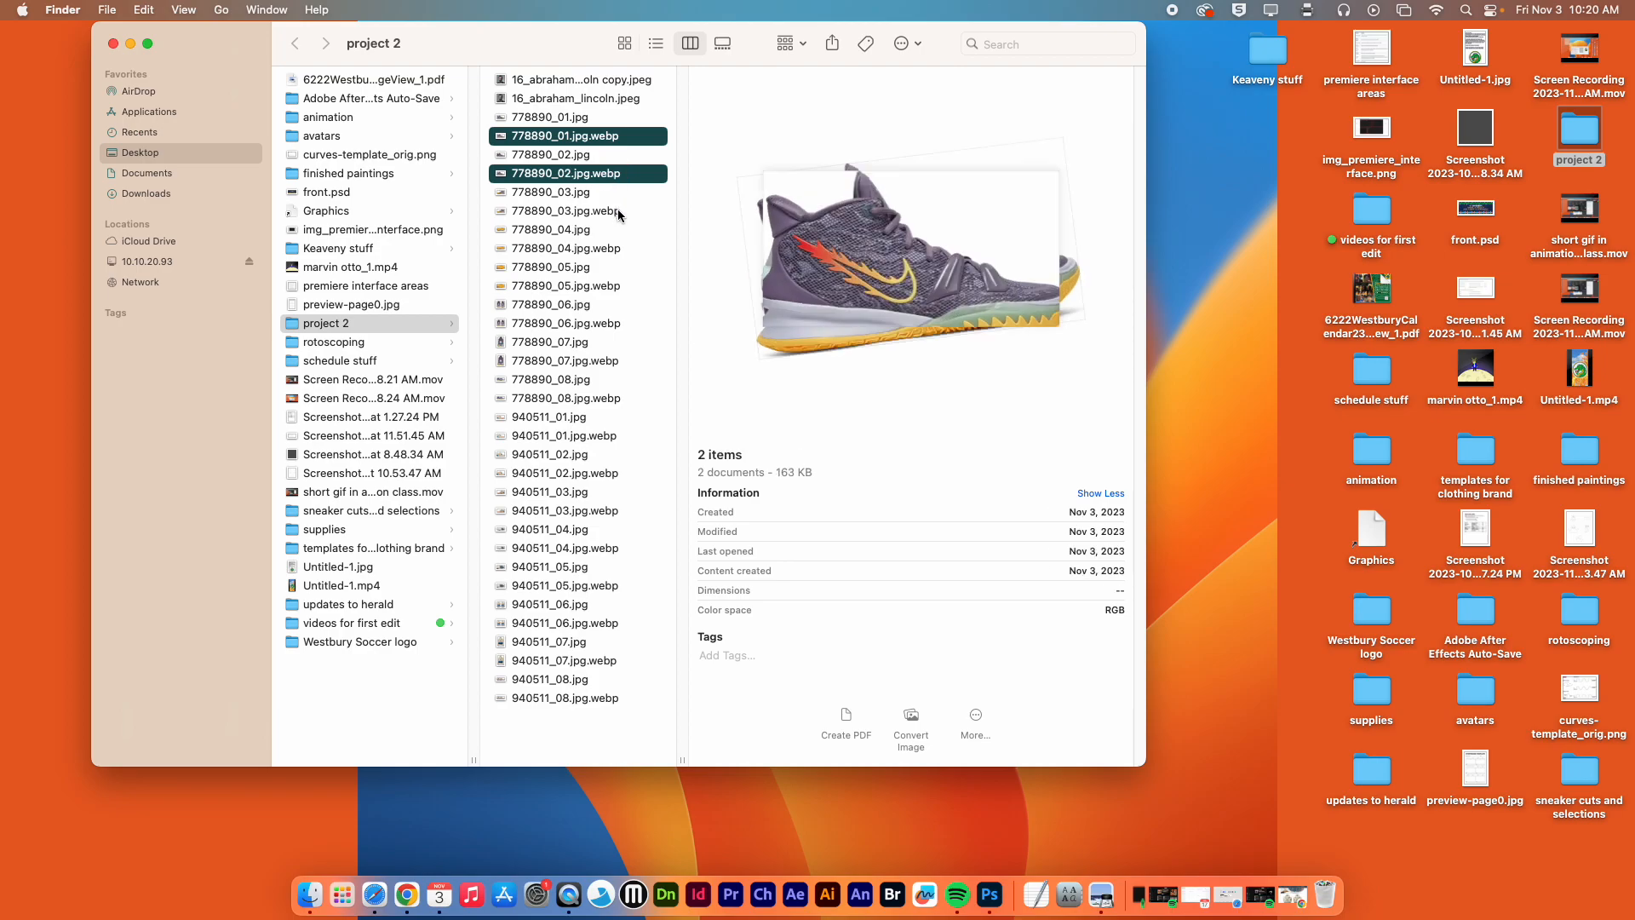
super+click(618, 212)
super+click(623, 248)
super+click(625, 286)
super+click(623, 324)
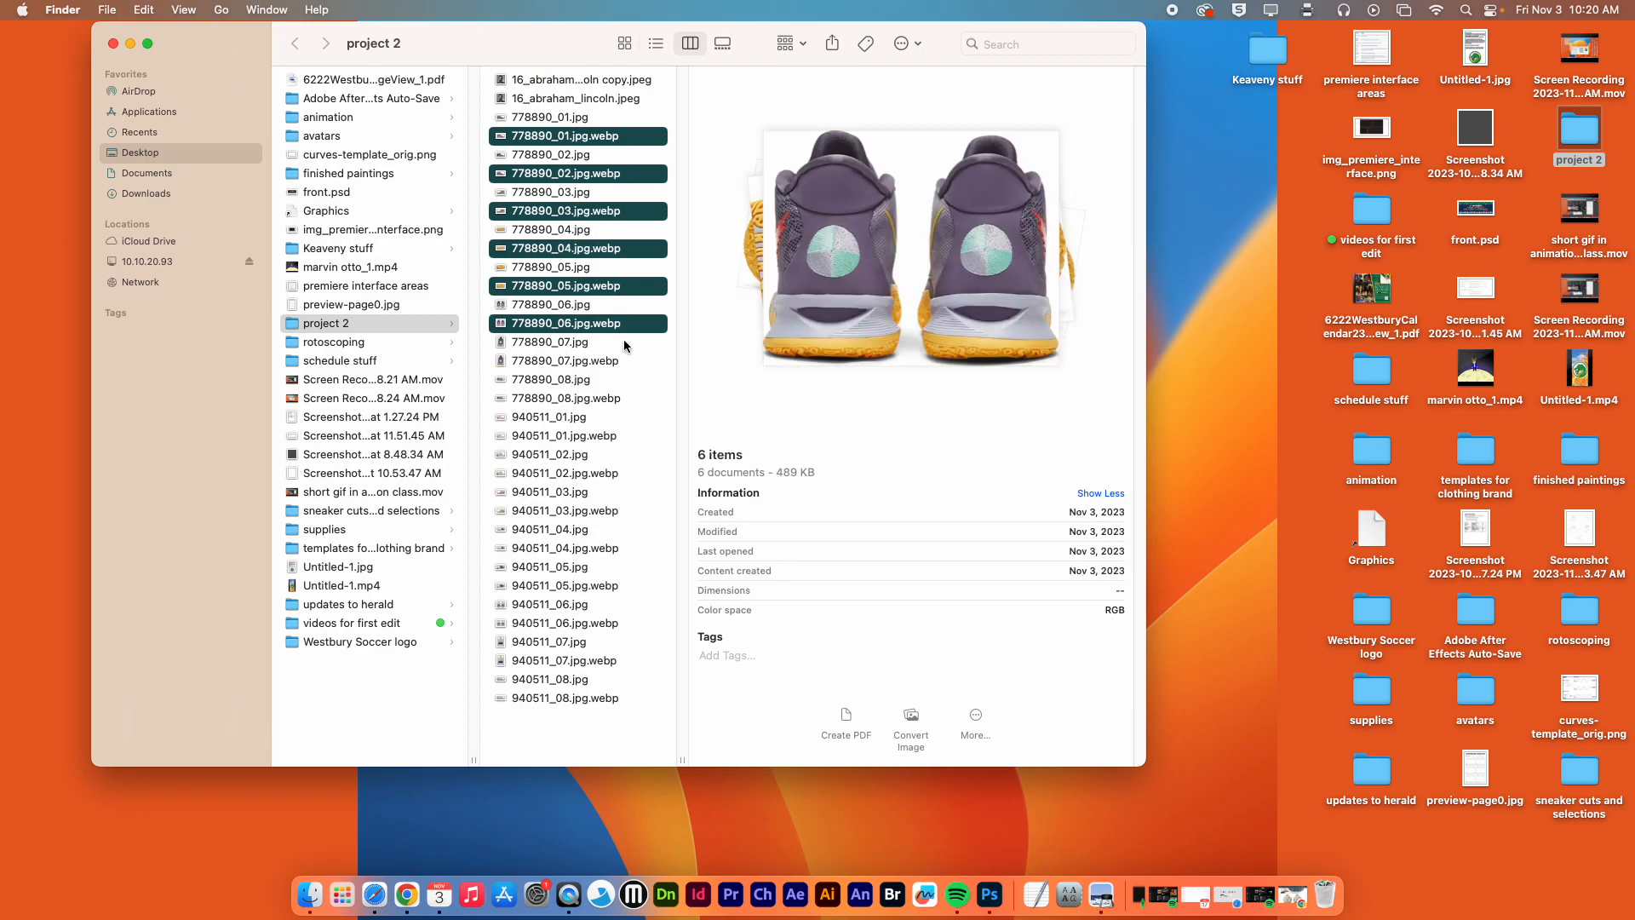
super+click(622, 360)
super+click(616, 398)
super+click(617, 436)
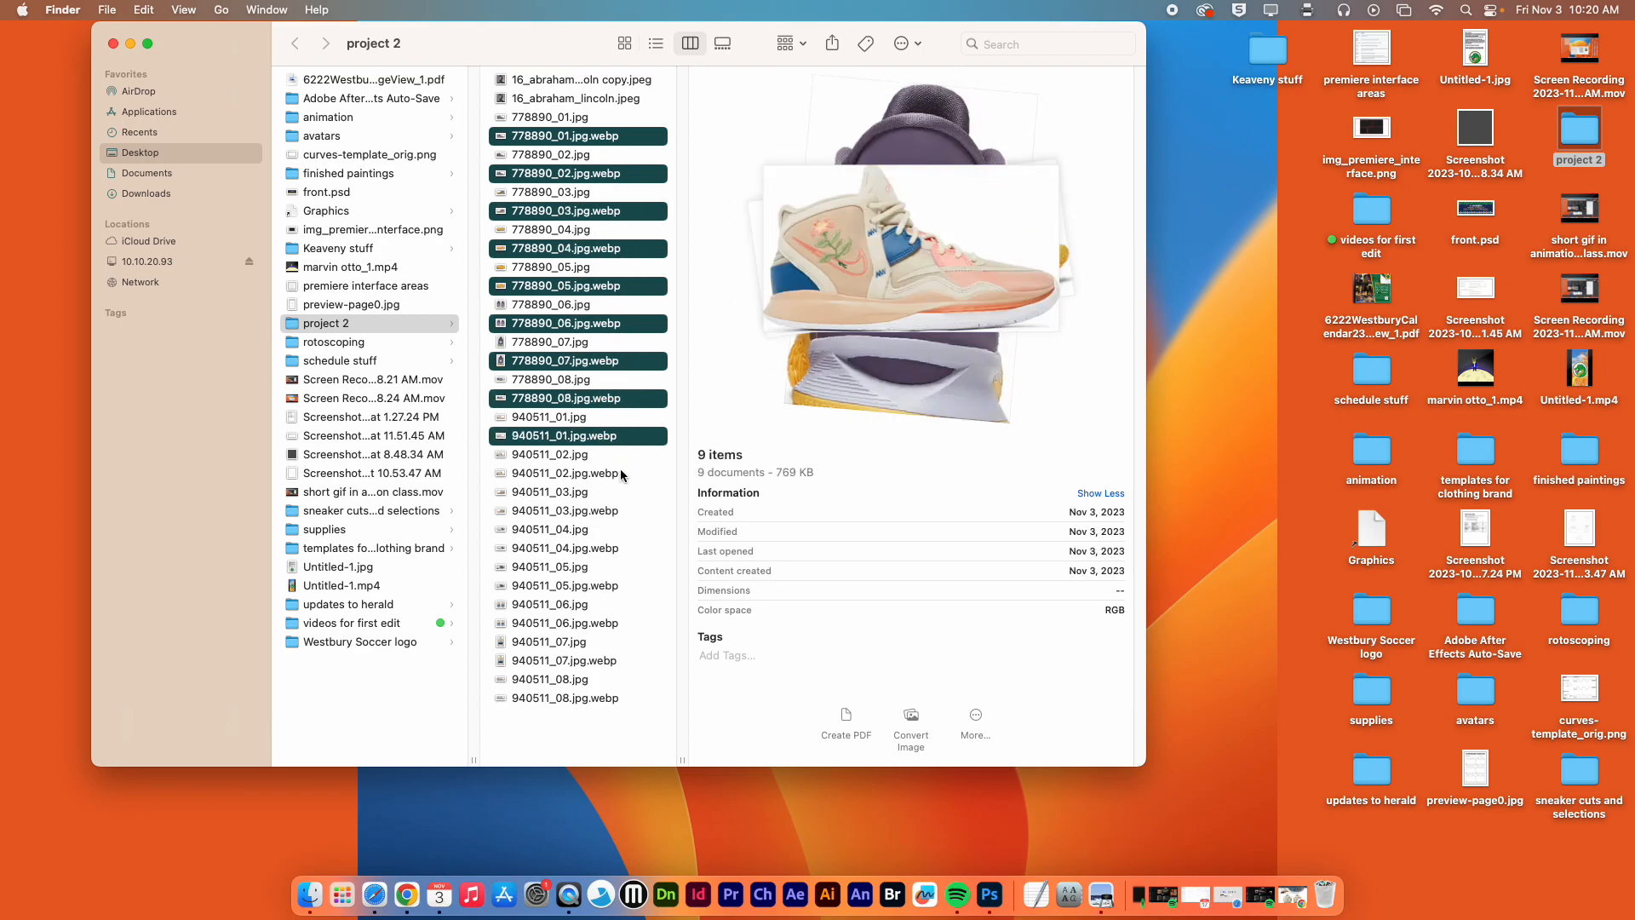
super+click(623, 473)
super+click(625, 511)
super+click(617, 552)
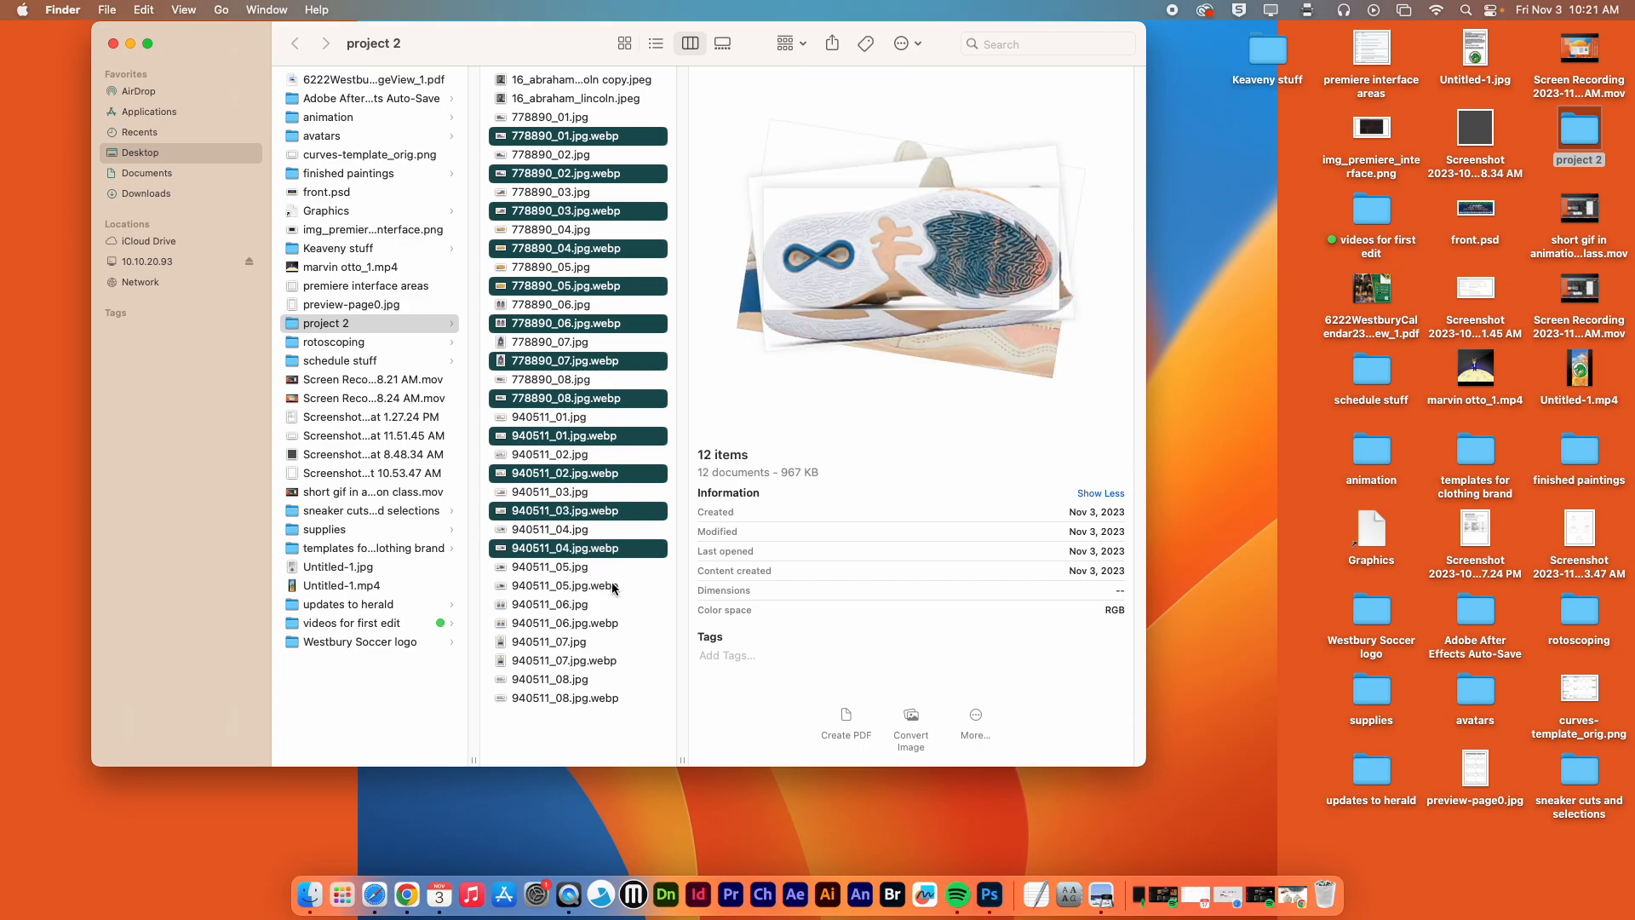
super+click(616, 588)
super+click(617, 626)
super+click(609, 668)
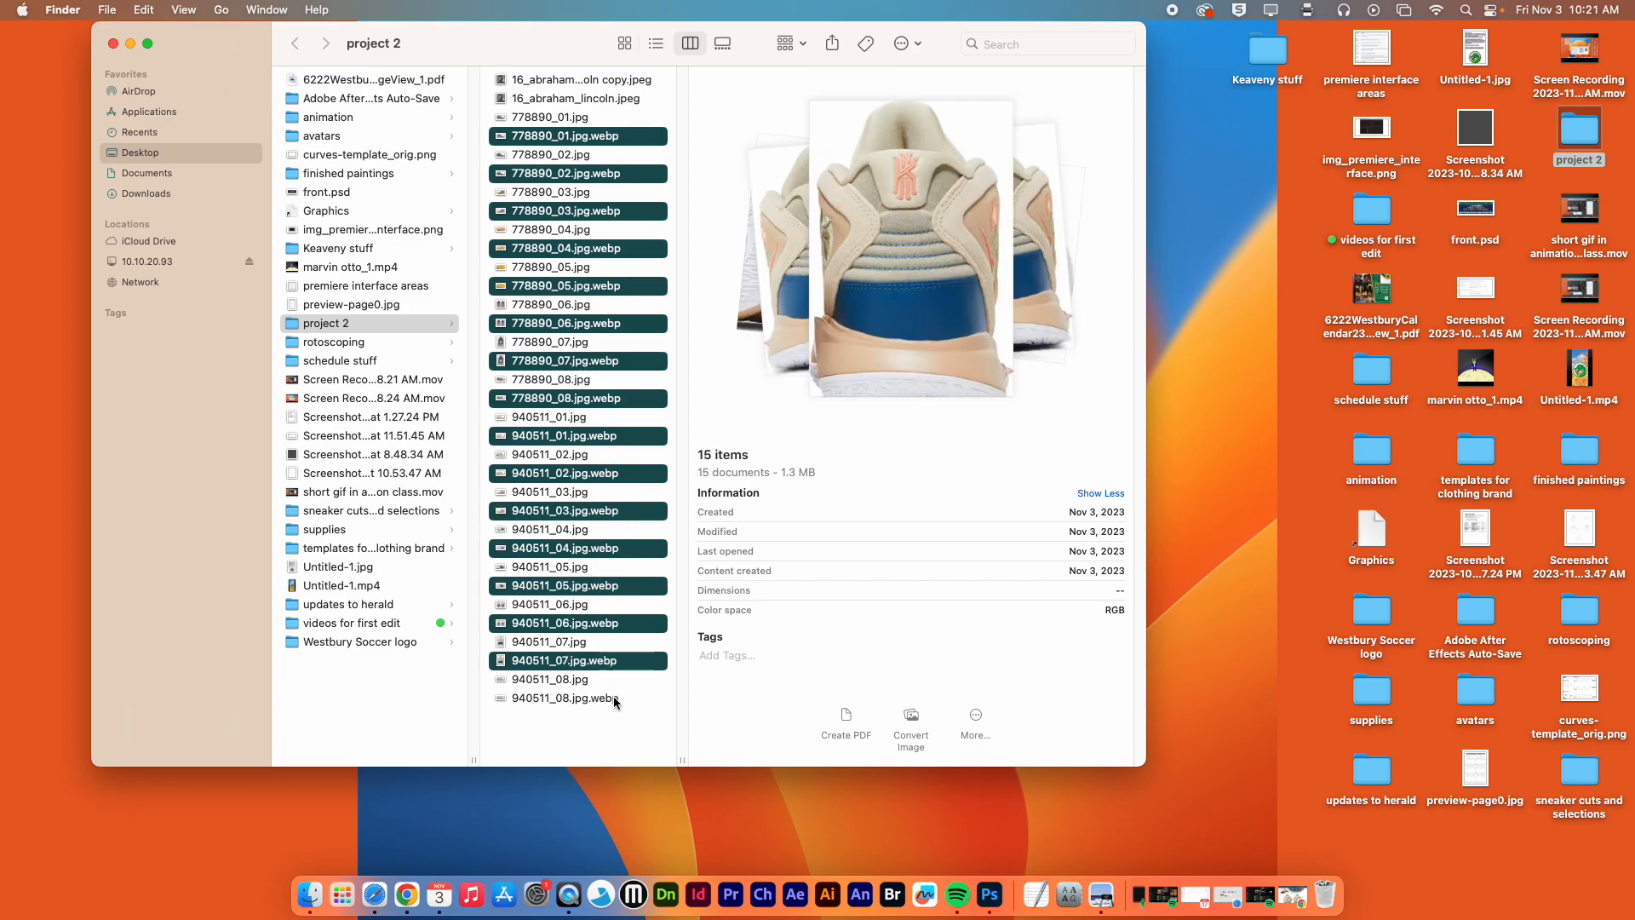
super+click(613, 698)
right_click(615, 674)
click(682, 534)
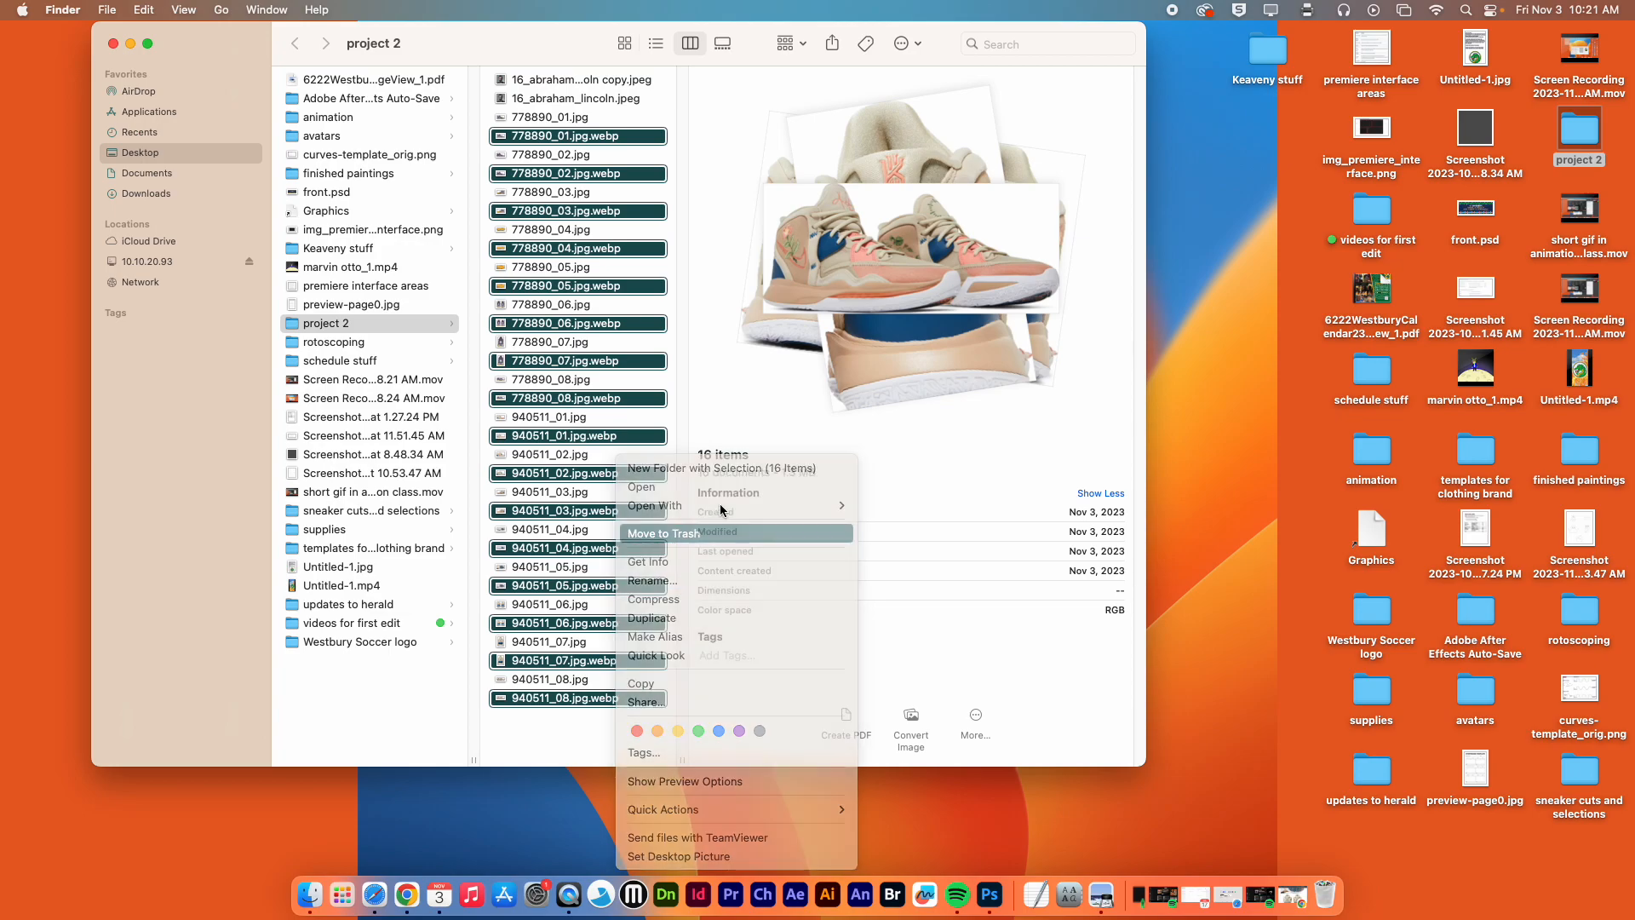
click(592, 457)
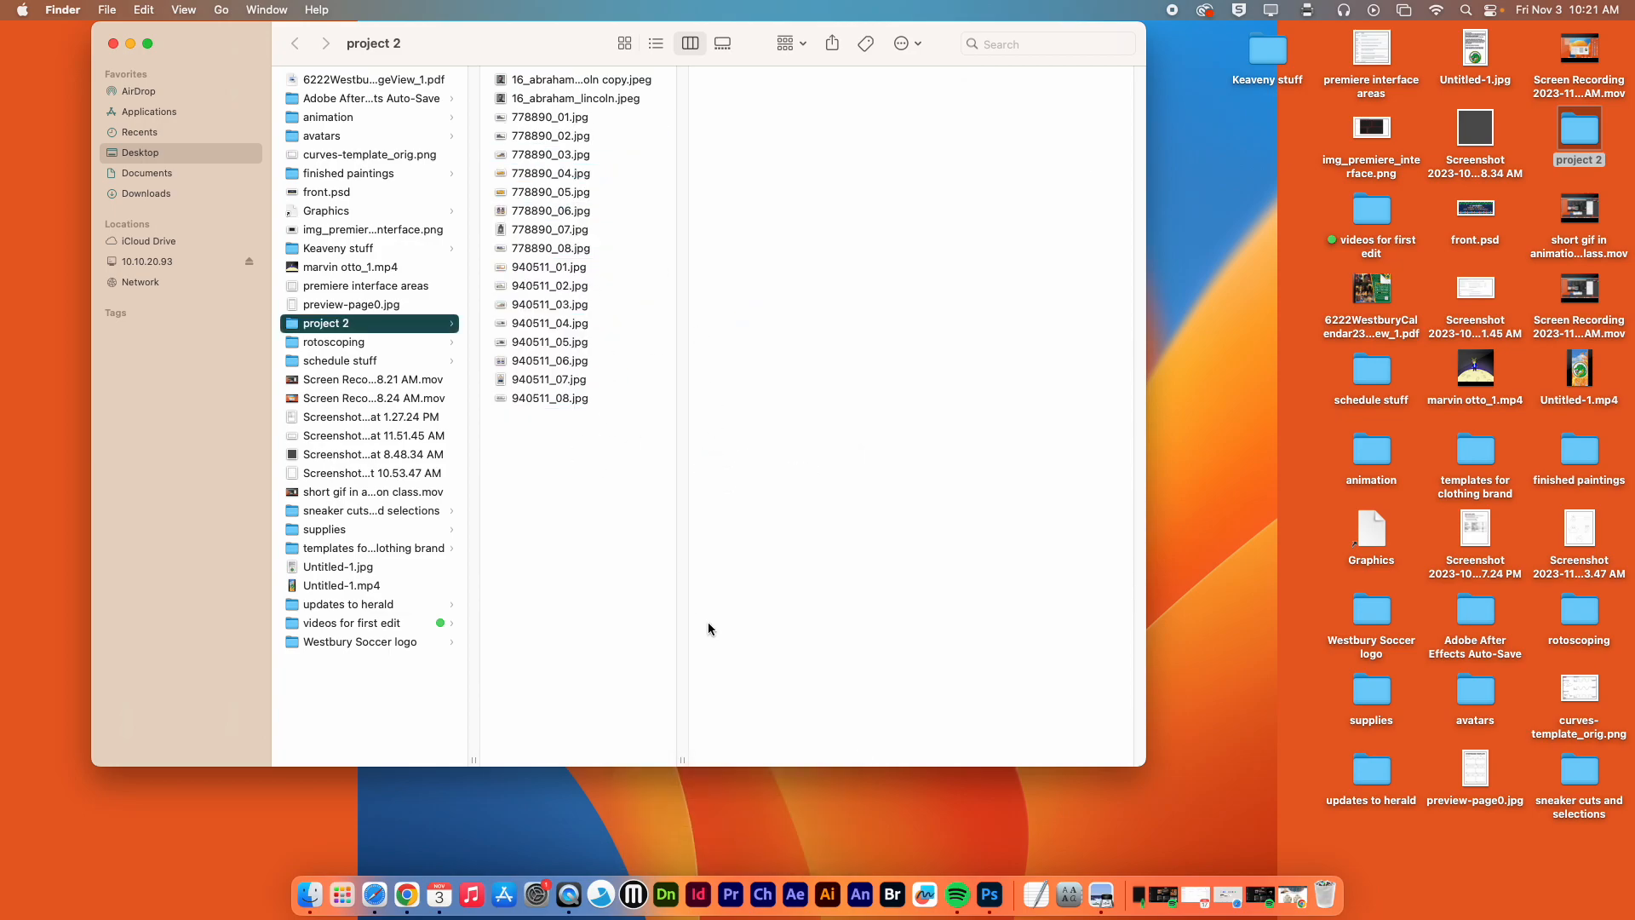
Switch to Photoshop and create a new document from the Tabloid print preset, 11 x 17 in at 300 ppi
click(988, 894)
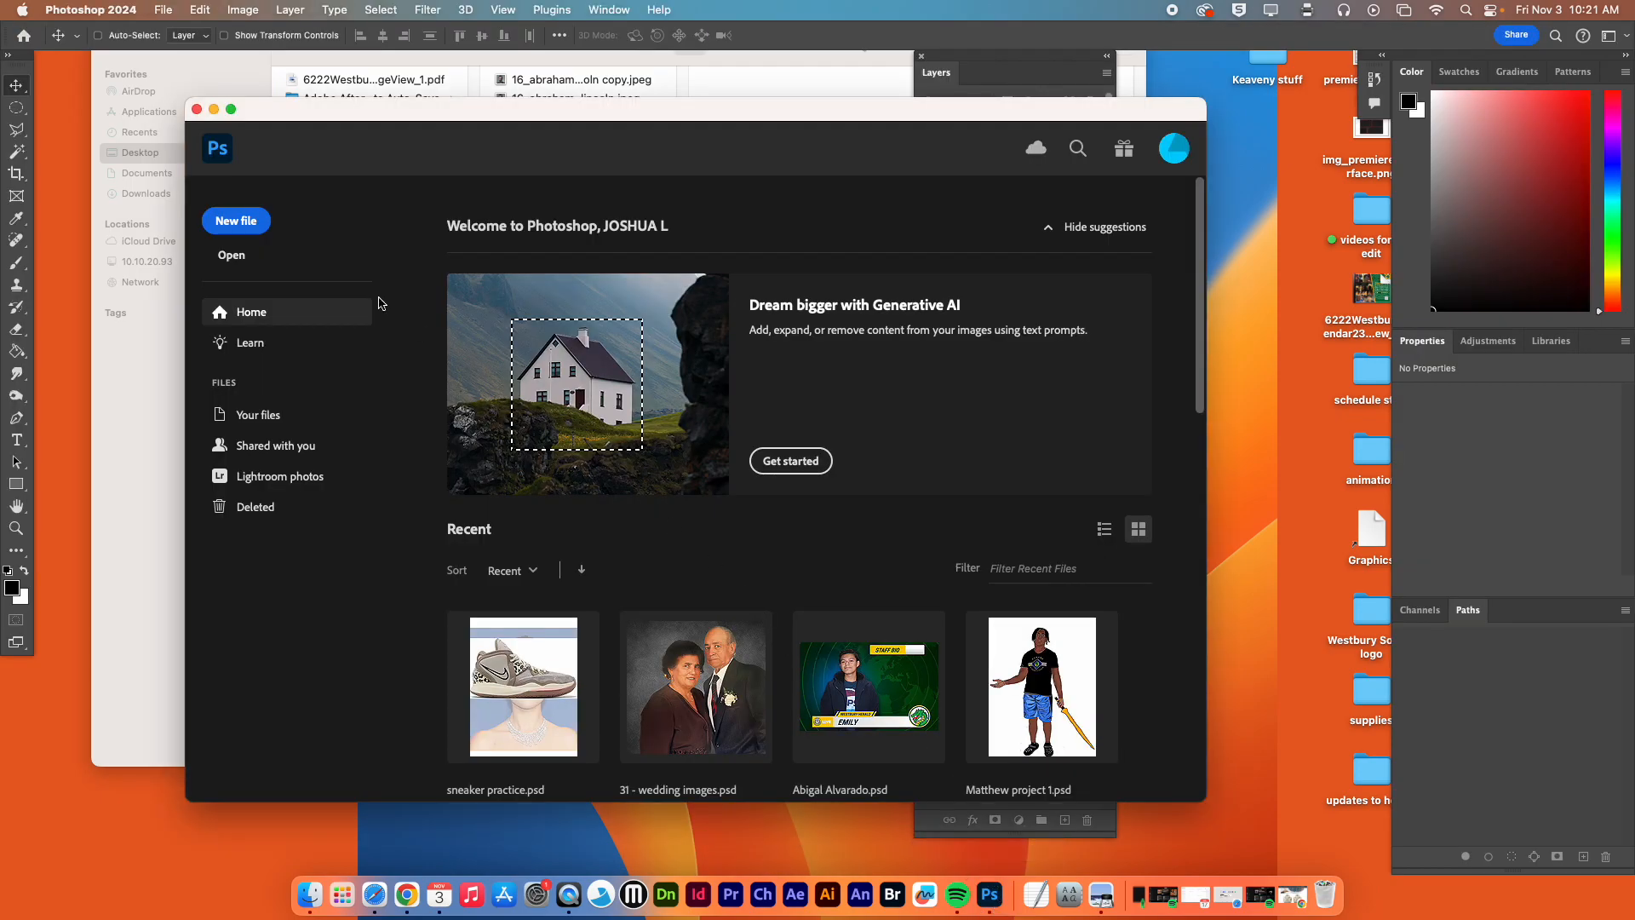
click(238, 222)
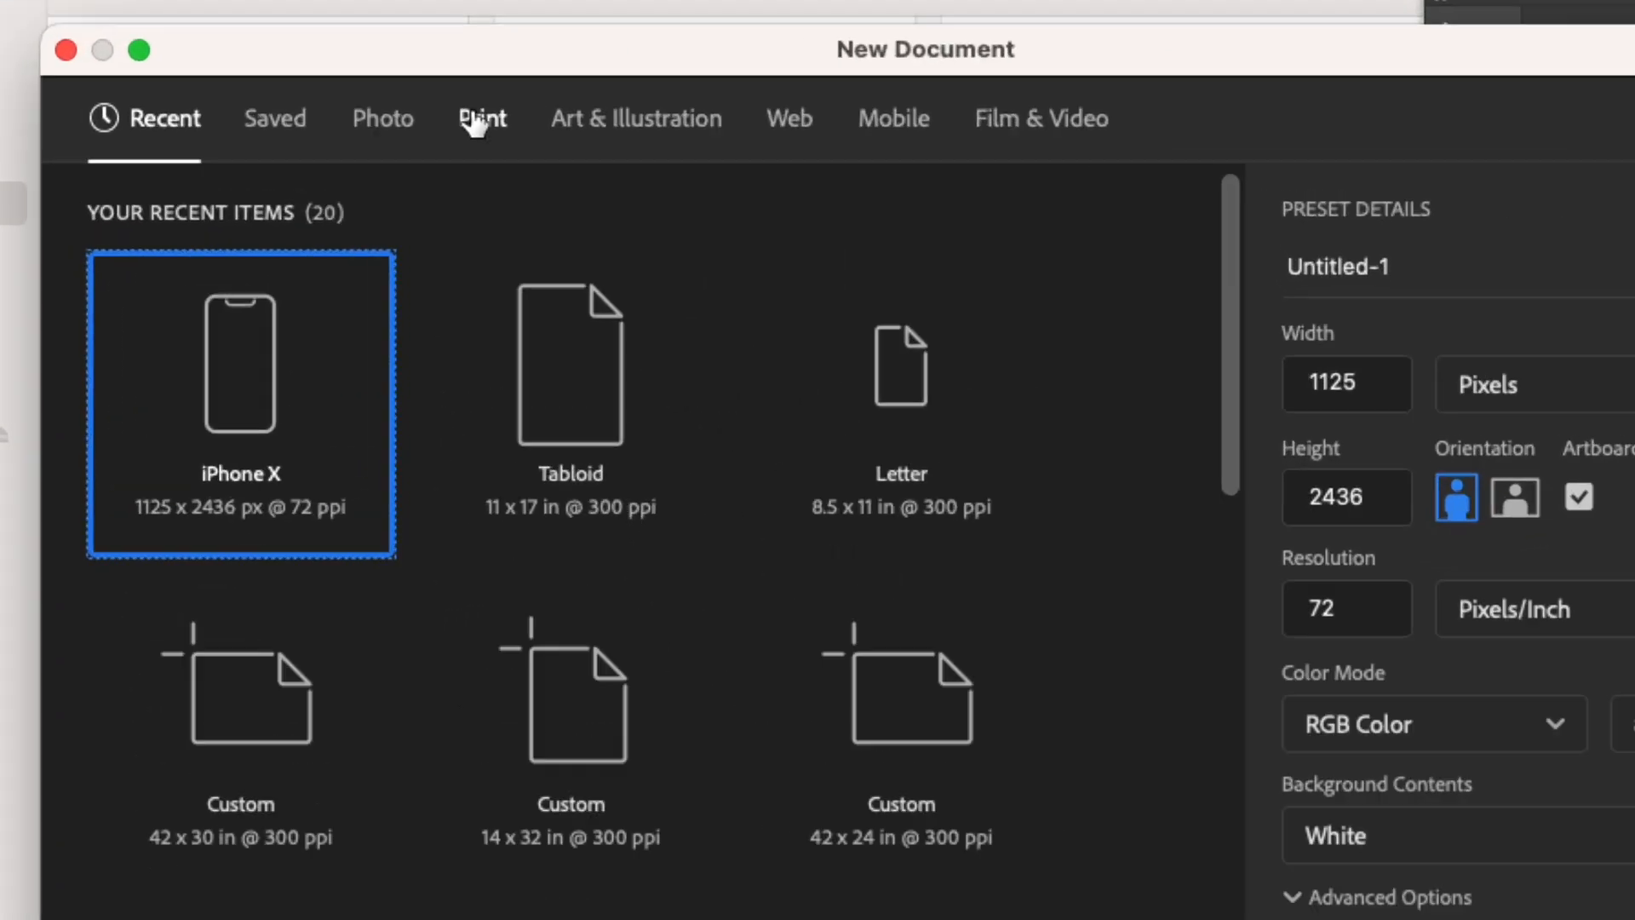
click(479, 127)
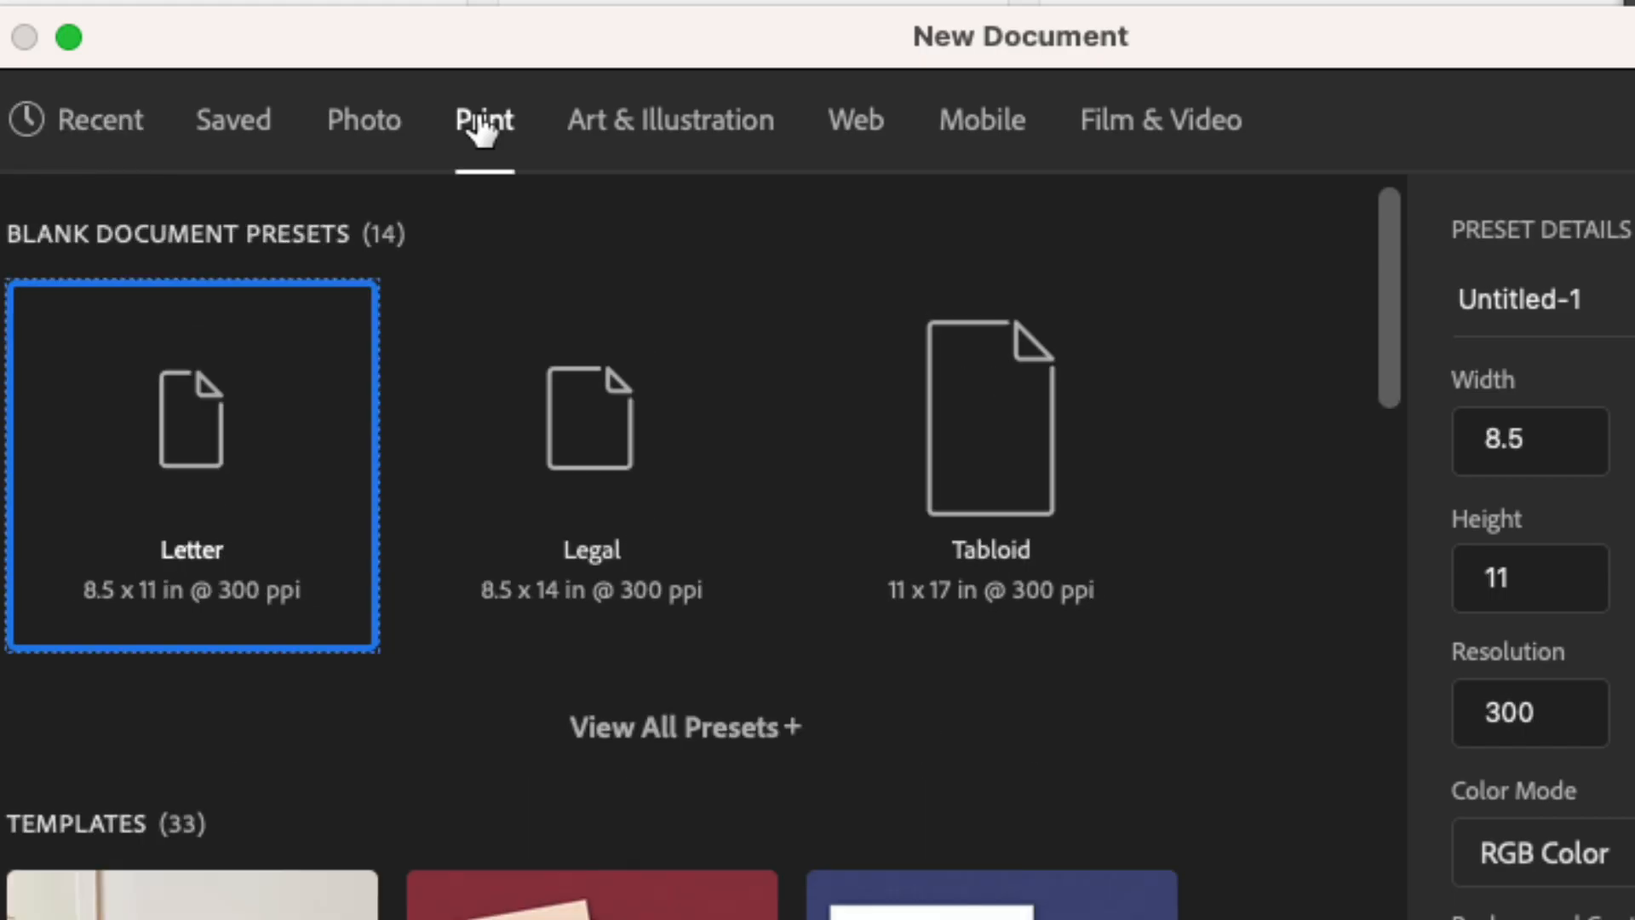
click(1005, 467)
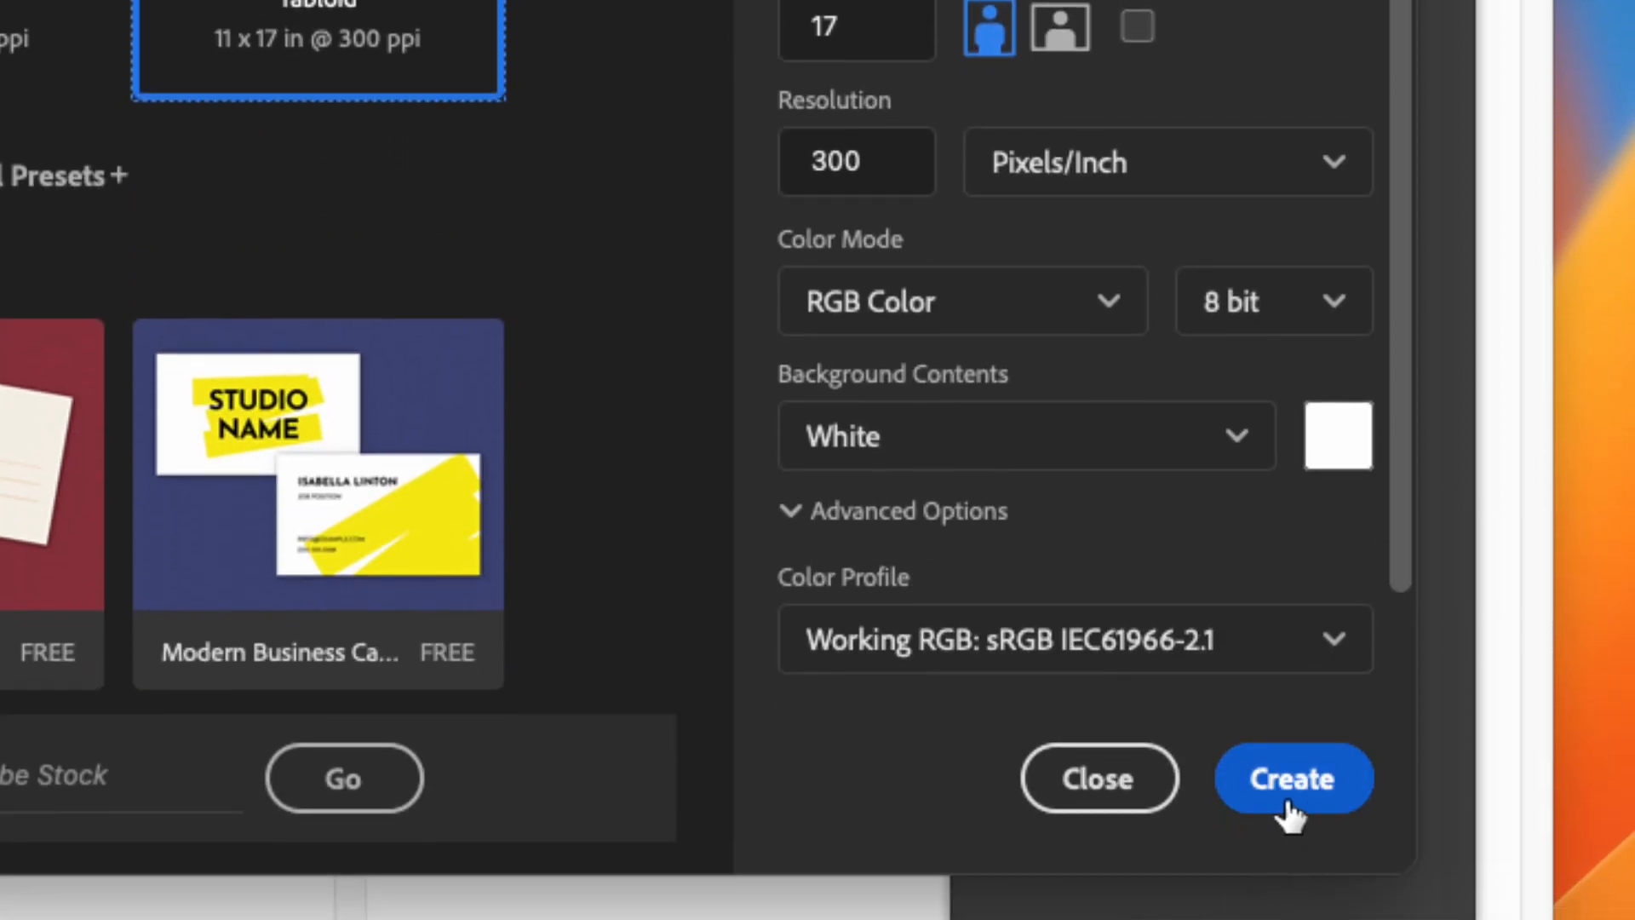
click(1287, 788)
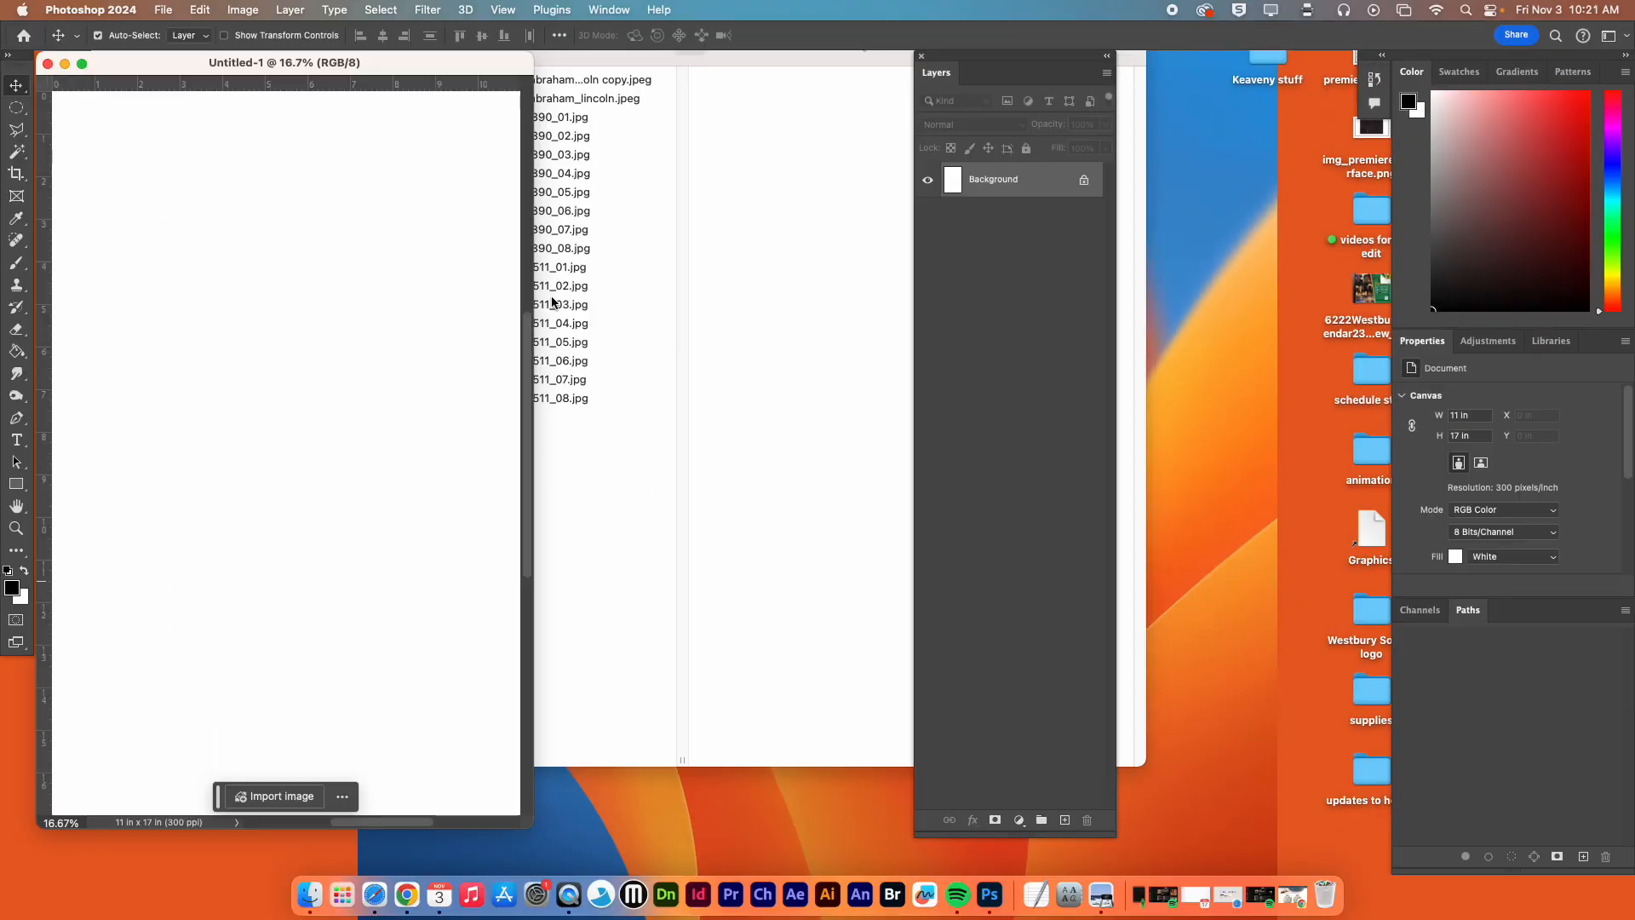
Turn on the Application Frame, then reposition and shorten the floating Layers panel beside the canvas
click(609, 9)
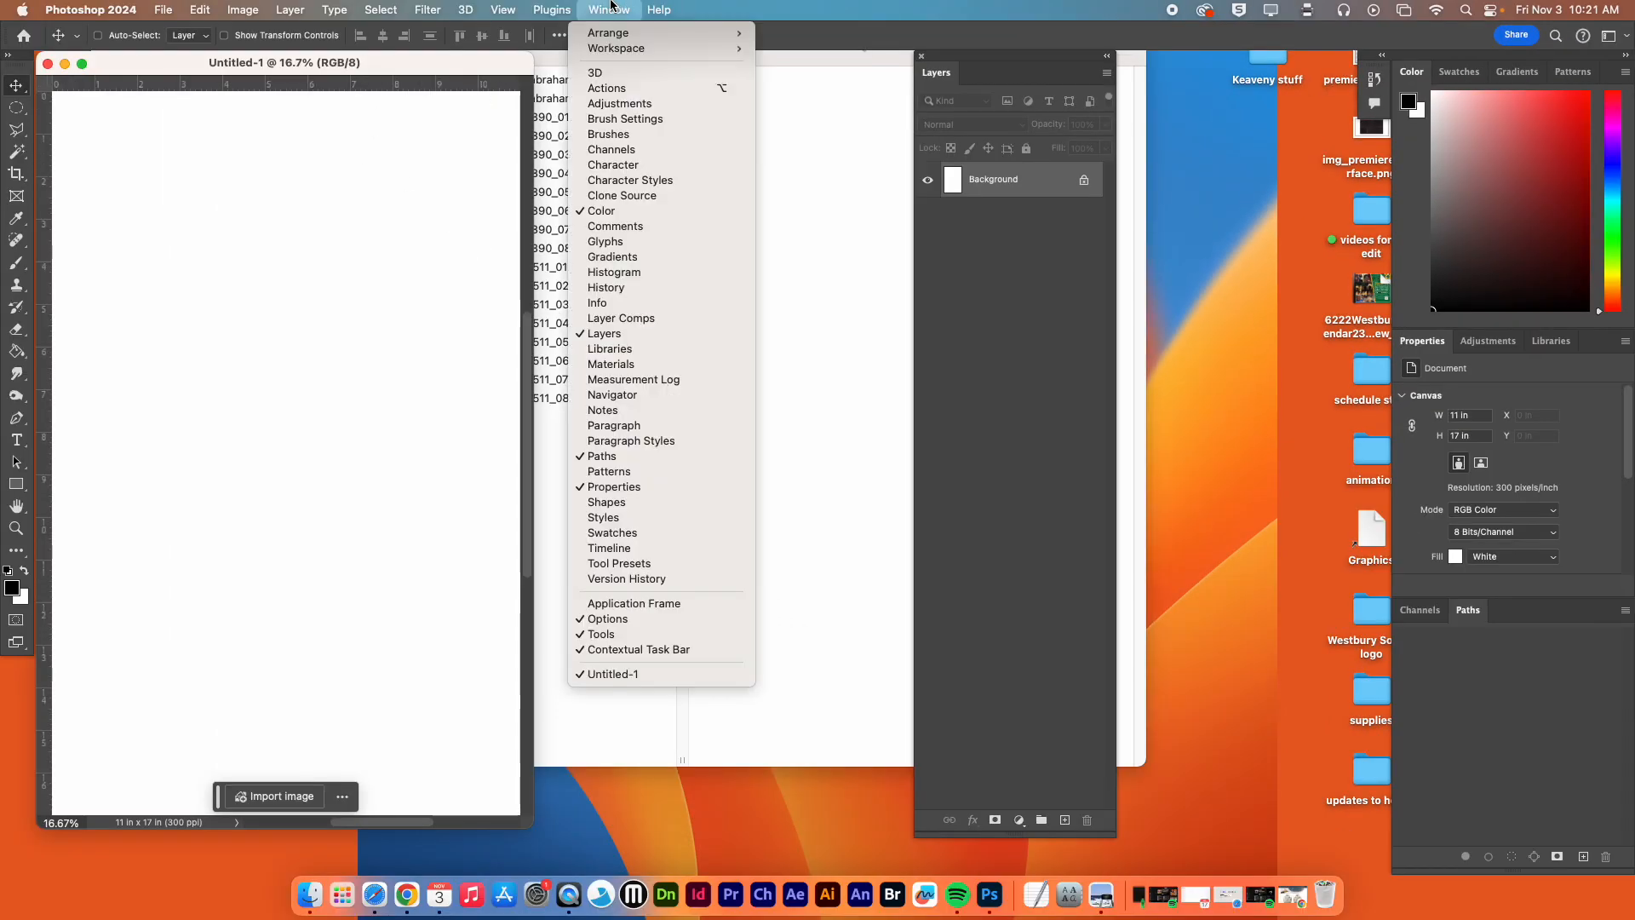
click(672, 604)
drag(936, 75, 1052, 102)
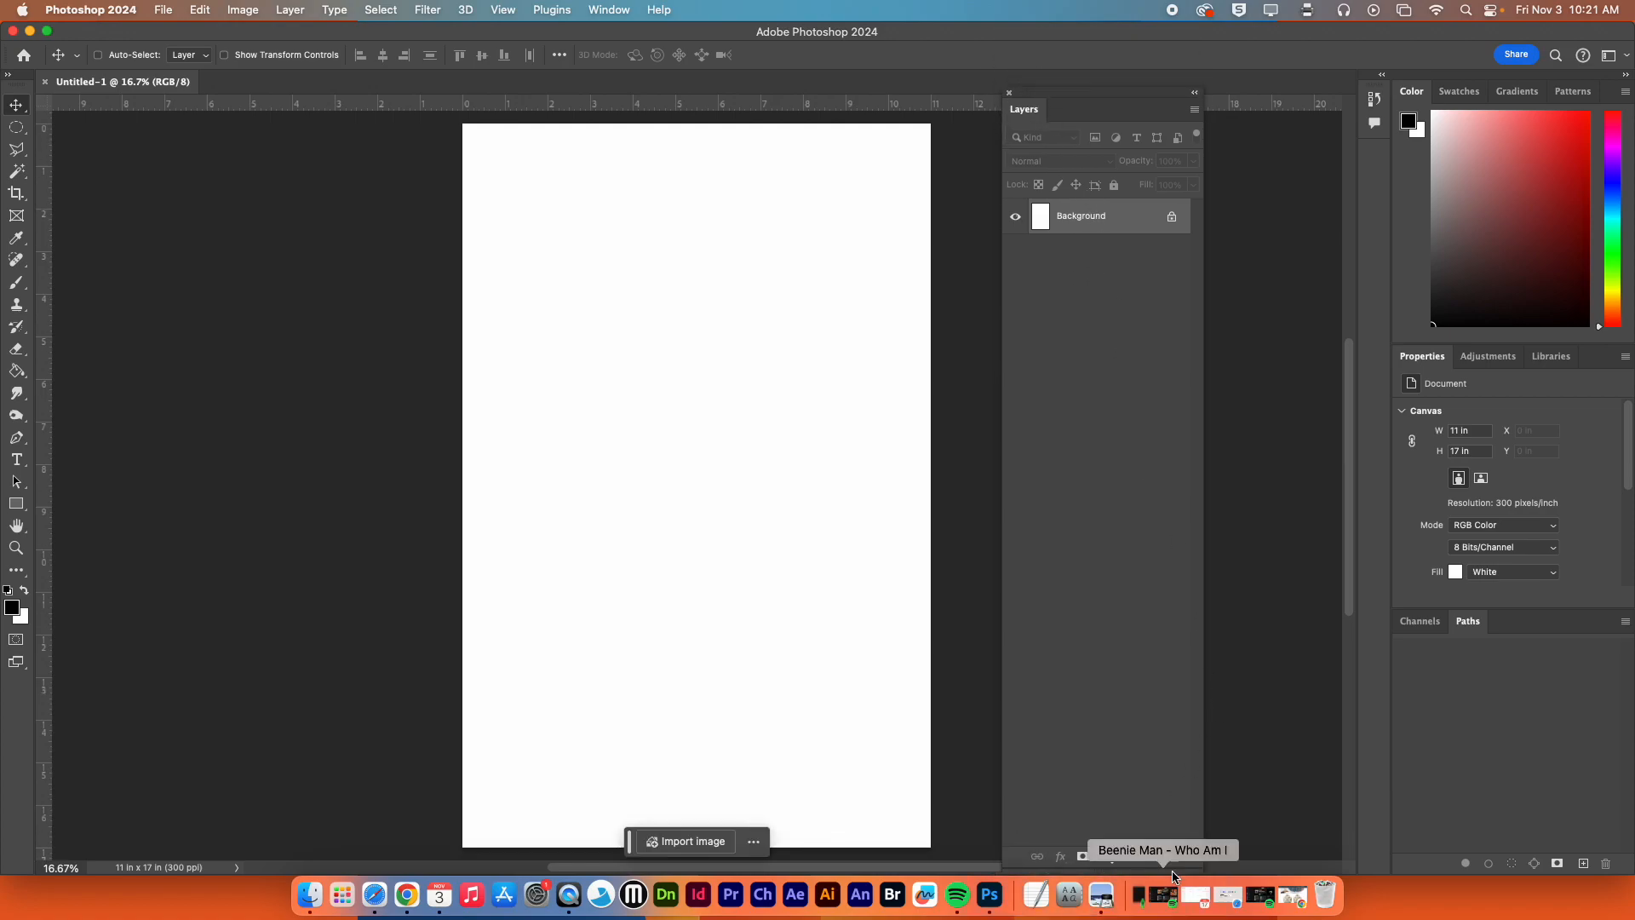
drag(1167, 860, 1140, 377)
Place 16_abraham_lincoln copy.jpeg from the project 2 folder, scaled to about 125% to fill the page width, and rasterize its layer
click(309, 895)
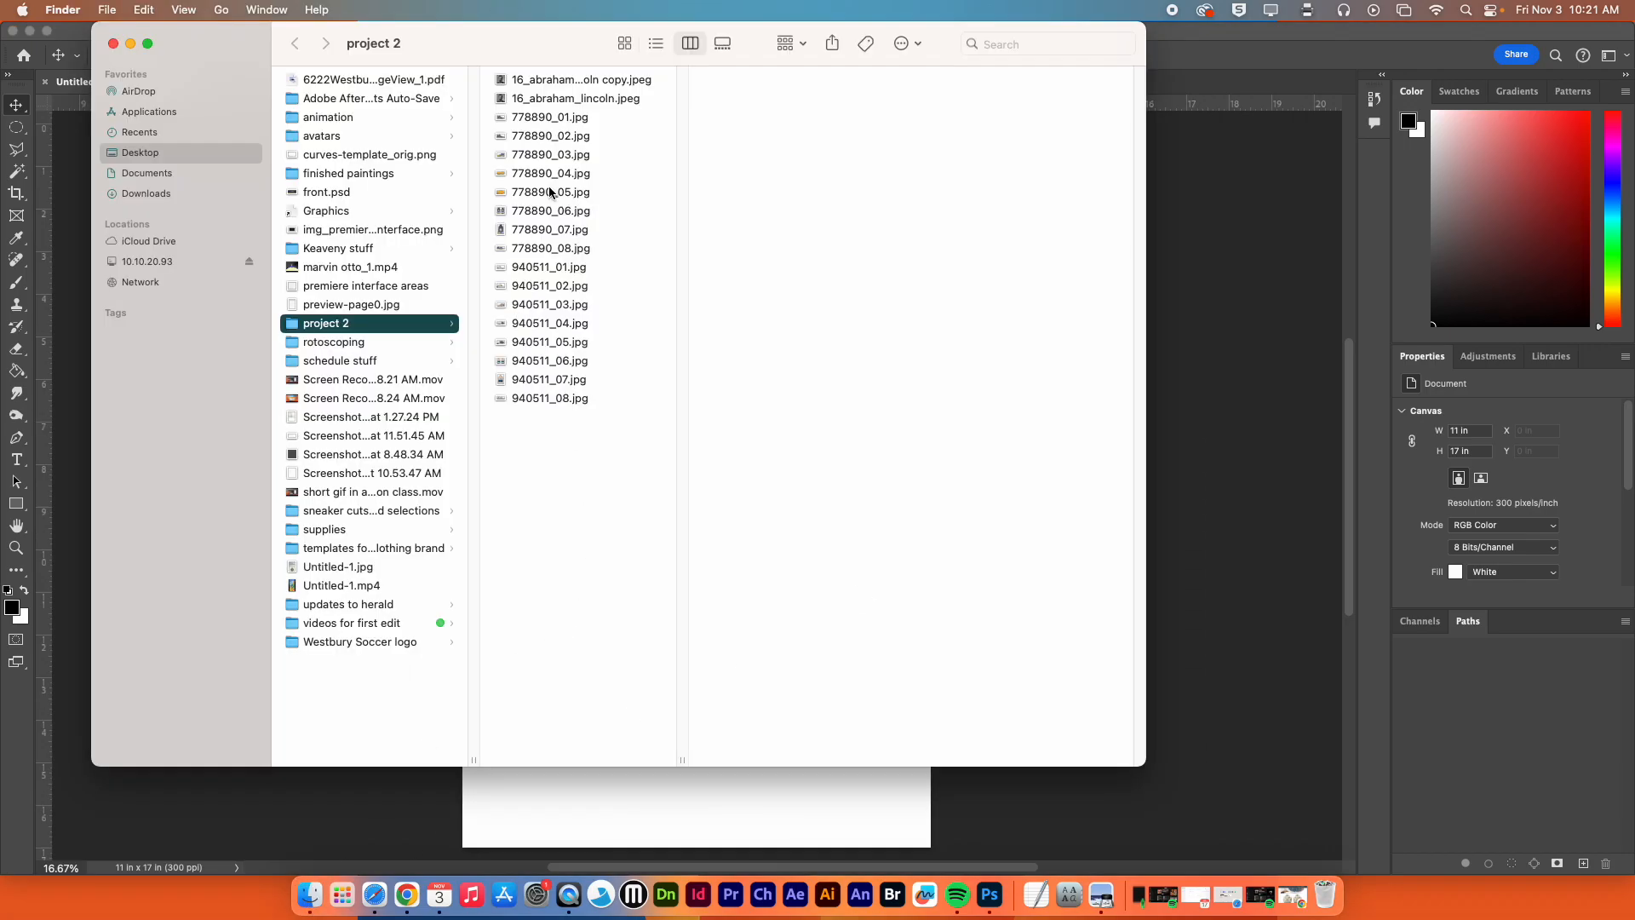
drag(571, 85, 687, 812)
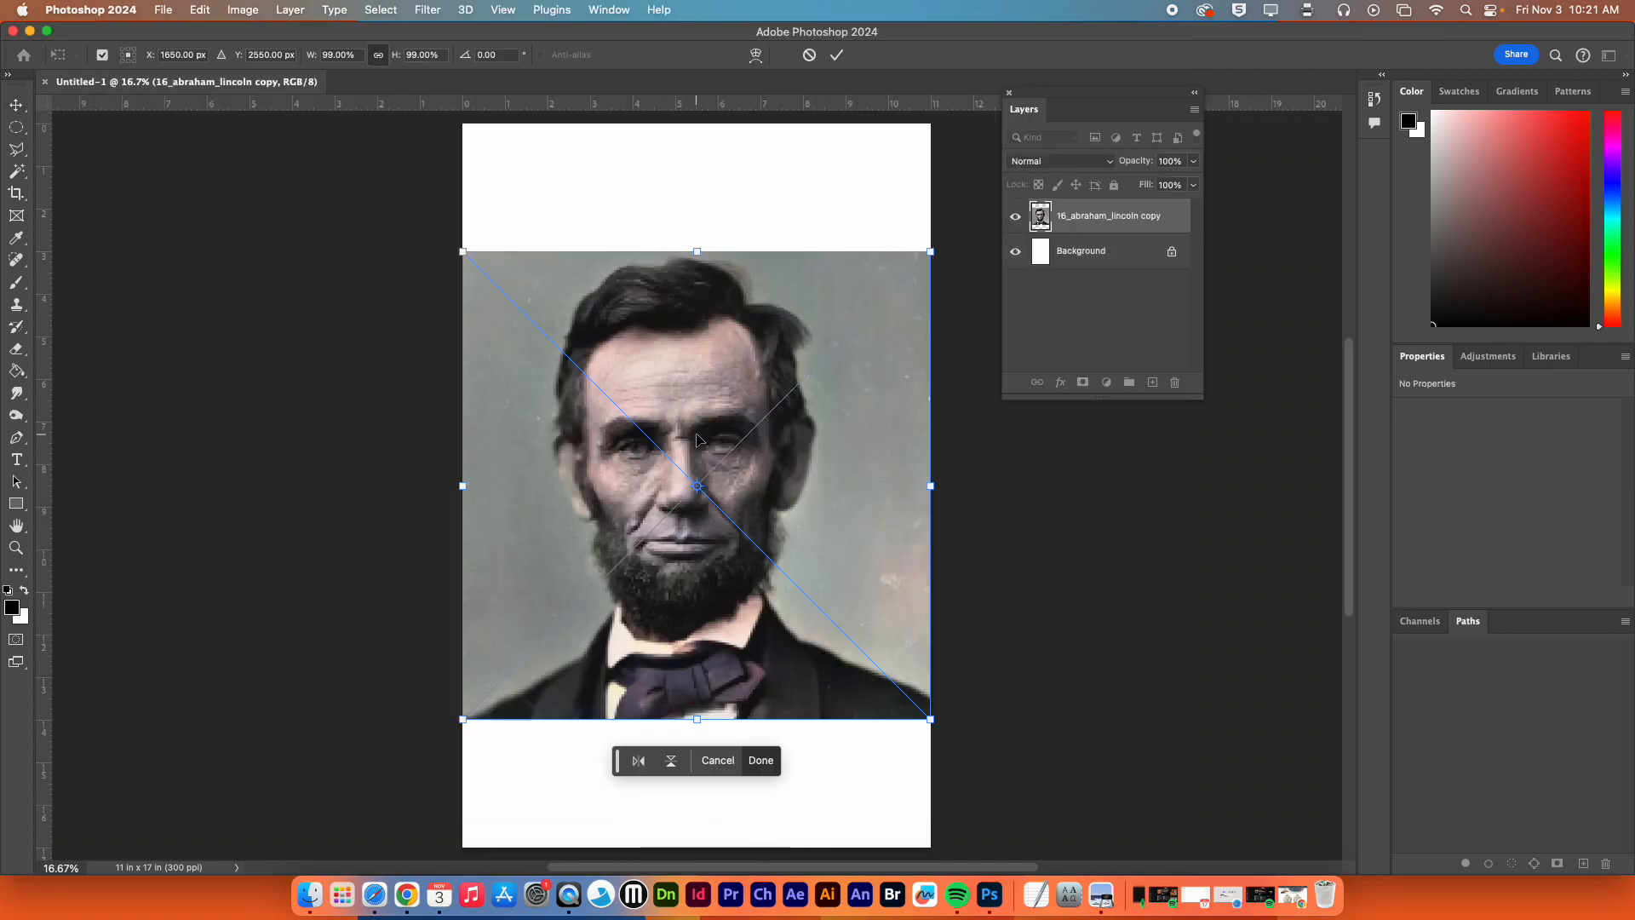
drag(698, 251, 693, 128)
drag(653, 237, 683, 250)
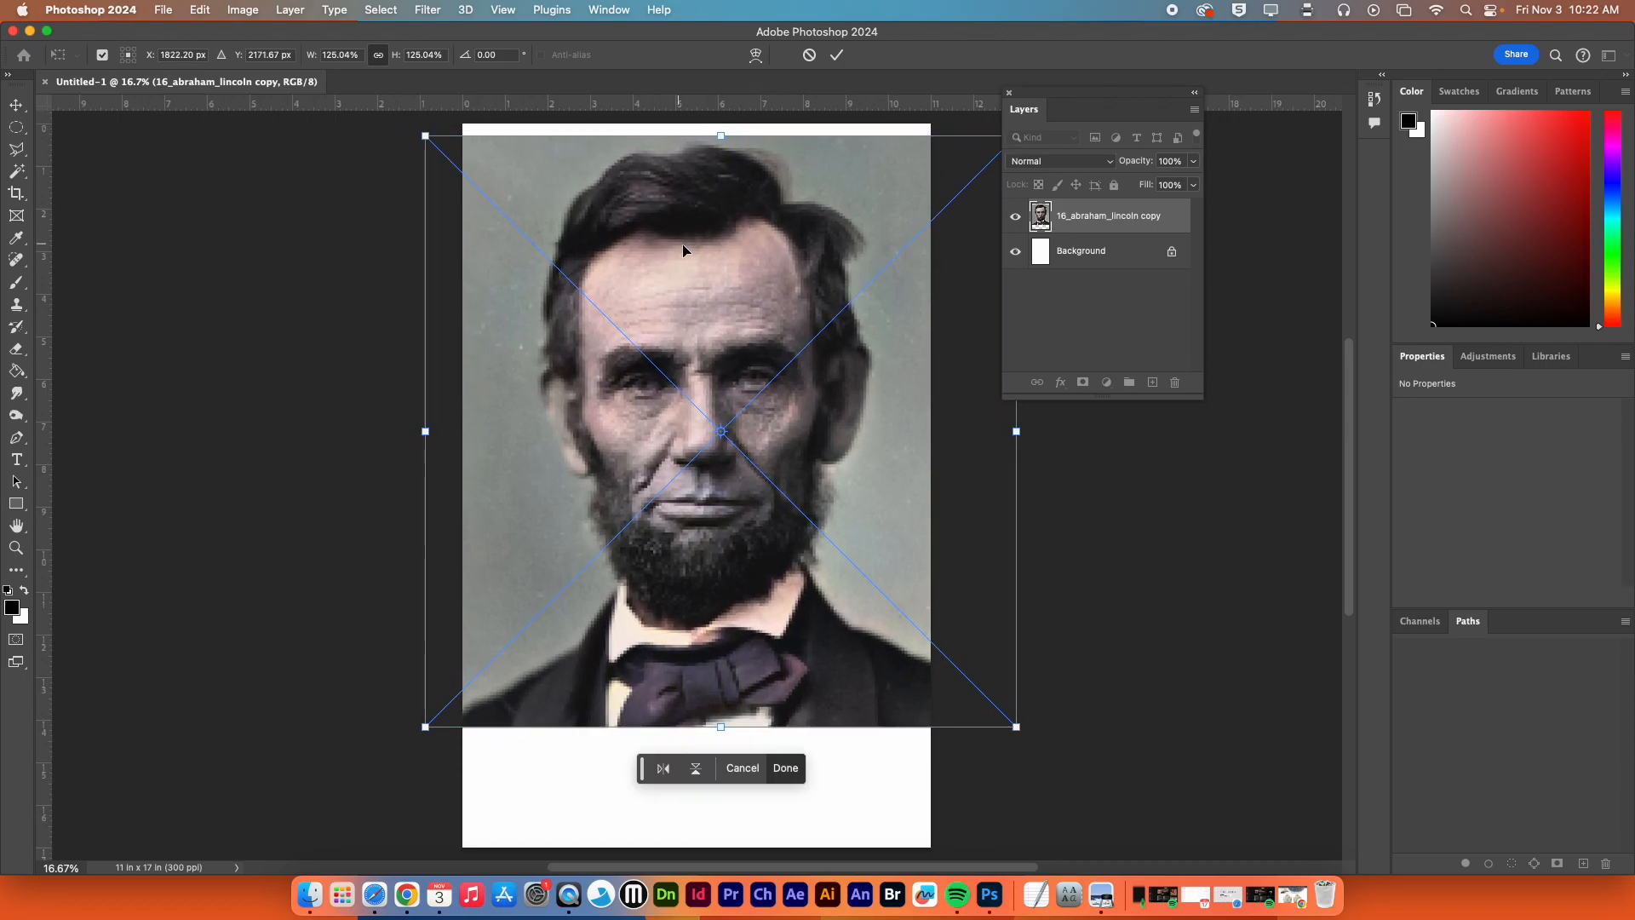
click(838, 57)
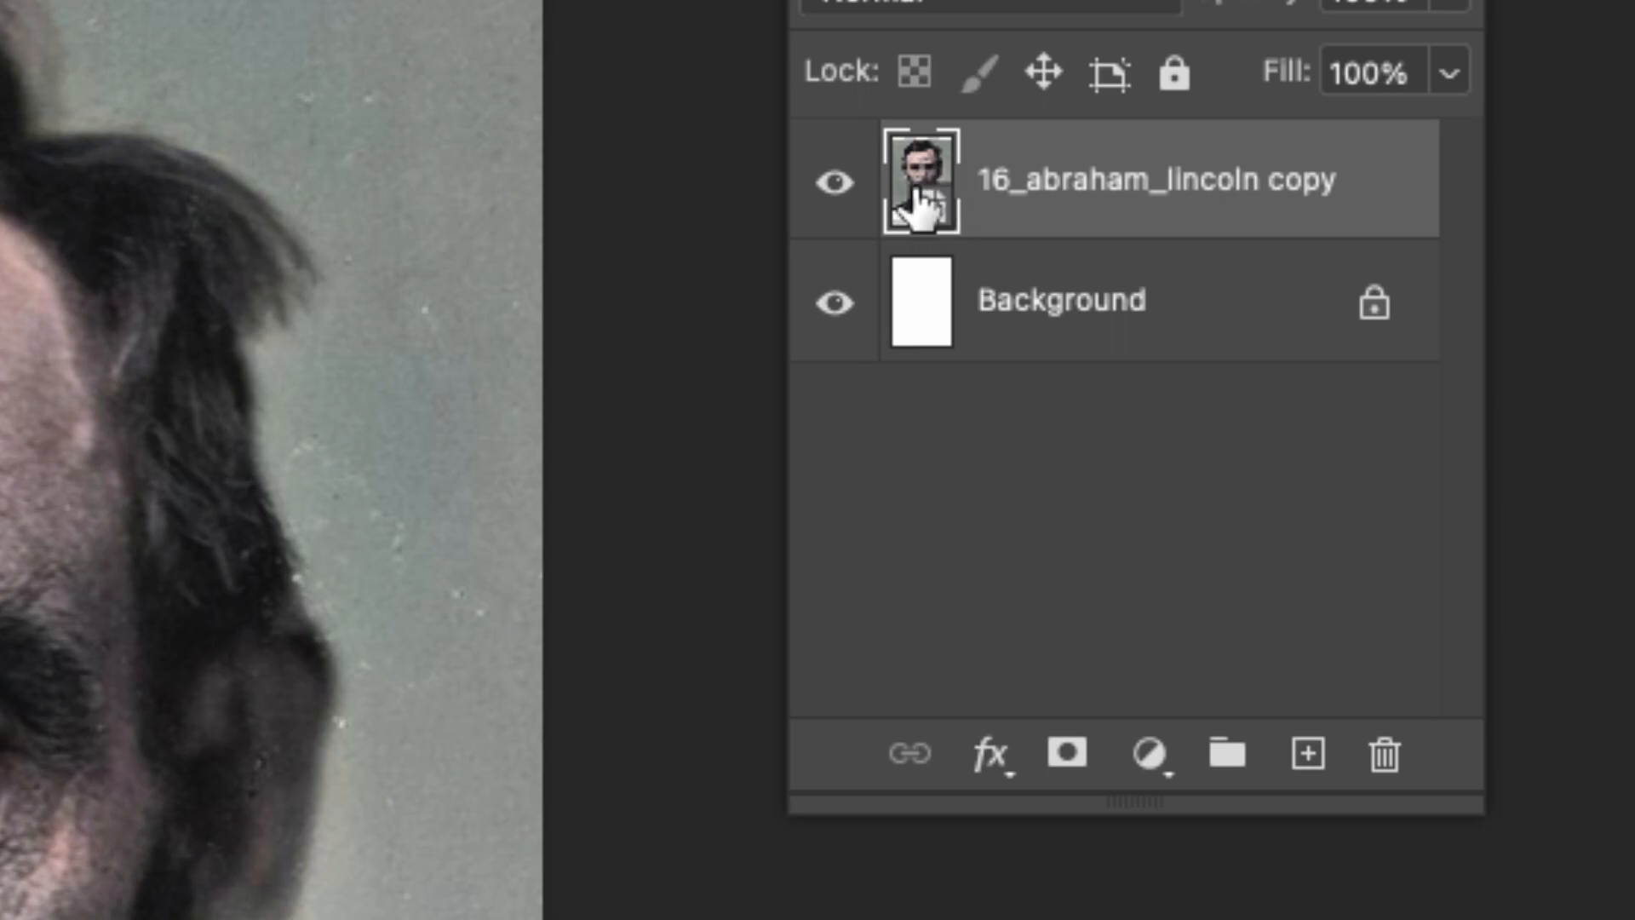
right_click(1260, 213)
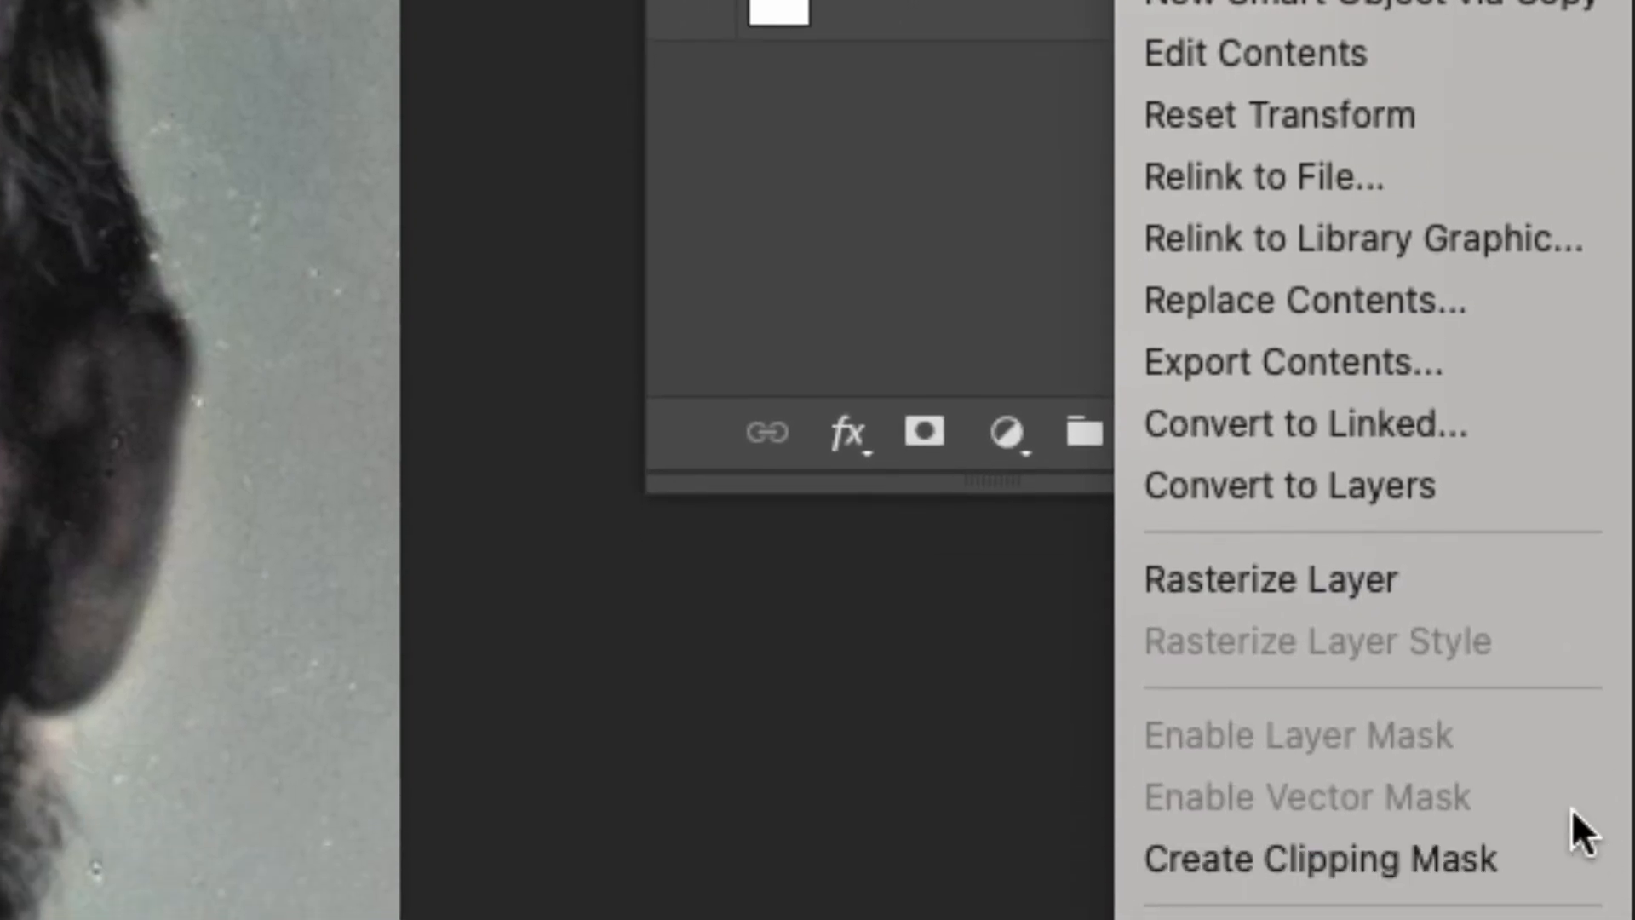
click(1354, 576)
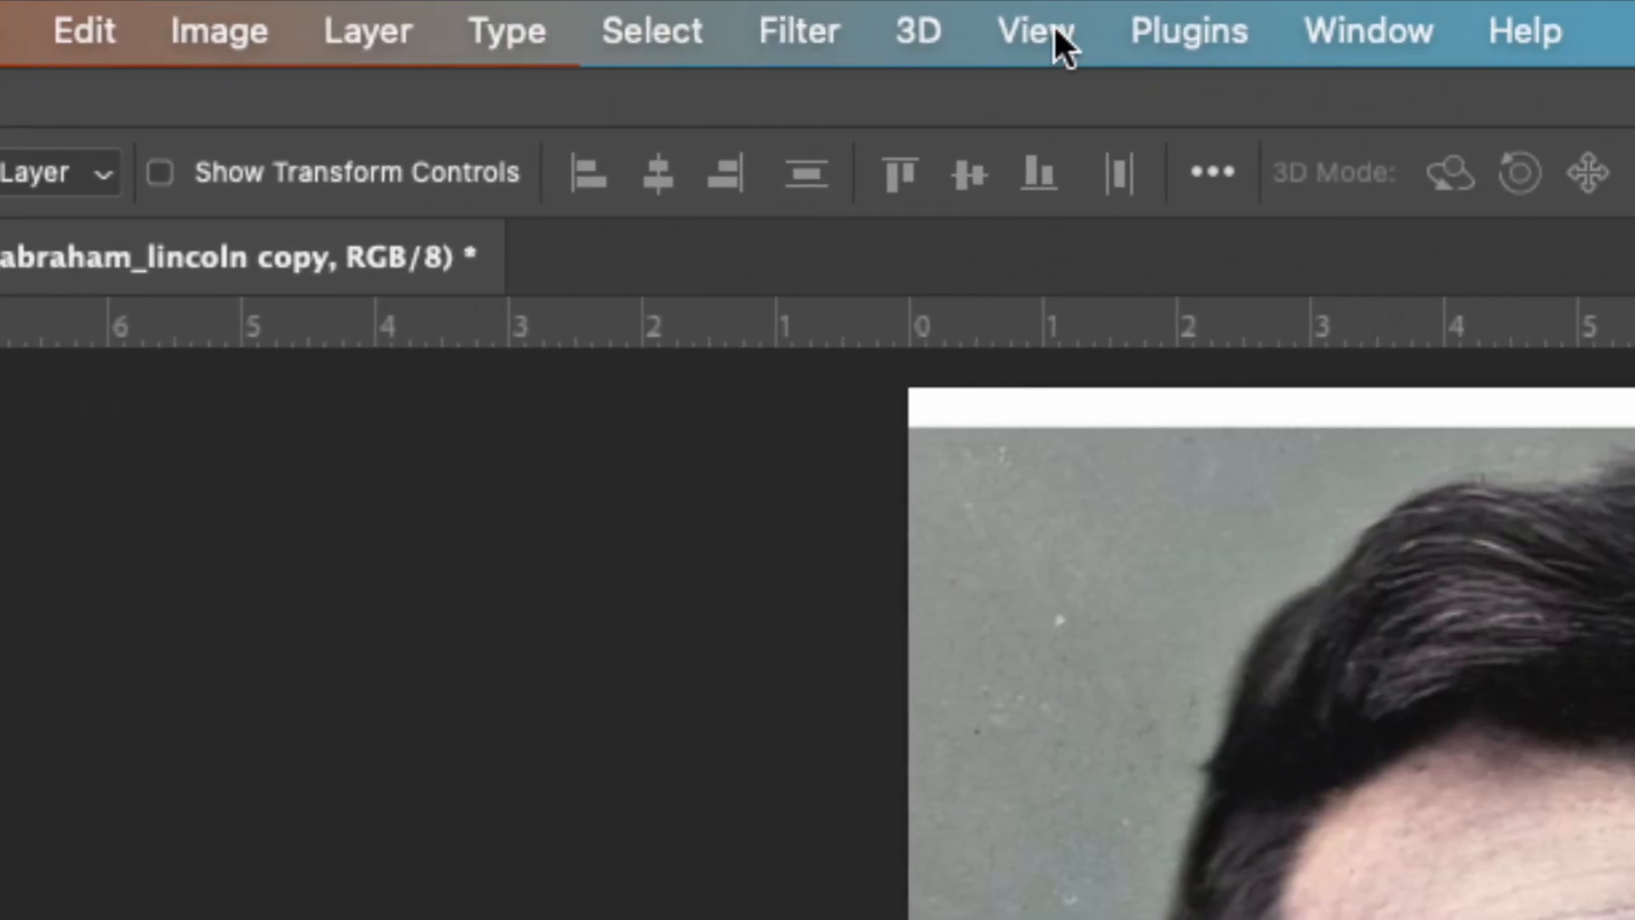
With the rulers shown, add a vertical guide down the middle of the portrait's face
click(1056, 23)
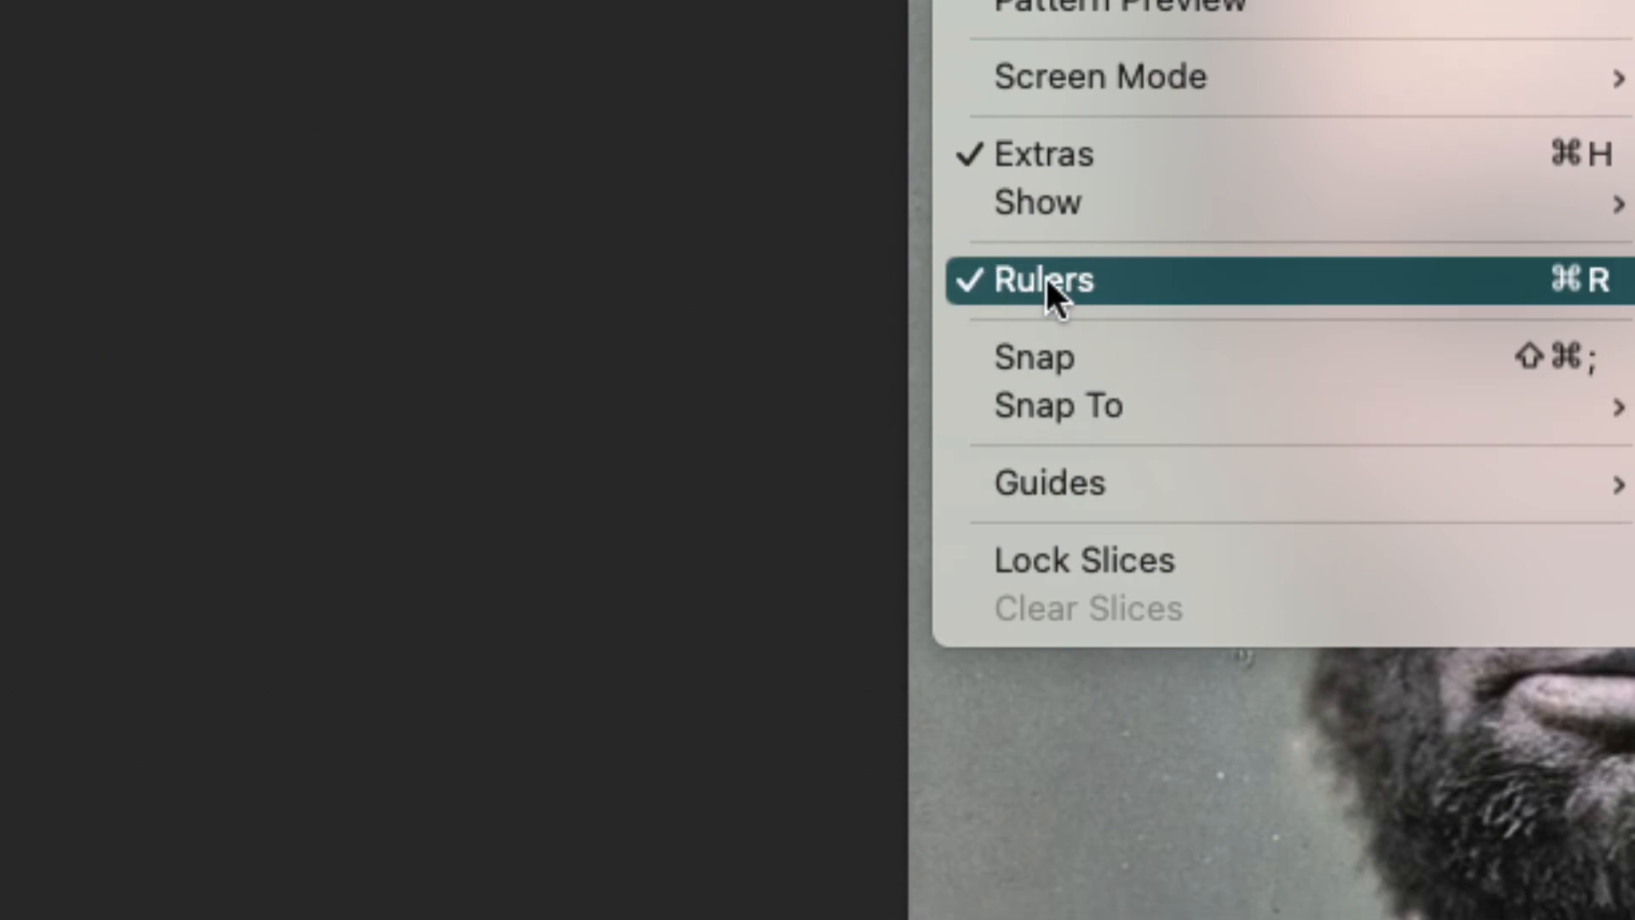
click(621, 368)
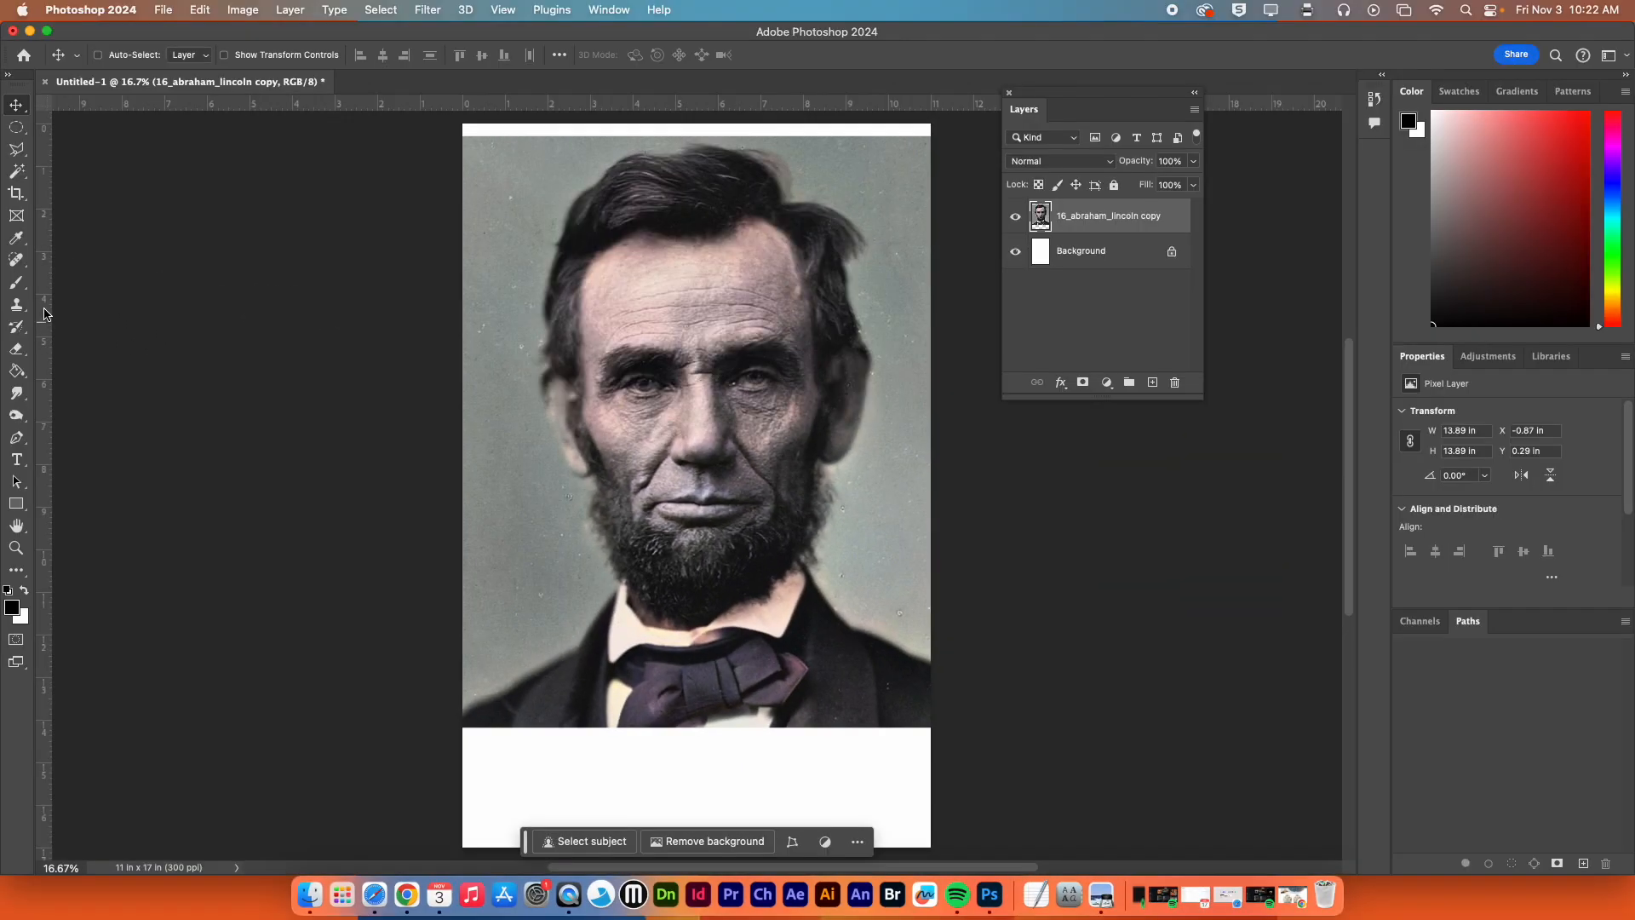
drag(45, 311, 705, 343)
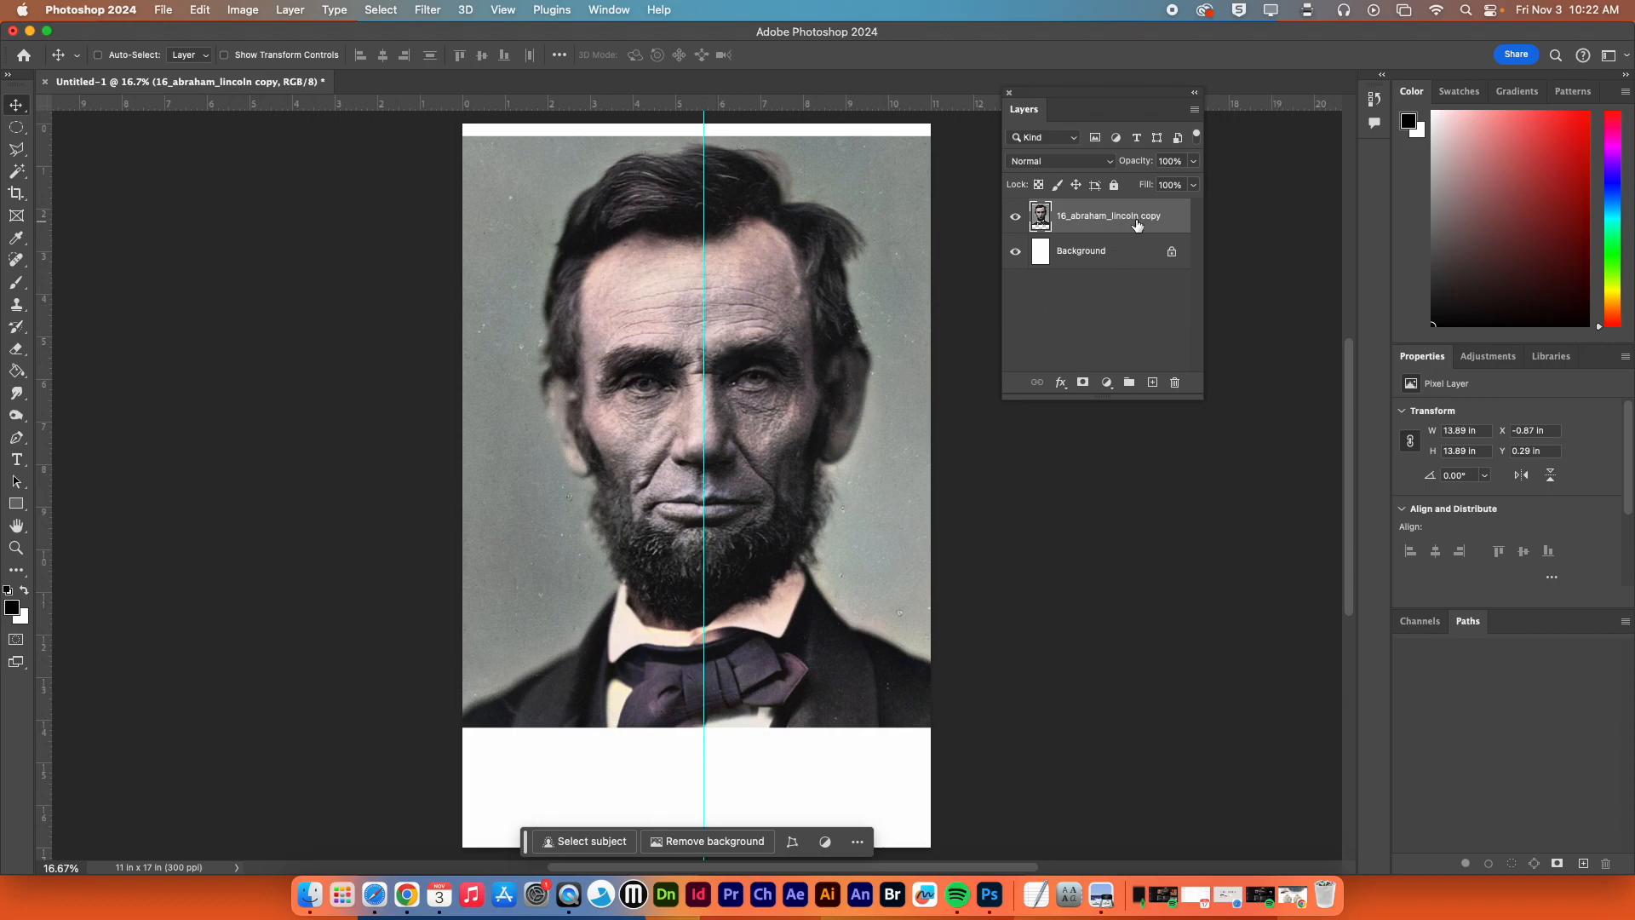
Set the opacity of the 16_abraham_lincoln copy layer to 65%
click(1195, 161)
drag(1195, 183, 1164, 184)
click(1171, 160)
text(65)
key(Return)
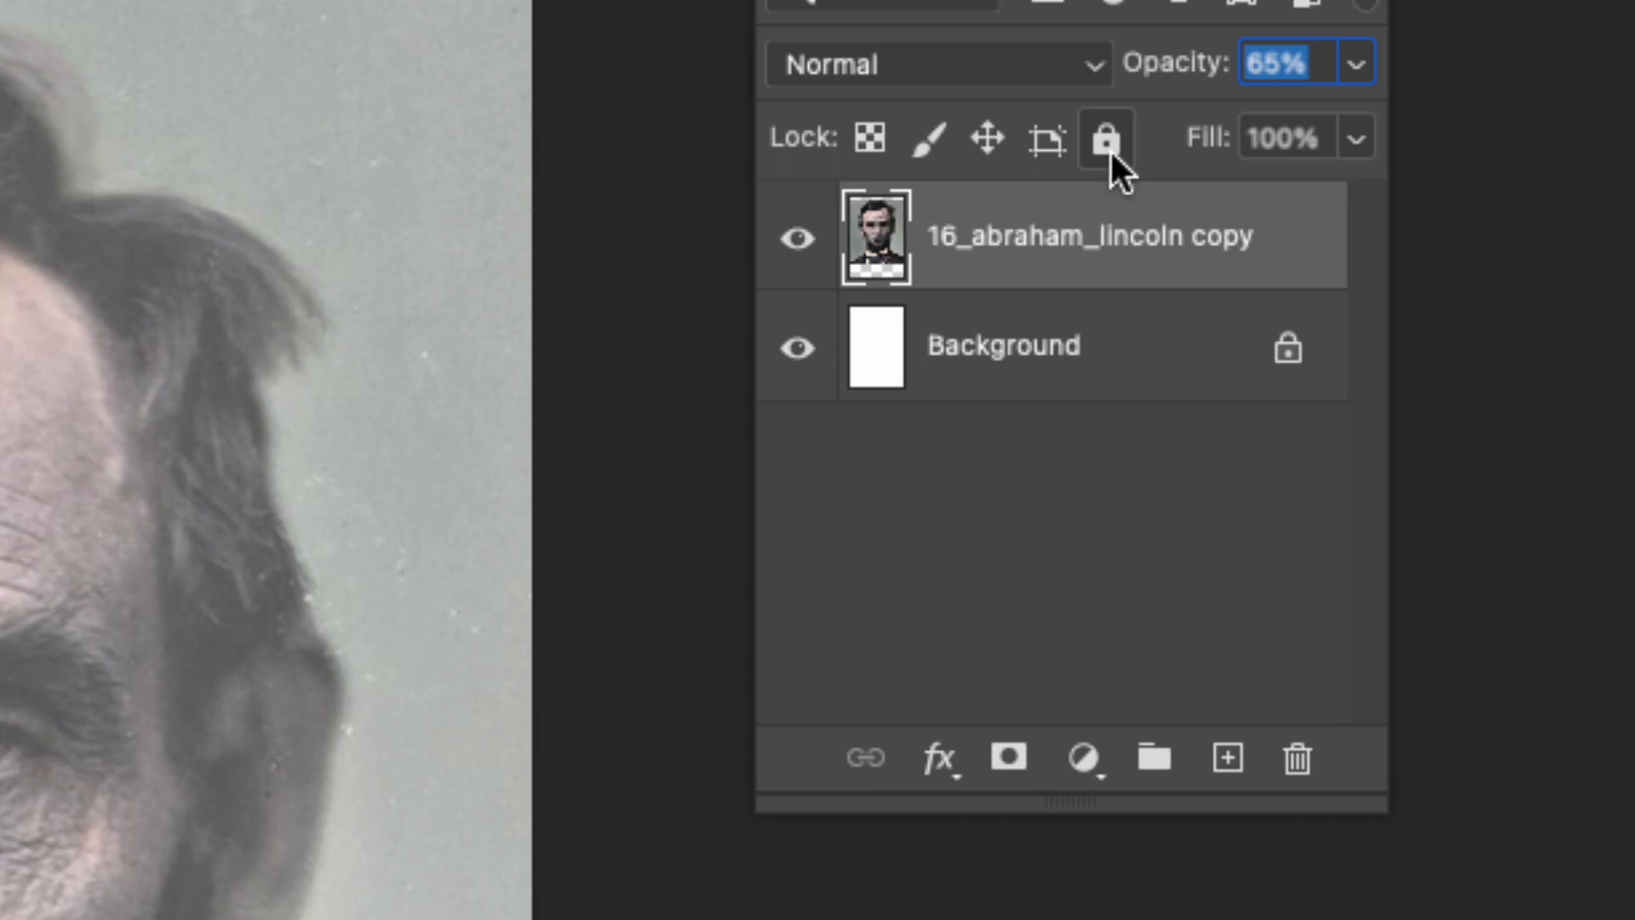
Lock everything on the portrait layer and hide the Contextual Task Bar
click(1105, 147)
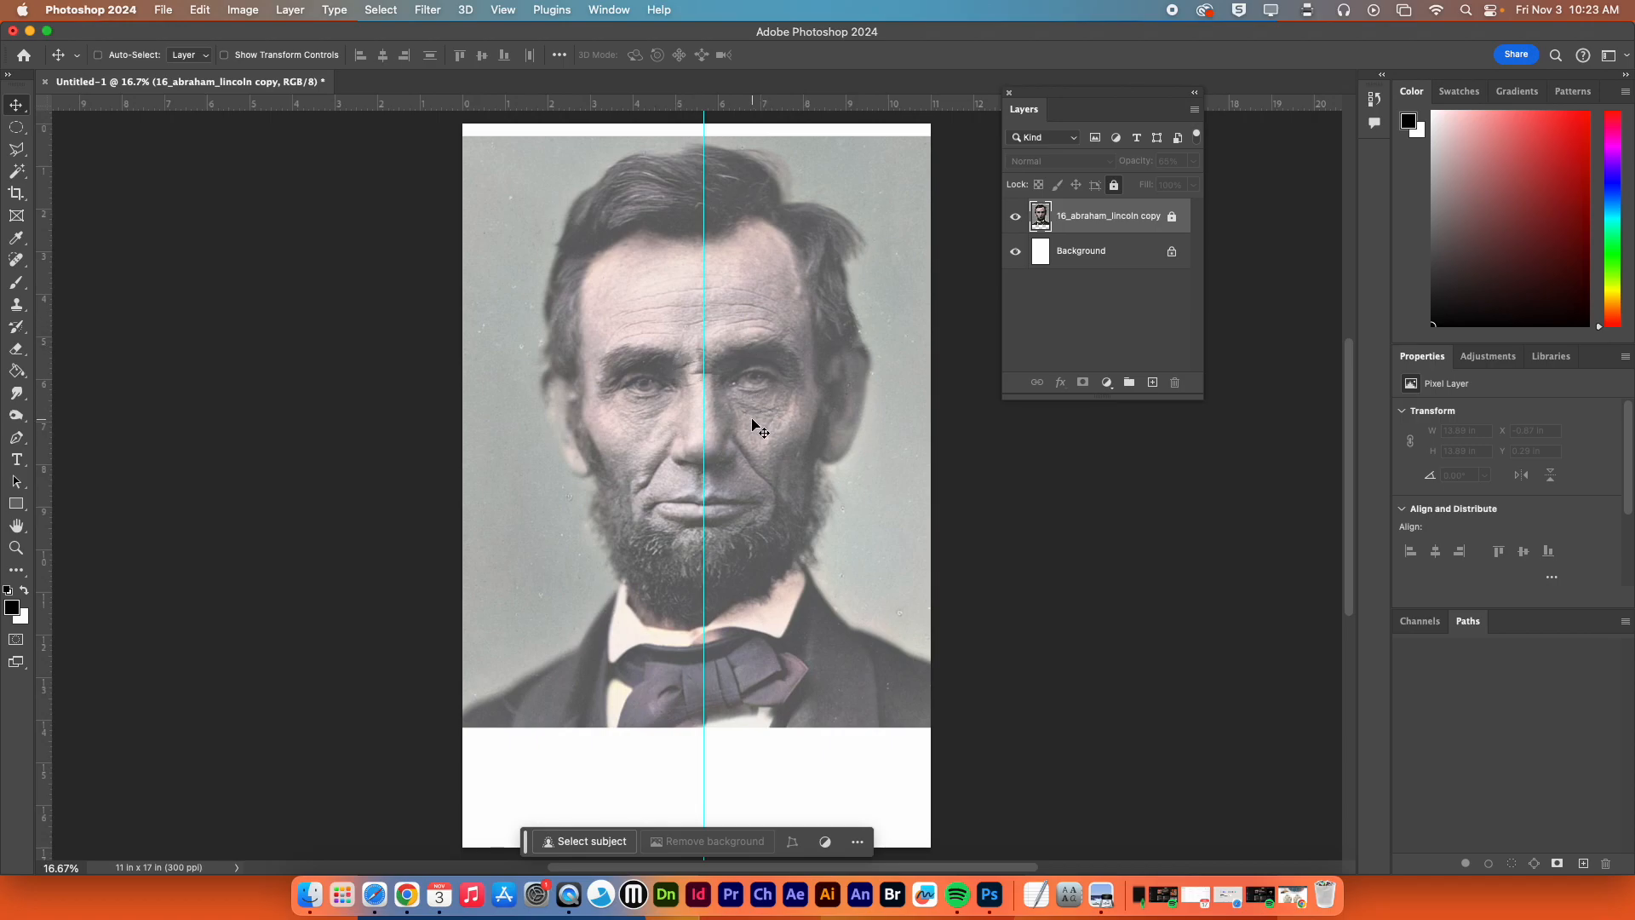
click(609, 9)
click(673, 653)
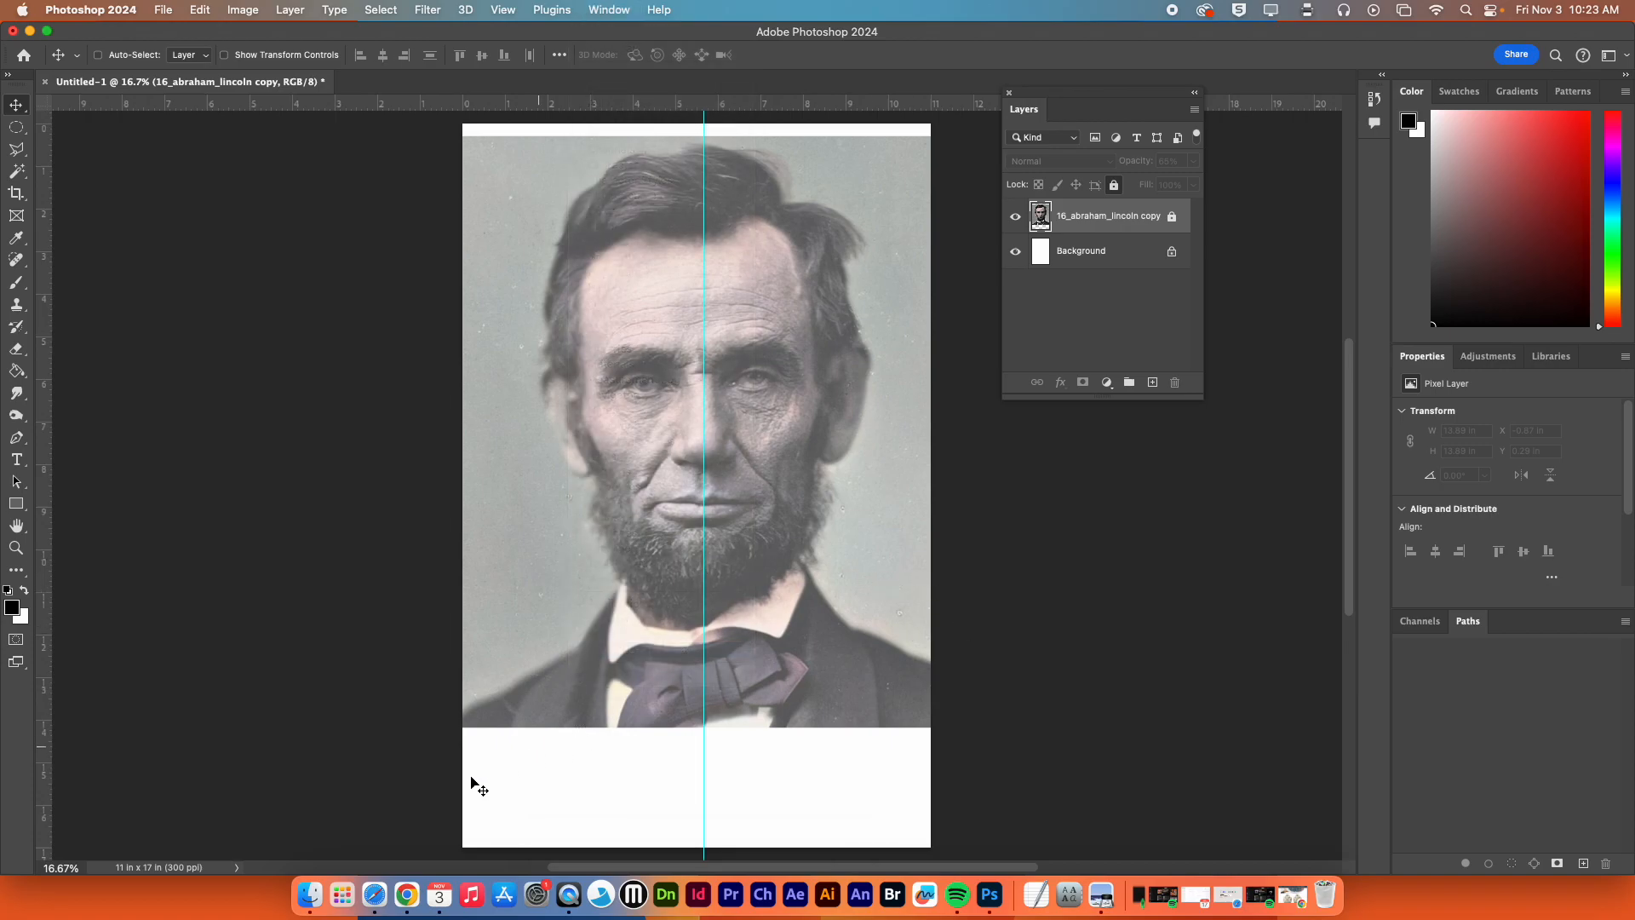
Preview sneaker photos in the project 2 folder, place 940511_01.jpg over the portrait across the full page width, and rasterize its layer
click(309, 894)
drag(555, 39, 1210, 122)
click(1207, 479)
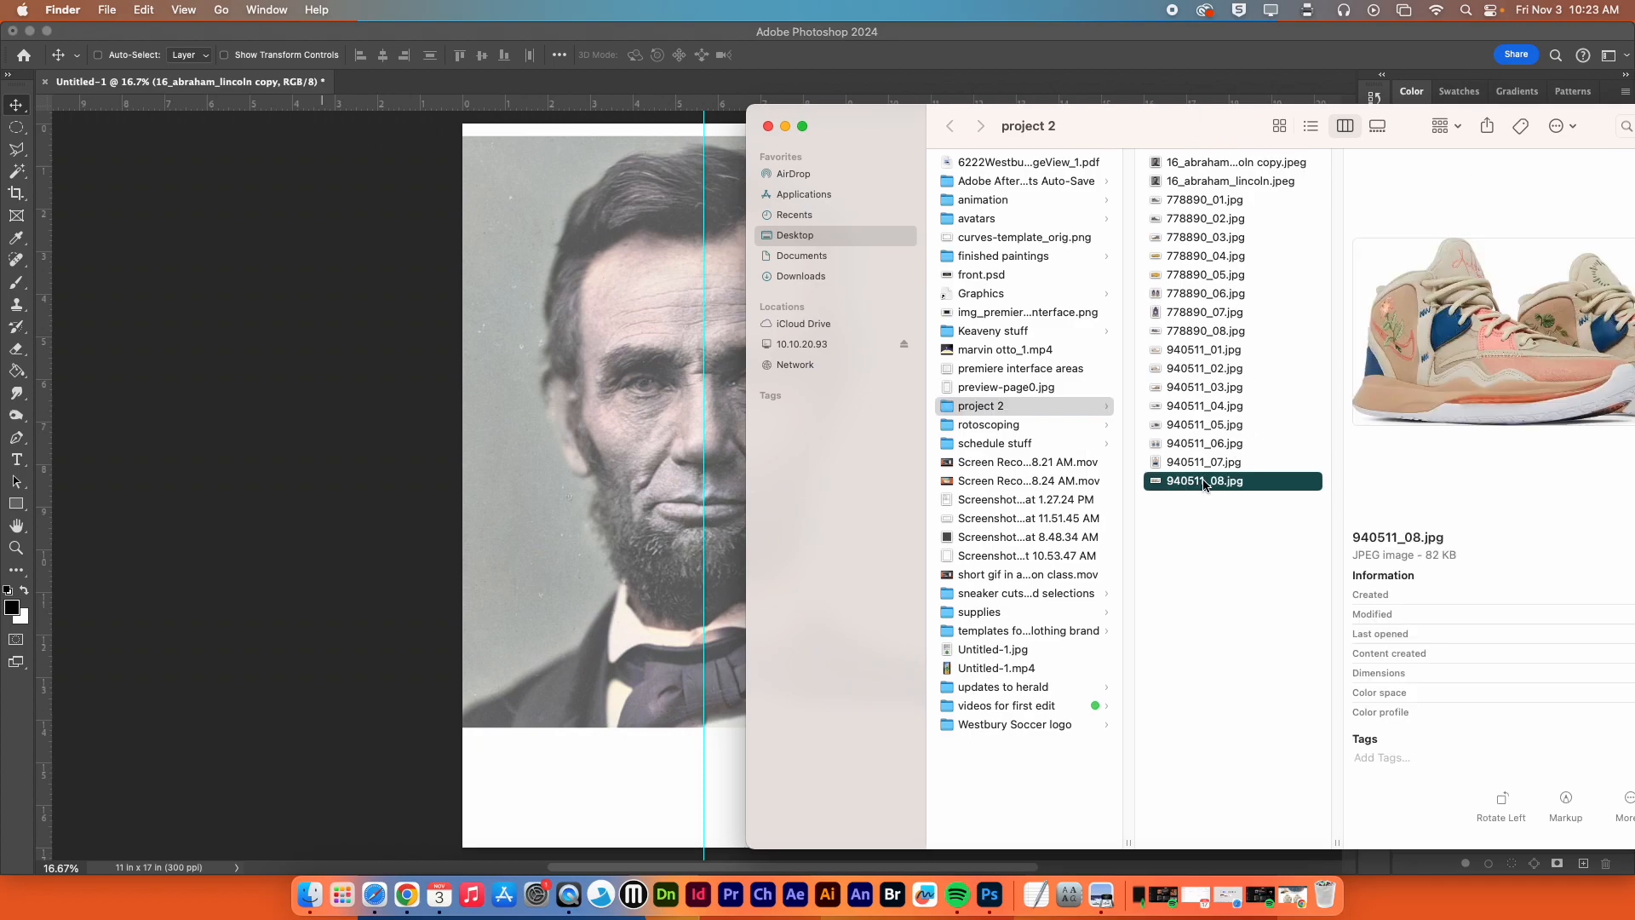
click(1209, 462)
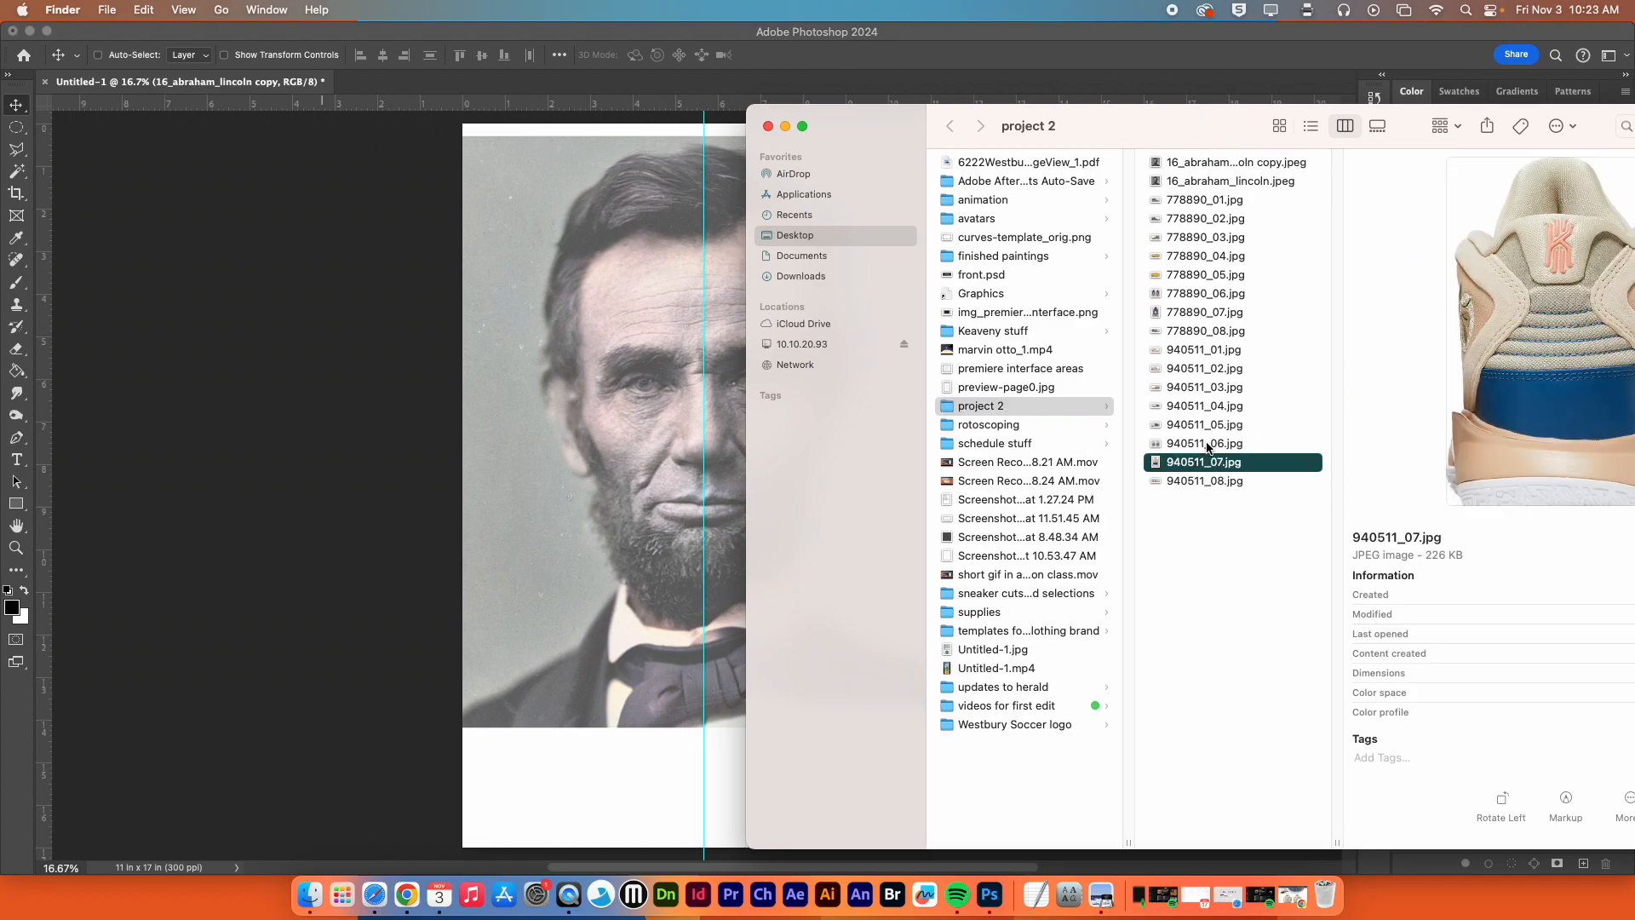
click(1208, 332)
click(1208, 368)
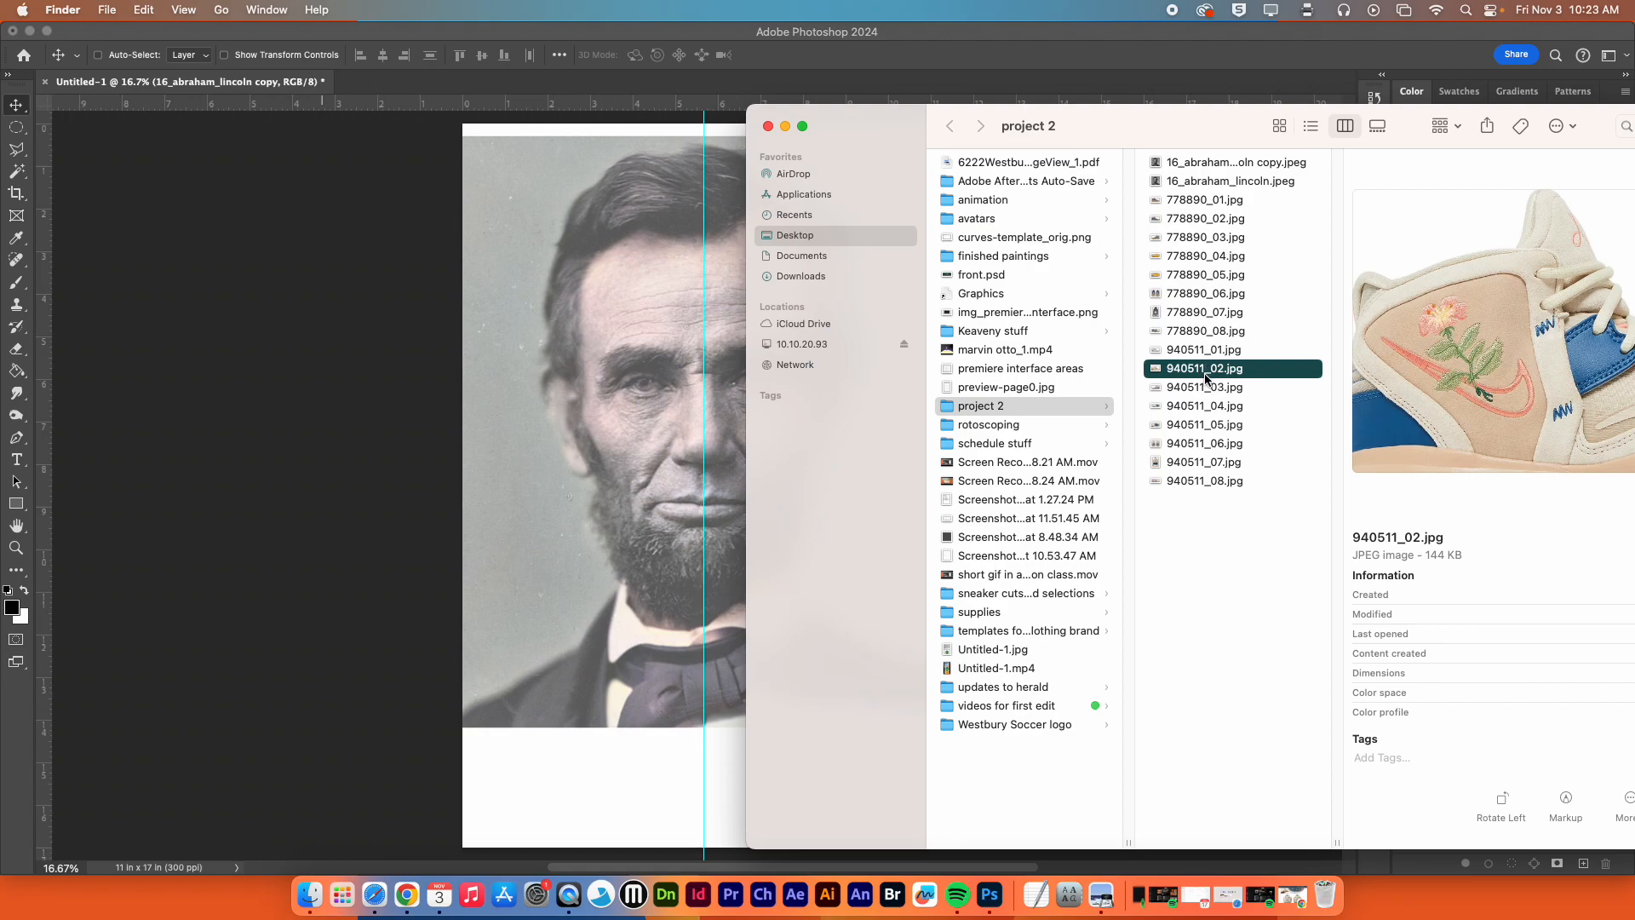
click(1201, 351)
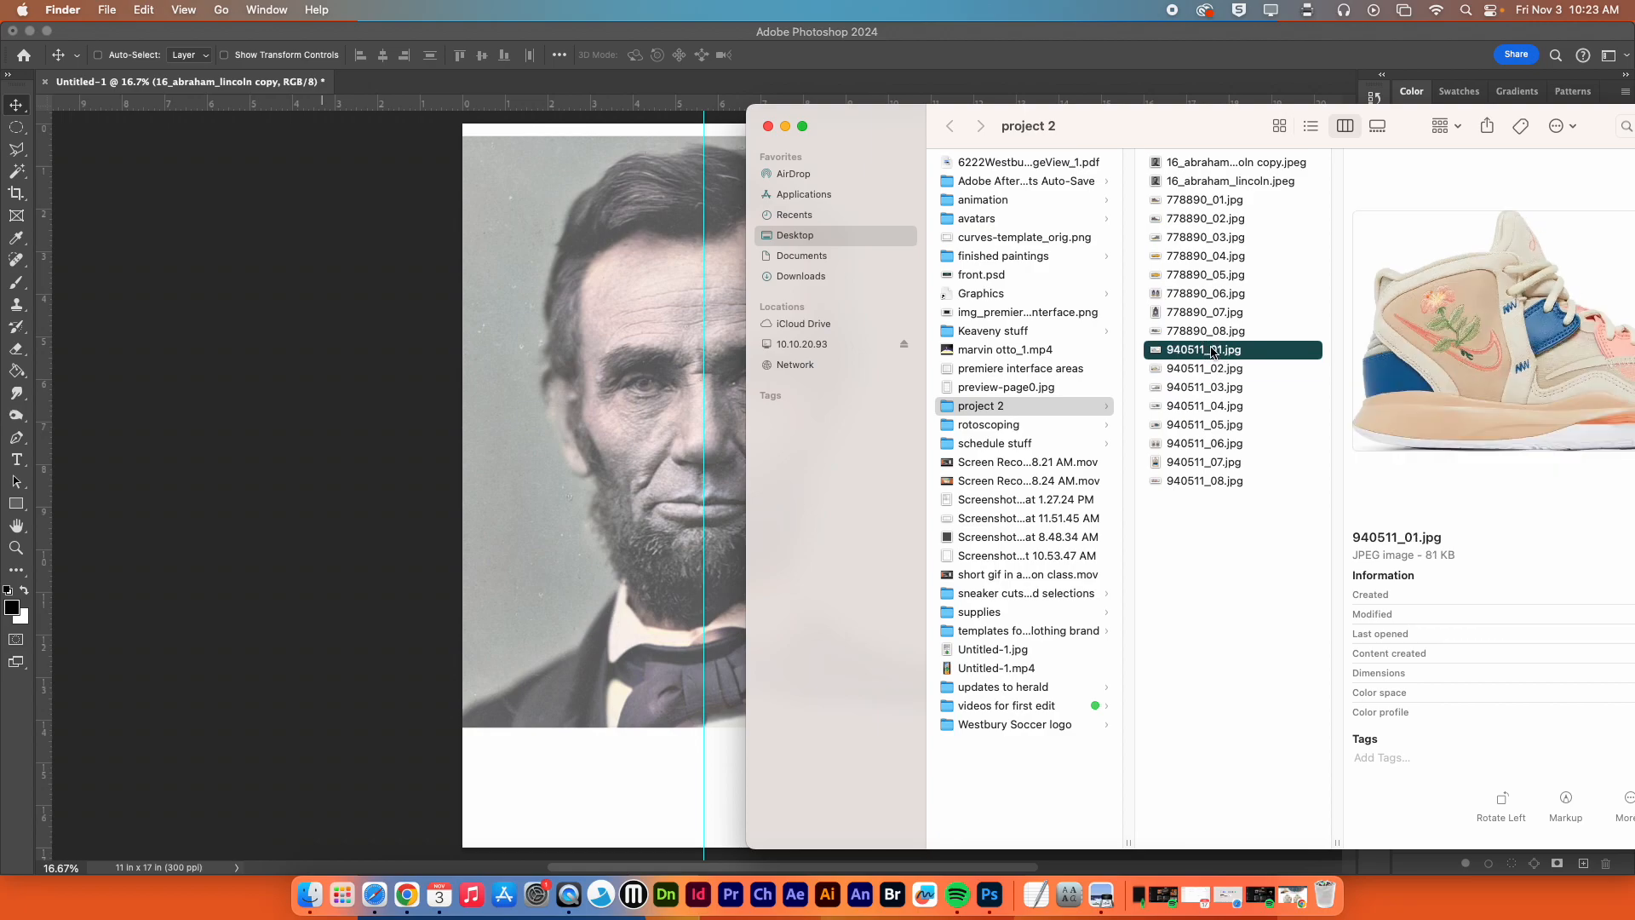
drag(1213, 350, 619, 349)
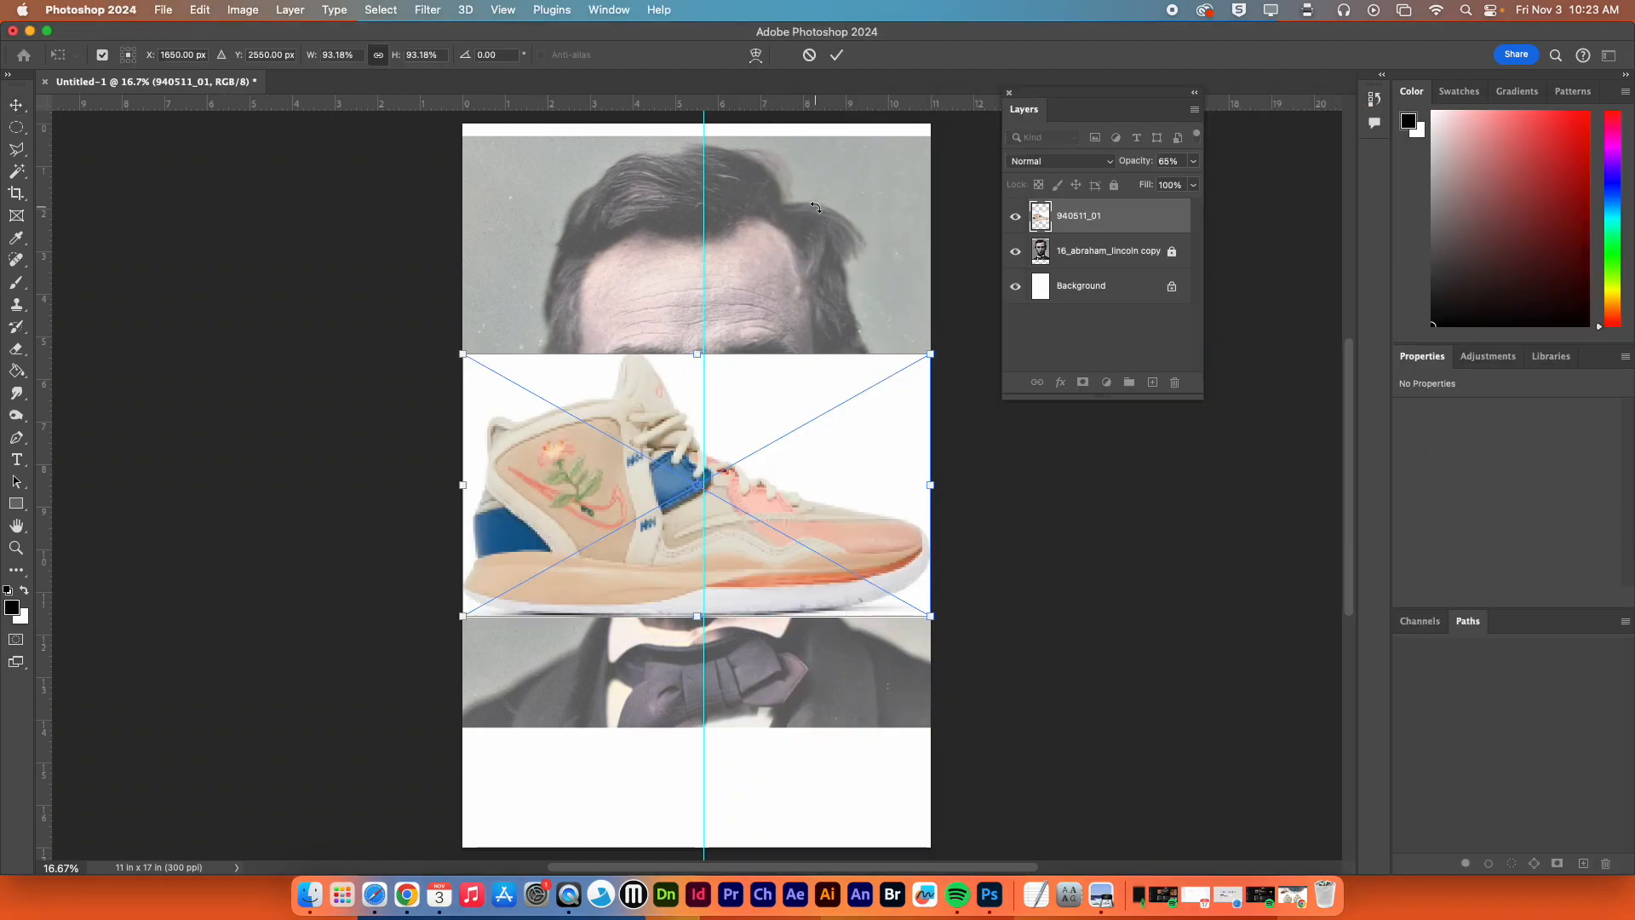
click(836, 56)
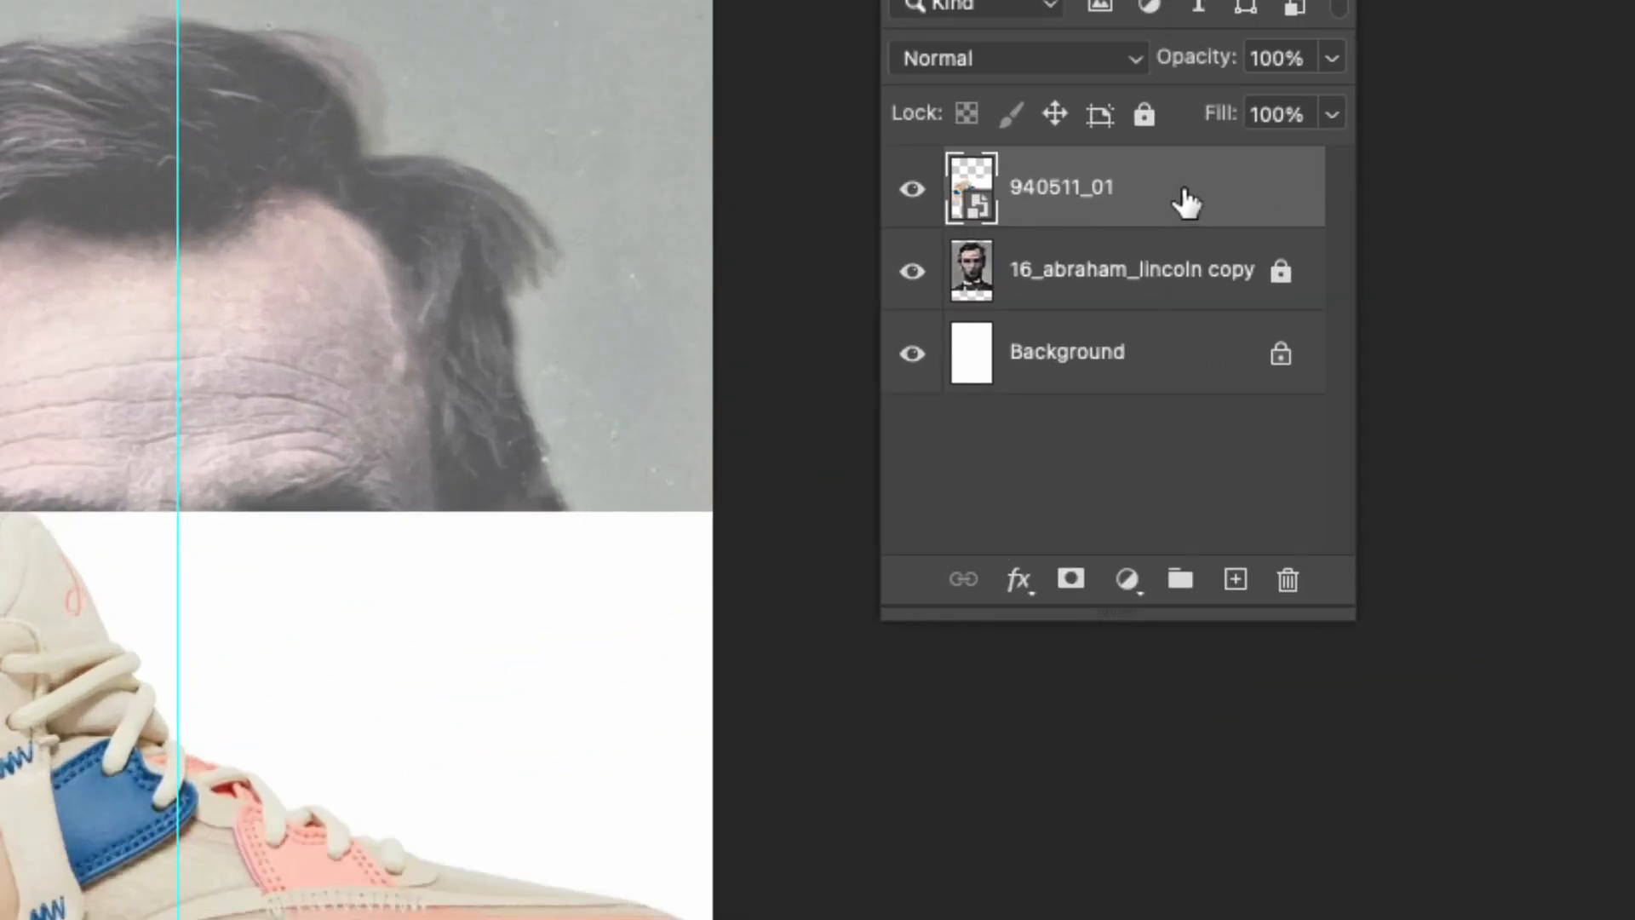
right_click(1170, 204)
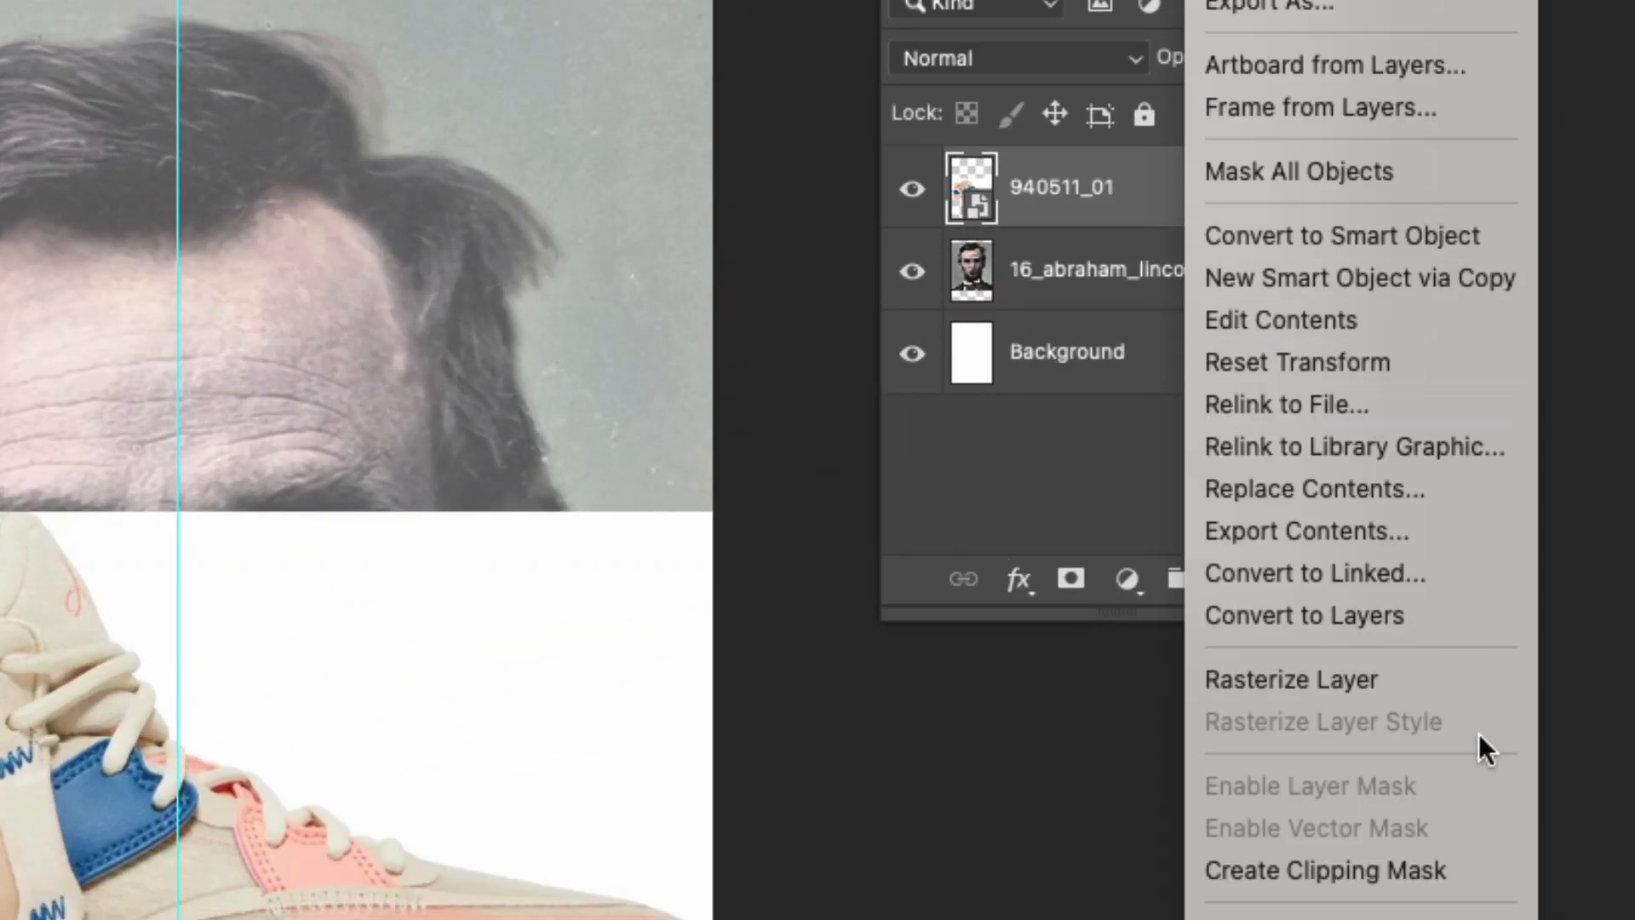
click(1364, 677)
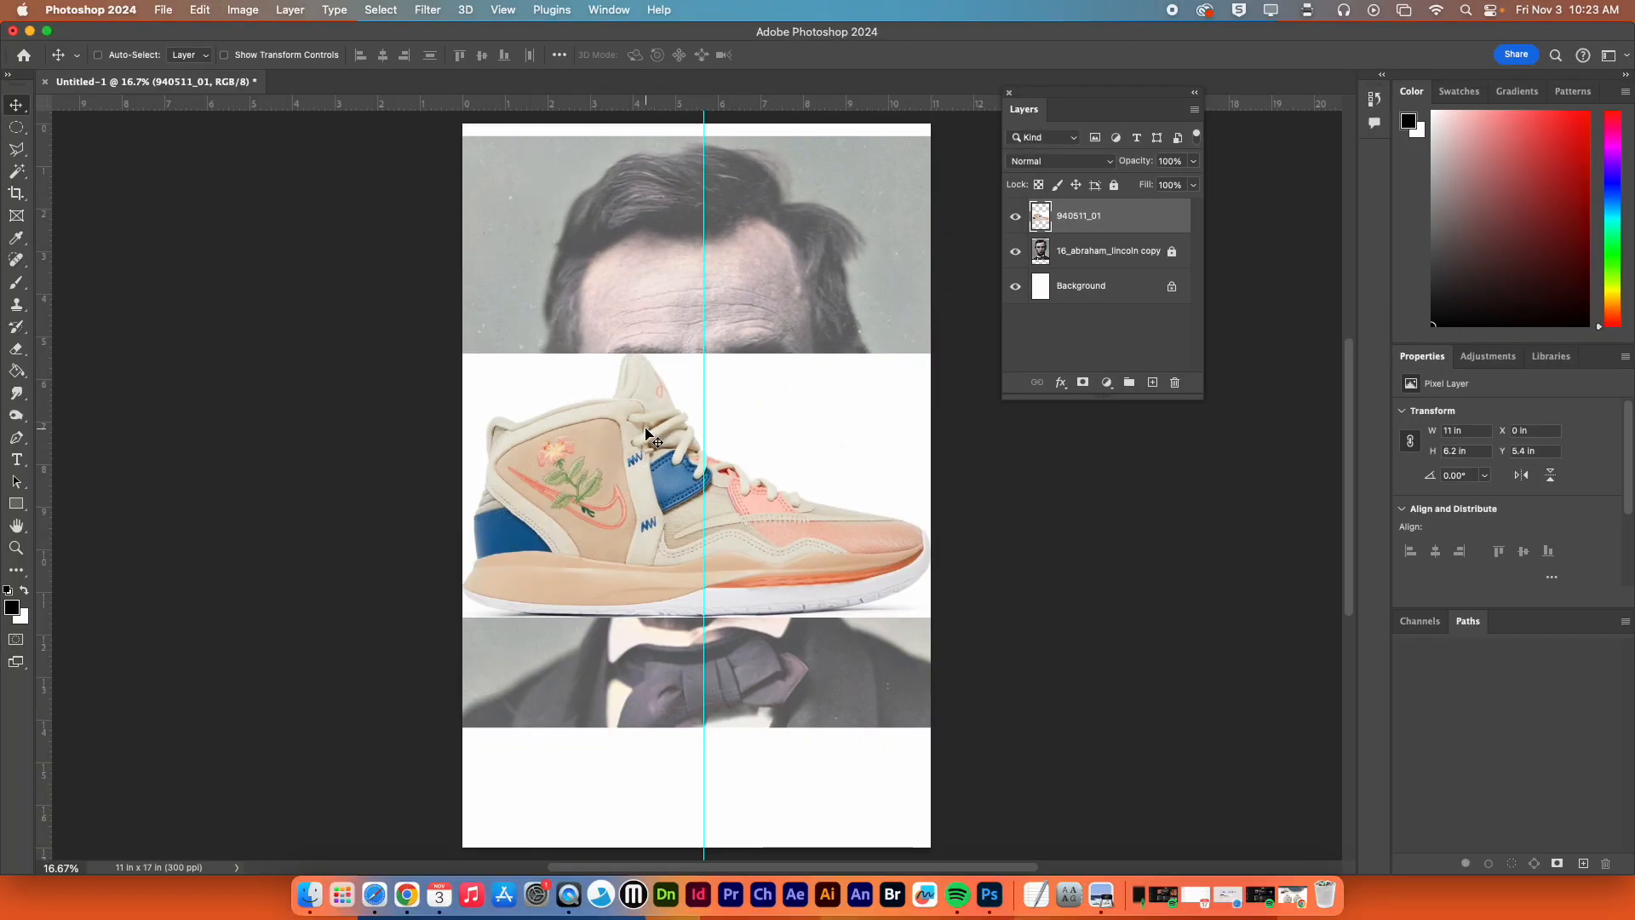
Switch to the Rectangular Marquee tool, try its add and subtract selection modes, and return it to new selection mode
right_click(649, 435)
click(682, 442)
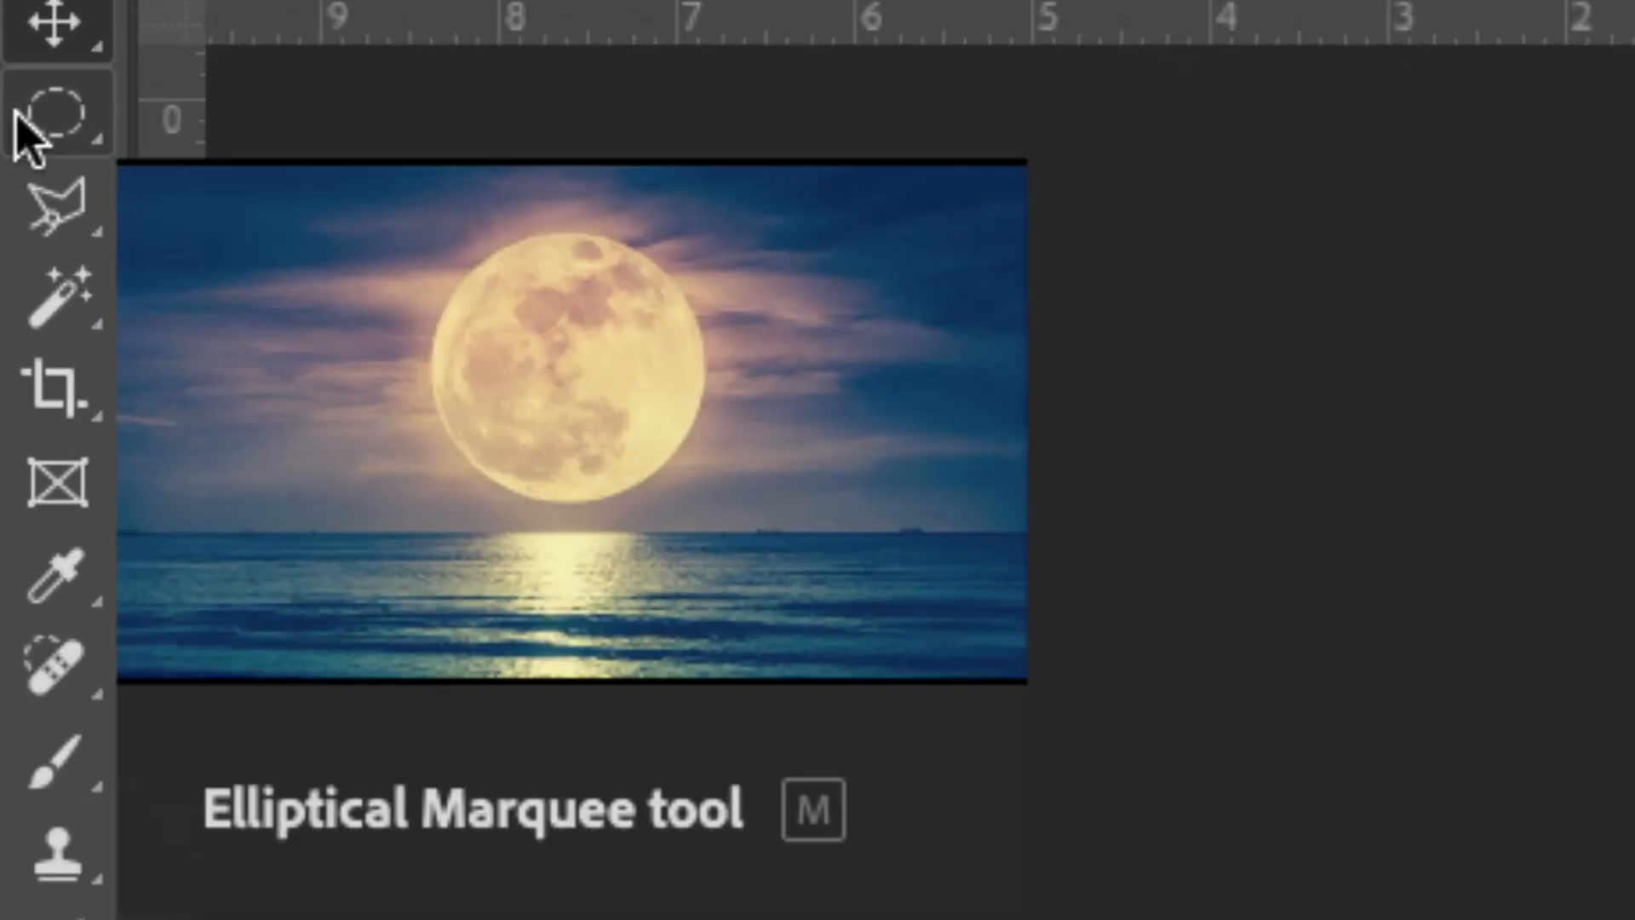
click(49, 127)
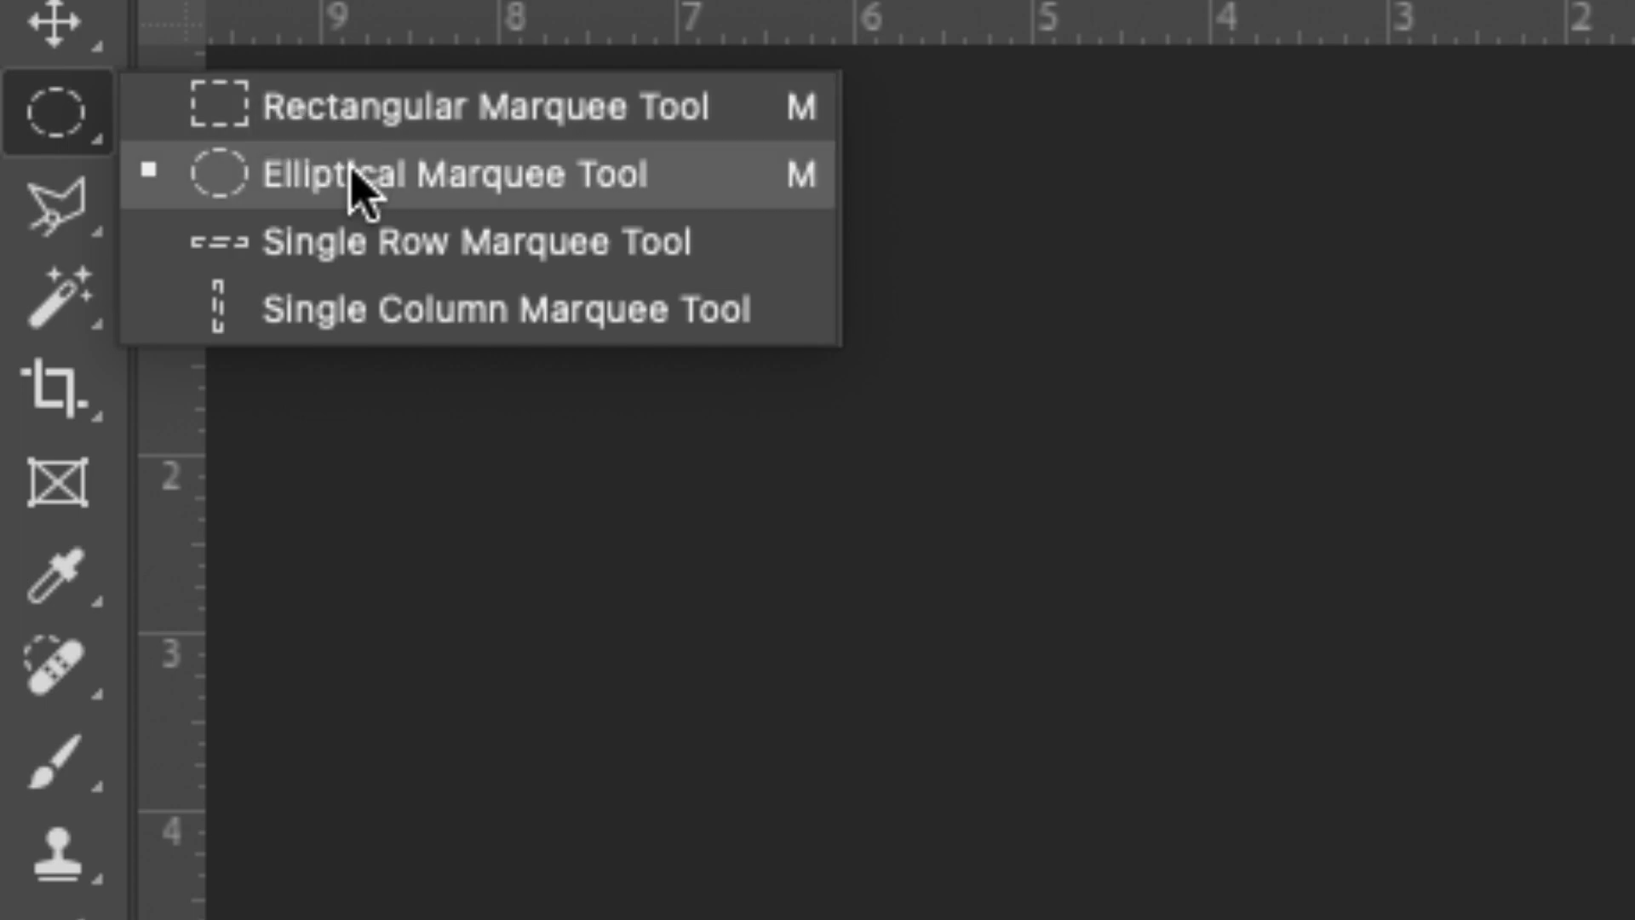
click(287, 112)
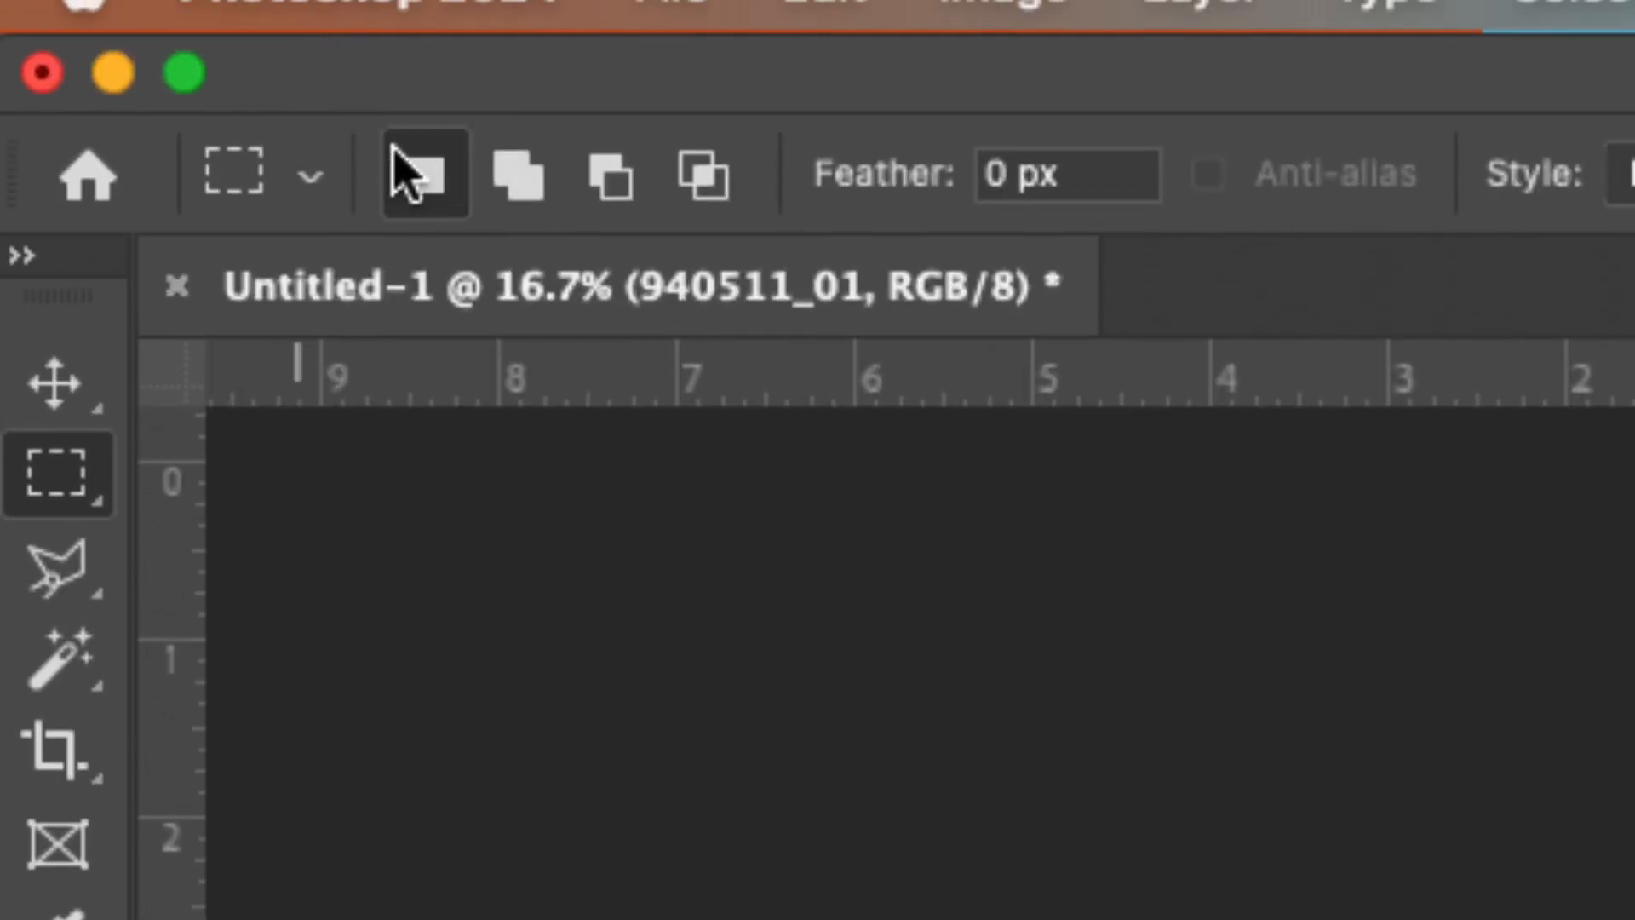
click(521, 169)
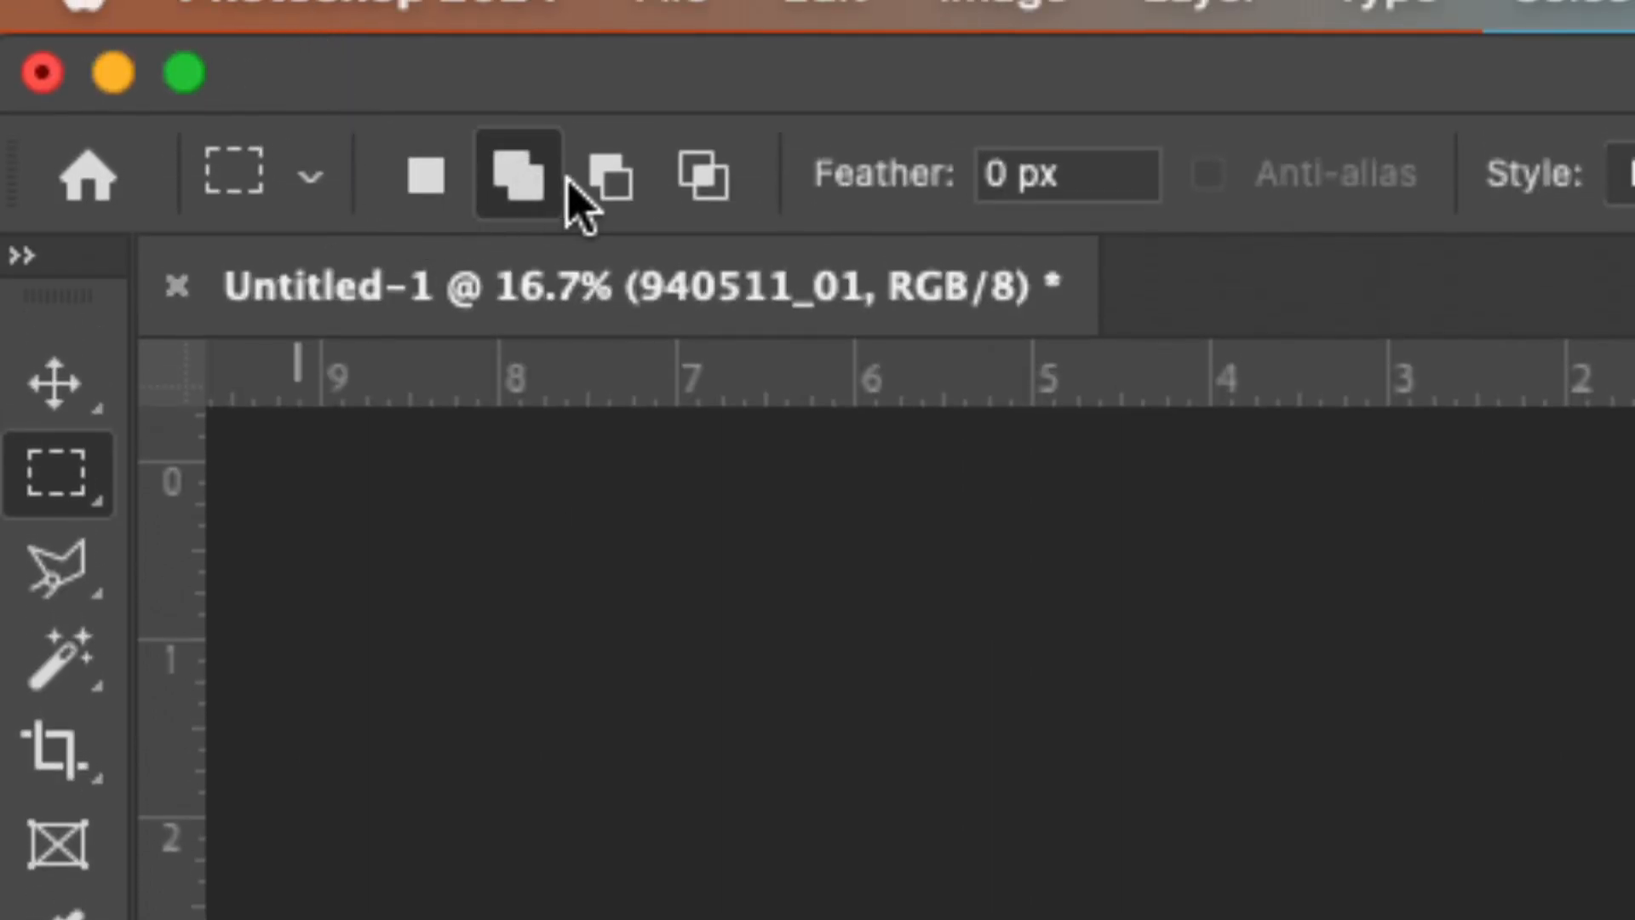
click(618, 187)
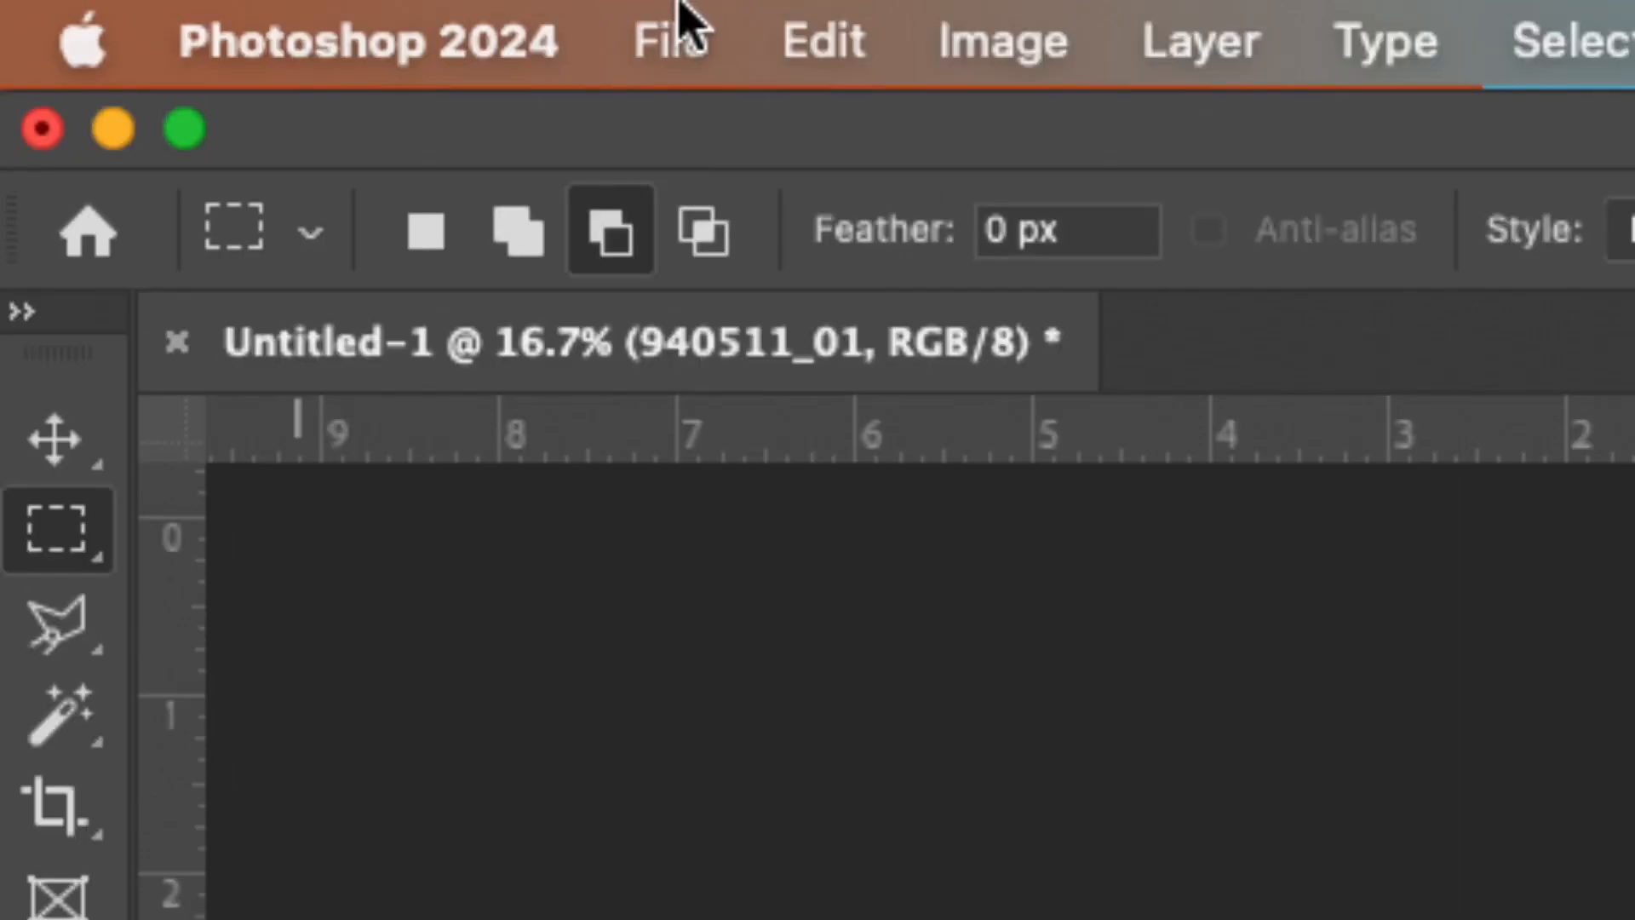
click(434, 185)
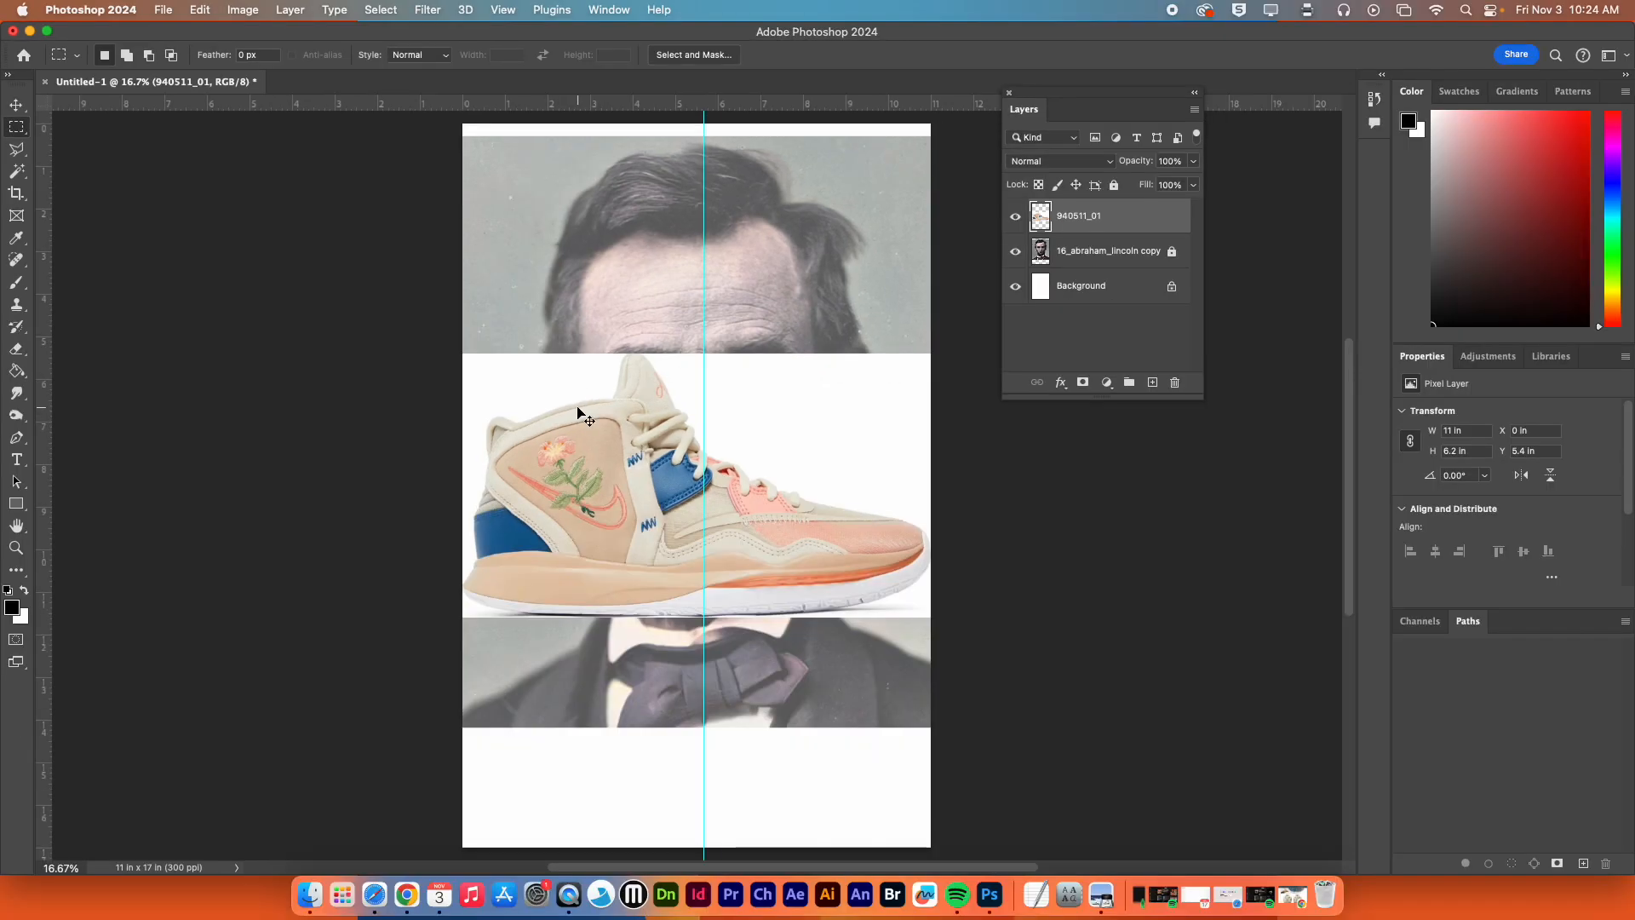
Select a rectangle of about 0.75 x 0.73 in on the sneaker's tan panel and cut it to its own layer
key(super+equal)
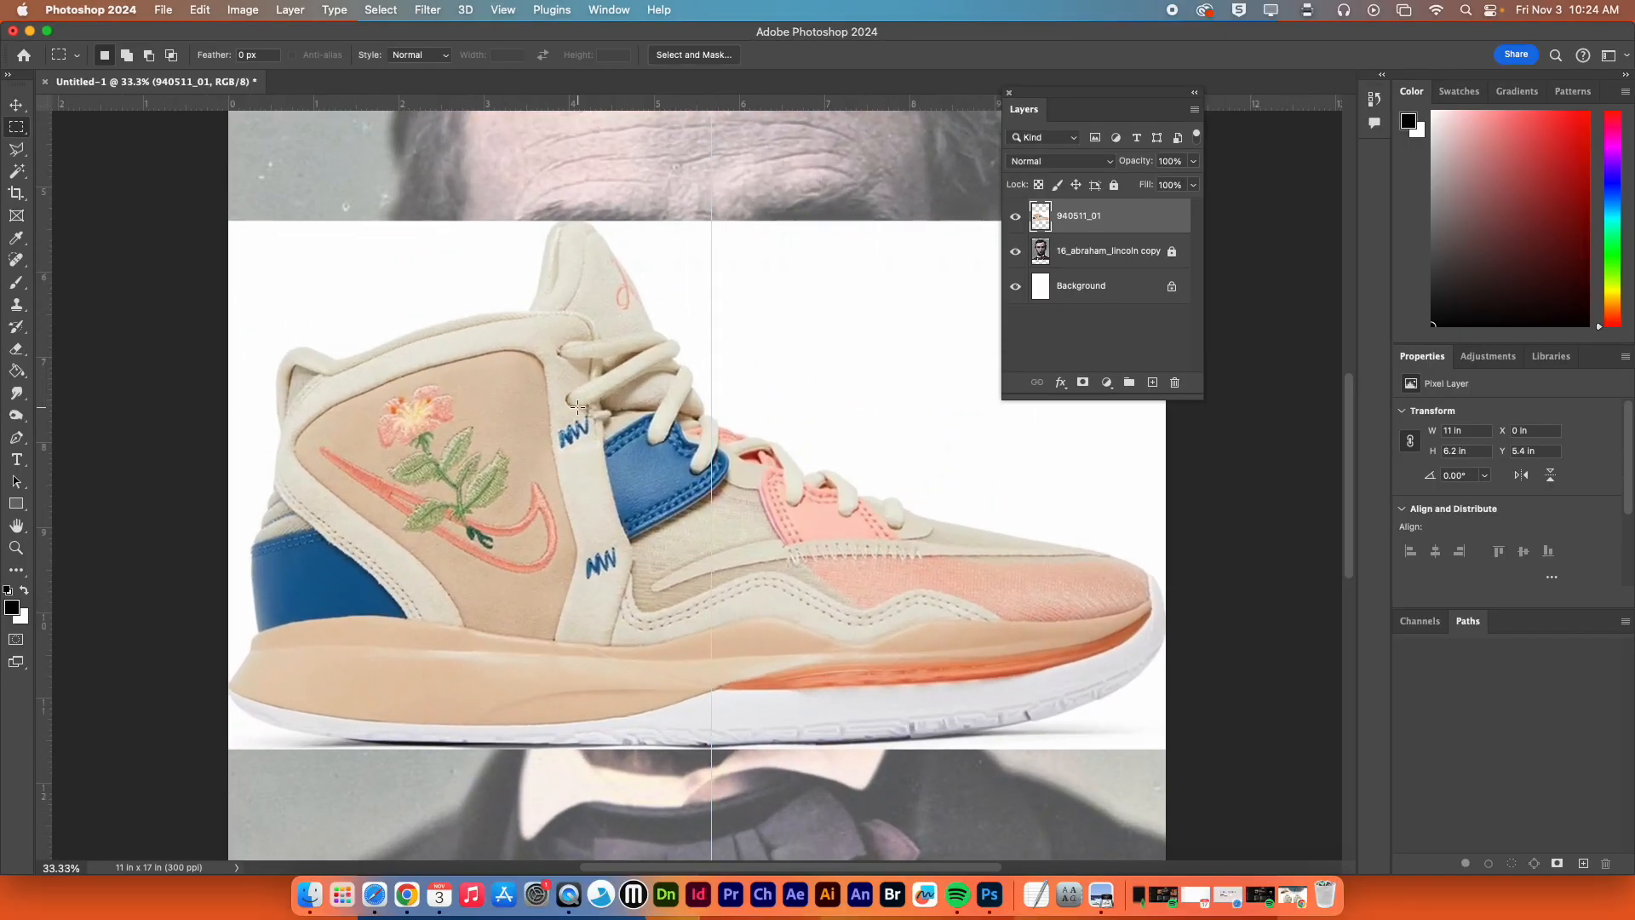
key(super+equal)
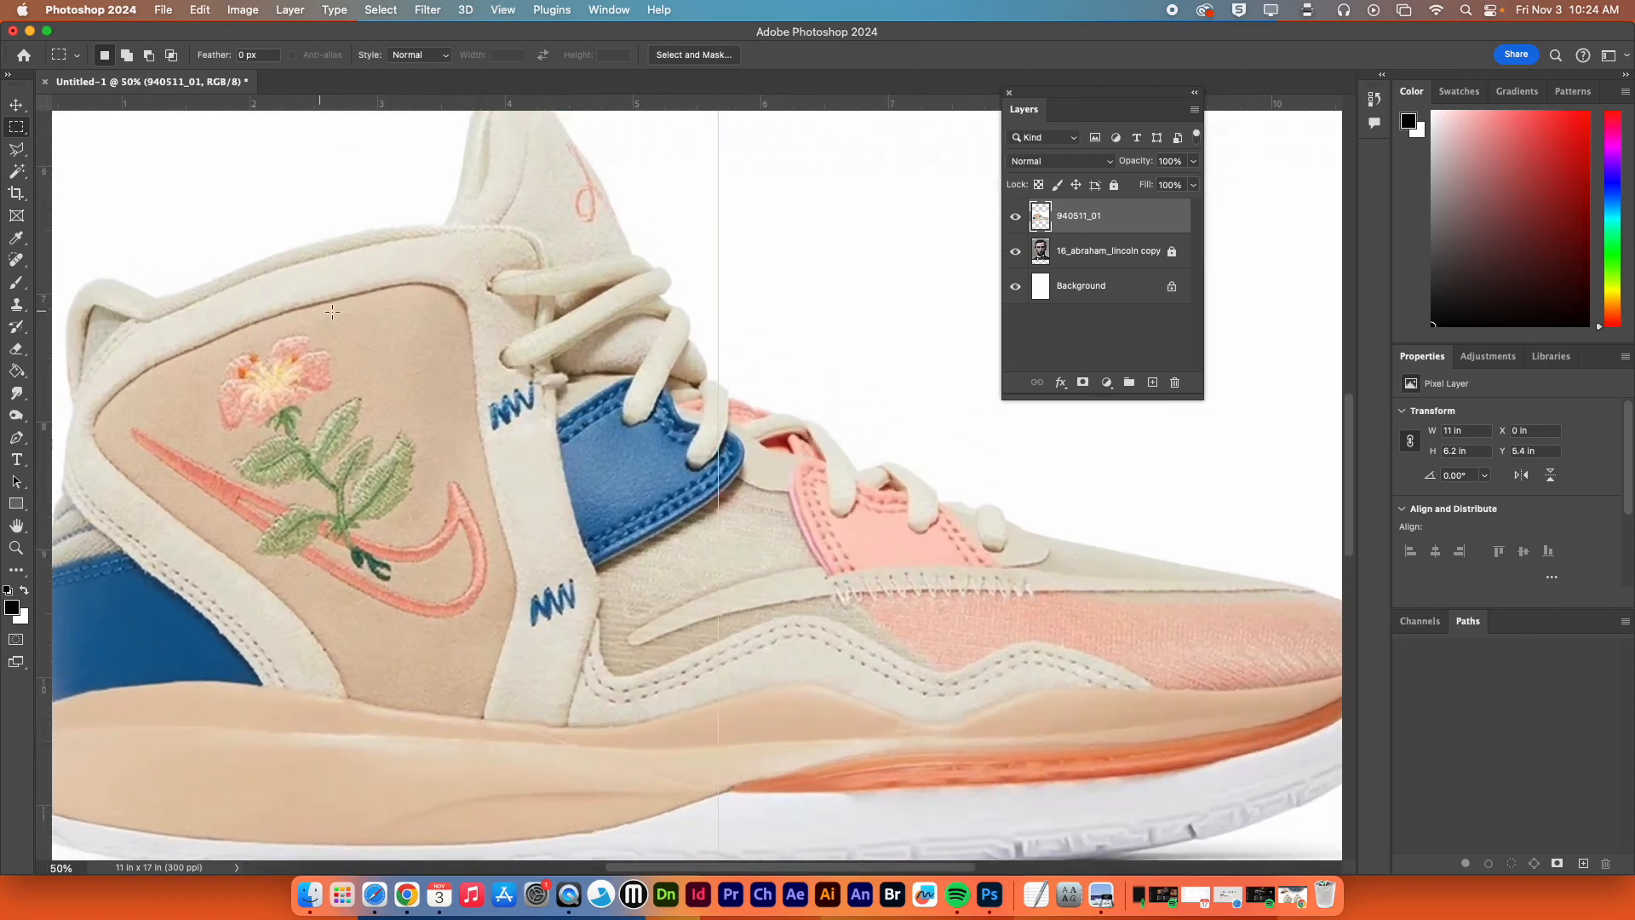
drag(367, 303, 464, 393)
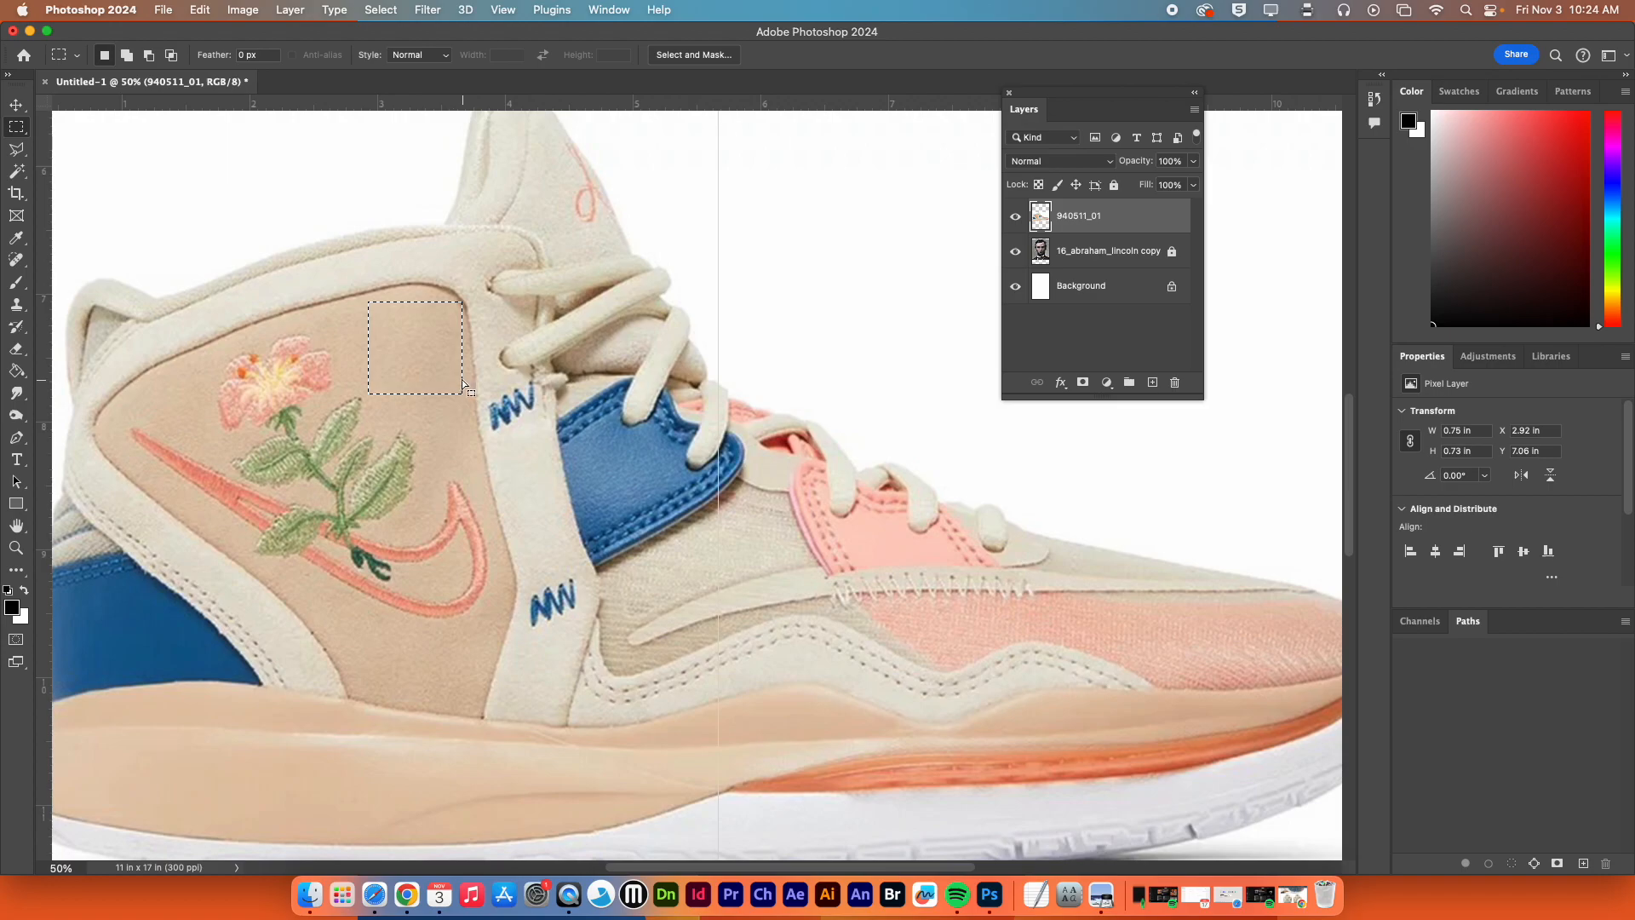
right_click(403, 338)
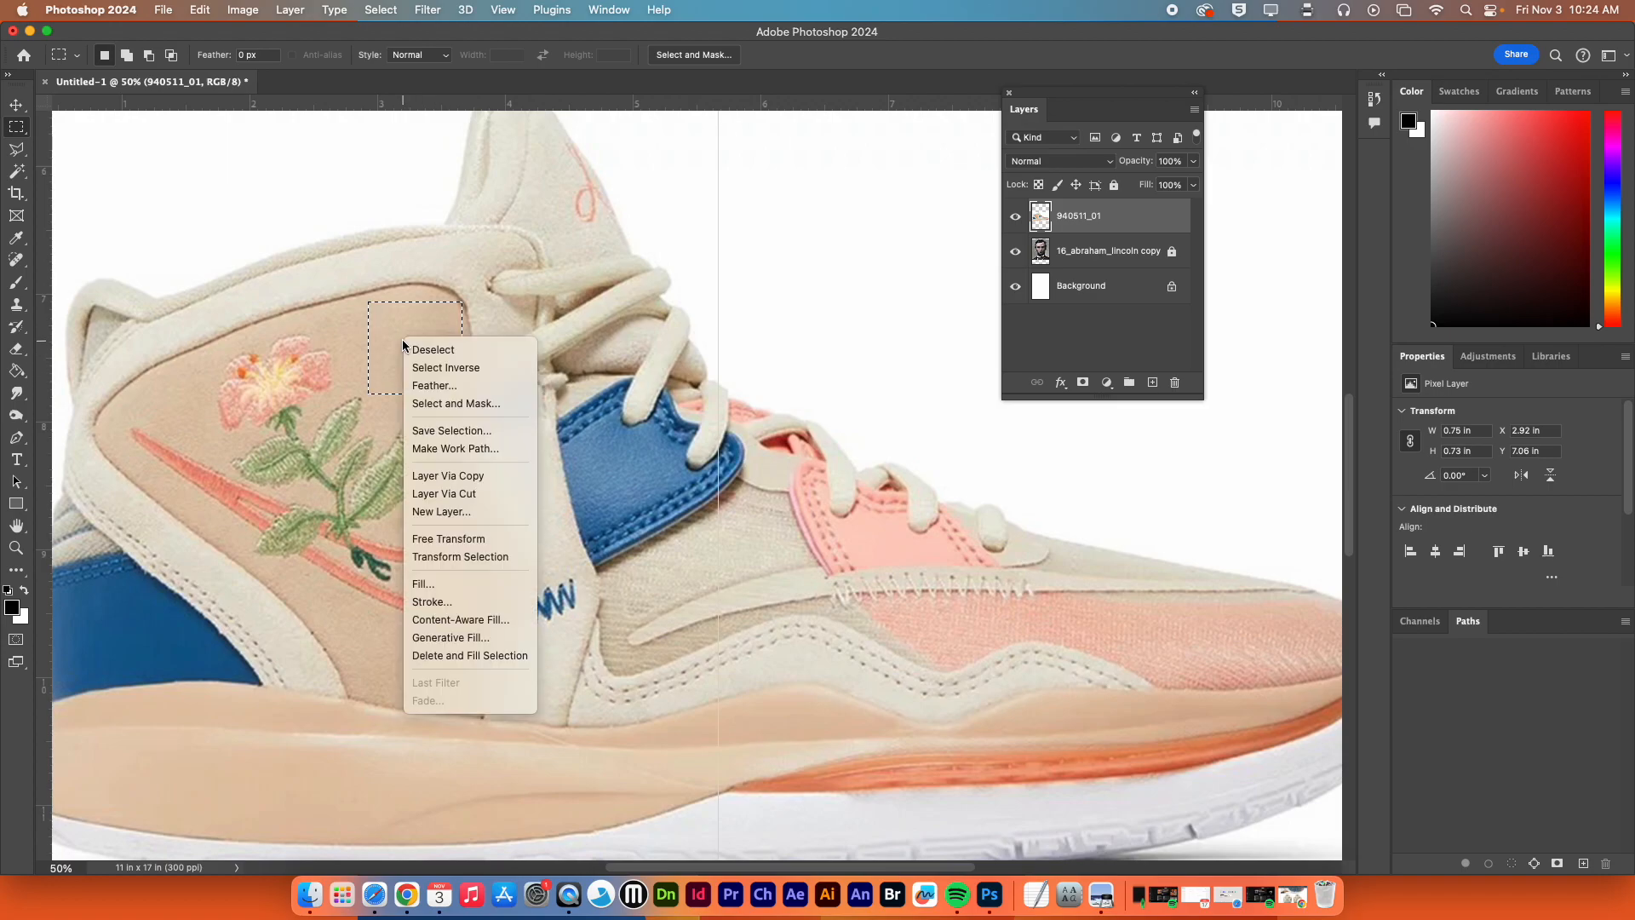
click(496, 493)
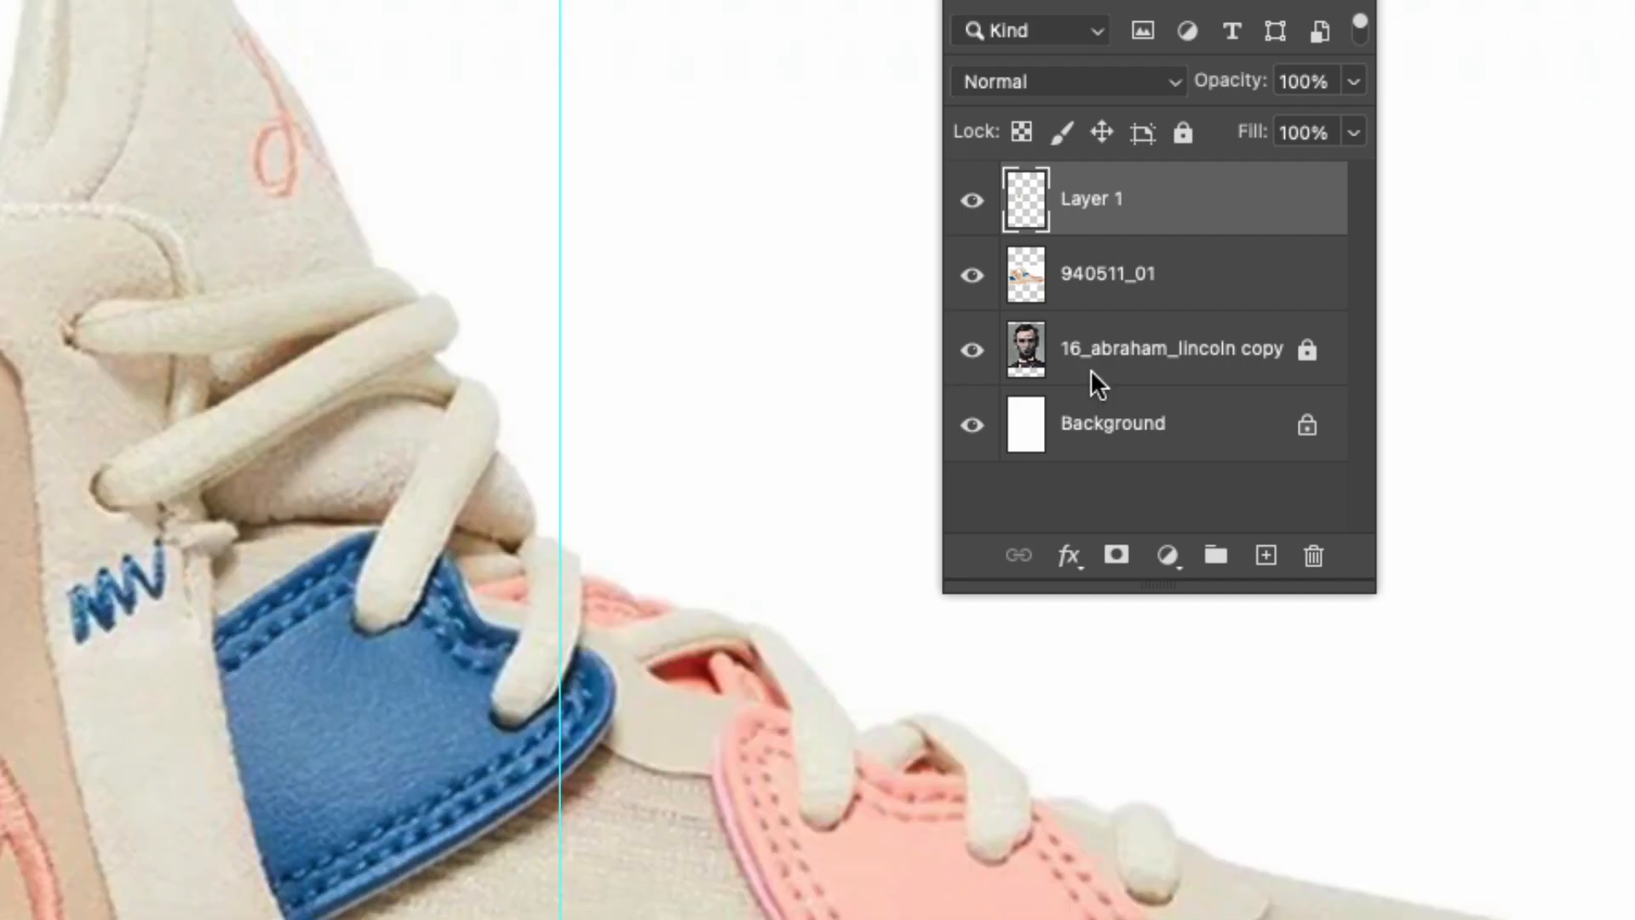
View the cut tan square alone over the portrait, then hide Layer 1 and show the 940511_01 layer again
drag(4, 358, 718, 202)
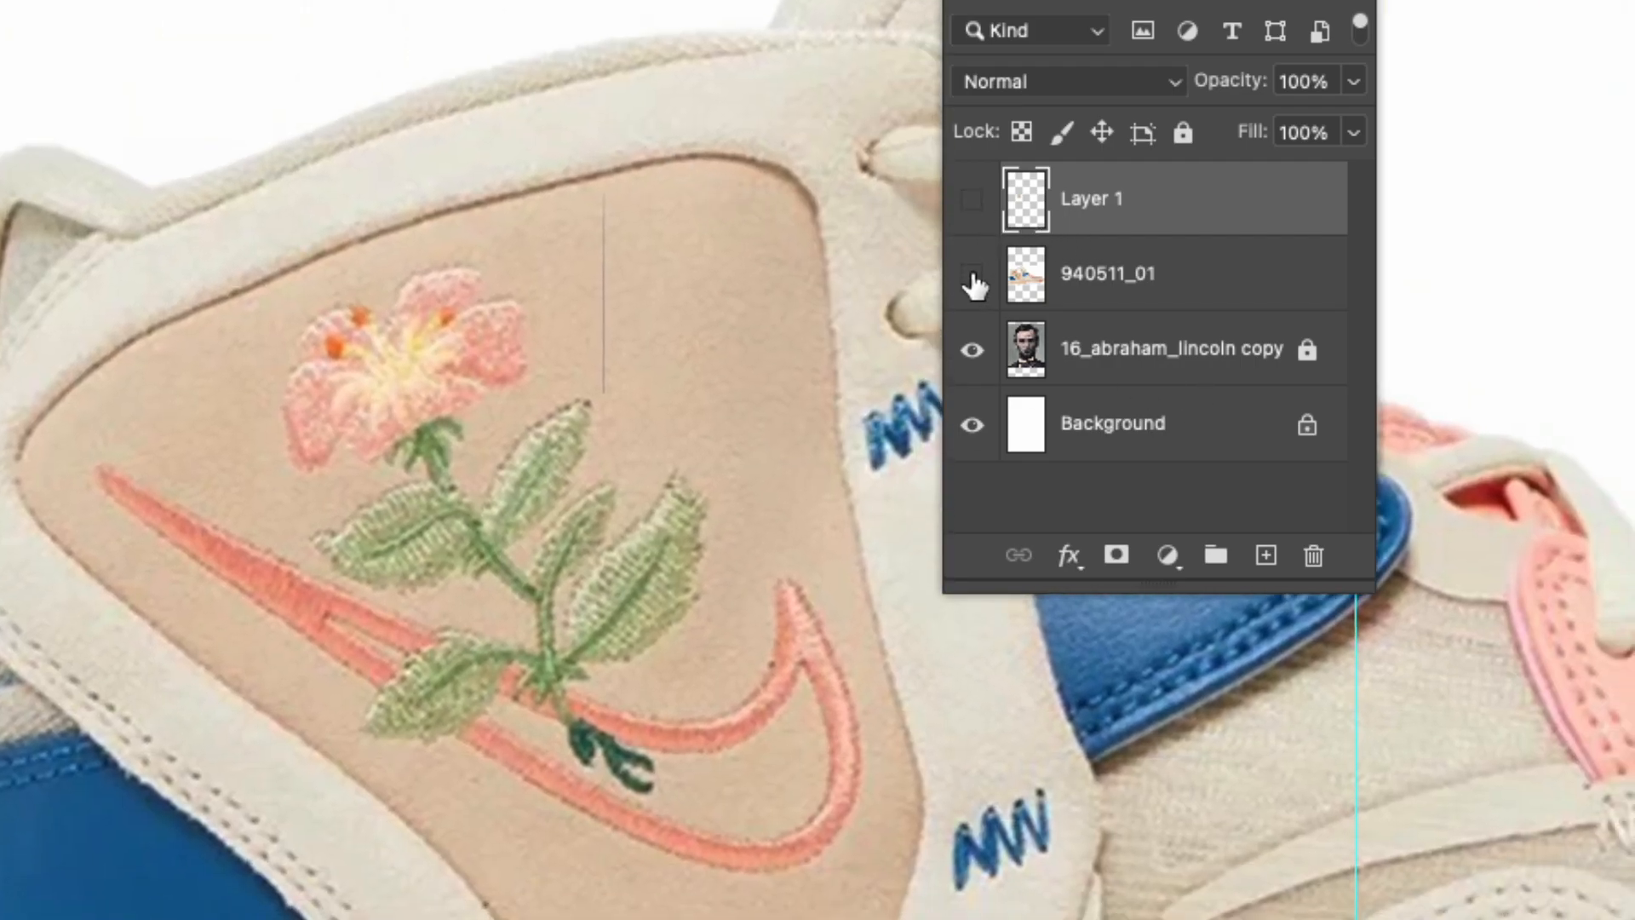
click(971, 274)
click(971, 199)
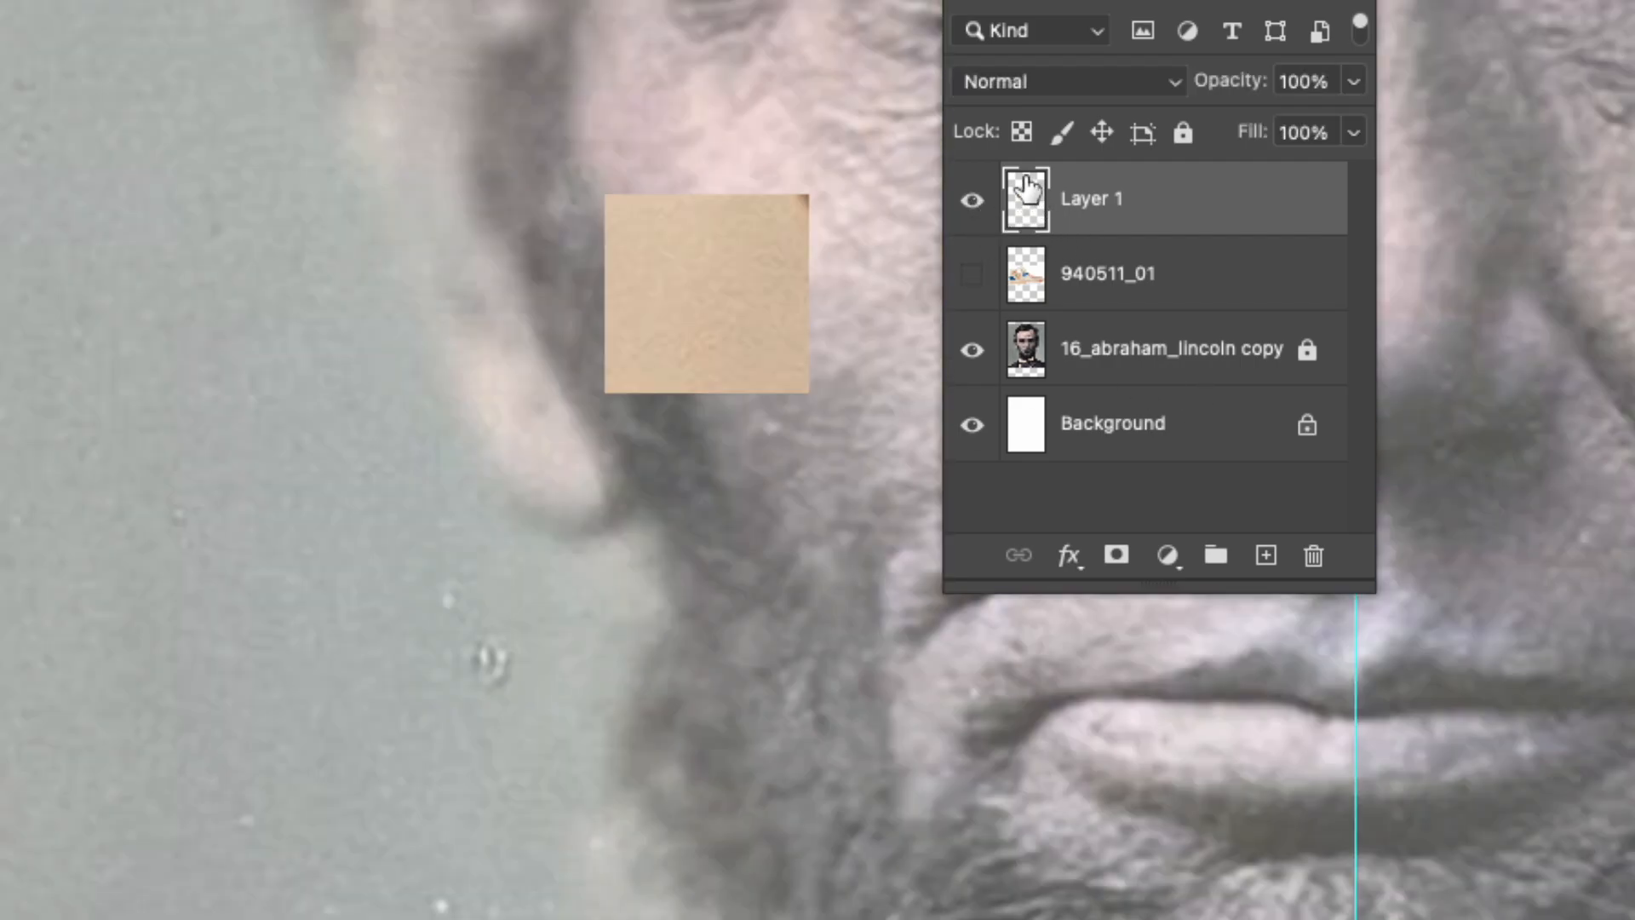
click(972, 201)
click(971, 274)
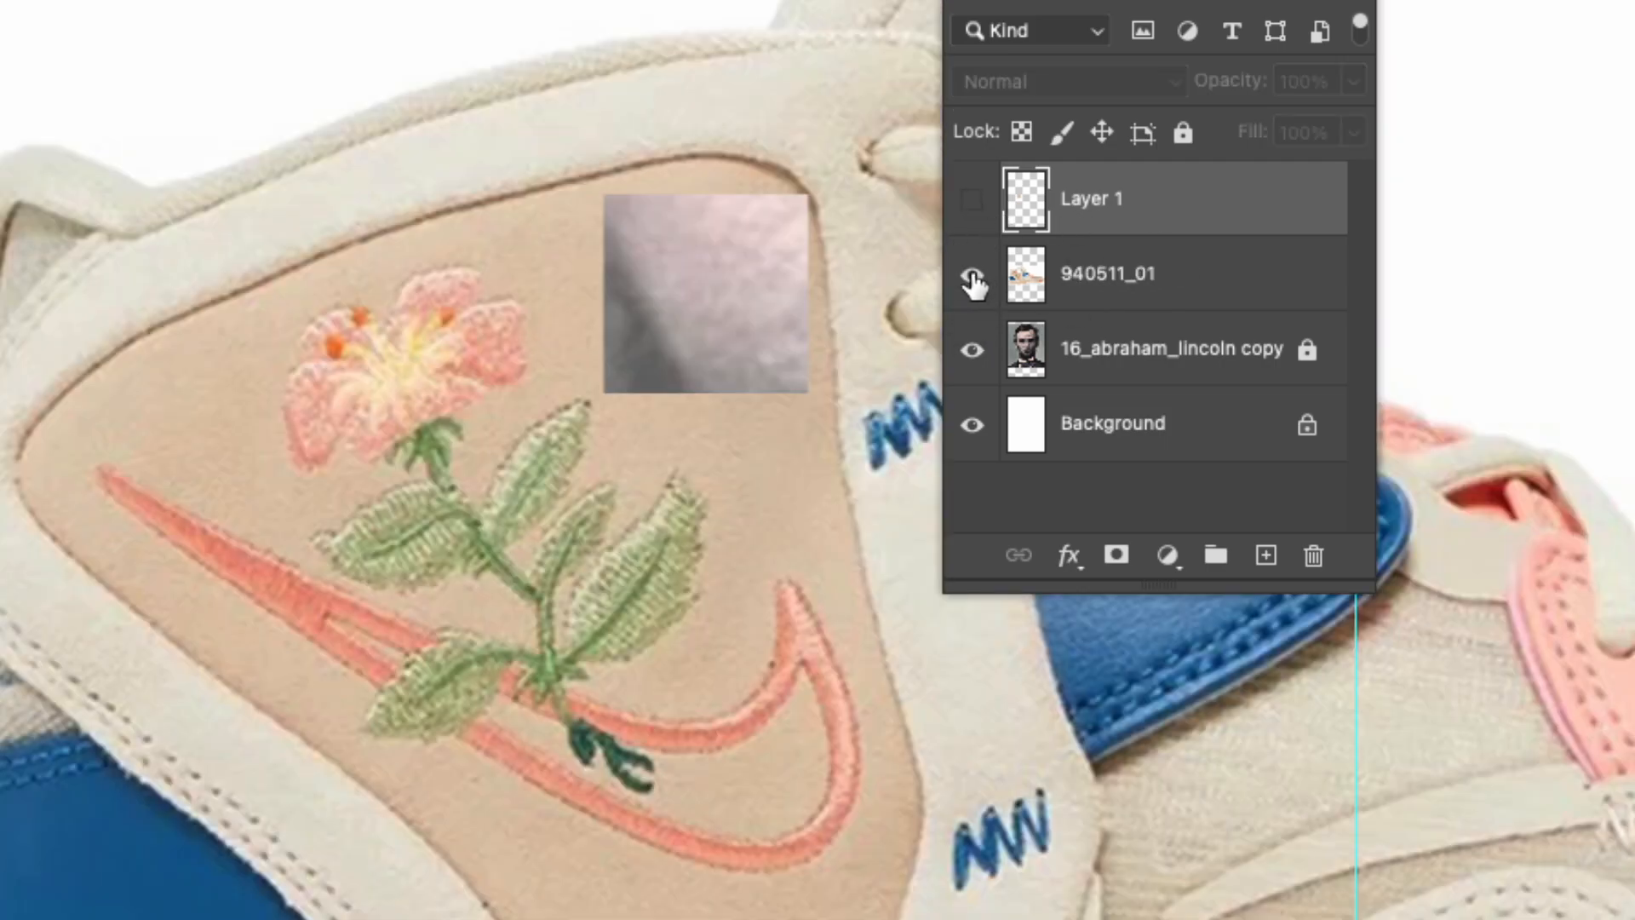
On the 940511_01 layer, select a circle about 1.58 in wide over the blue heel and cut it to its own layer
click(1126, 279)
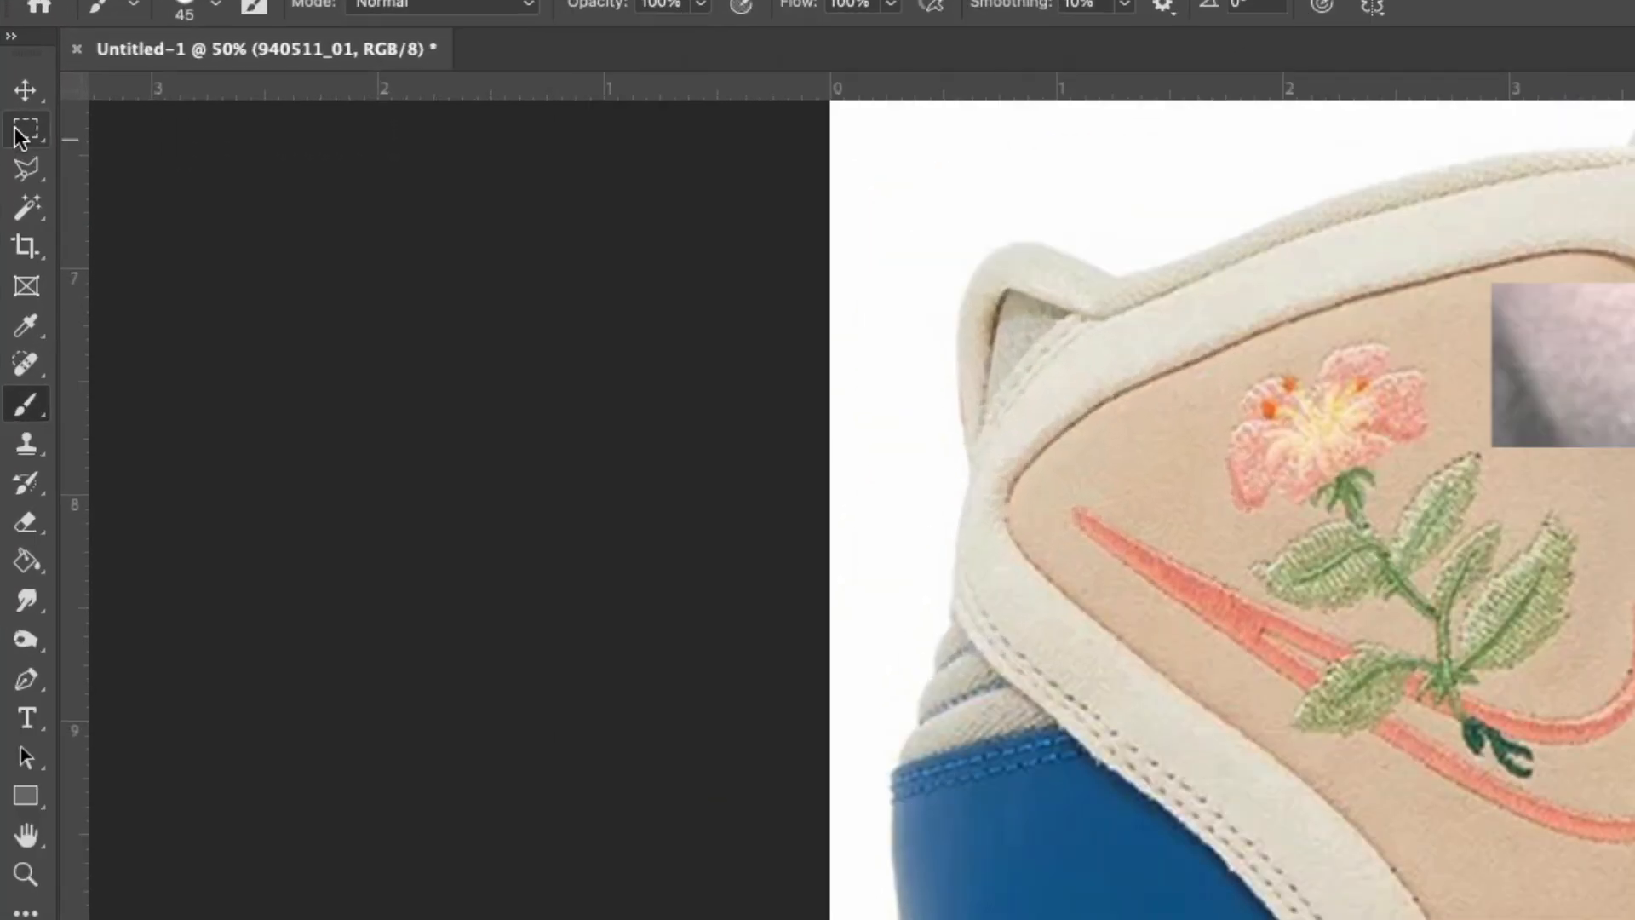
click(14, 128)
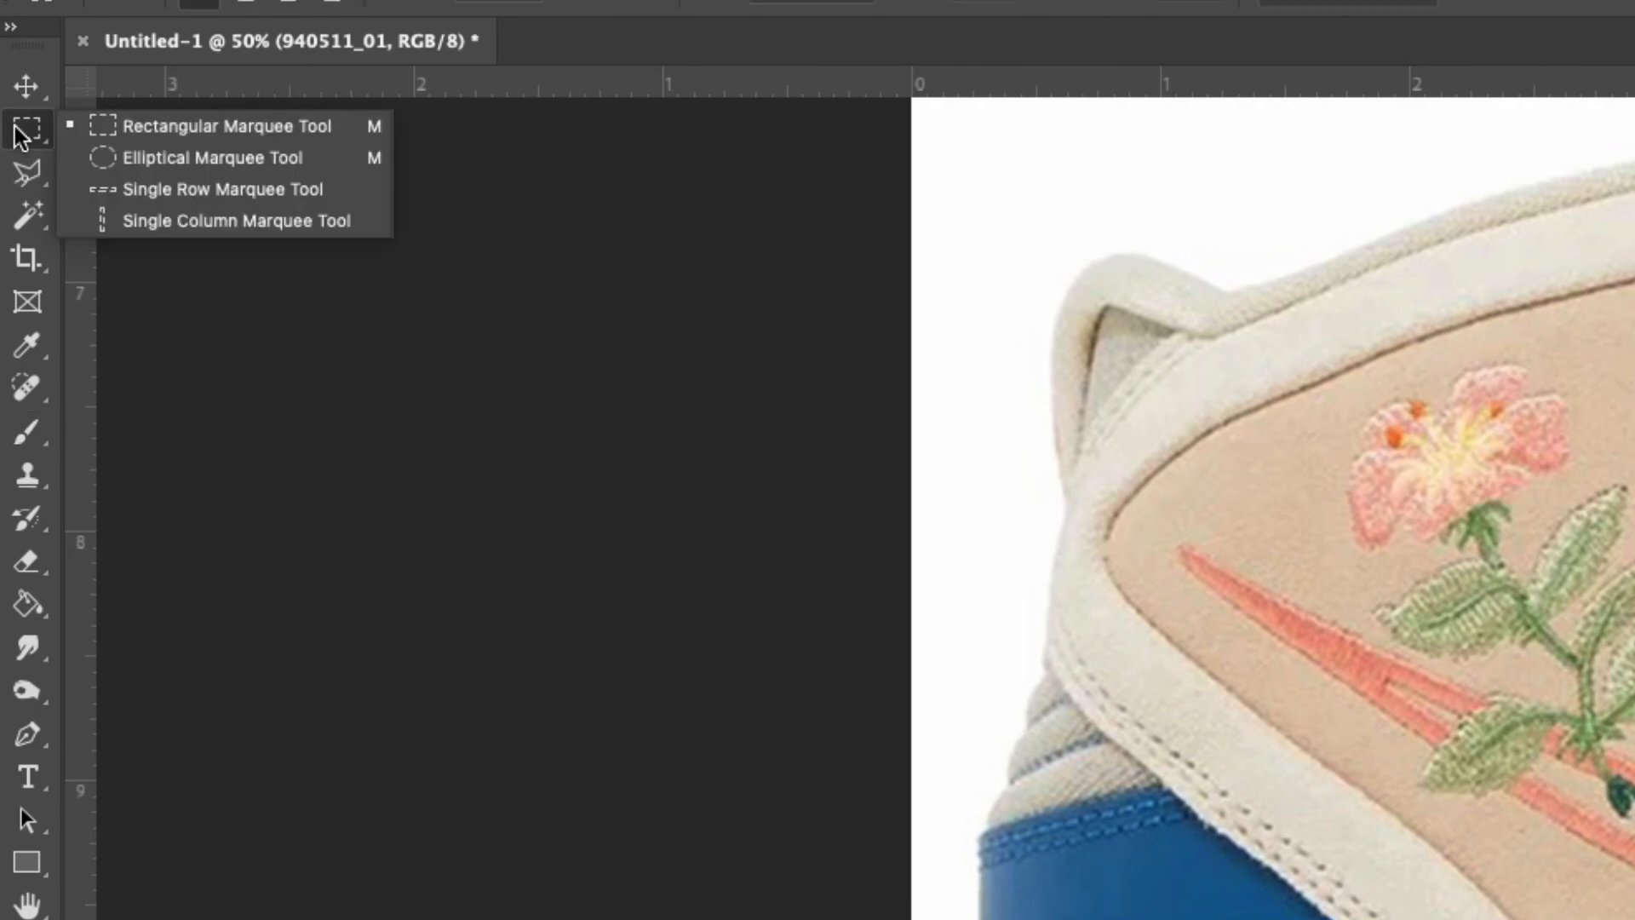
click(165, 160)
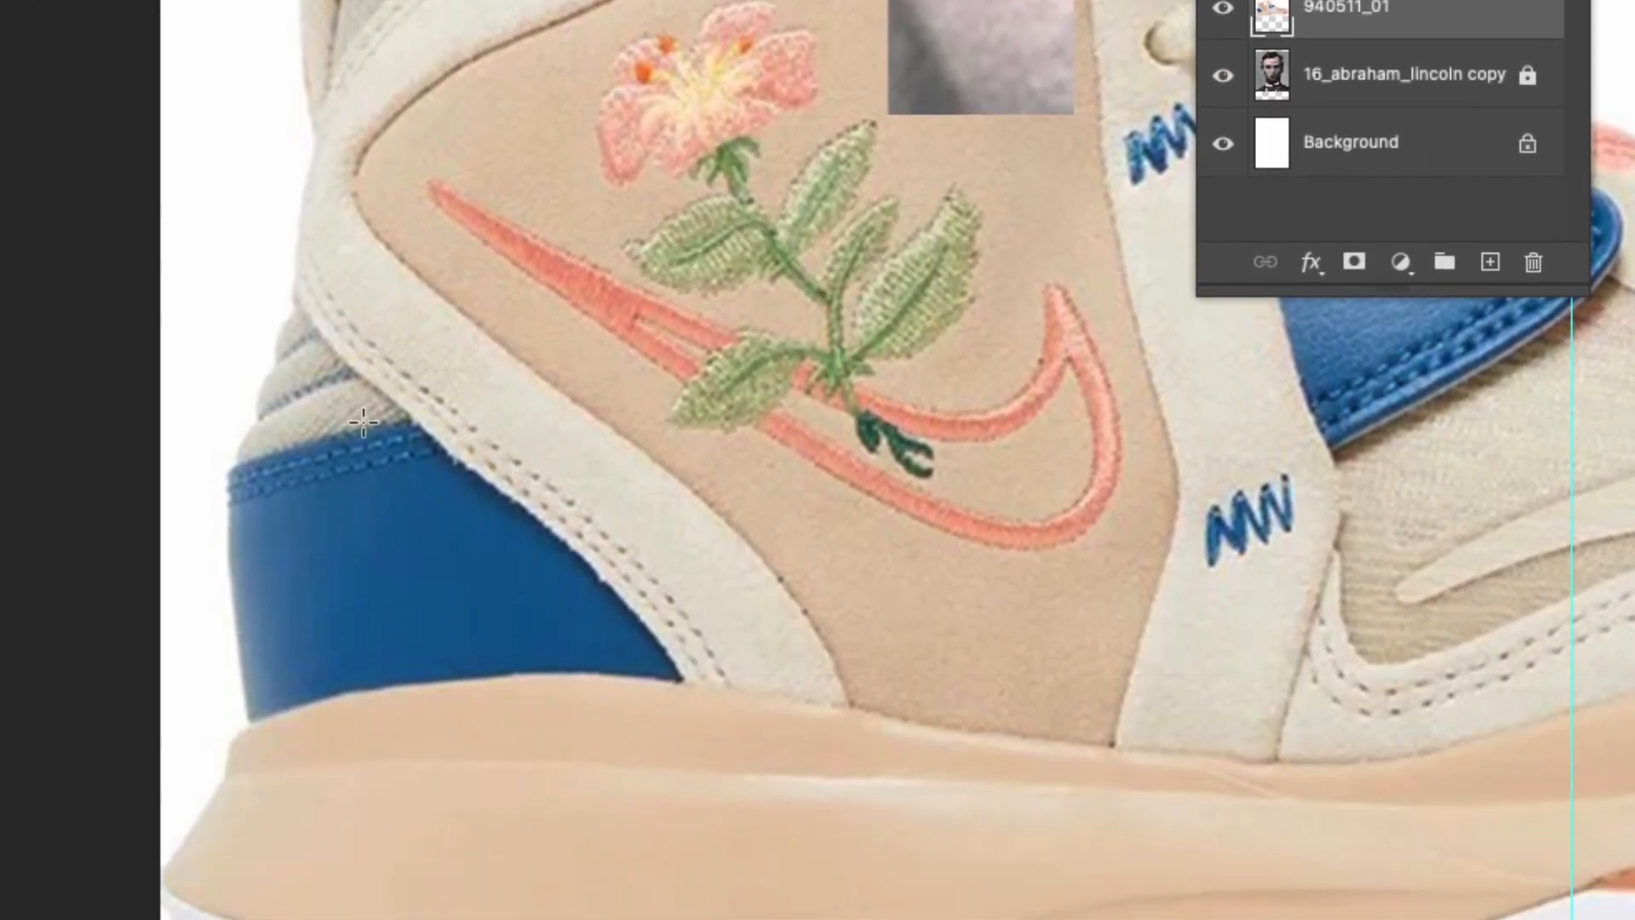
drag(353, 419, 746, 903)
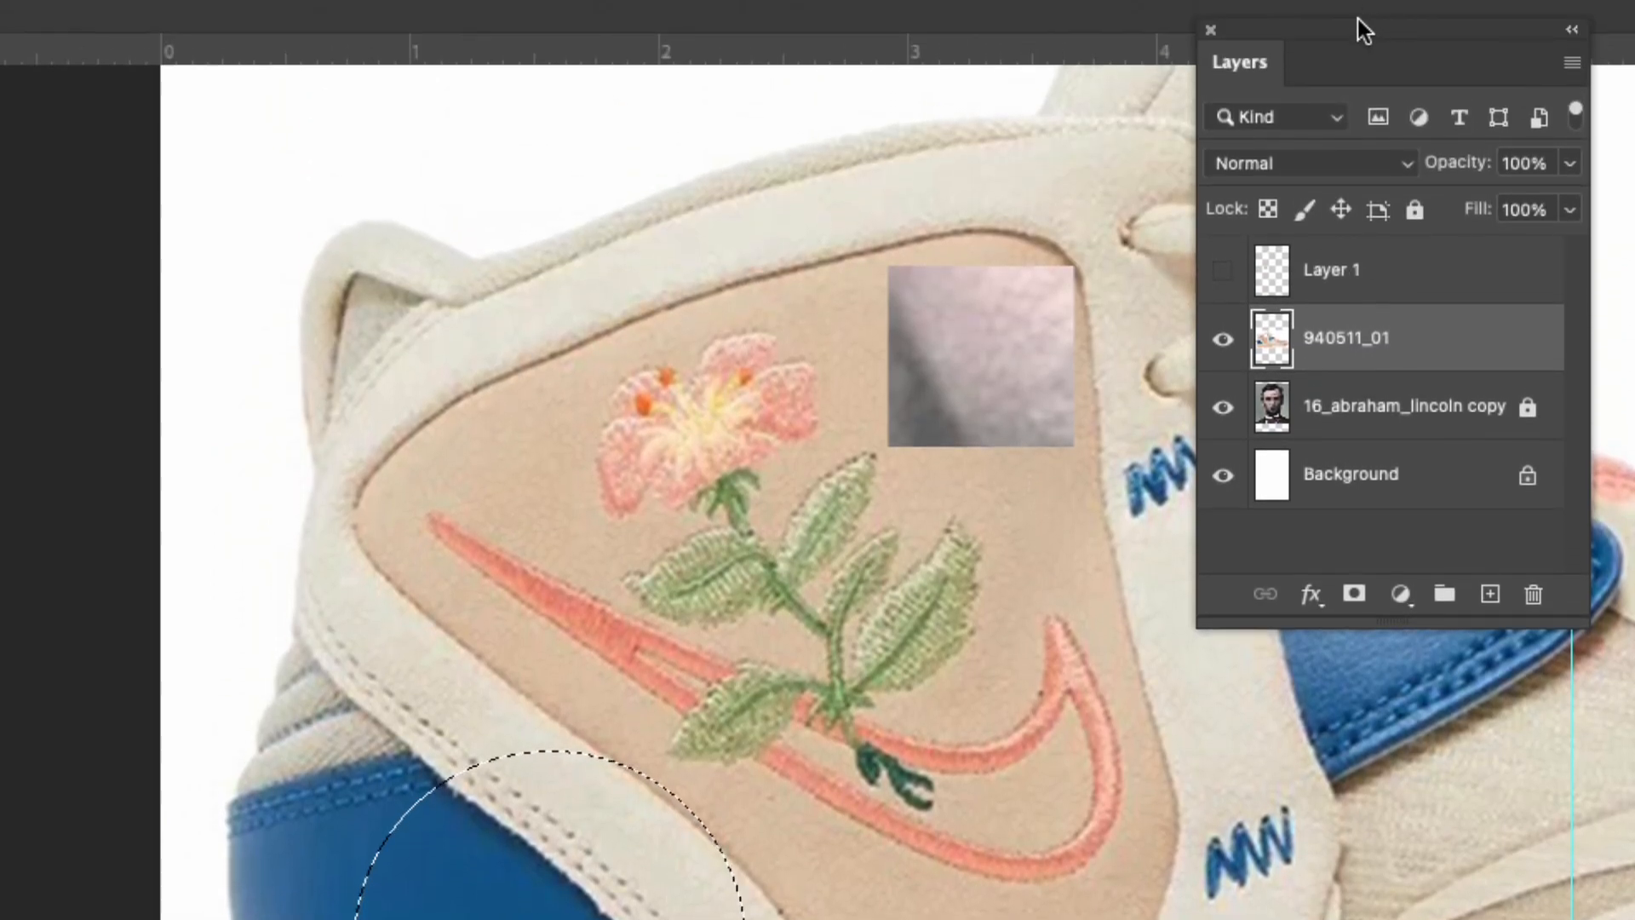
drag(1357, 25, 936, 477)
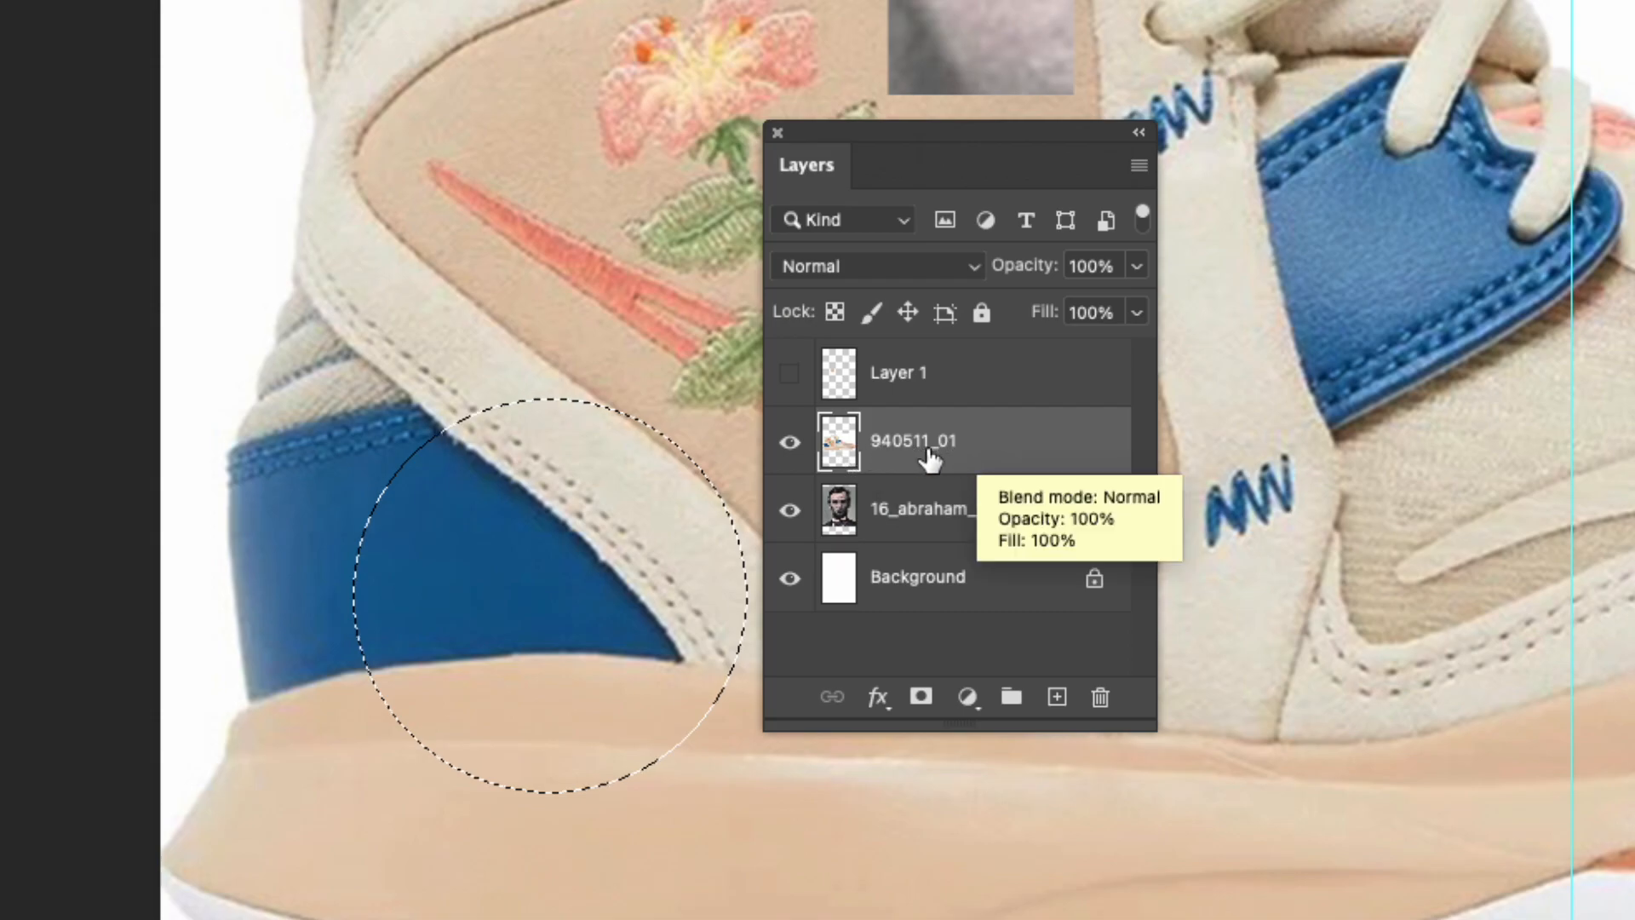
right_click(500, 525)
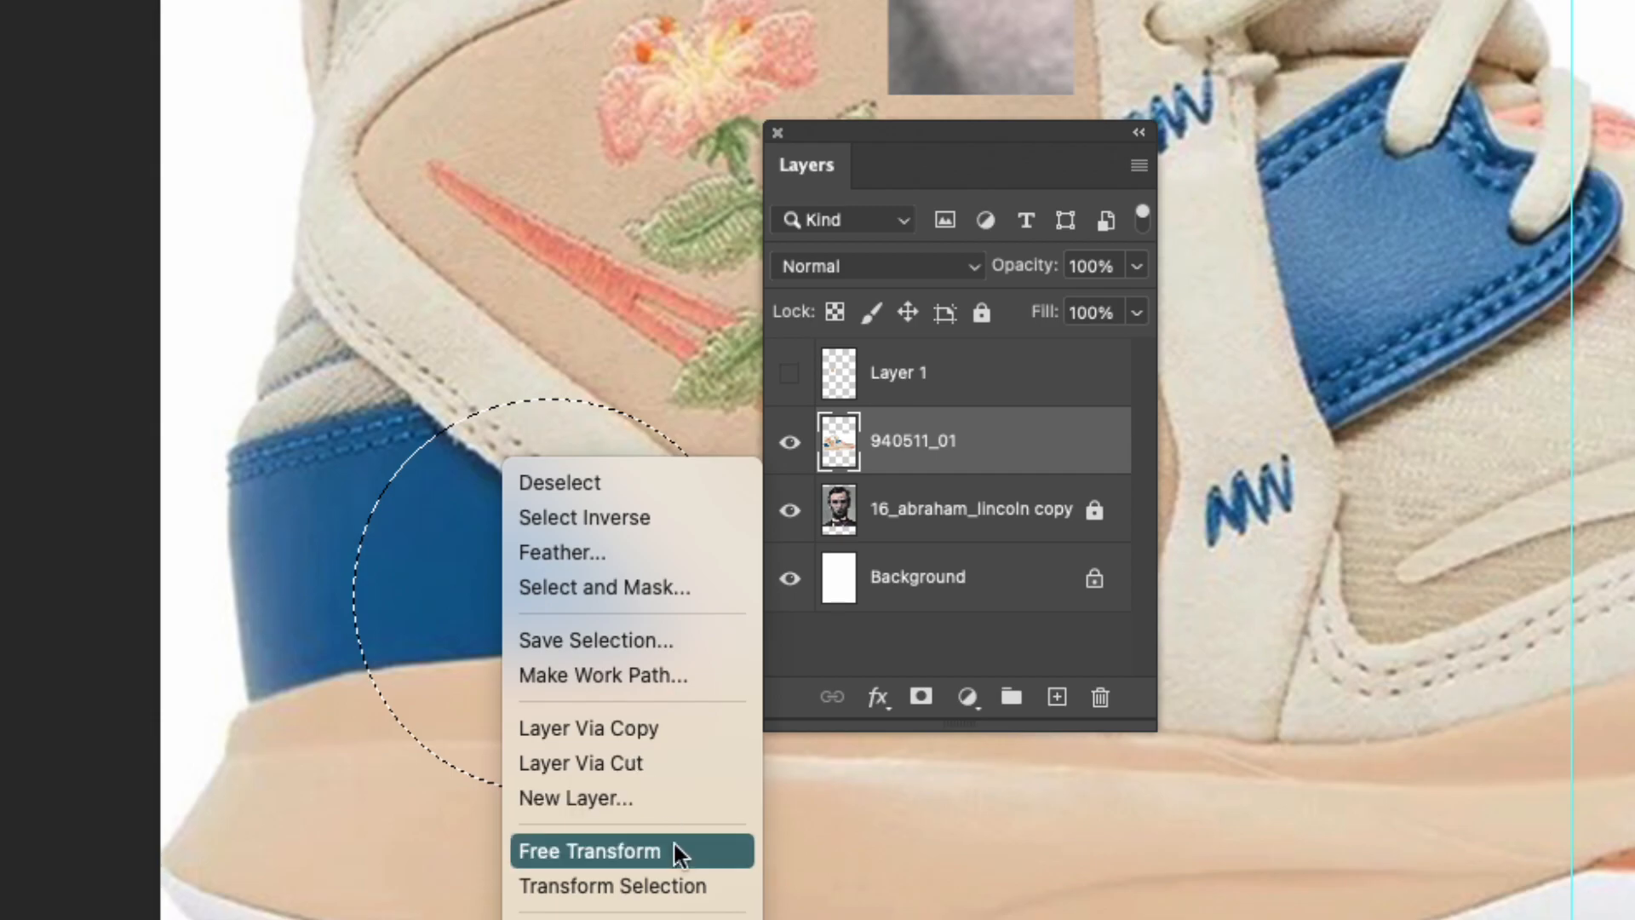
click(655, 763)
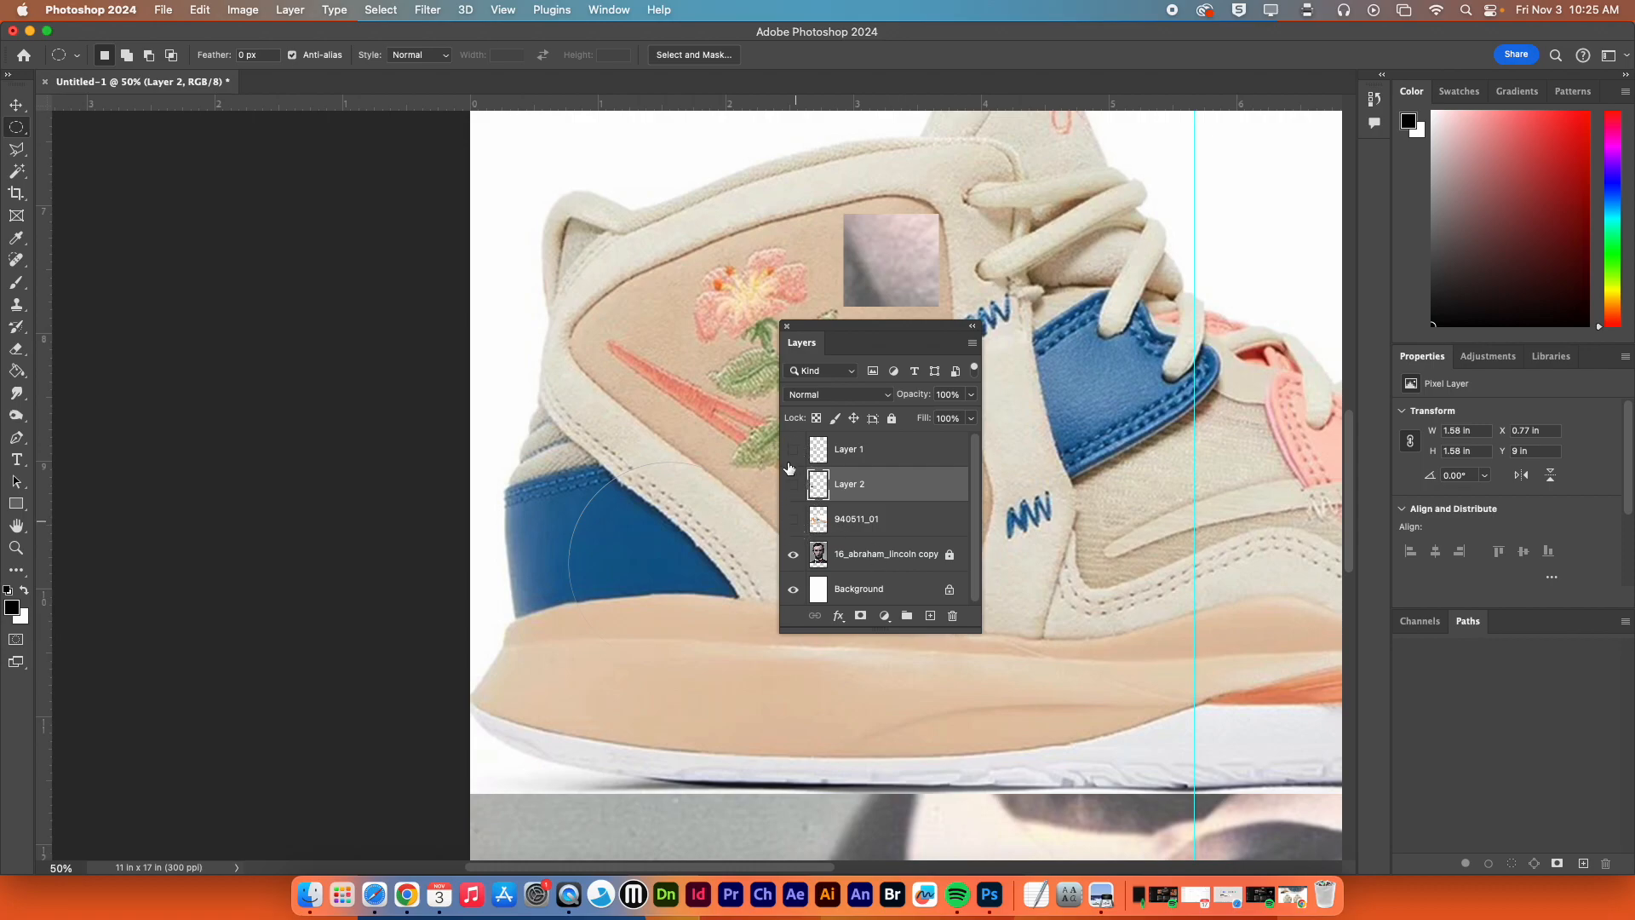
Compare both cut pieces over the portrait, then select Layer 1 and show it with Layer 2 and 940511_01 hidden
click(793, 484)
click(793, 520)
click(793, 449)
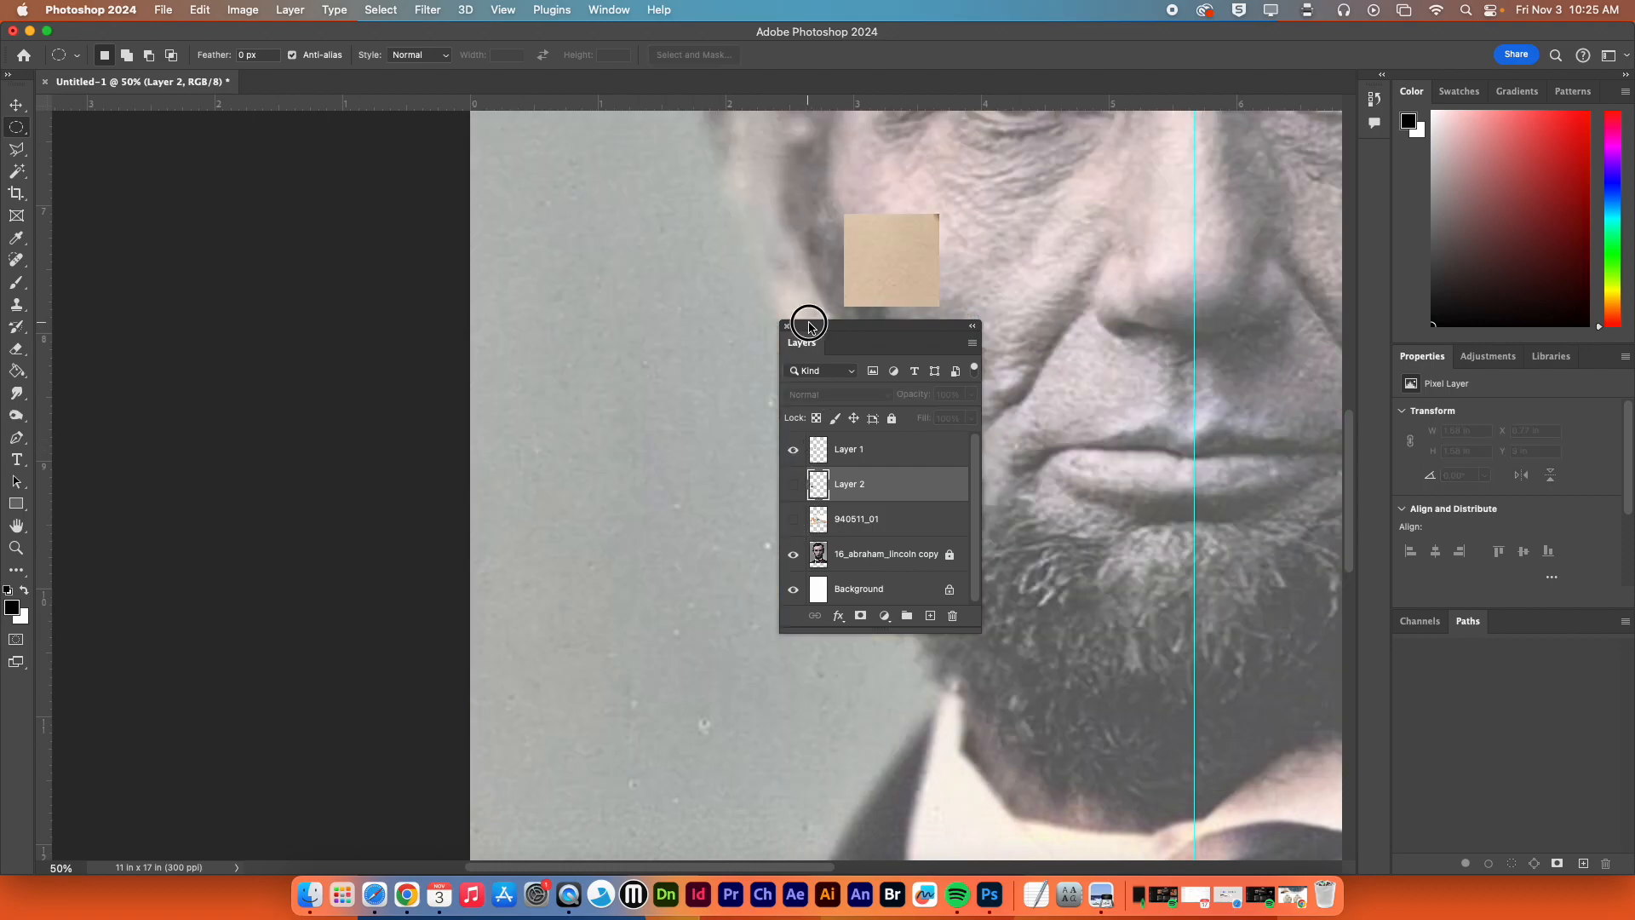
drag(808, 325, 1107, 348)
click(1094, 485)
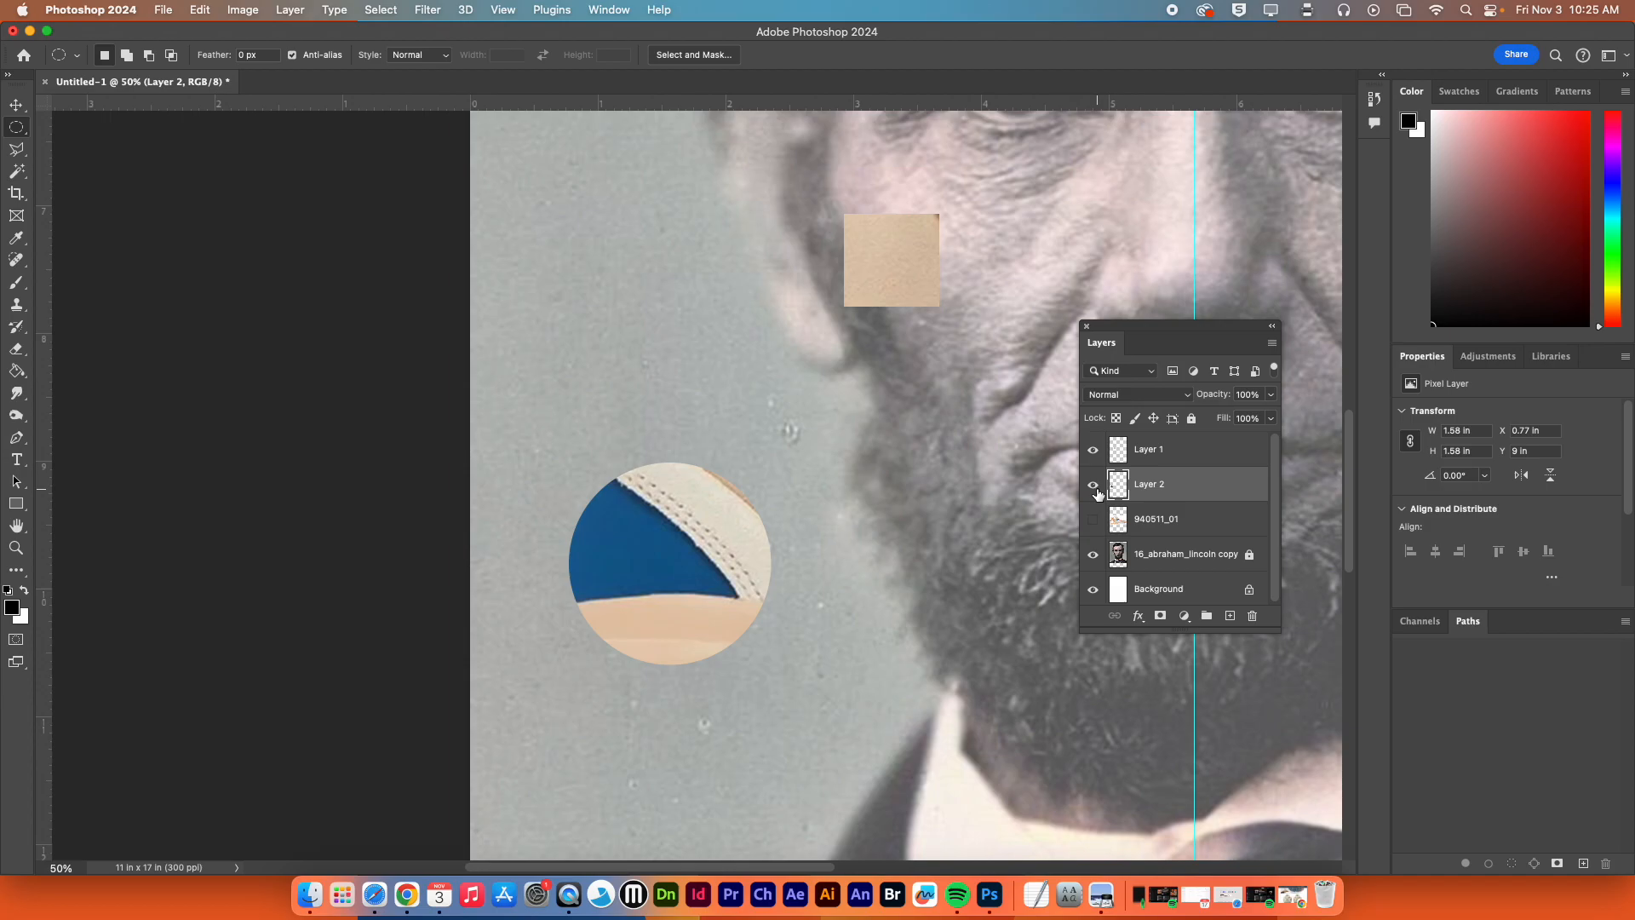
click(1093, 521)
drag(1097, 525, 1097, 459)
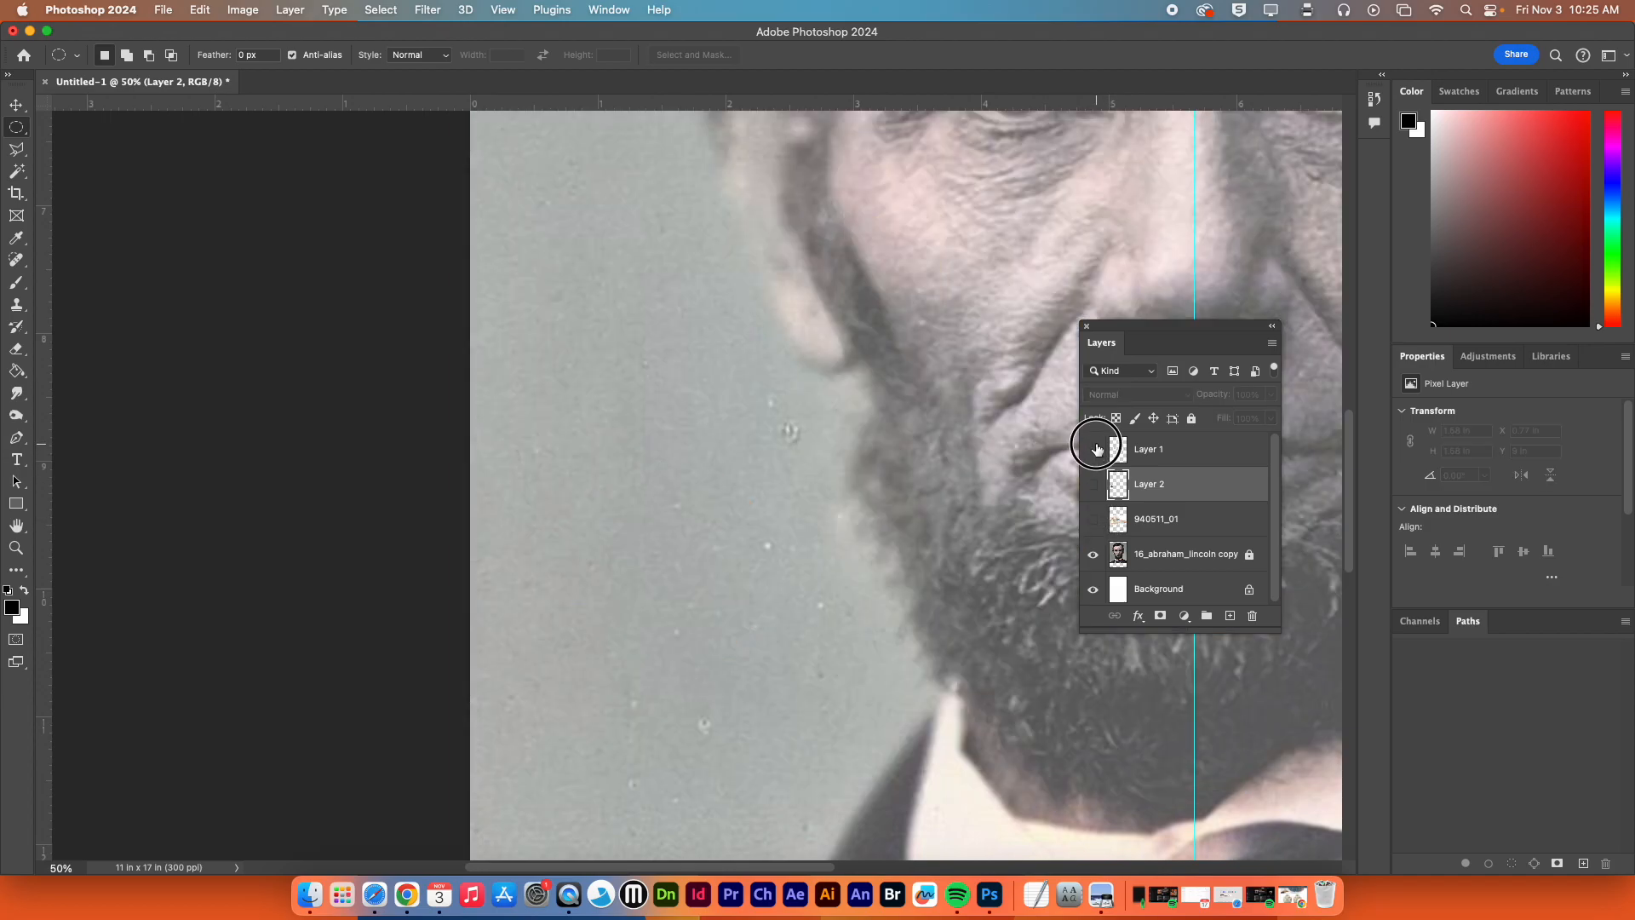
click(1093, 449)
click(1206, 462)
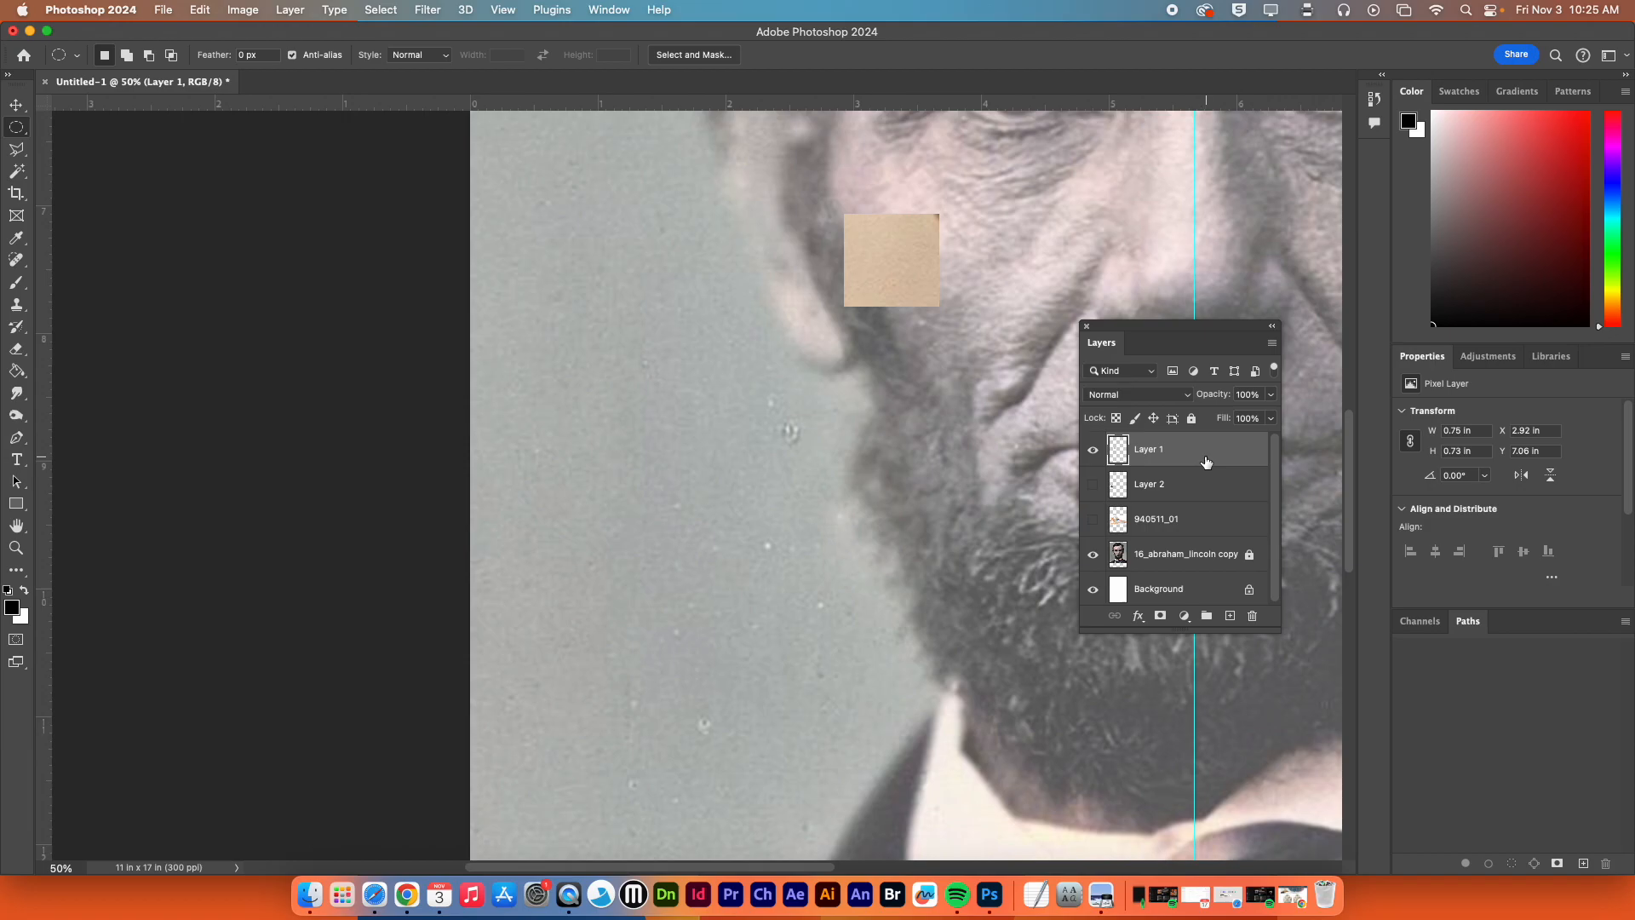
click(1094, 452)
Move the tan square up to the forehead hairline at about X 4.92 in, Y 2.67 in, against the vertical centre guide
drag(890, 312, 474, 577)
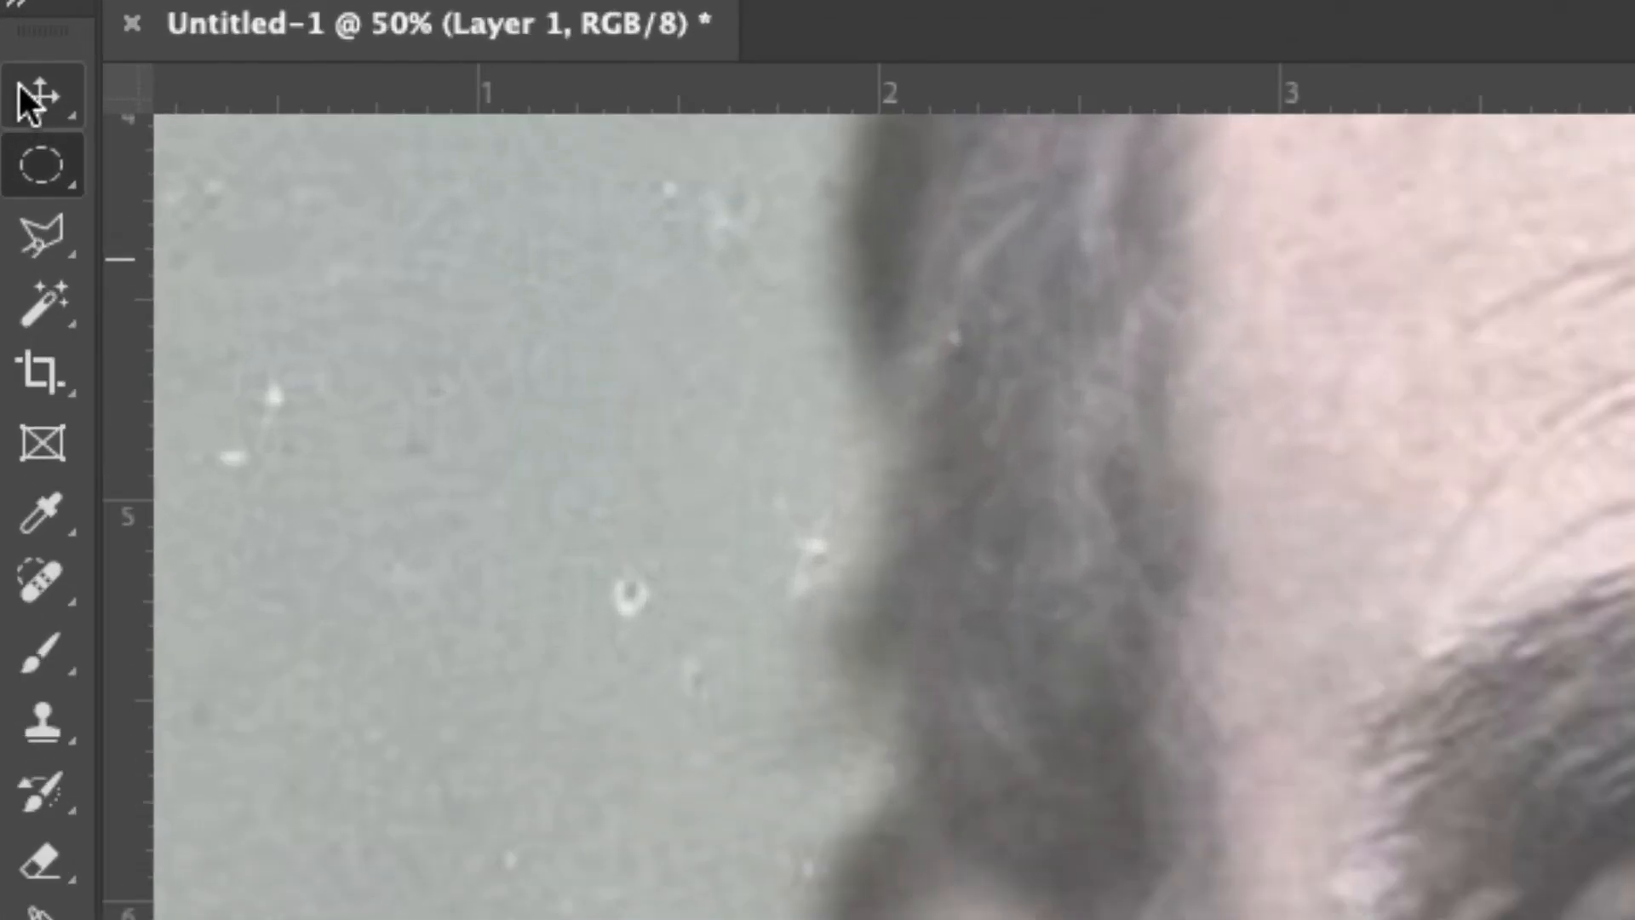
right_click(30, 100)
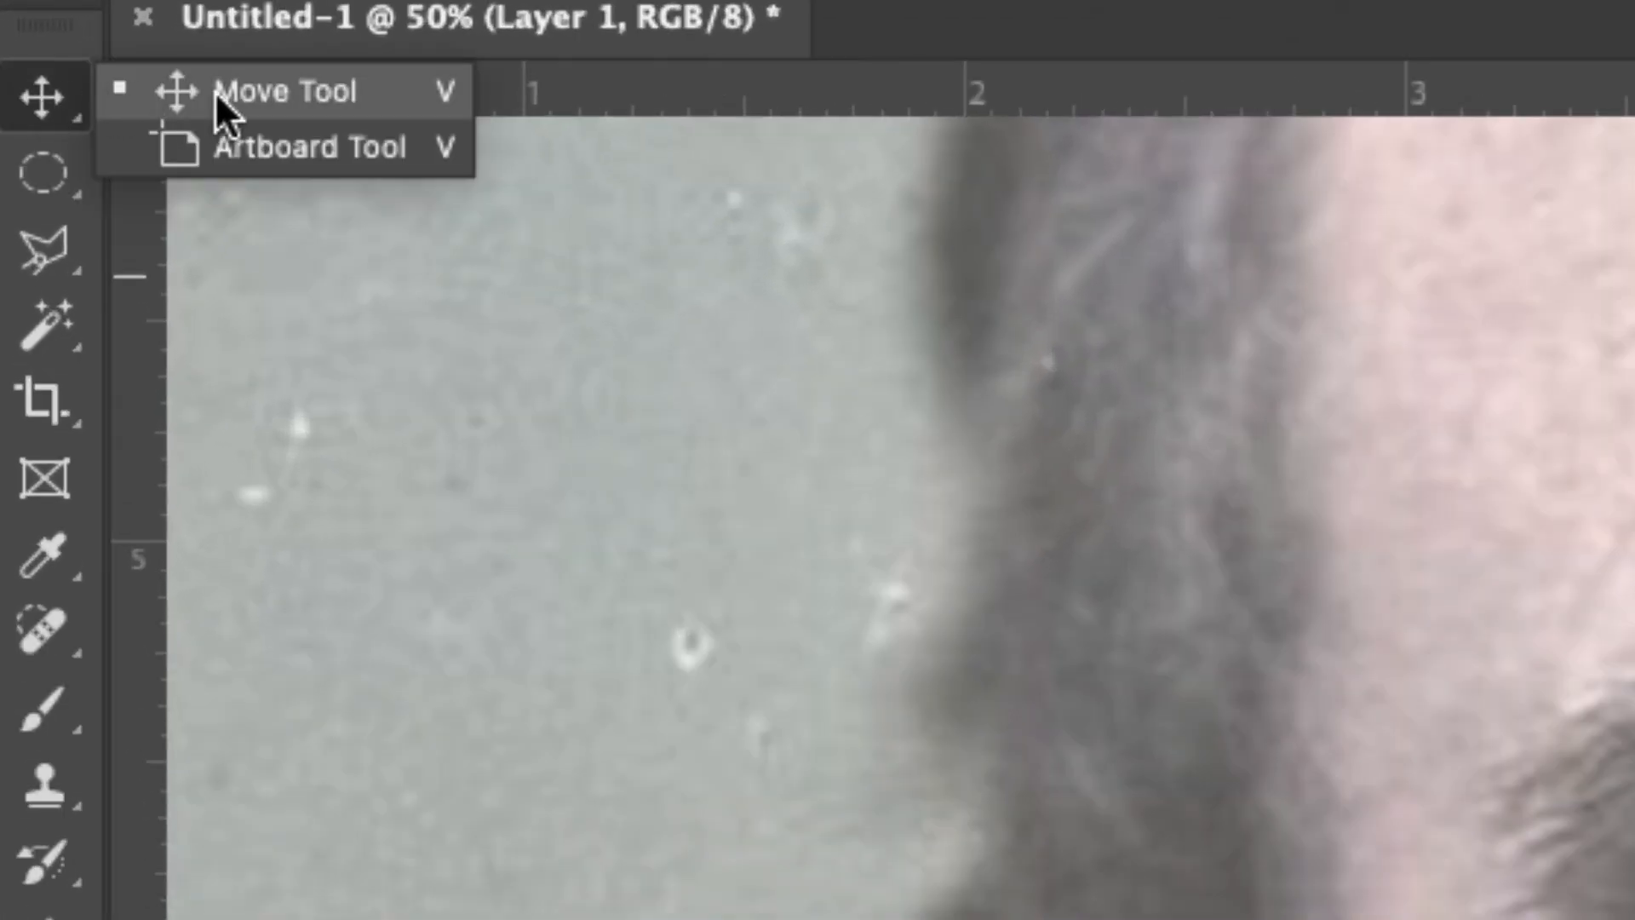
click(215, 90)
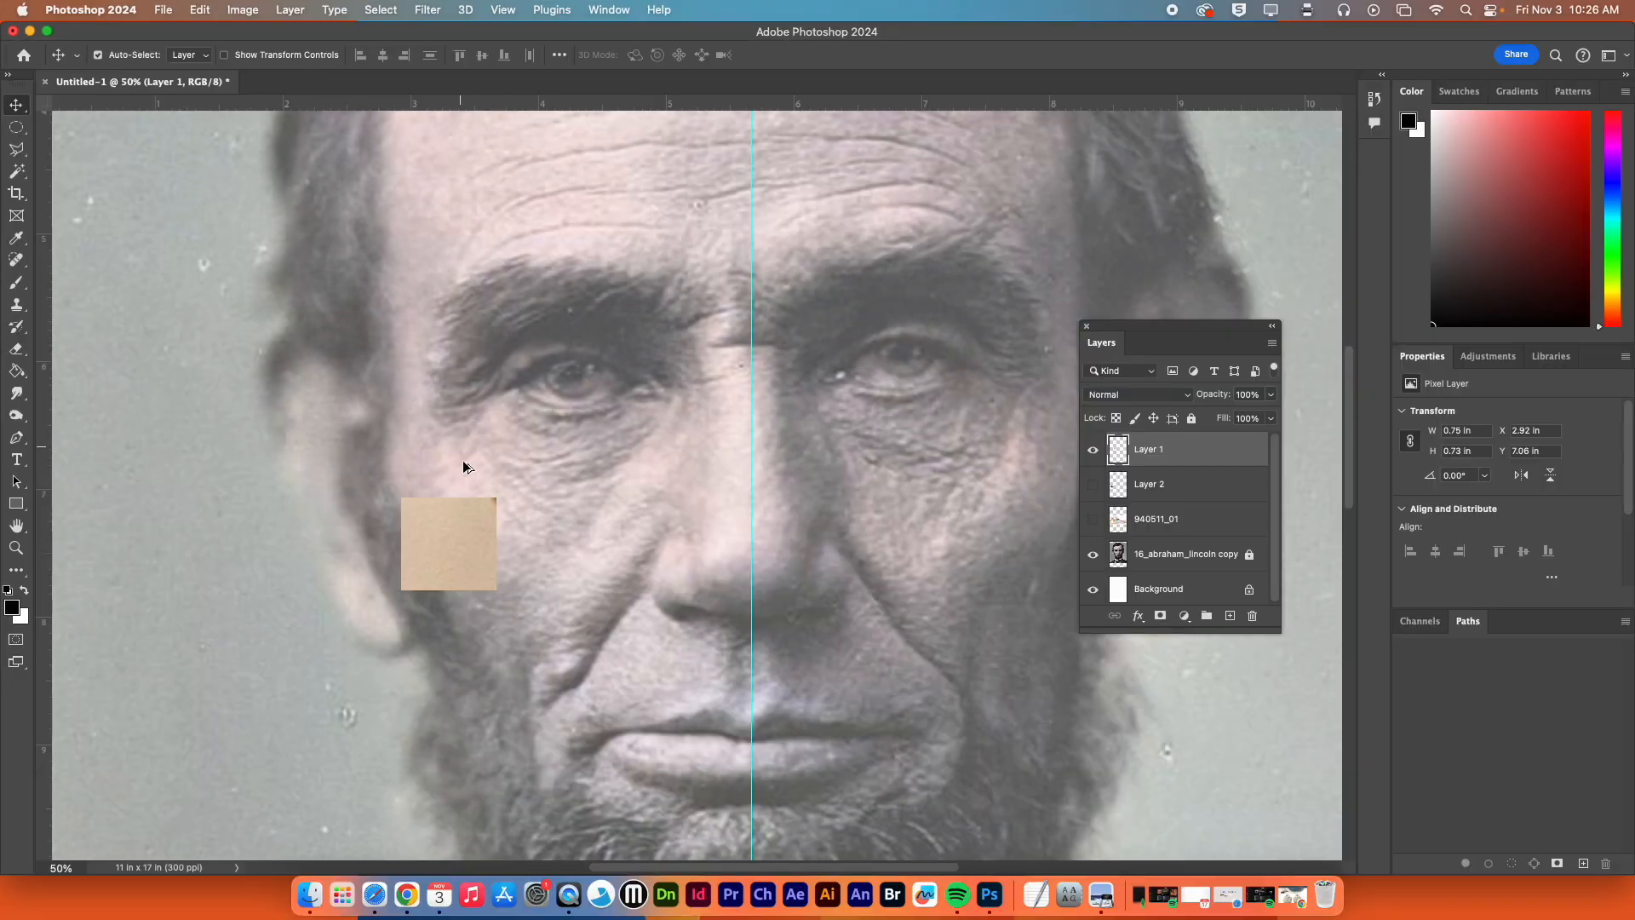
drag(473, 526, 695, 168)
drag(747, 237, 731, 333)
drag(642, 283, 696, 298)
drag(796, 344, 797, 341)
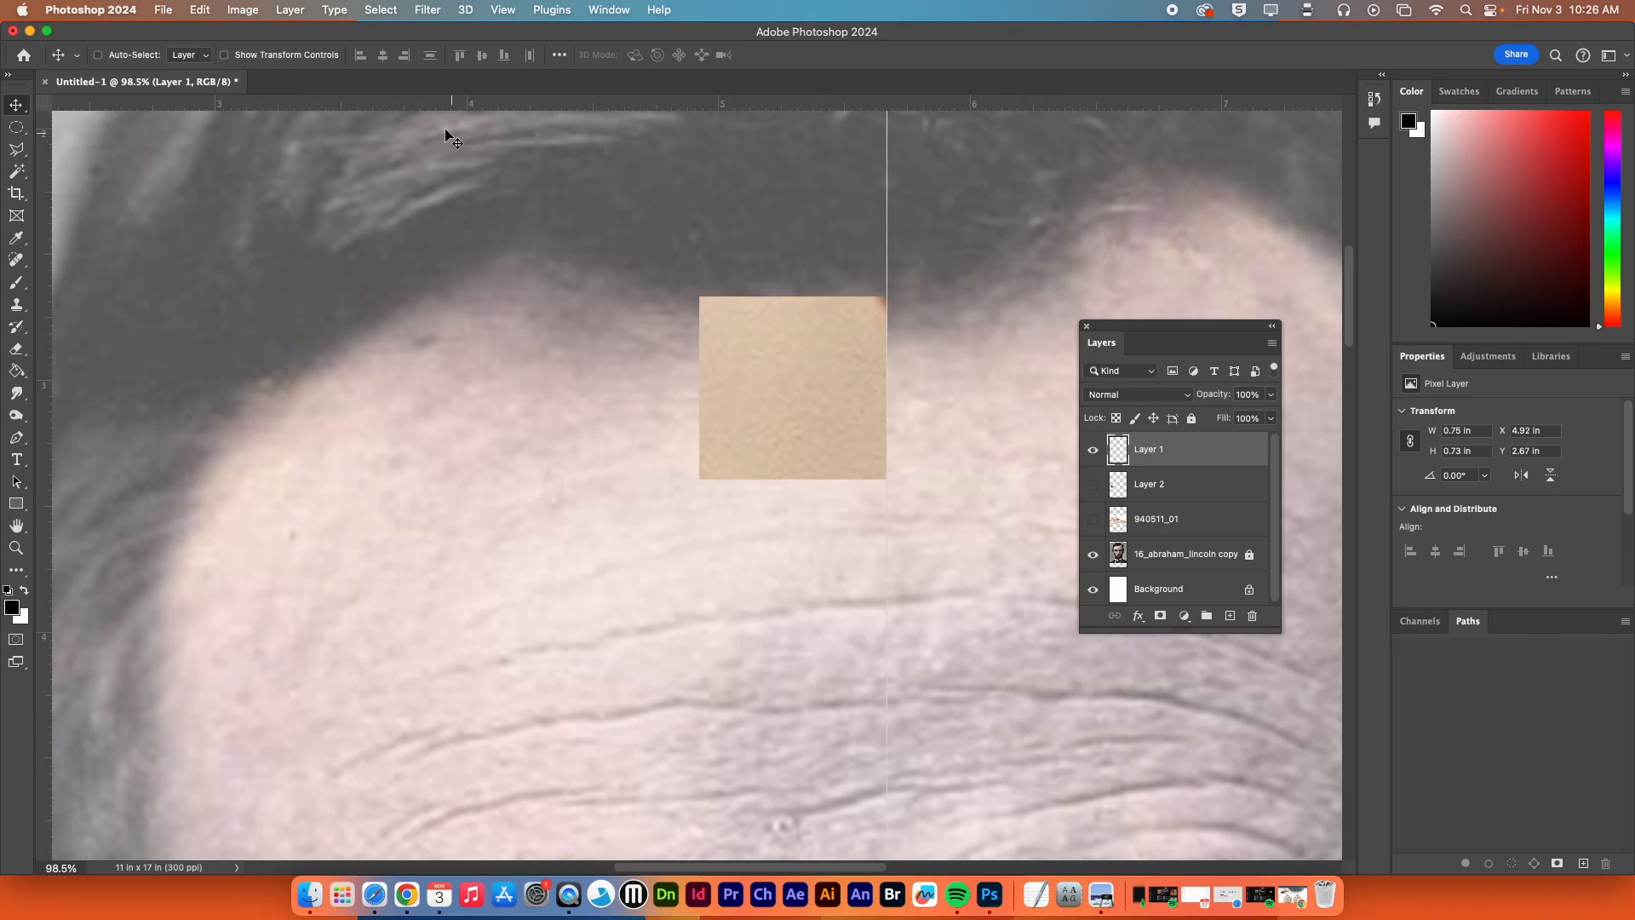
Free-transform the tan square, scale it down slightly from its upper-left corner, and undo a trial rotation
click(199, 9)
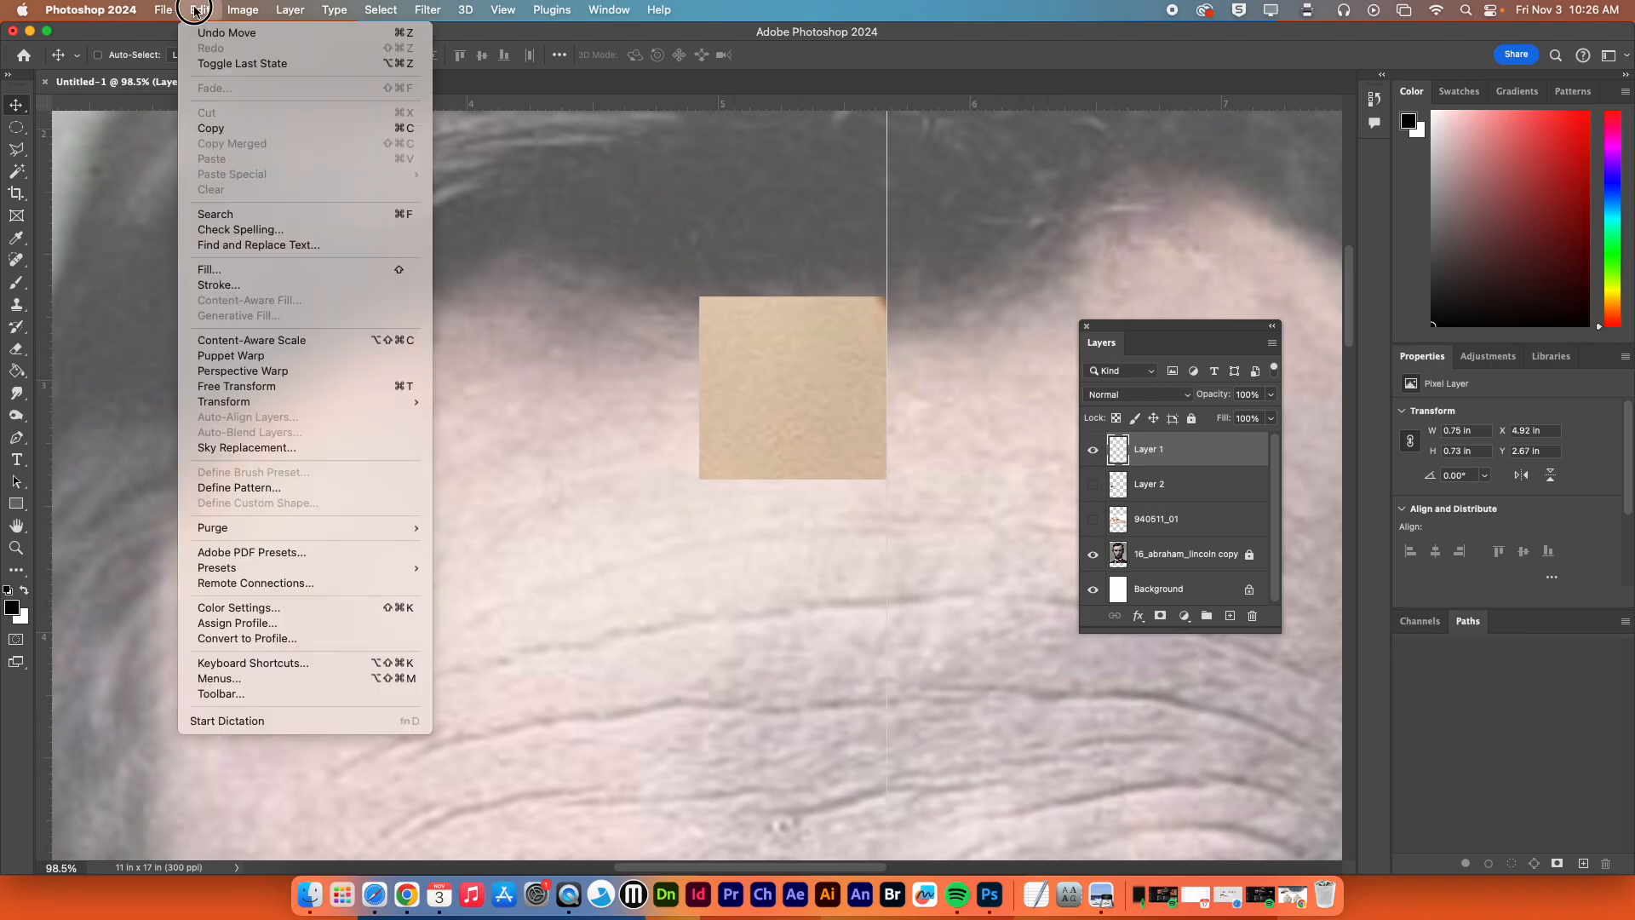
click(271, 389)
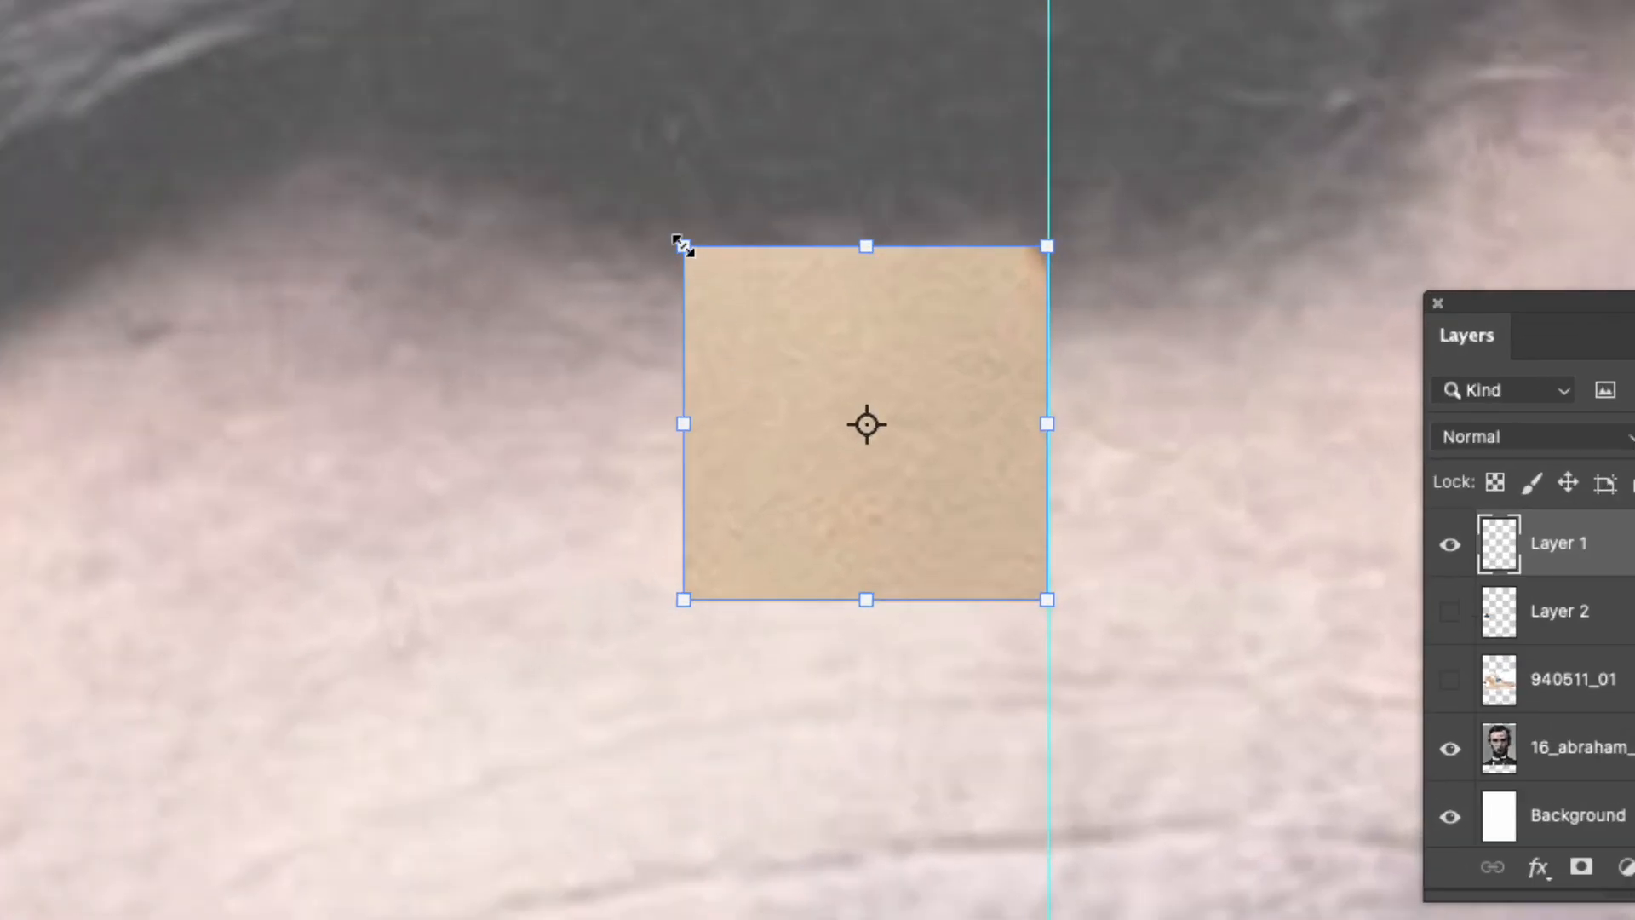
drag(682, 245, 683, 307)
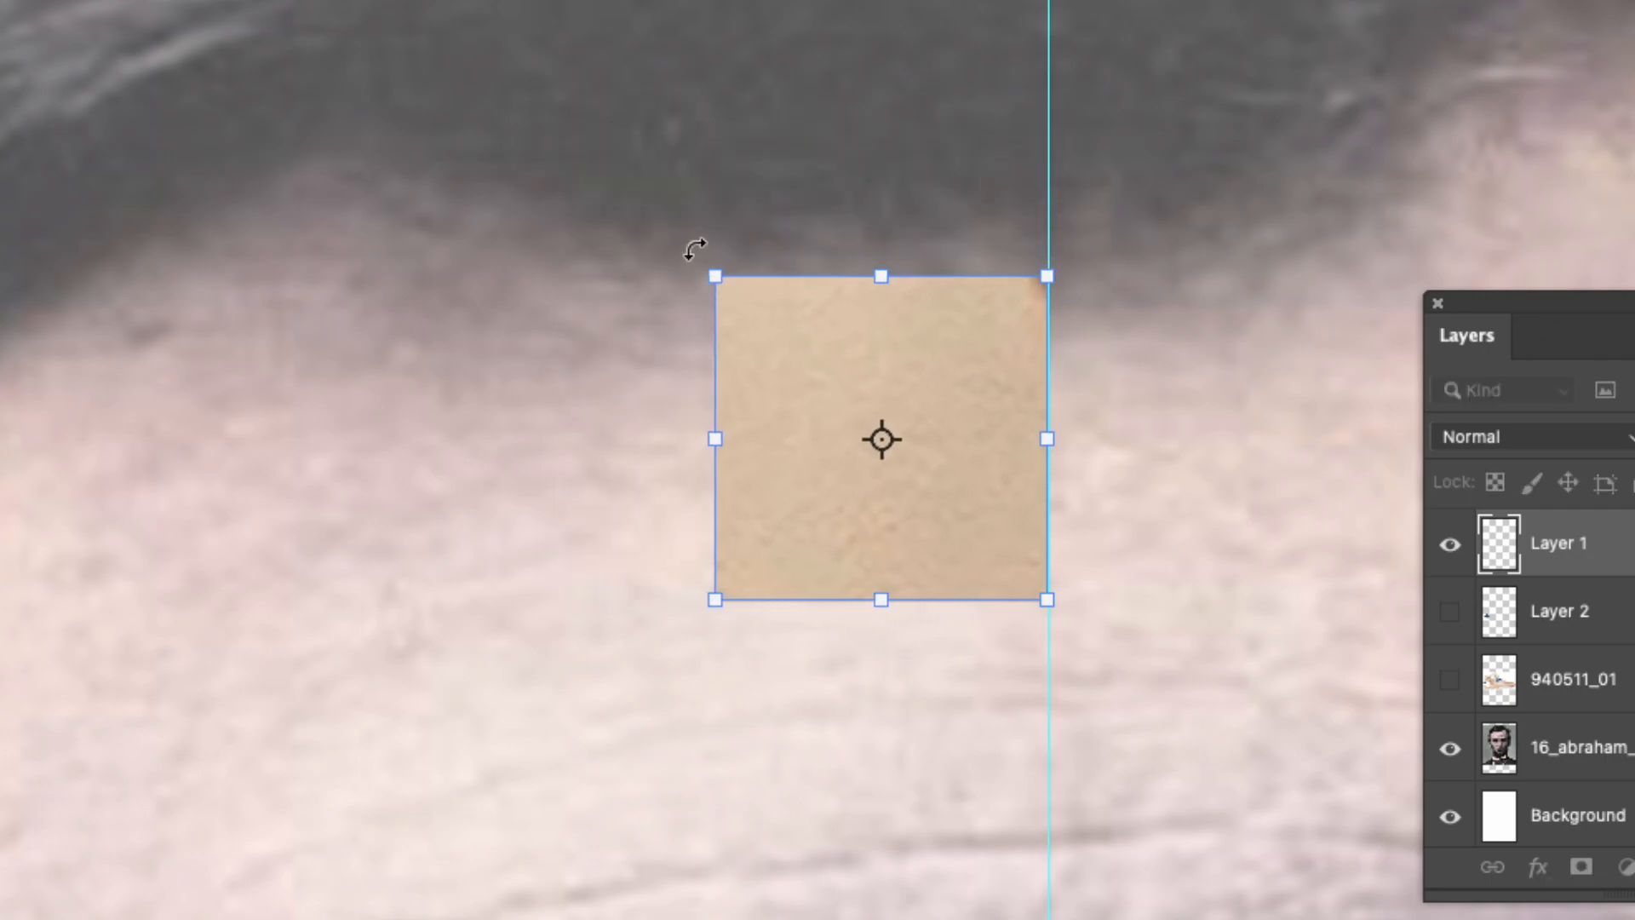
mouse_move(690, 252)
mouse_down()
mouse_move(625, 463)
mouse_move(719, 226)
mouse_move(661, 270)
mouse_move(681, 263)
mouse_up()
key(ctrl+z)
Try to skew the tan square from its upper-left corner, and undo the skew
right_click(804, 346)
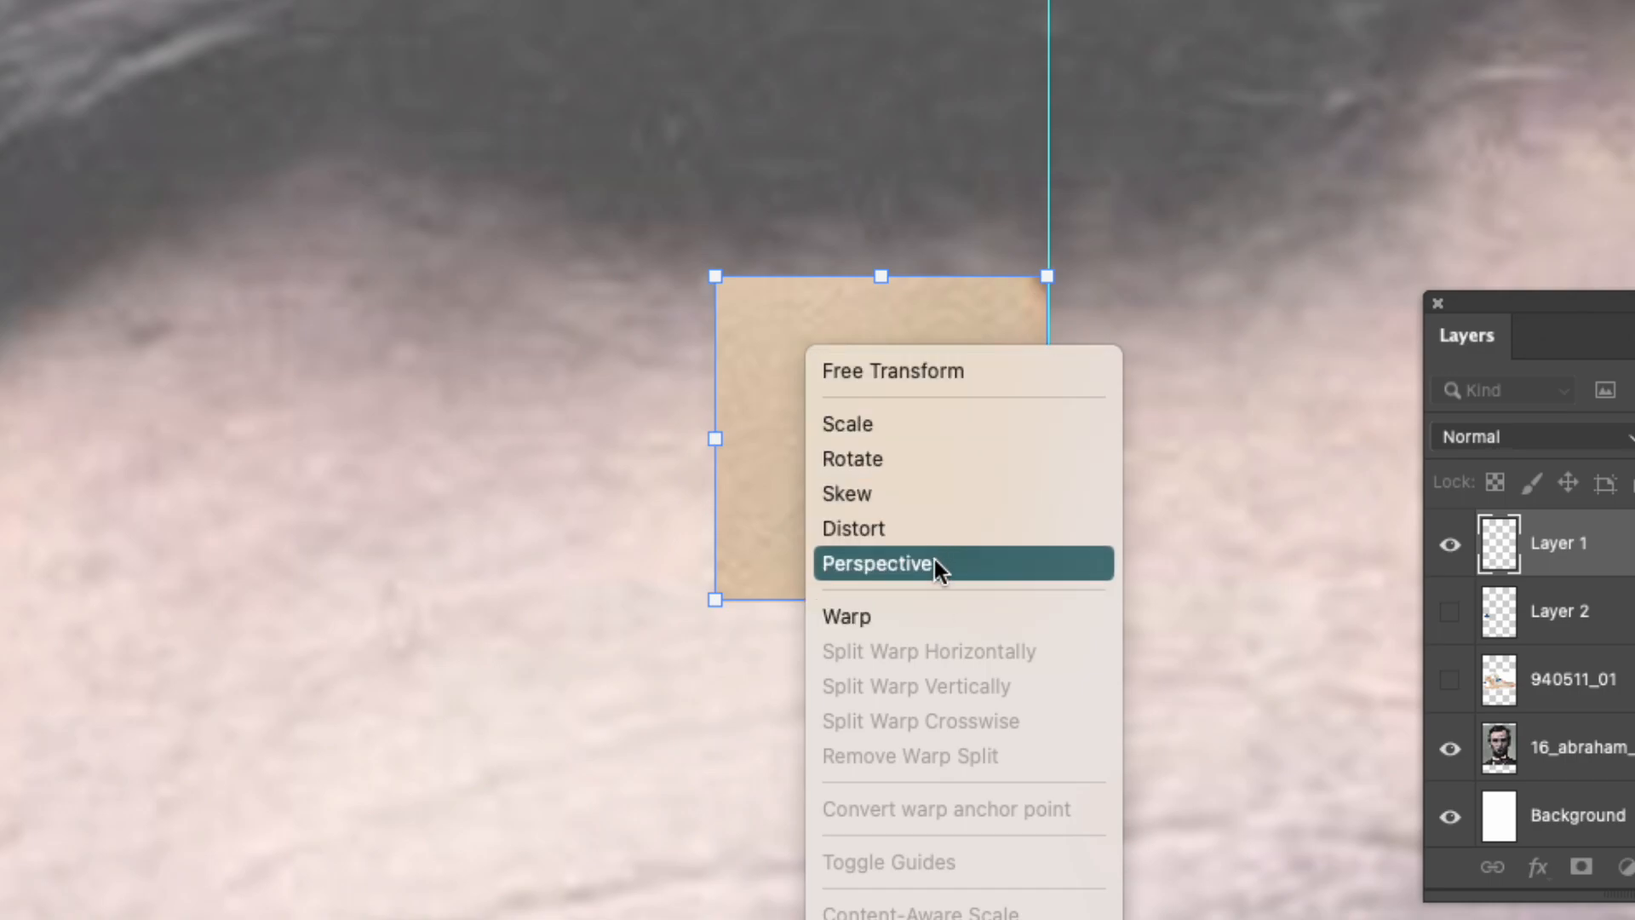
click(892, 493)
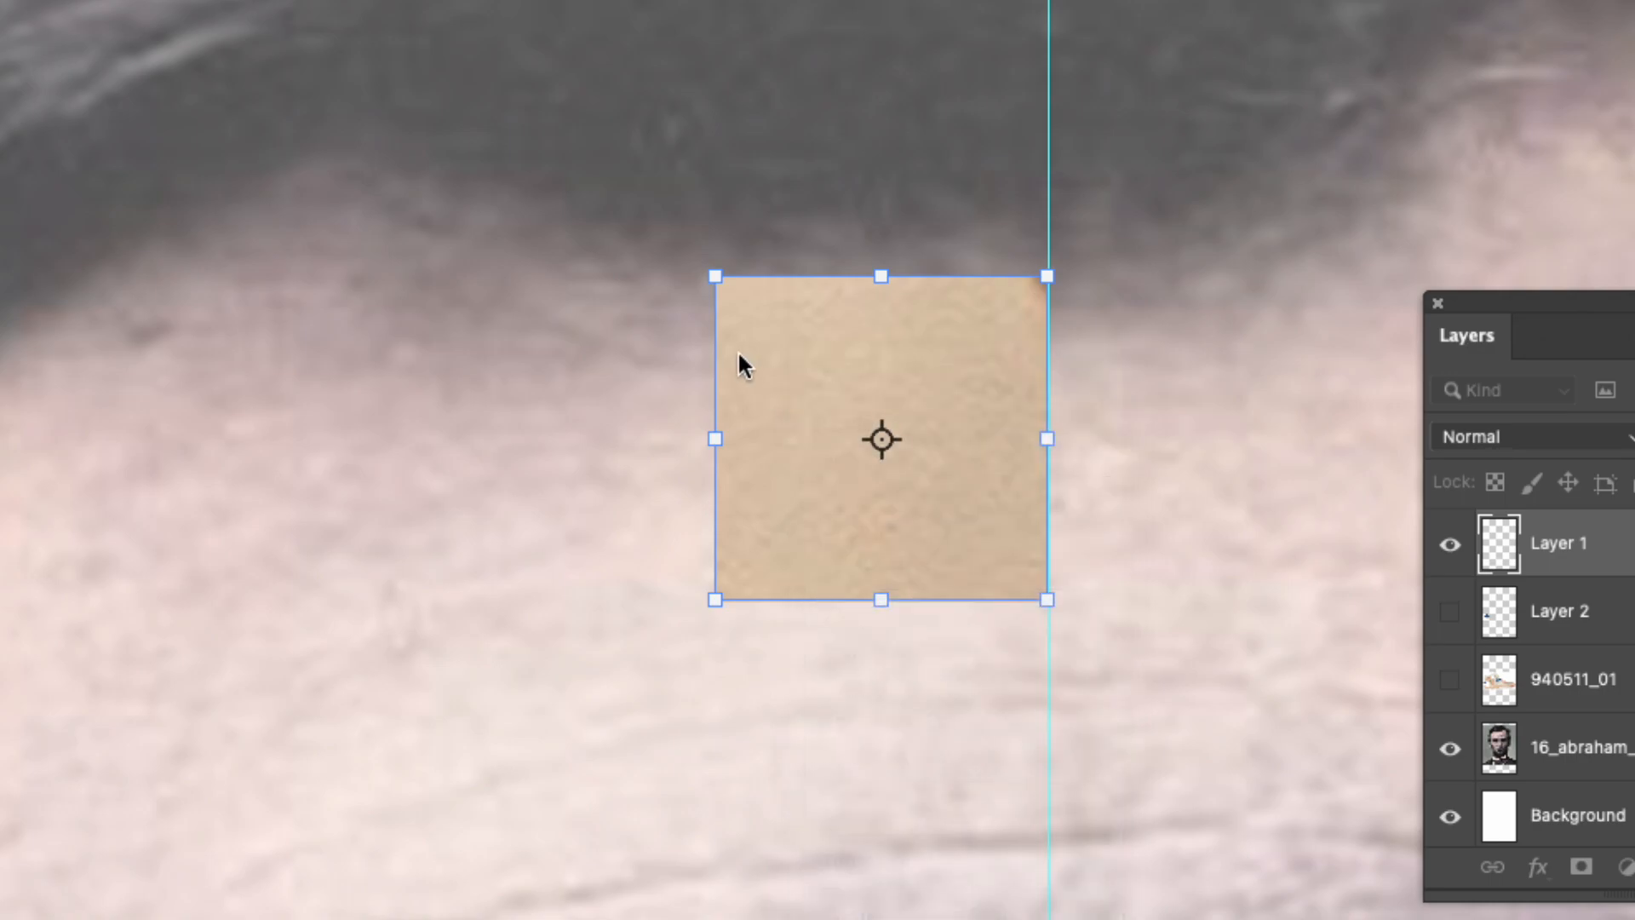
drag(716, 277, 789, 340)
key(super+z)
Try distorting the tan square by raising its lower-left corner and pulling its left side outward, and undo both changes
right_click(814, 324)
click(888, 505)
drag(715, 599, 711, 518)
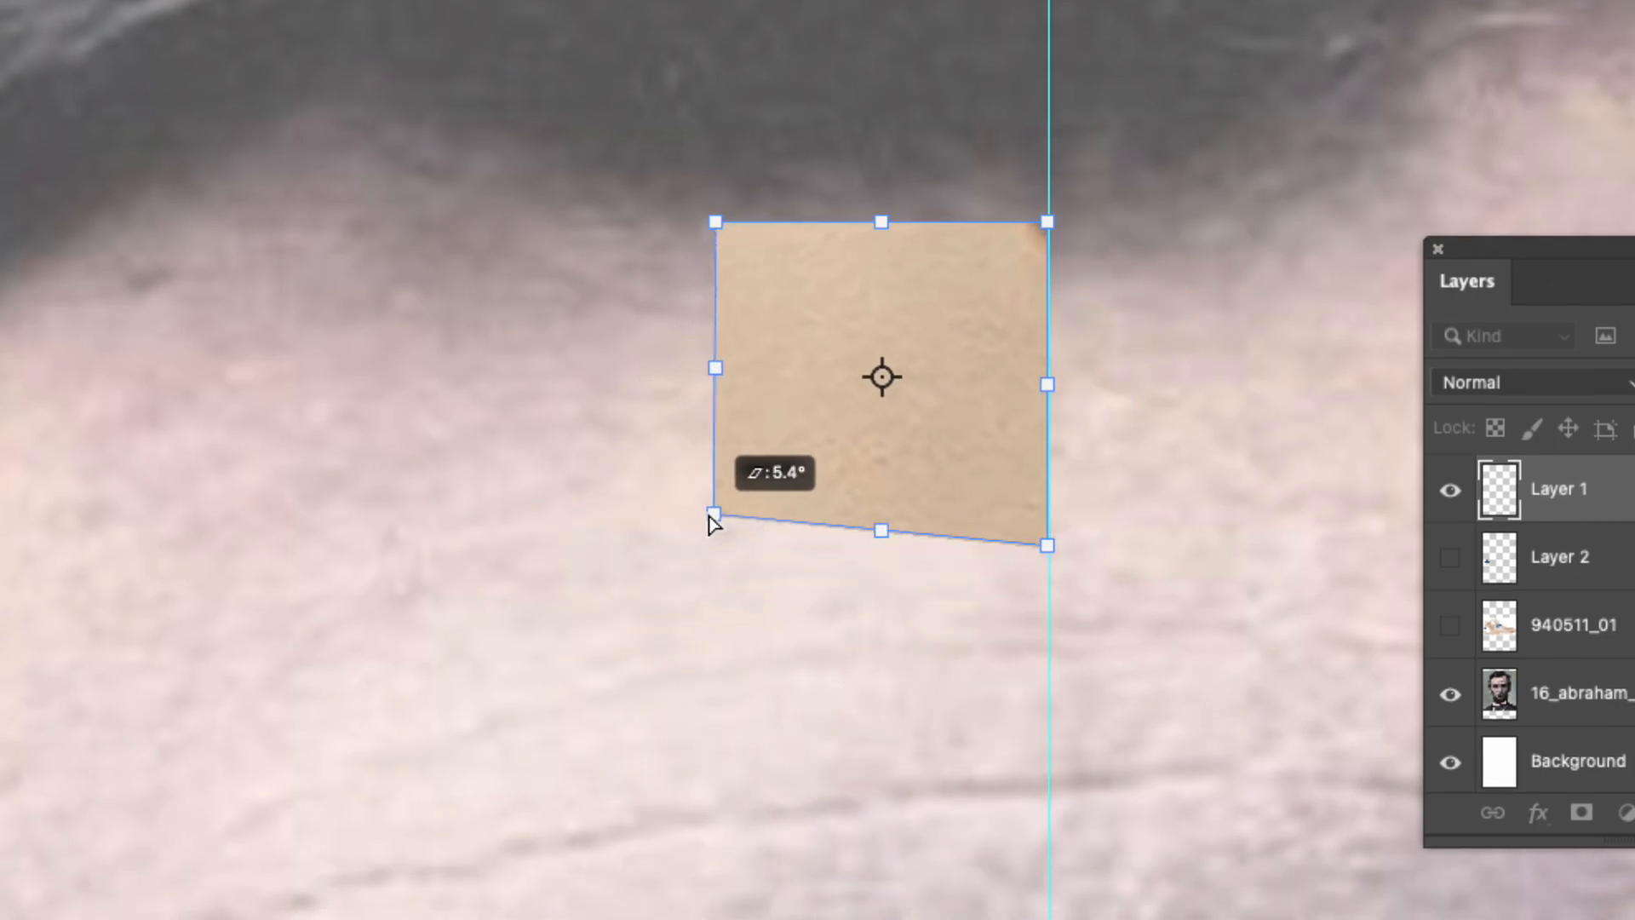
drag(715, 368, 560, 252)
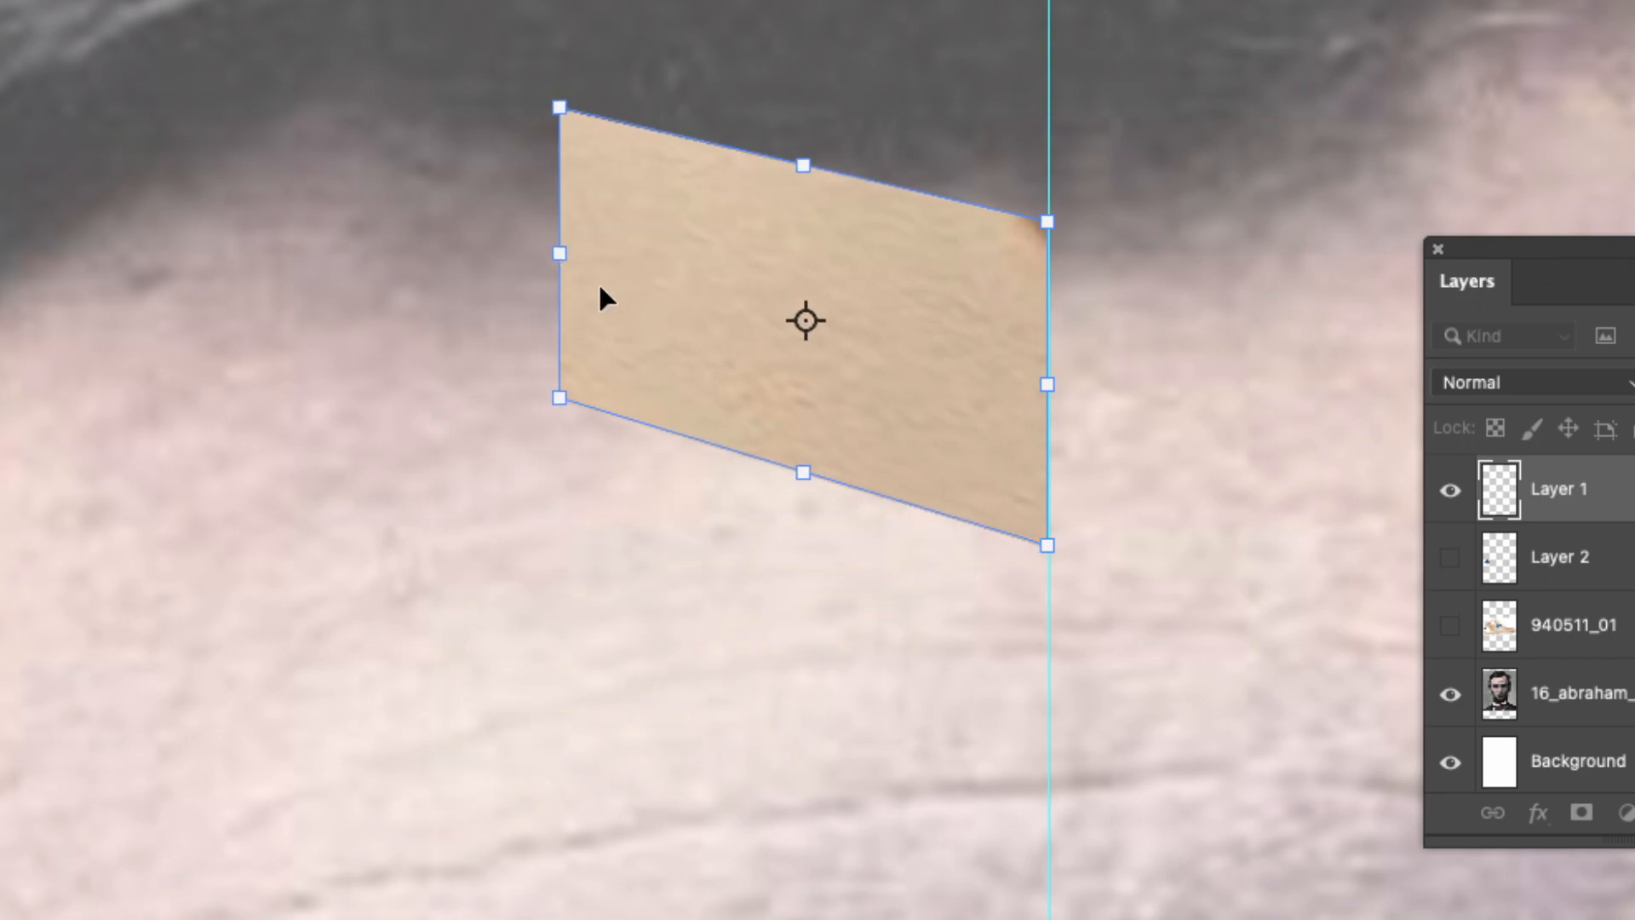
key(super+z)
key(super+z)
Try a perspective transform that pinches the tan square's lower edge inward, and undo it
right_click(855, 325)
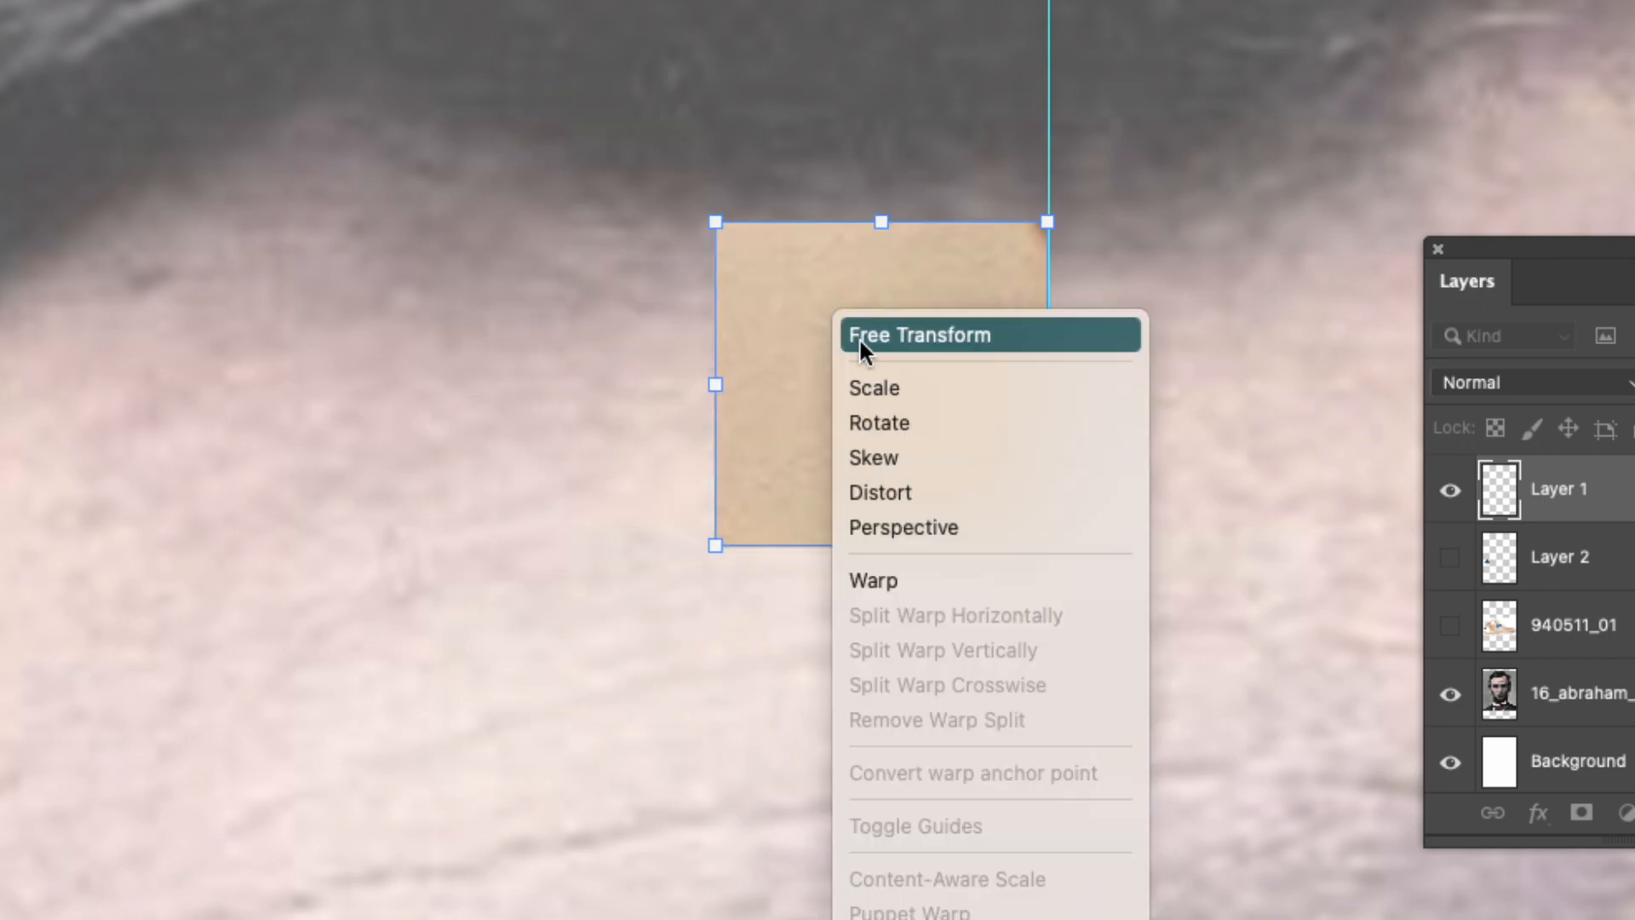
click(861, 532)
drag(715, 545, 886, 514)
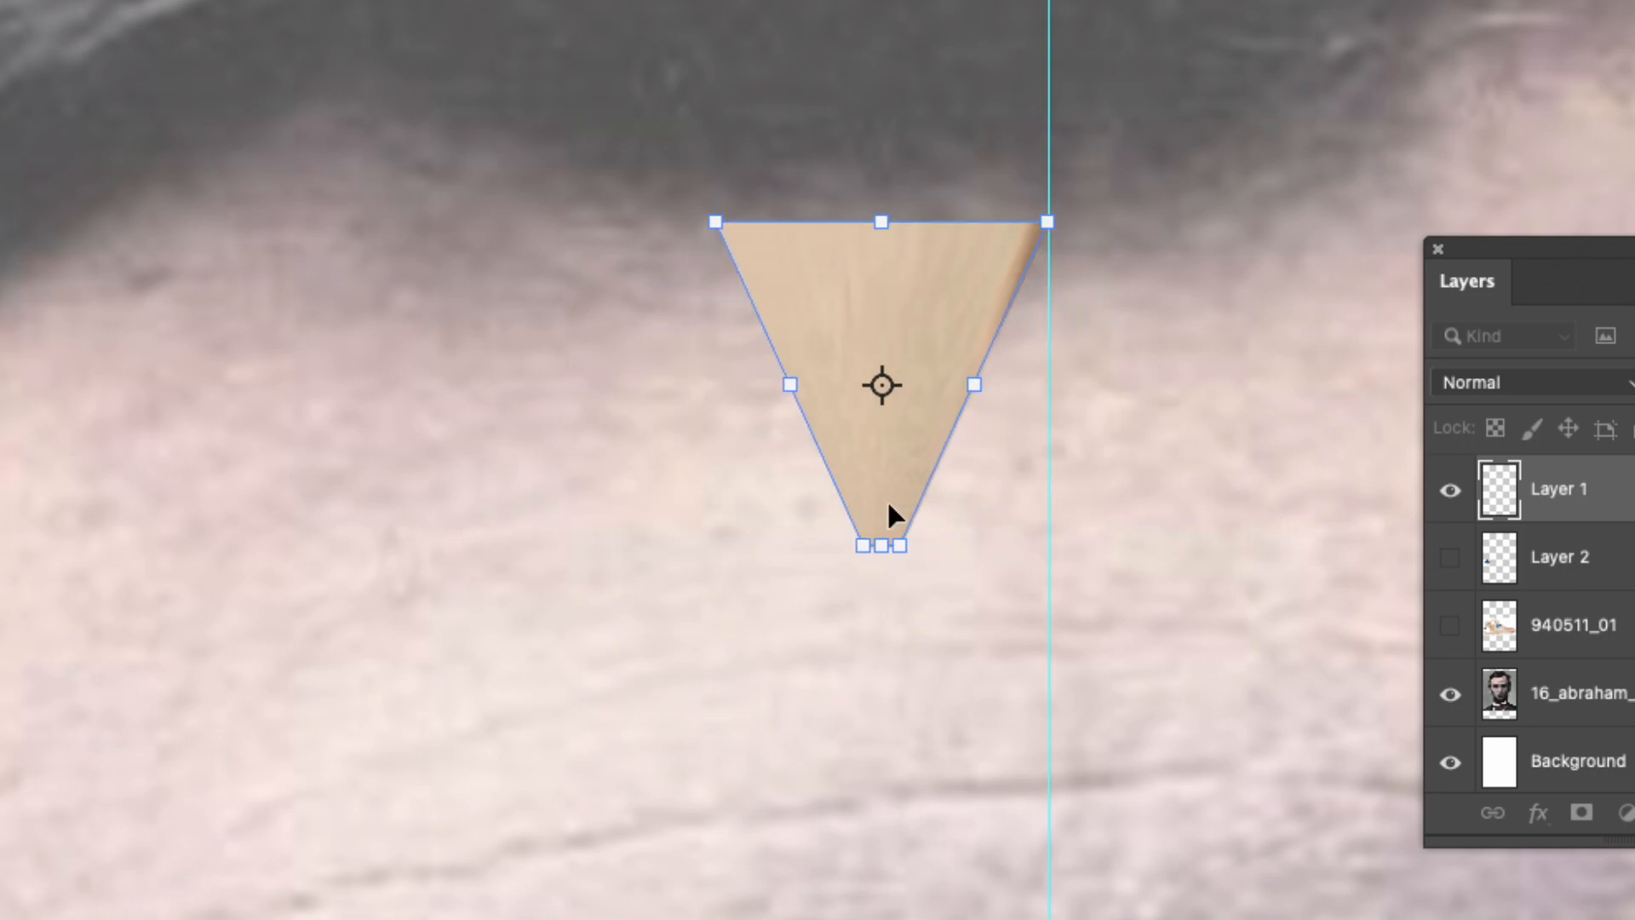
key(super+z)
Warp the tan square's top edge toward the hairline, pulling the upper-left corner outward, raising the upper-right corner and curving the edge between
right_click(819, 445)
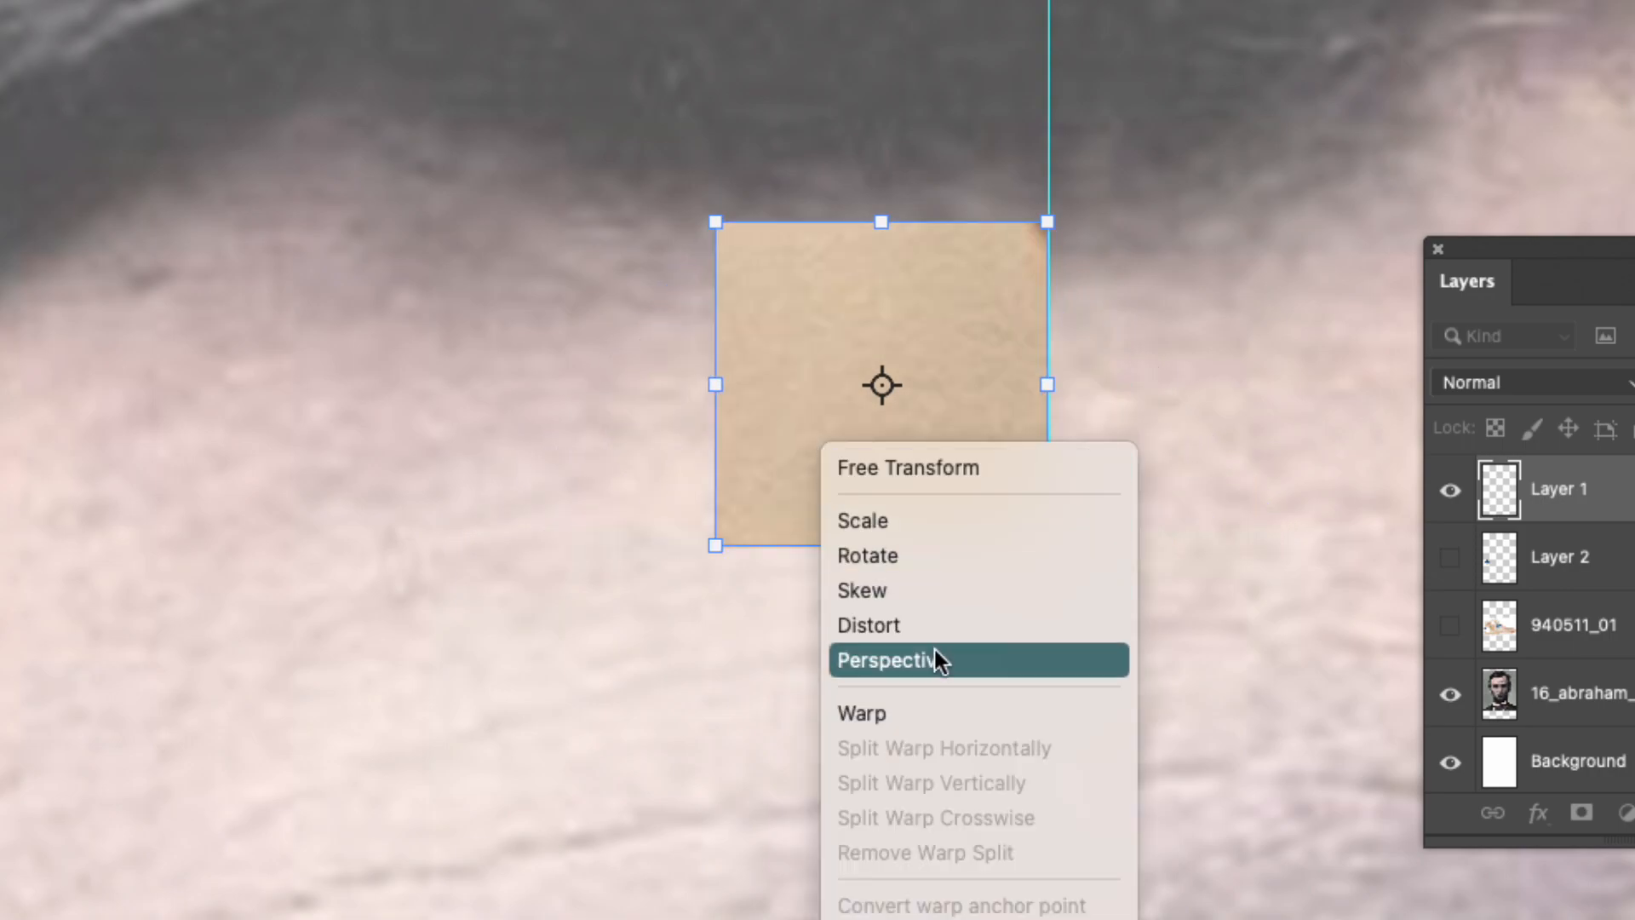
click(925, 714)
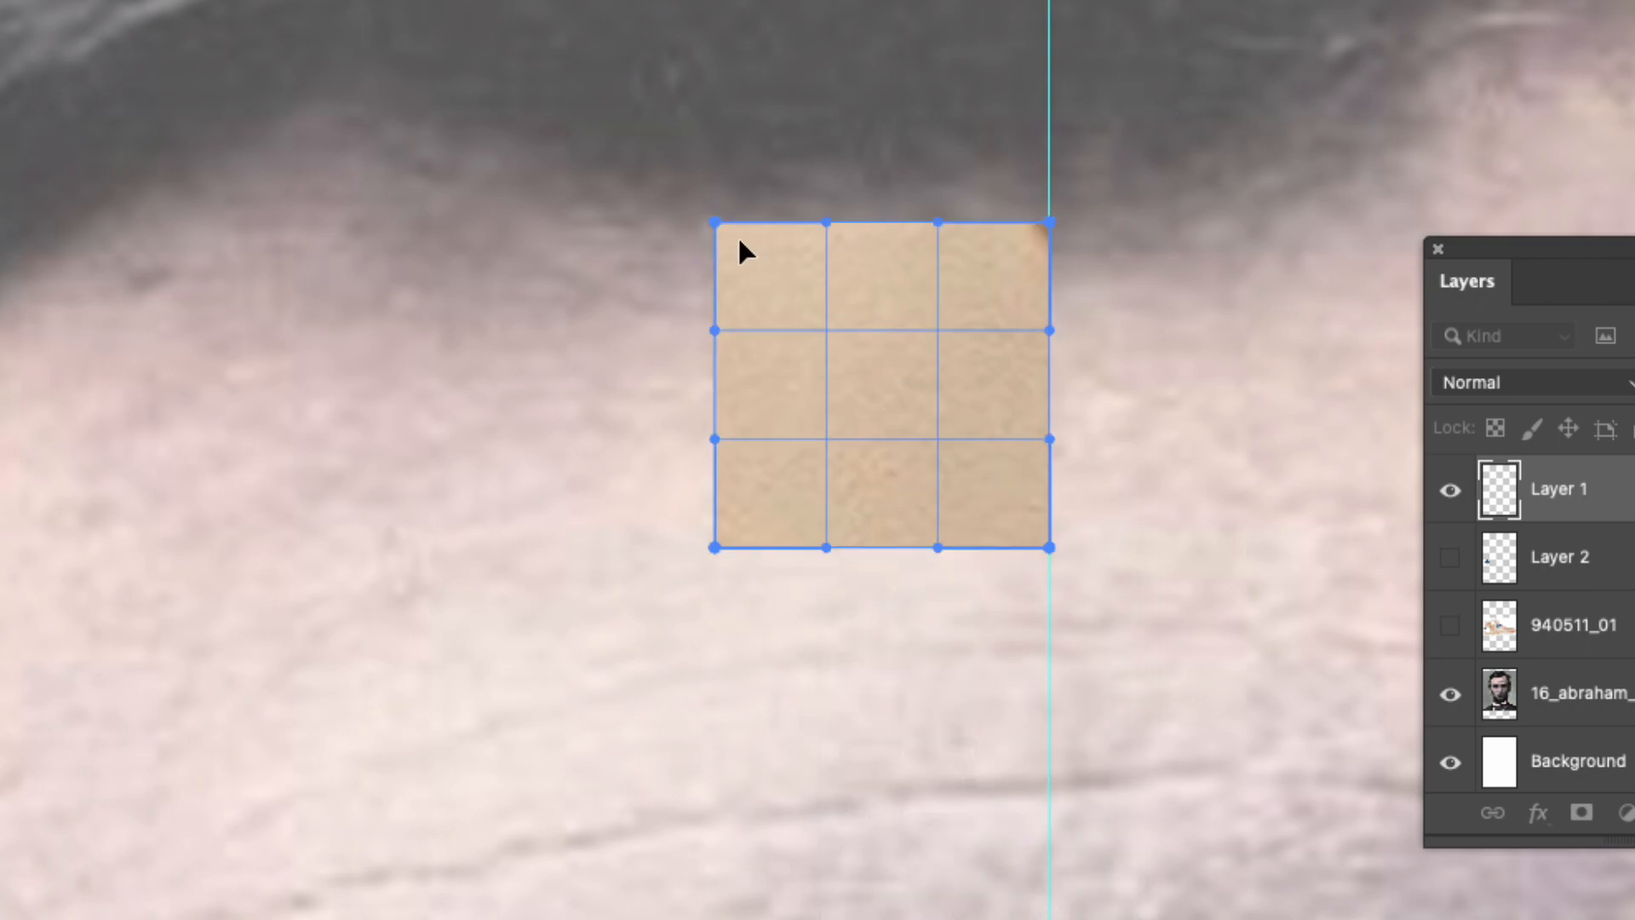
drag(716, 223, 615, 209)
drag(830, 222, 817, 260)
drag(1048, 222, 1042, 175)
key(super+z)
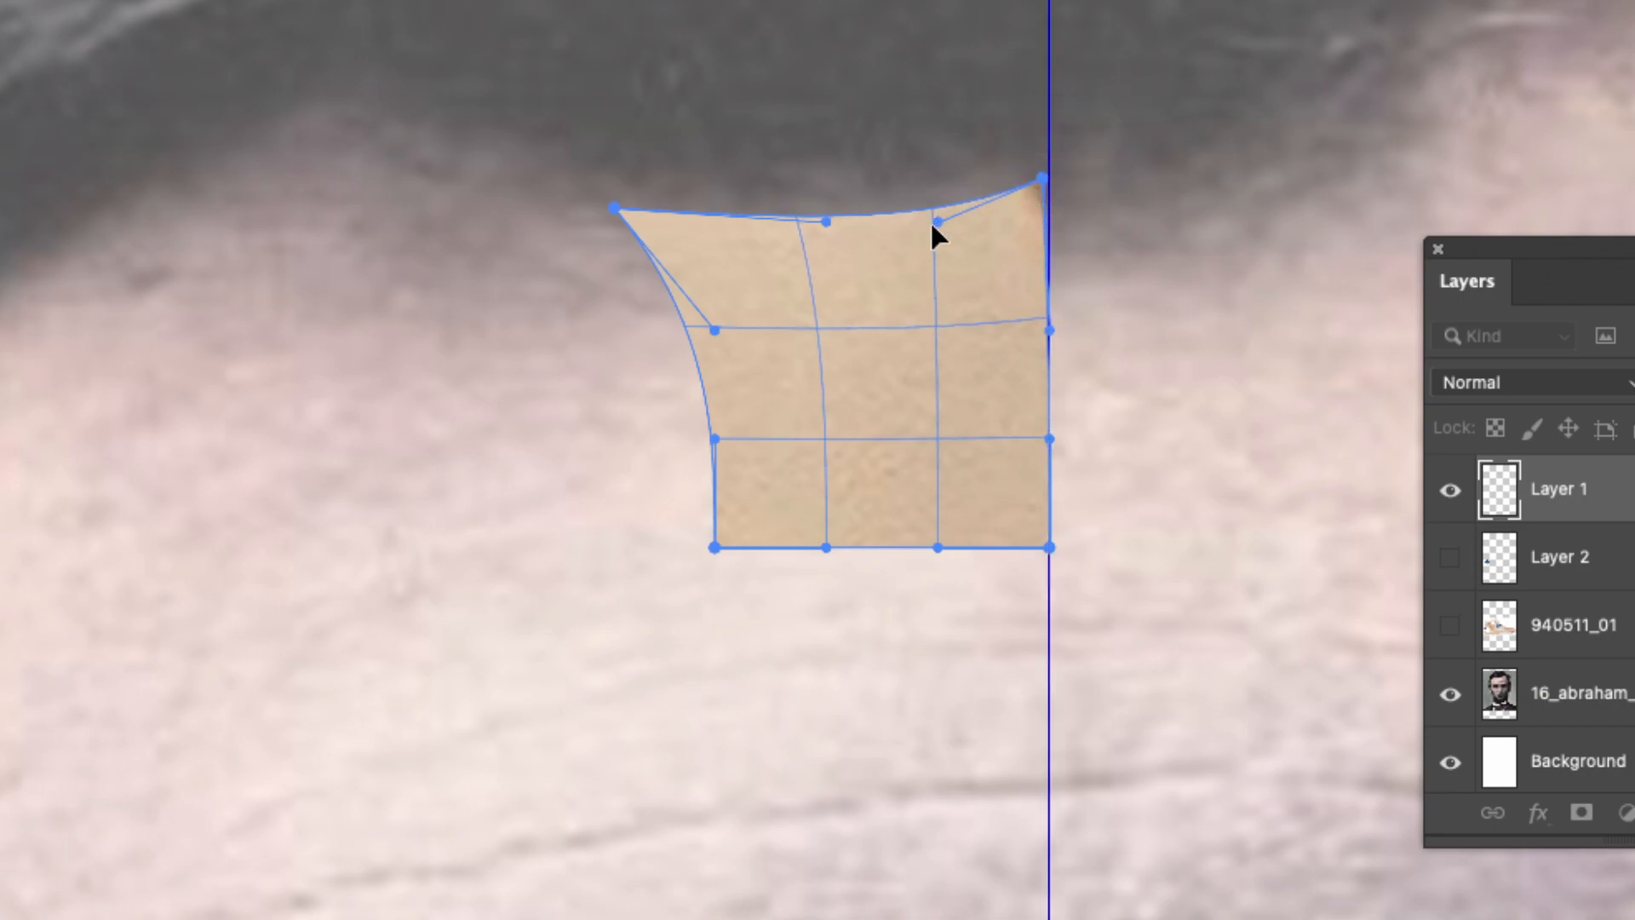
drag(935, 220, 927, 280)
drag(875, 350, 855, 413)
Warp the tan piece's lower edge and left side outward along the centre guide to about 0.94 by 1.13 in, and commit the warp
drag(715, 547, 592, 648)
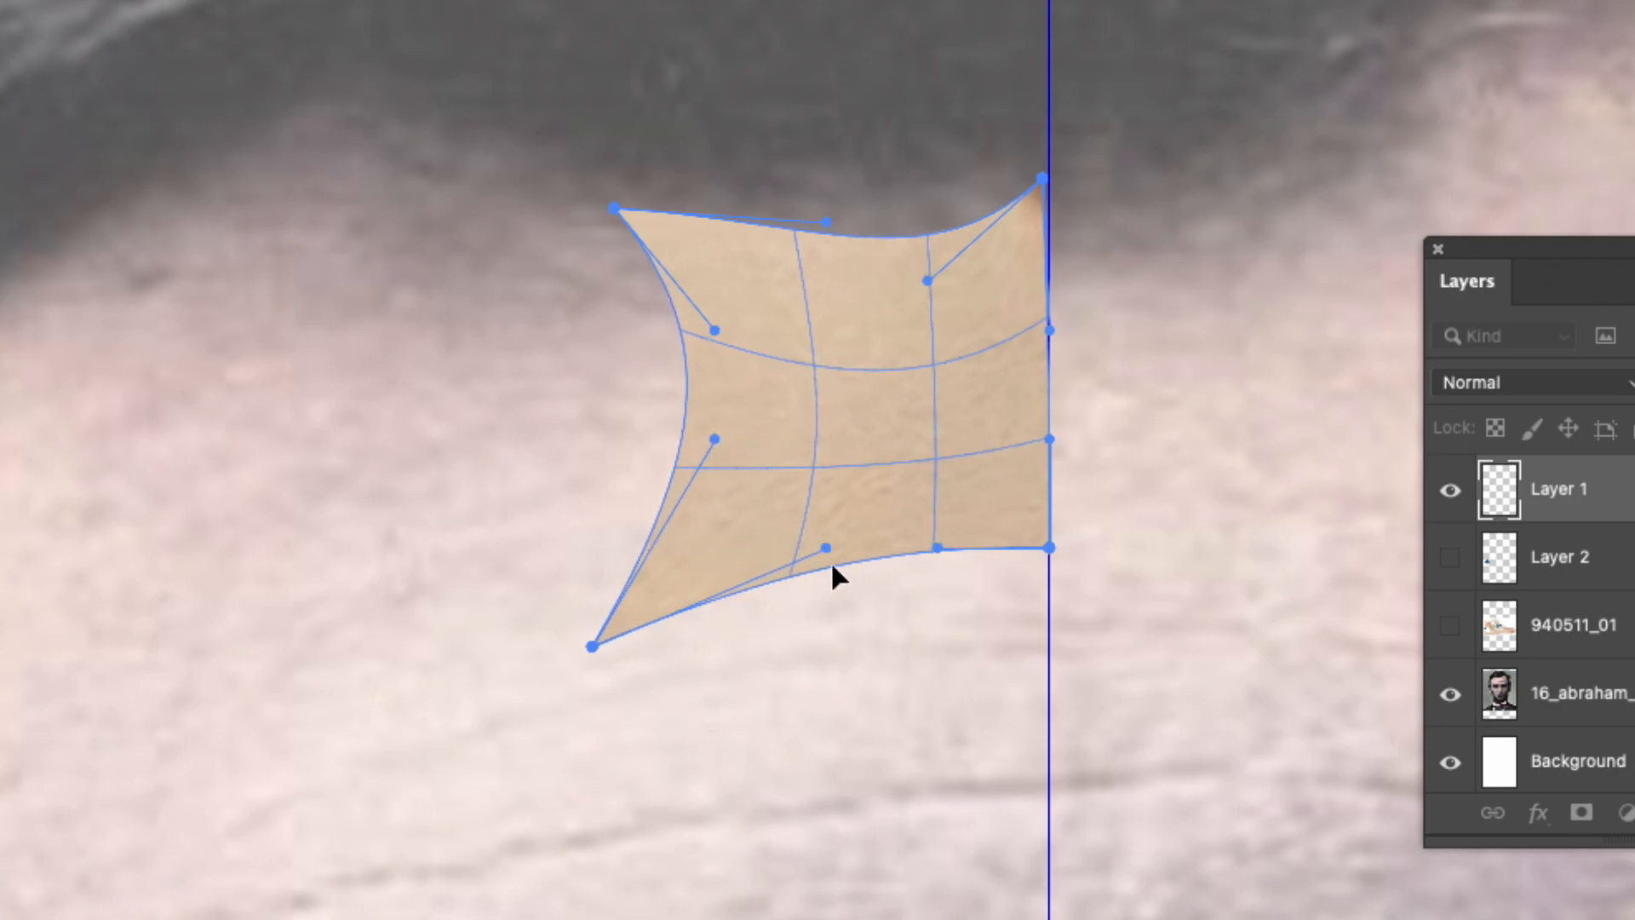
drag(824, 555, 857, 758)
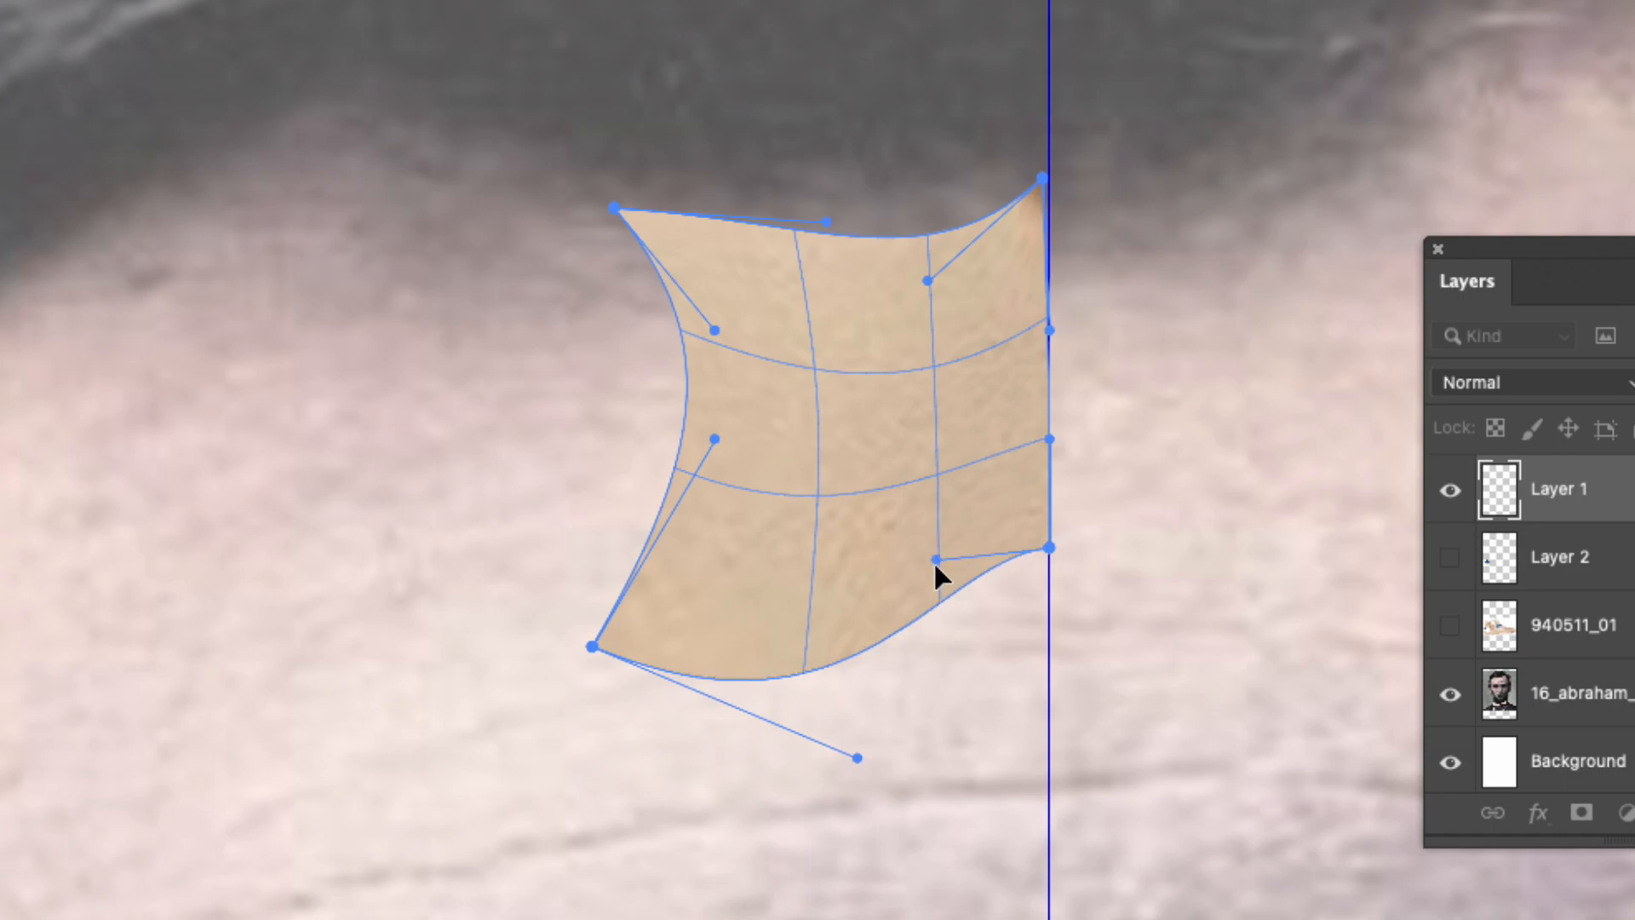
drag(935, 559, 945, 705)
drag(1044, 555, 1048, 730)
drag(720, 444, 586, 429)
drag(713, 334, 616, 330)
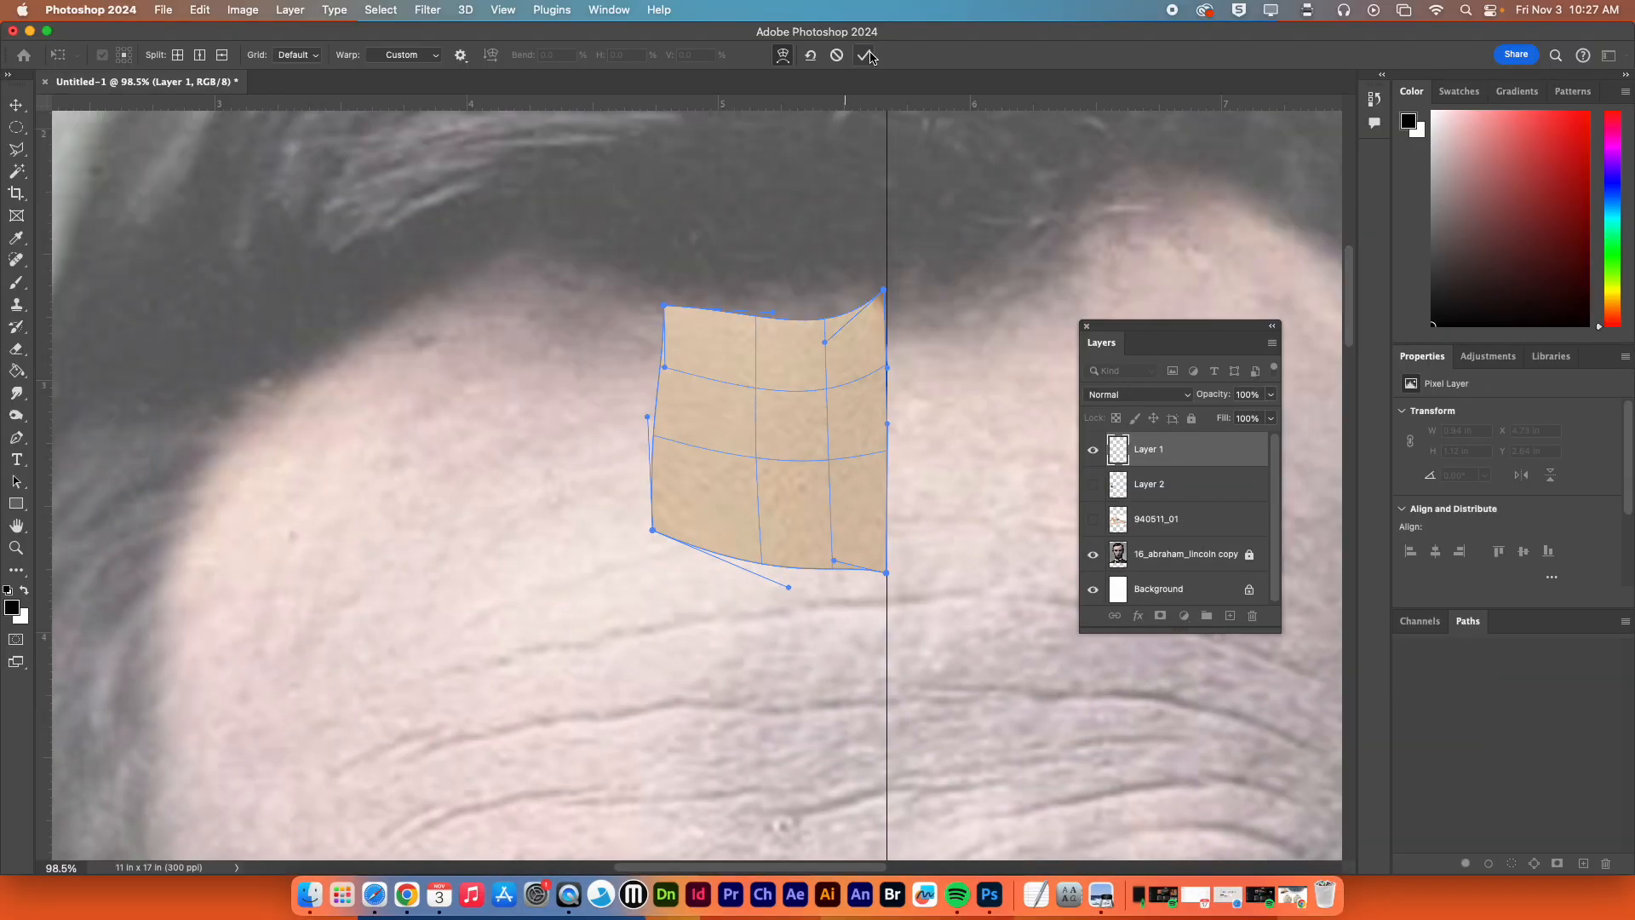
click(867, 56)
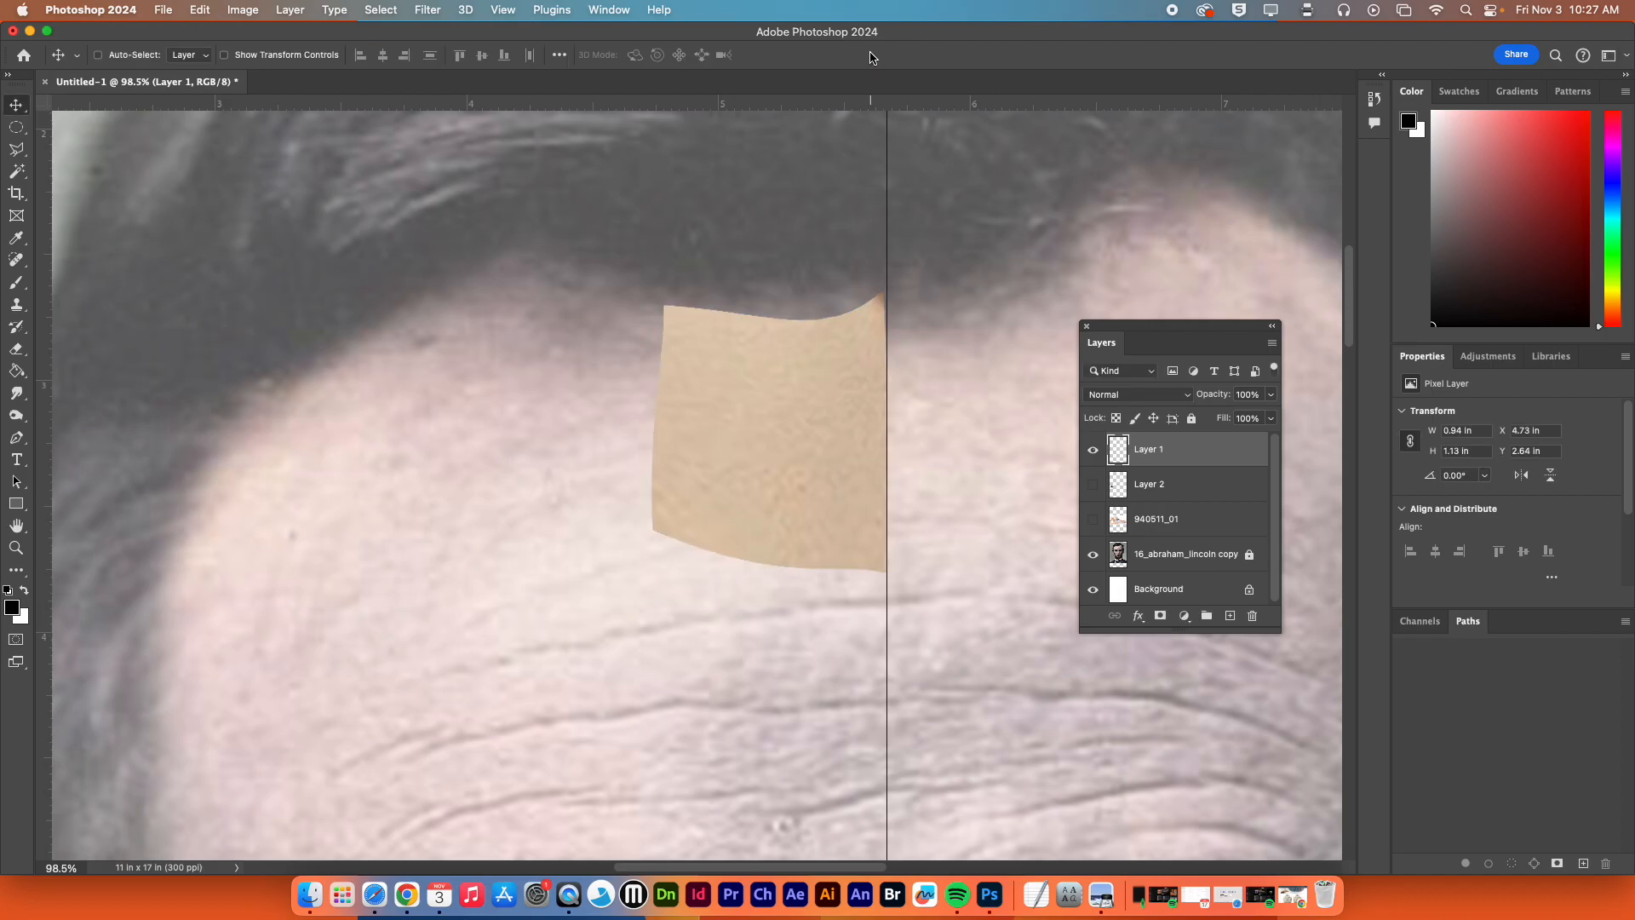
Hide Layer 1, then select the 940511_01 sneaker layer and make it visible
key(super+0)
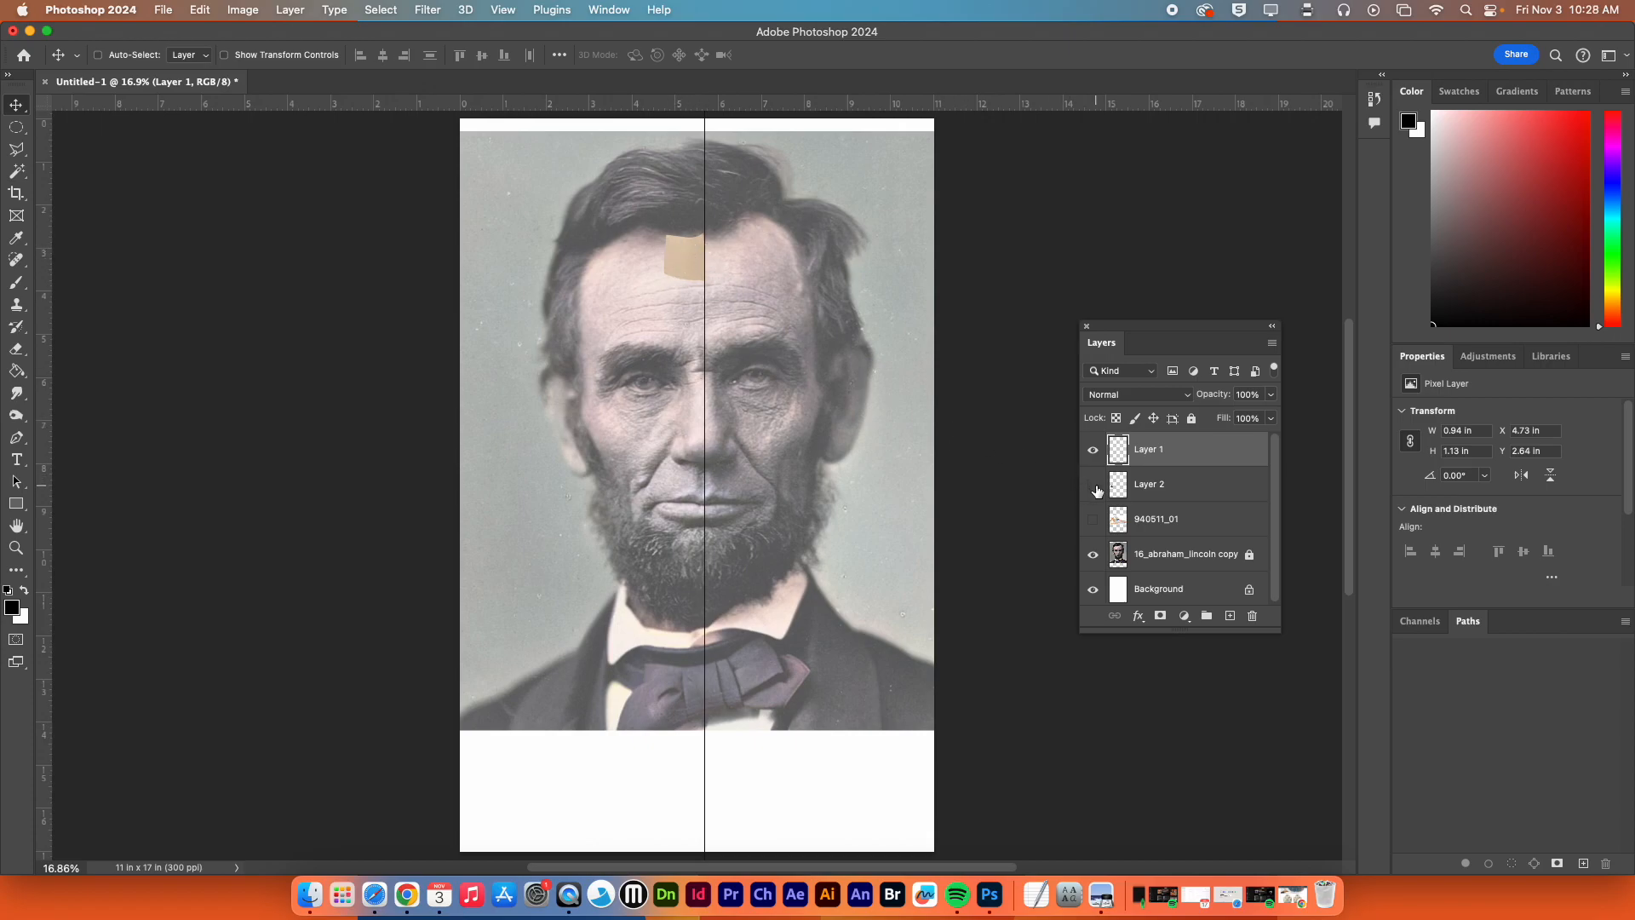
click(1093, 455)
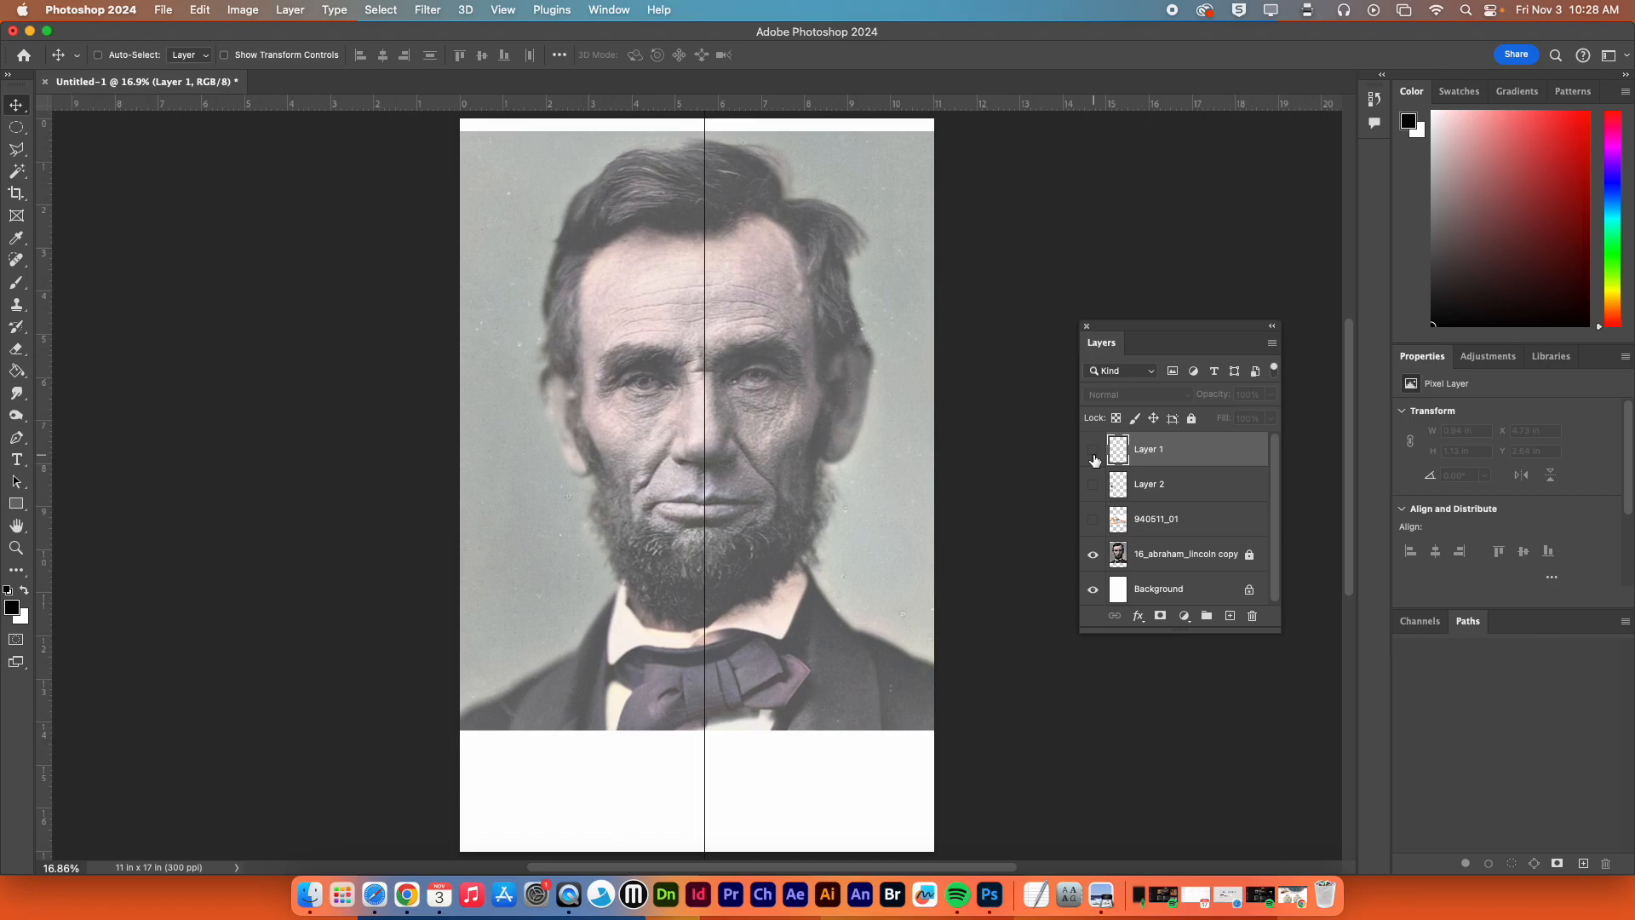
click(1177, 525)
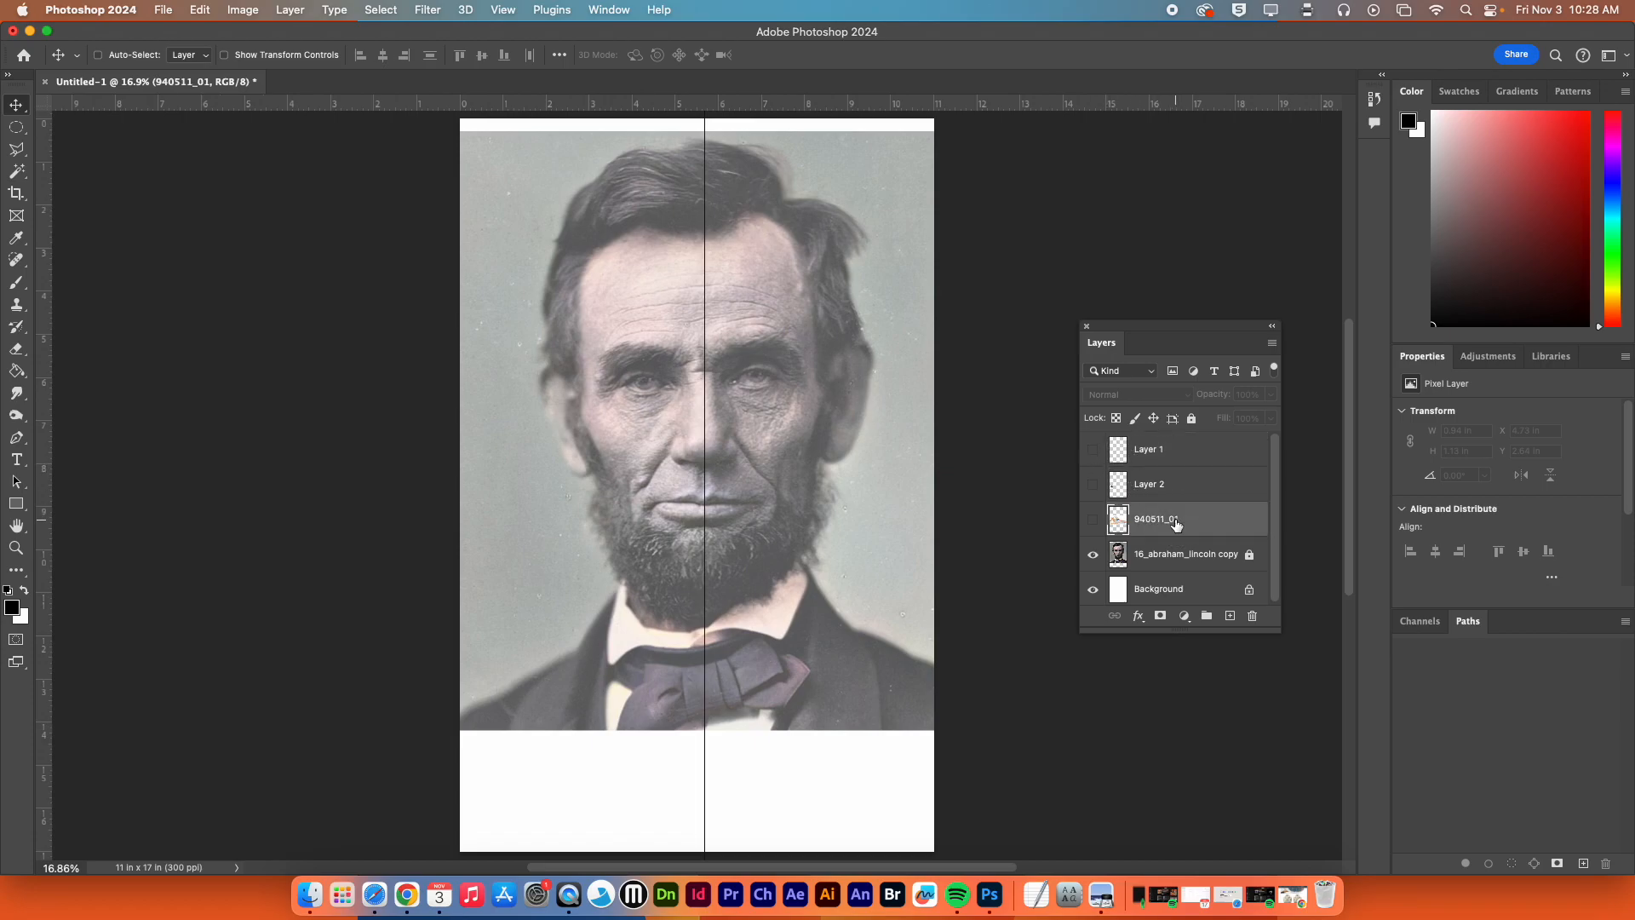
click(1094, 520)
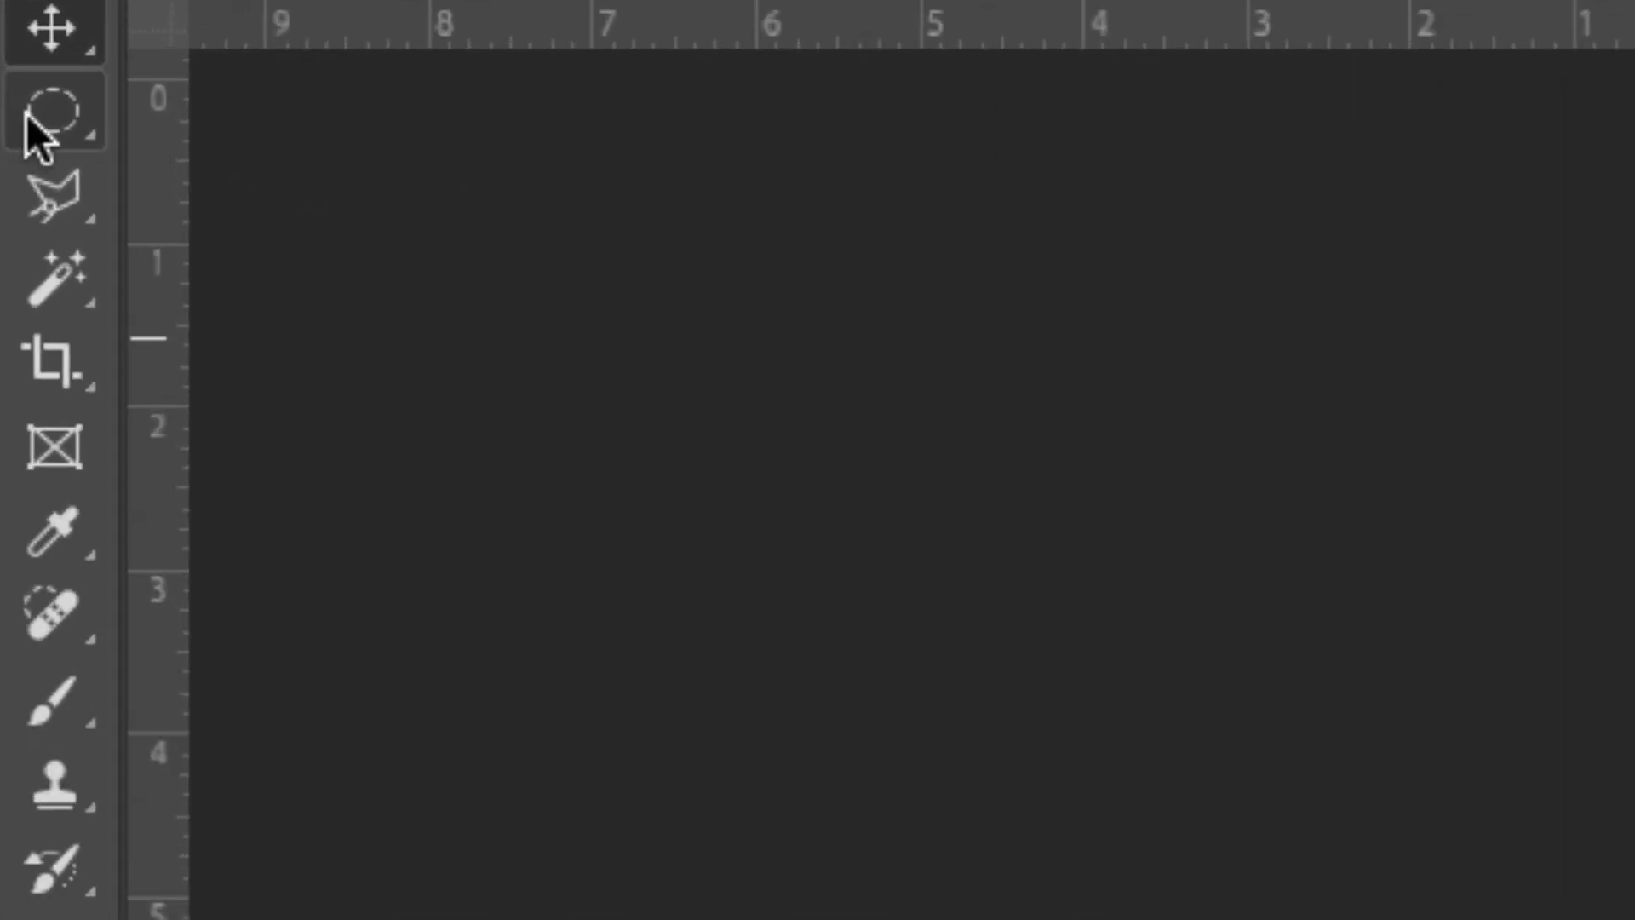
Outline the sneaker's cream strip around the lower blue stitching with the freehand Lasso Tool
right_click(34, 132)
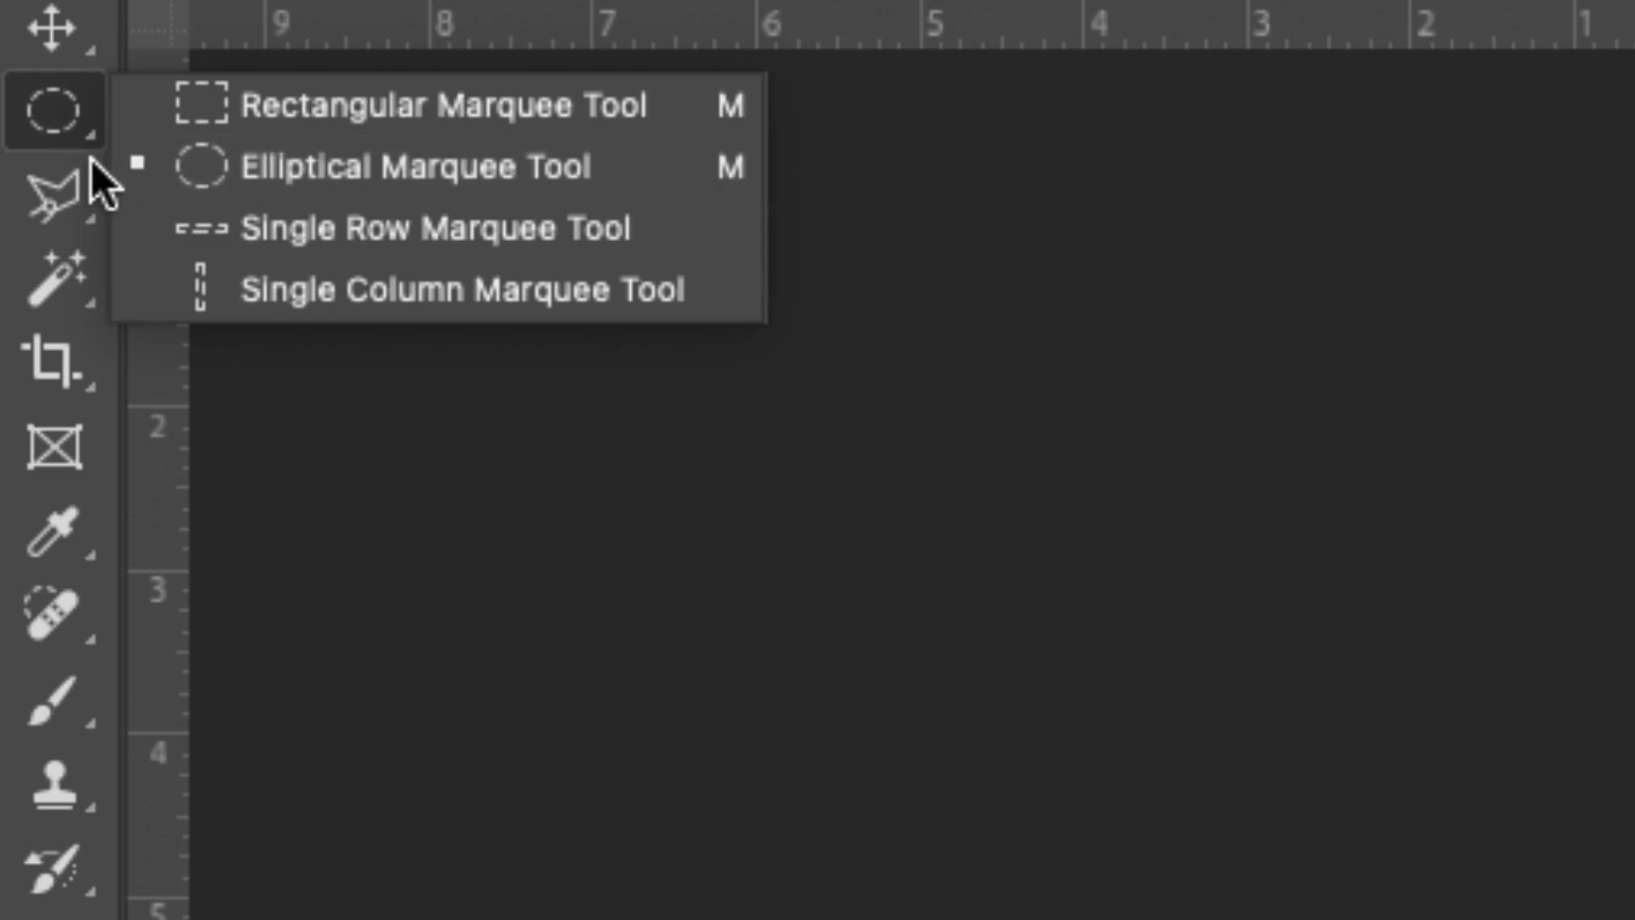
right_click(49, 183)
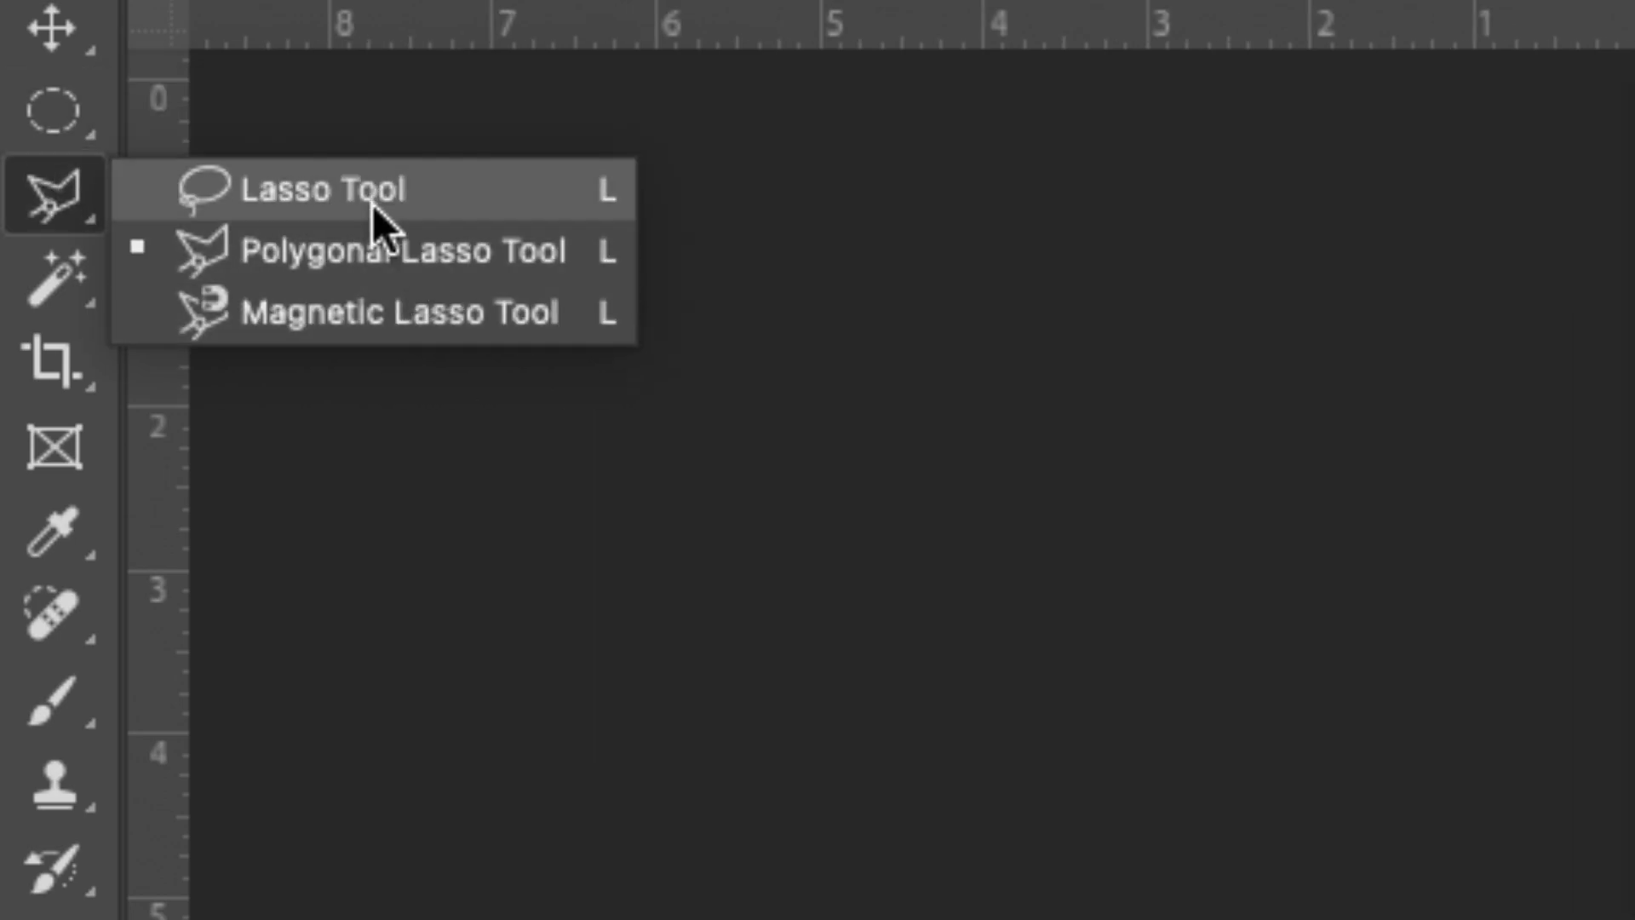
click(300, 188)
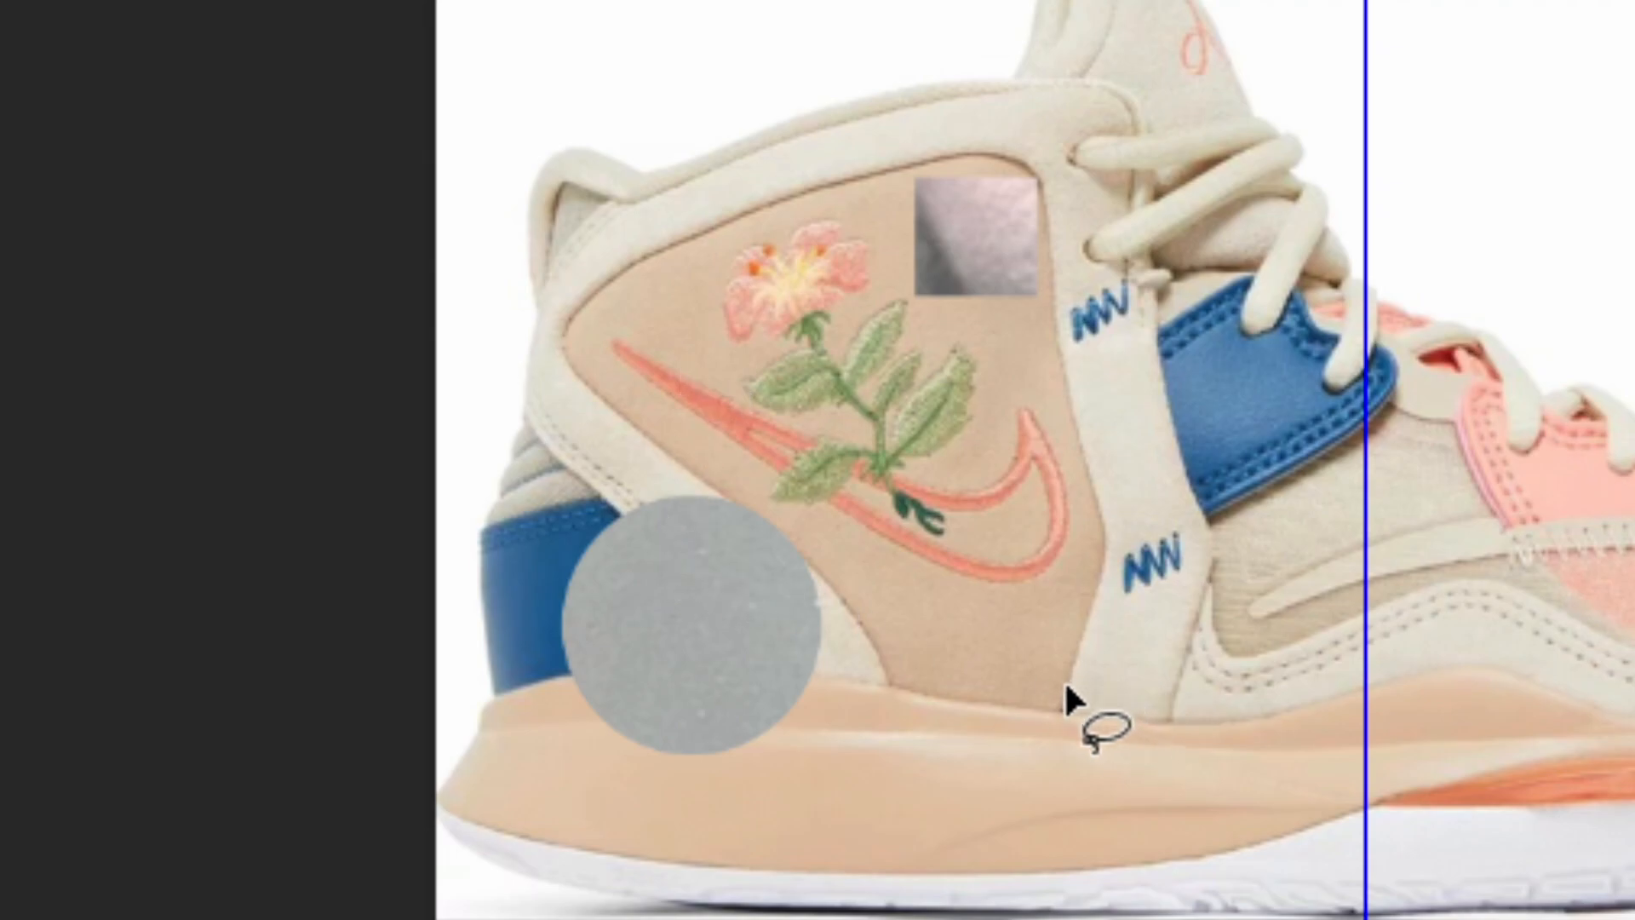
mouse_move(1062, 705)
mouse_down()
mouse_move(1107, 540)
mouse_move(1061, 416)
mouse_move(1093, 381)
mouse_move(1166, 374)
mouse_move(1216, 558)
mouse_move(1203, 615)
mouse_move(1168, 714)
mouse_move(1065, 709)
mouse_up()
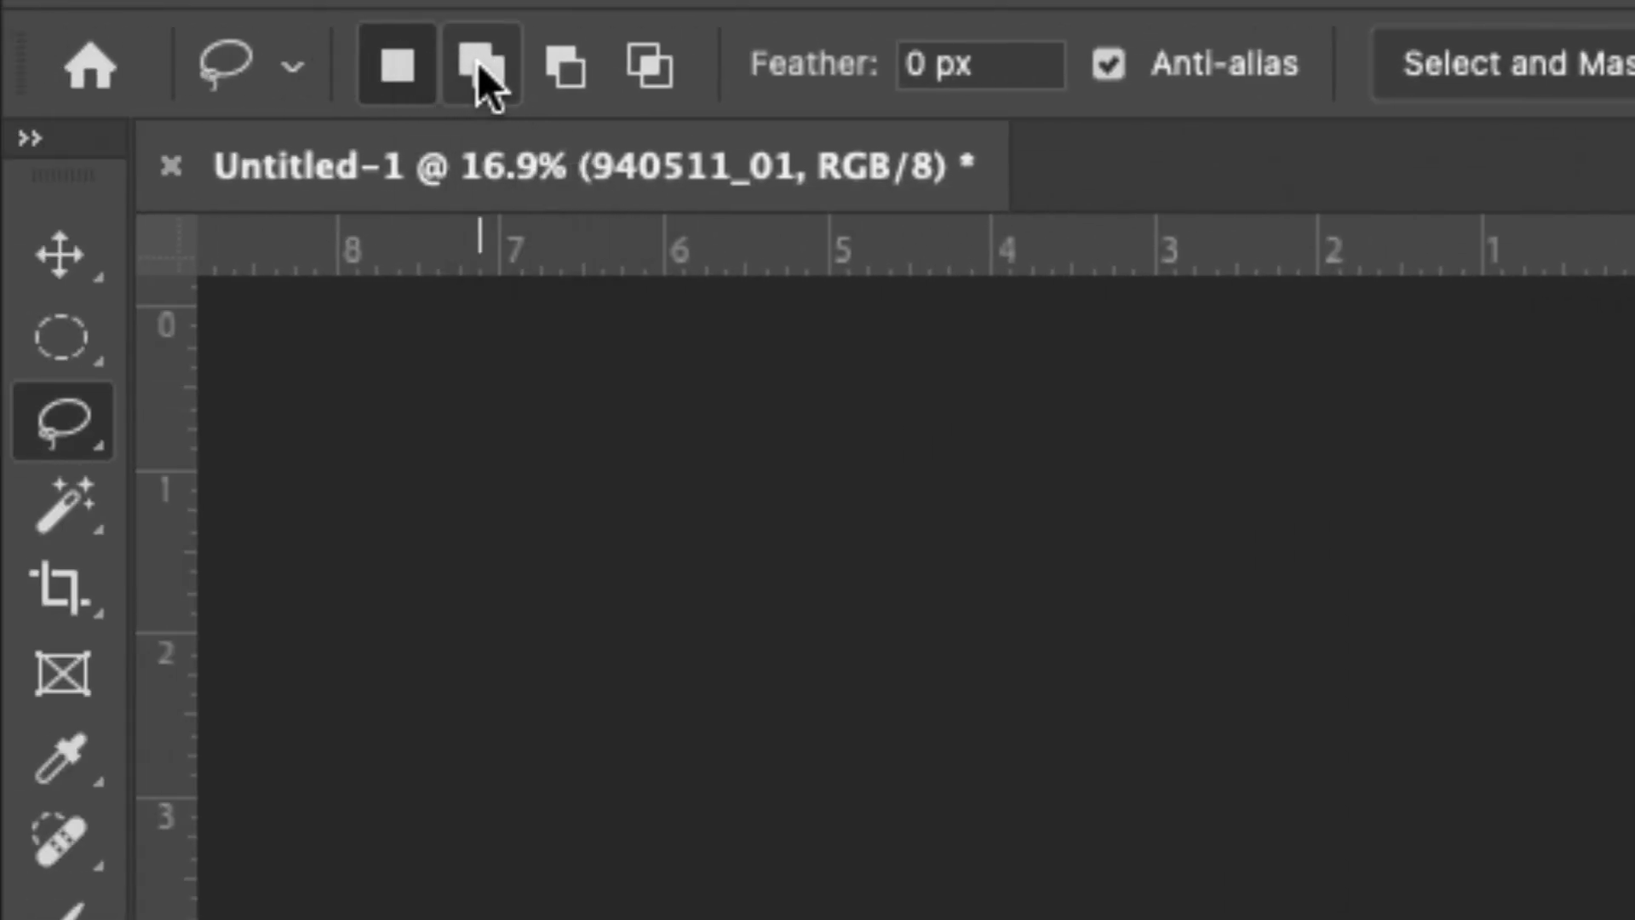
Add freehand lasso areas to the strip selection at its lower right, on the mesh, and over the tan panel on its left
click(478, 68)
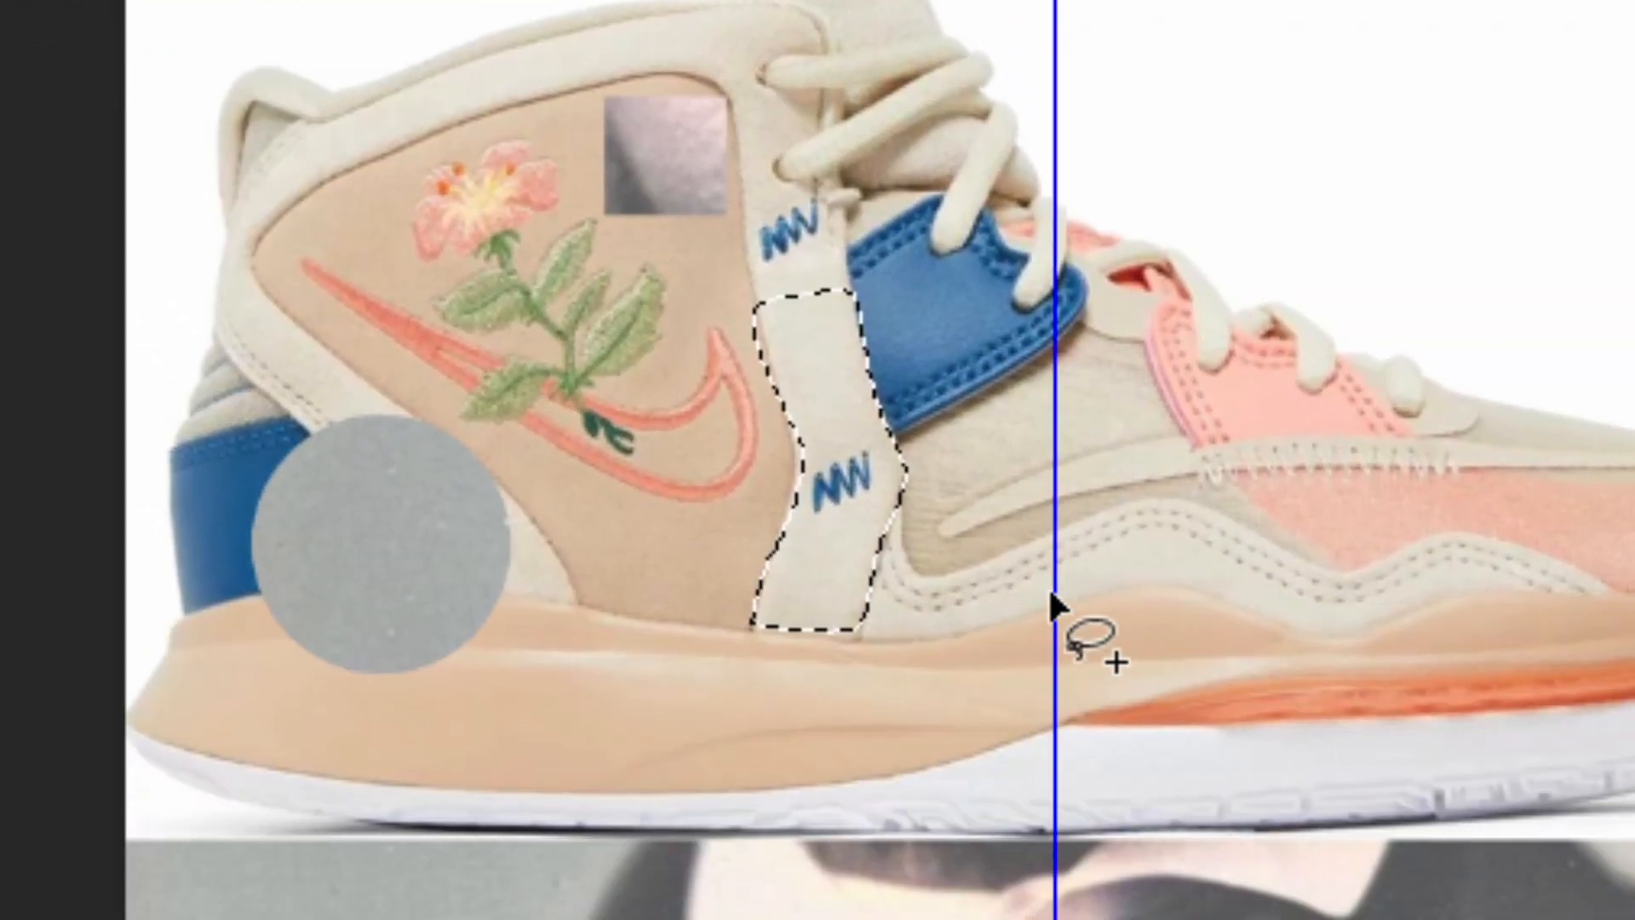
mouse_move(901, 478)
mouse_down()
mouse_move(905, 558)
mouse_move(993, 612)
mouse_move(918, 637)
mouse_move(827, 596)
mouse_move(833, 626)
mouse_up()
mouse_move(962, 430)
mouse_down()
mouse_move(940, 377)
mouse_move(977, 405)
mouse_up()
mouse_move(686, 520)
mouse_down()
mouse_move(682, 571)
mouse_move(707, 514)
mouse_up()
mouse_move(814, 473)
mouse_down()
mouse_move(791, 540)
mouse_move(813, 494)
mouse_move(805, 398)
mouse_move(841, 511)
mouse_up()
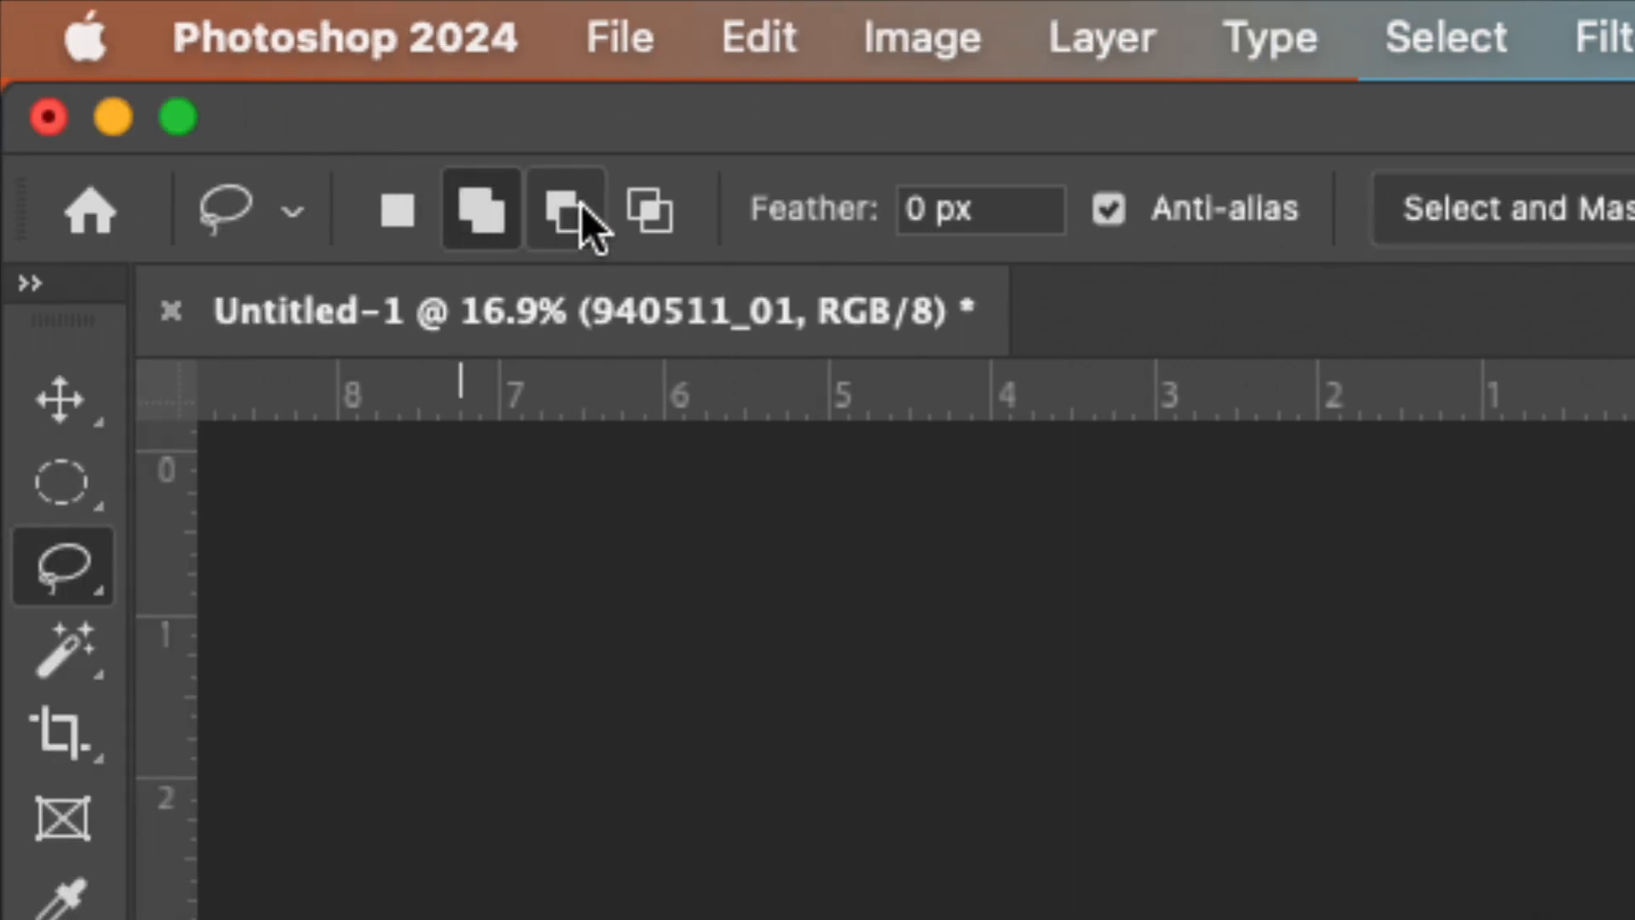
Subtract the extra areas on the tan panel, the mesh and the lower-right tail from the selection, leaving only the cream strip
click(582, 213)
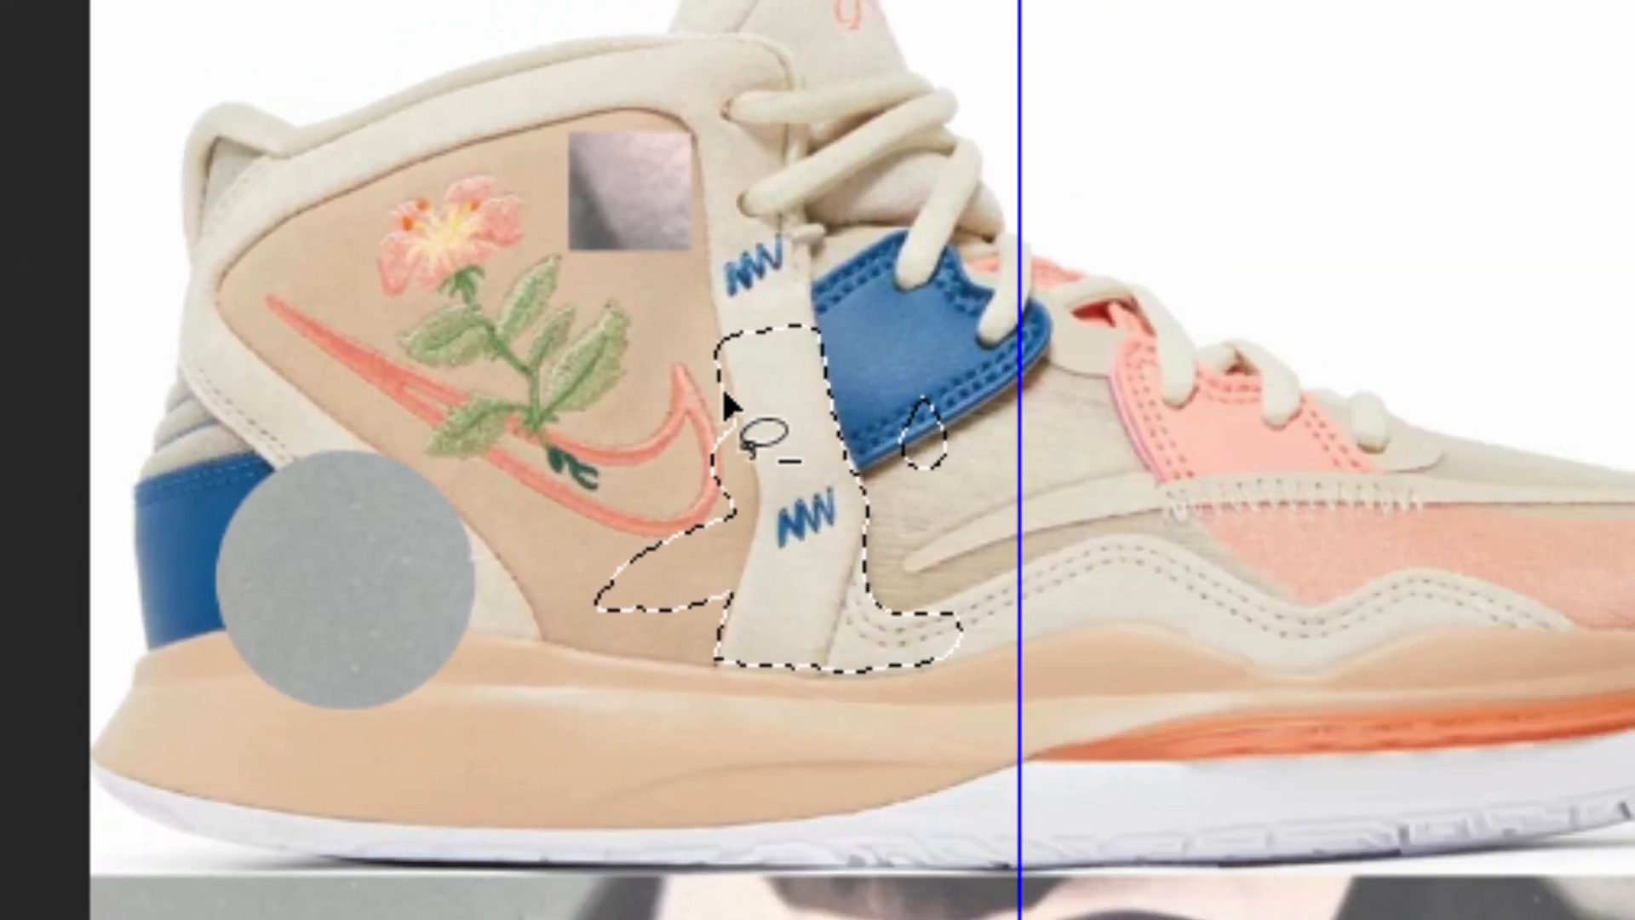
mouse_move(725, 400)
mouse_down()
mouse_move(761, 505)
mouse_move(756, 551)
mouse_move(701, 646)
mouse_move(576, 340)
mouse_move(726, 400)
mouse_up()
mouse_move(905, 364)
mouse_down()
mouse_move(886, 460)
mouse_move(1003, 468)
mouse_move(928, 293)
mouse_up()
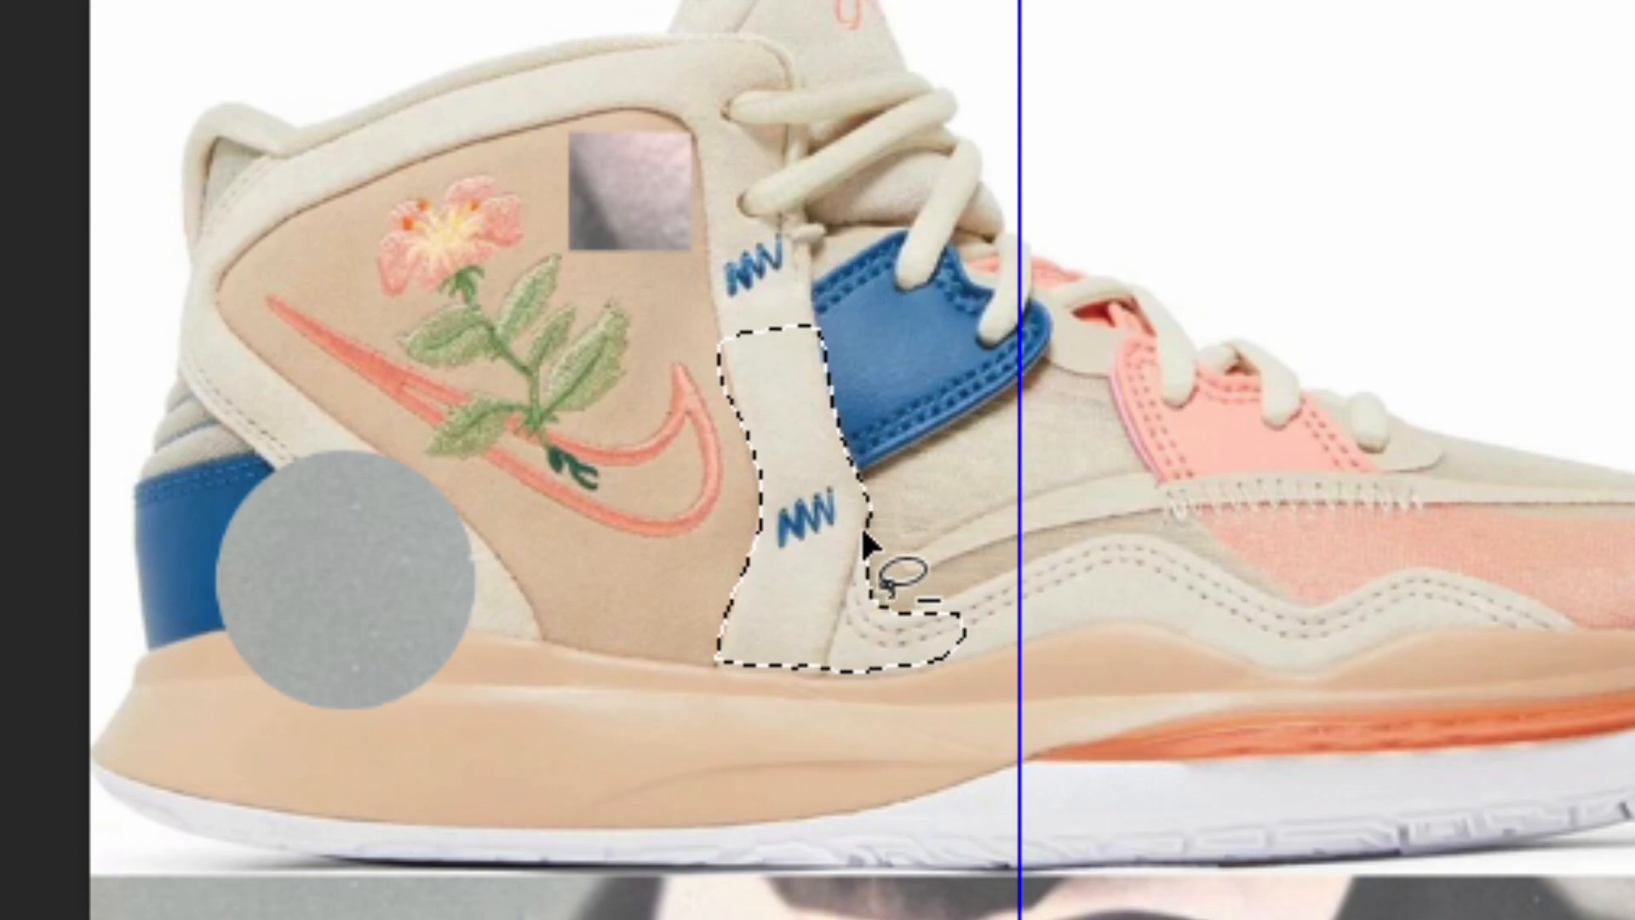
mouse_move(862, 529)
mouse_down()
mouse_move(837, 622)
mouse_move(860, 720)
mouse_move(984, 549)
mouse_move(881, 486)
mouse_up()
Cut the selected cream strip, about 0.97 by 2.1 in, onto its own layer and hide the 940511_01 layer
right_click(765, 375)
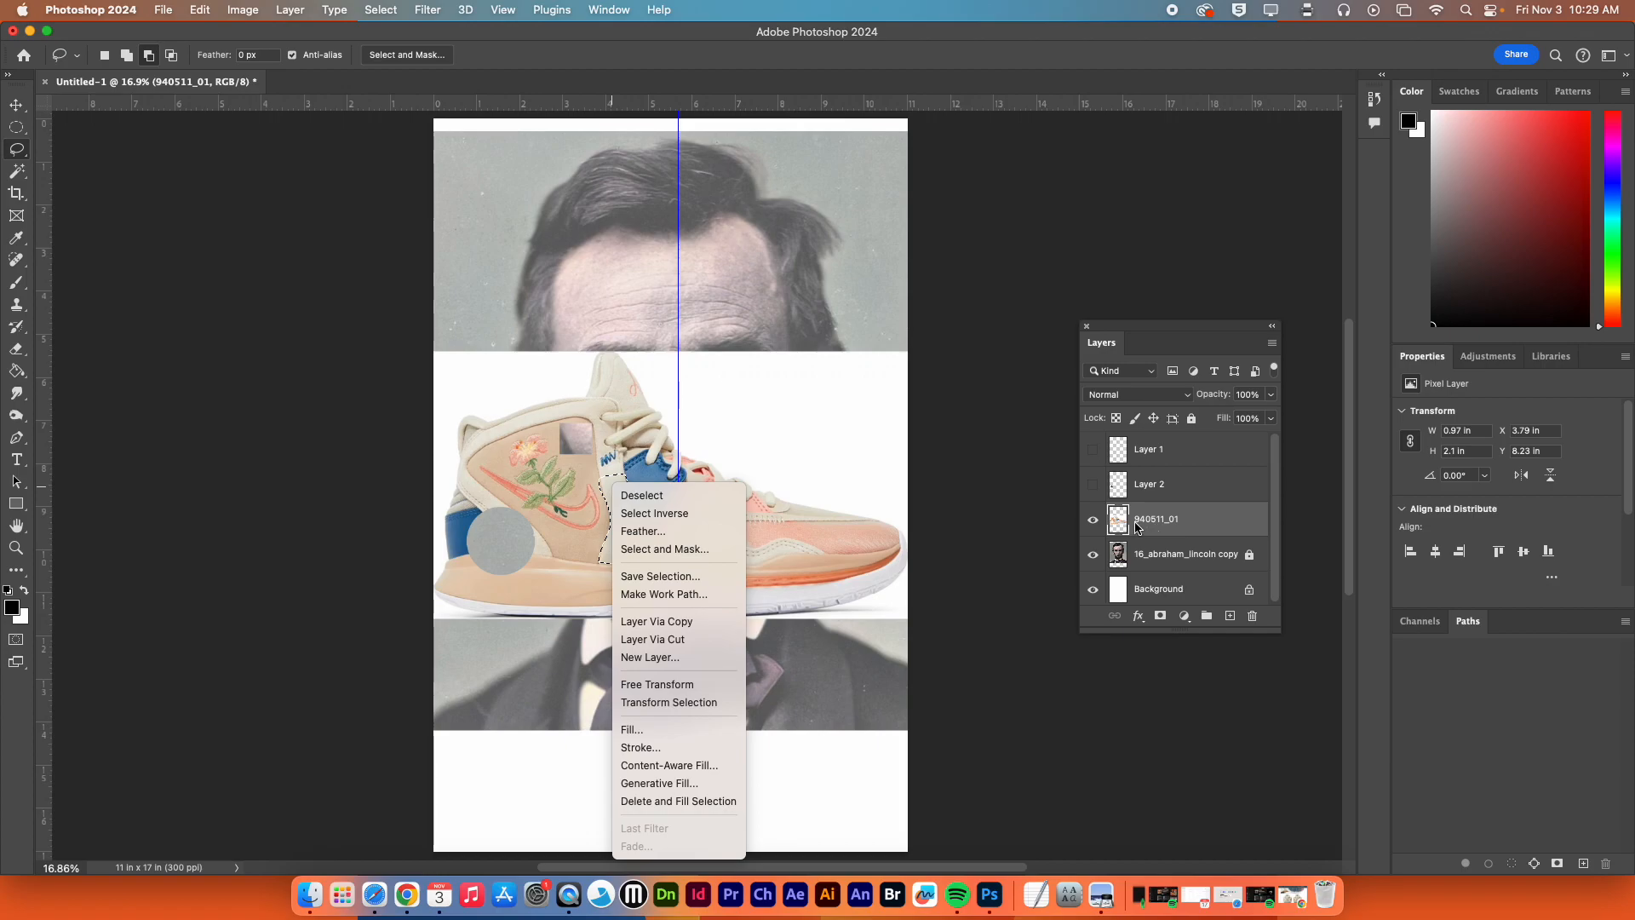
click(679, 640)
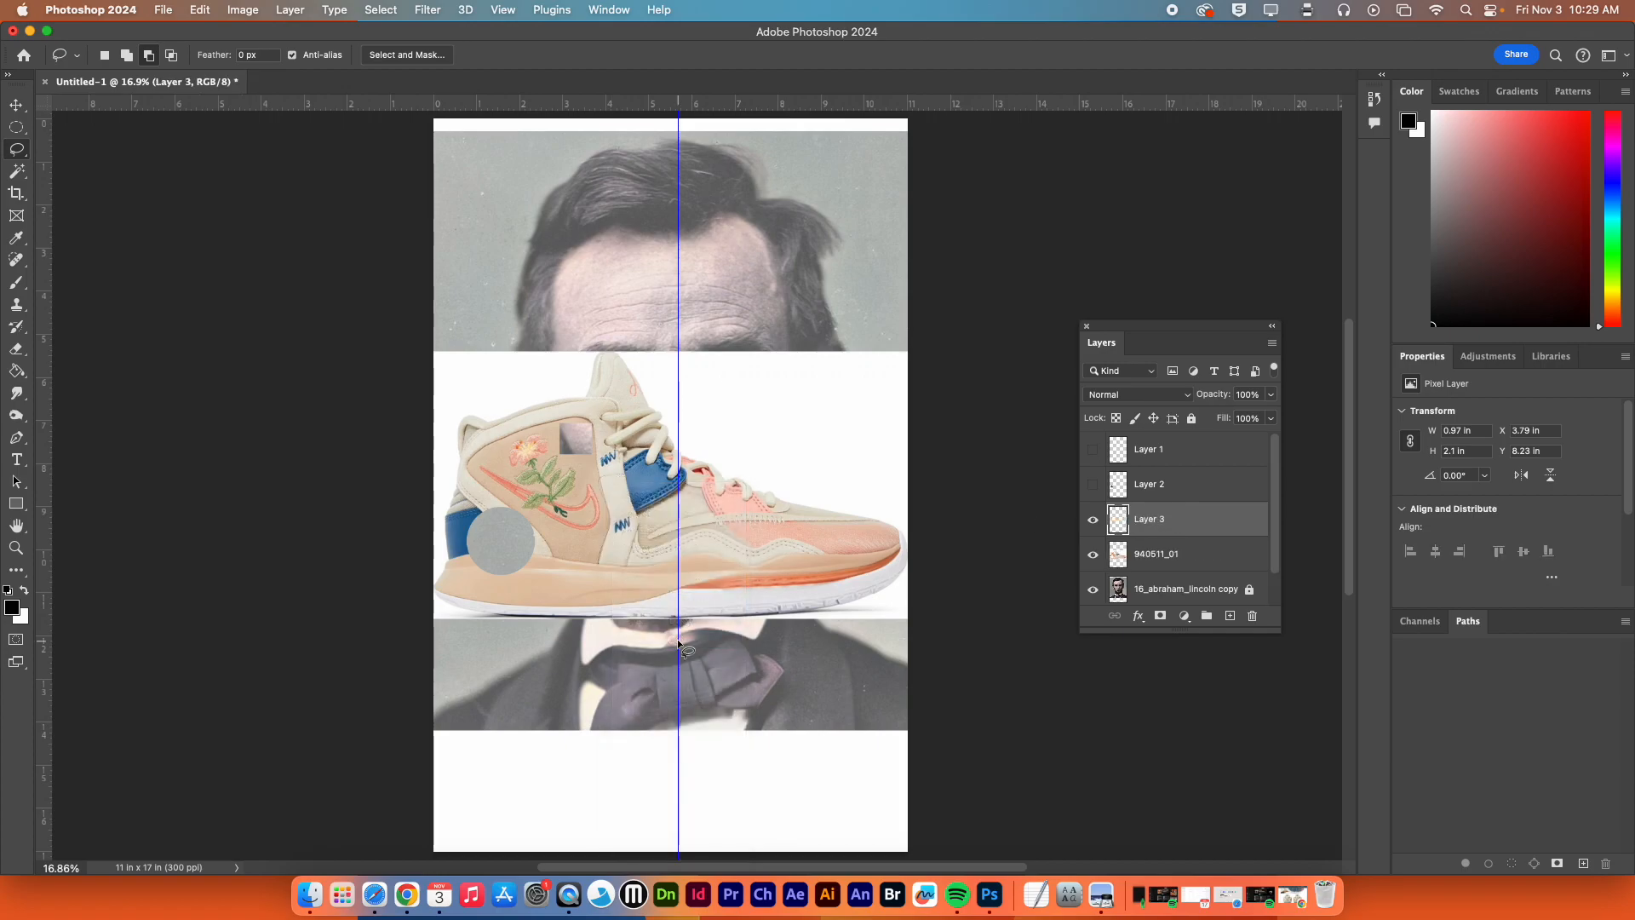
click(1097, 558)
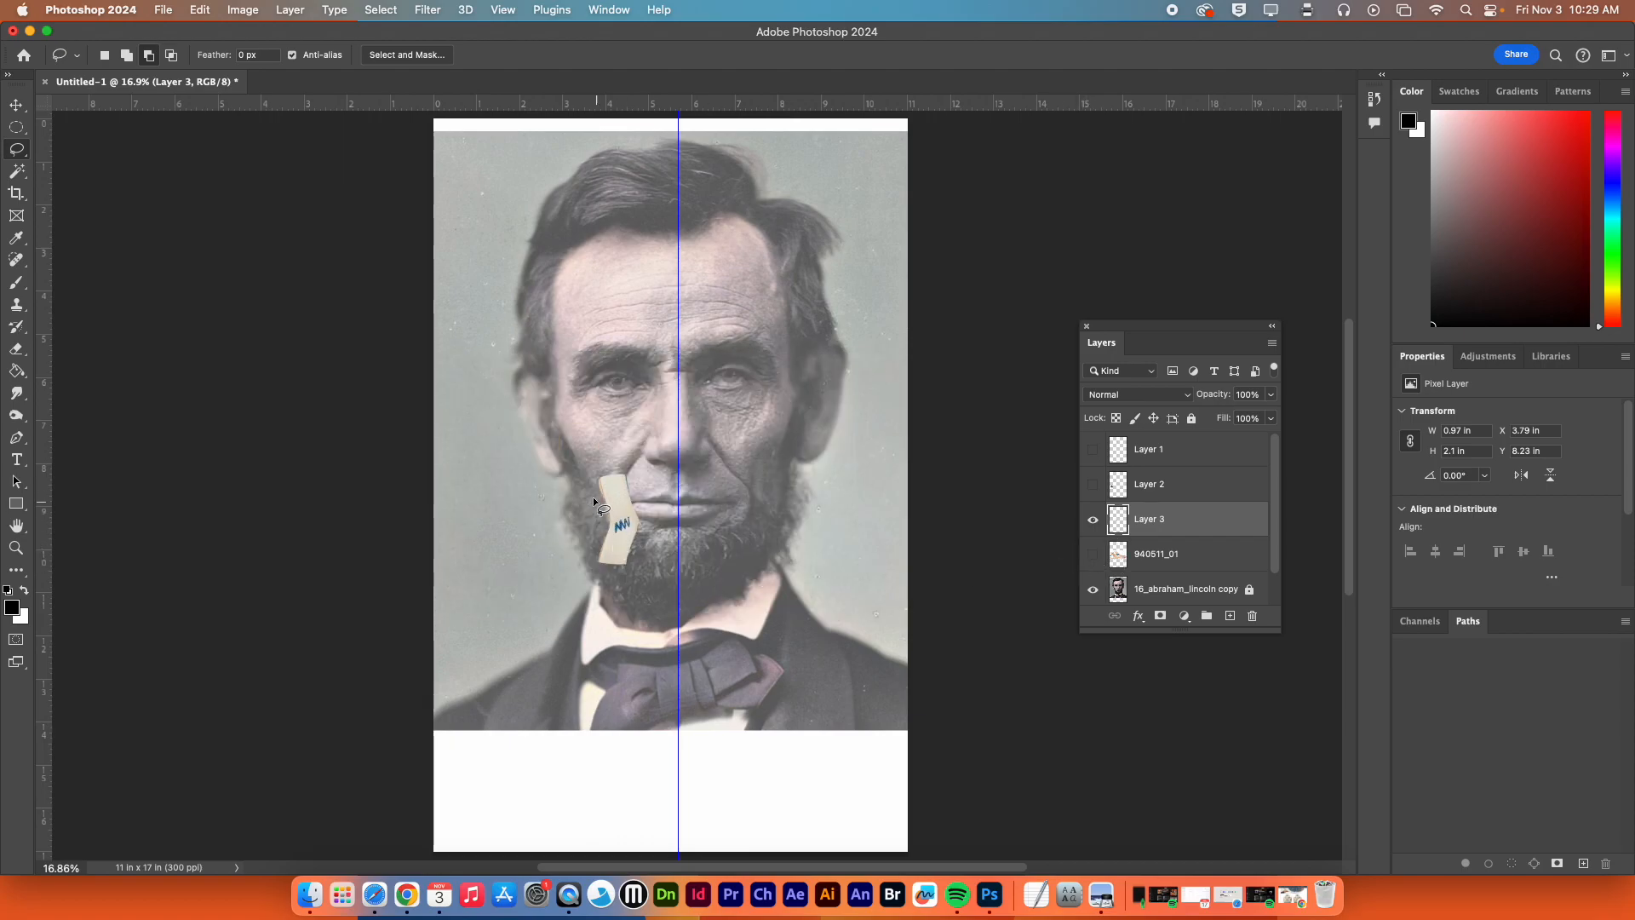
Switch to the Polygonal Lasso Tool, hide Layer 3, and show and select the 940511_01 layer
drag(16, 149, 91, 168)
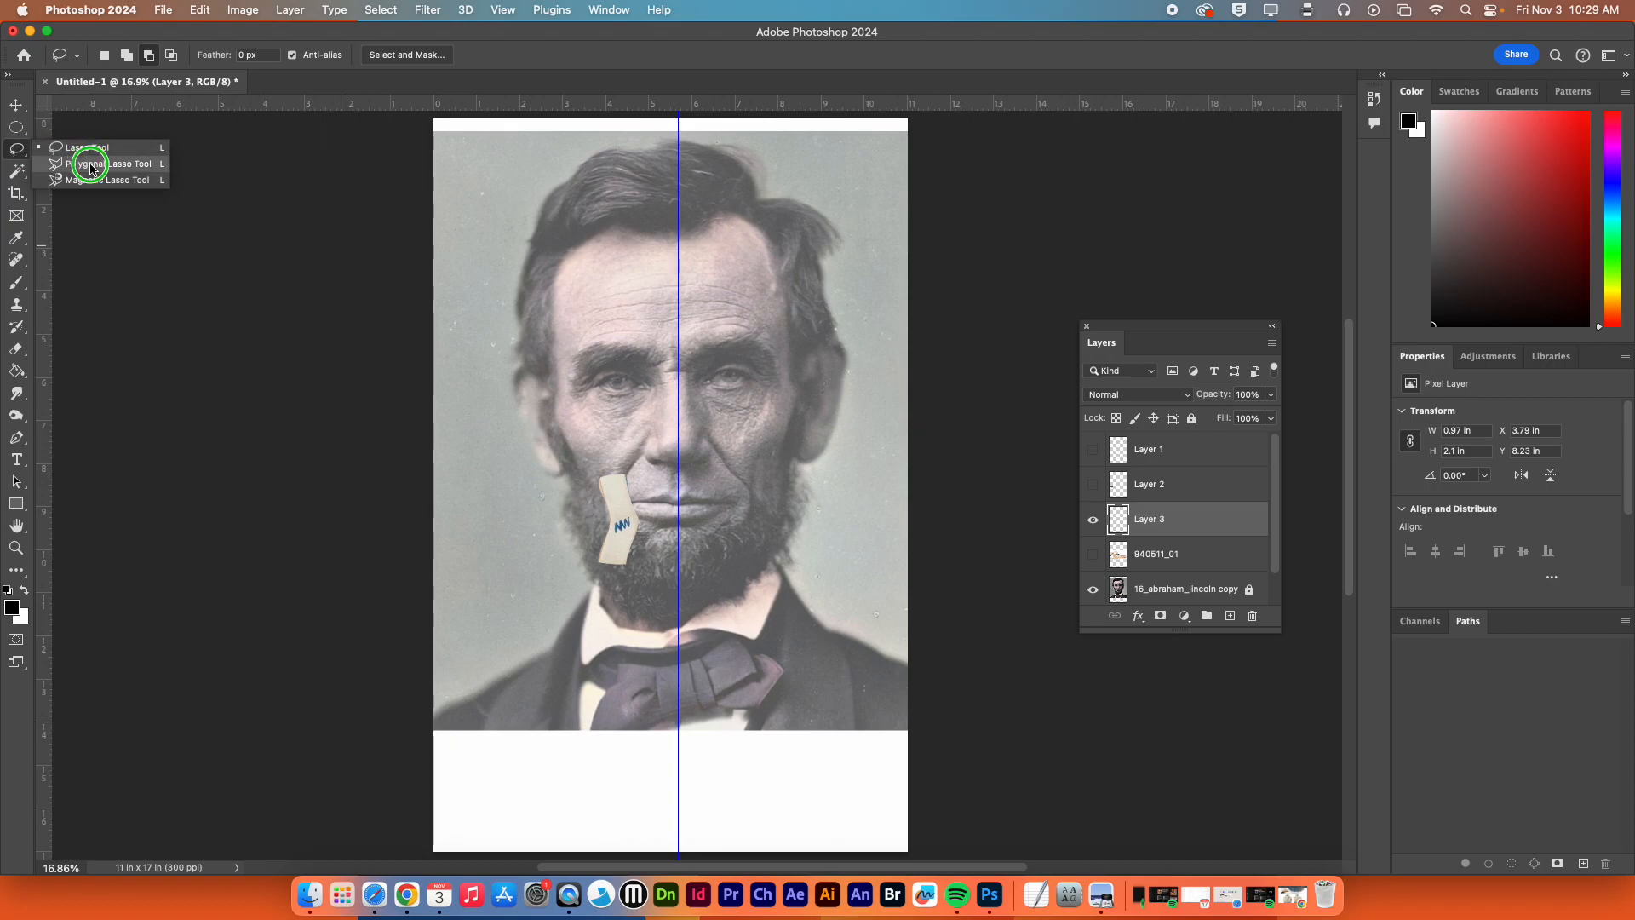
drag(91, 168, 92, 168)
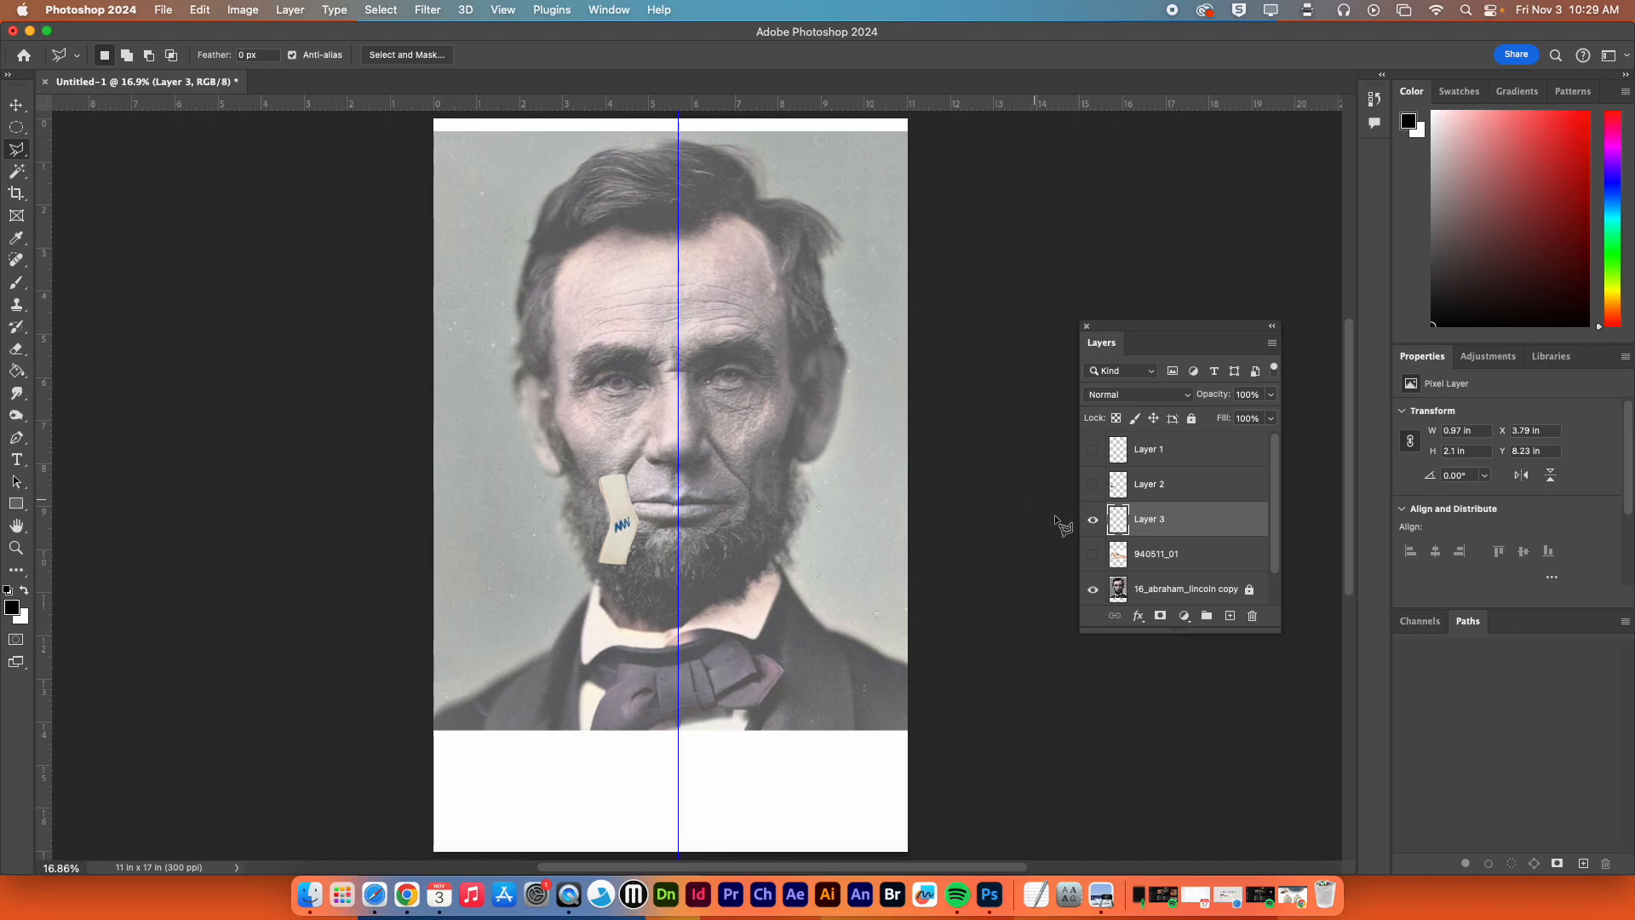
click(1094, 555)
click(1094, 522)
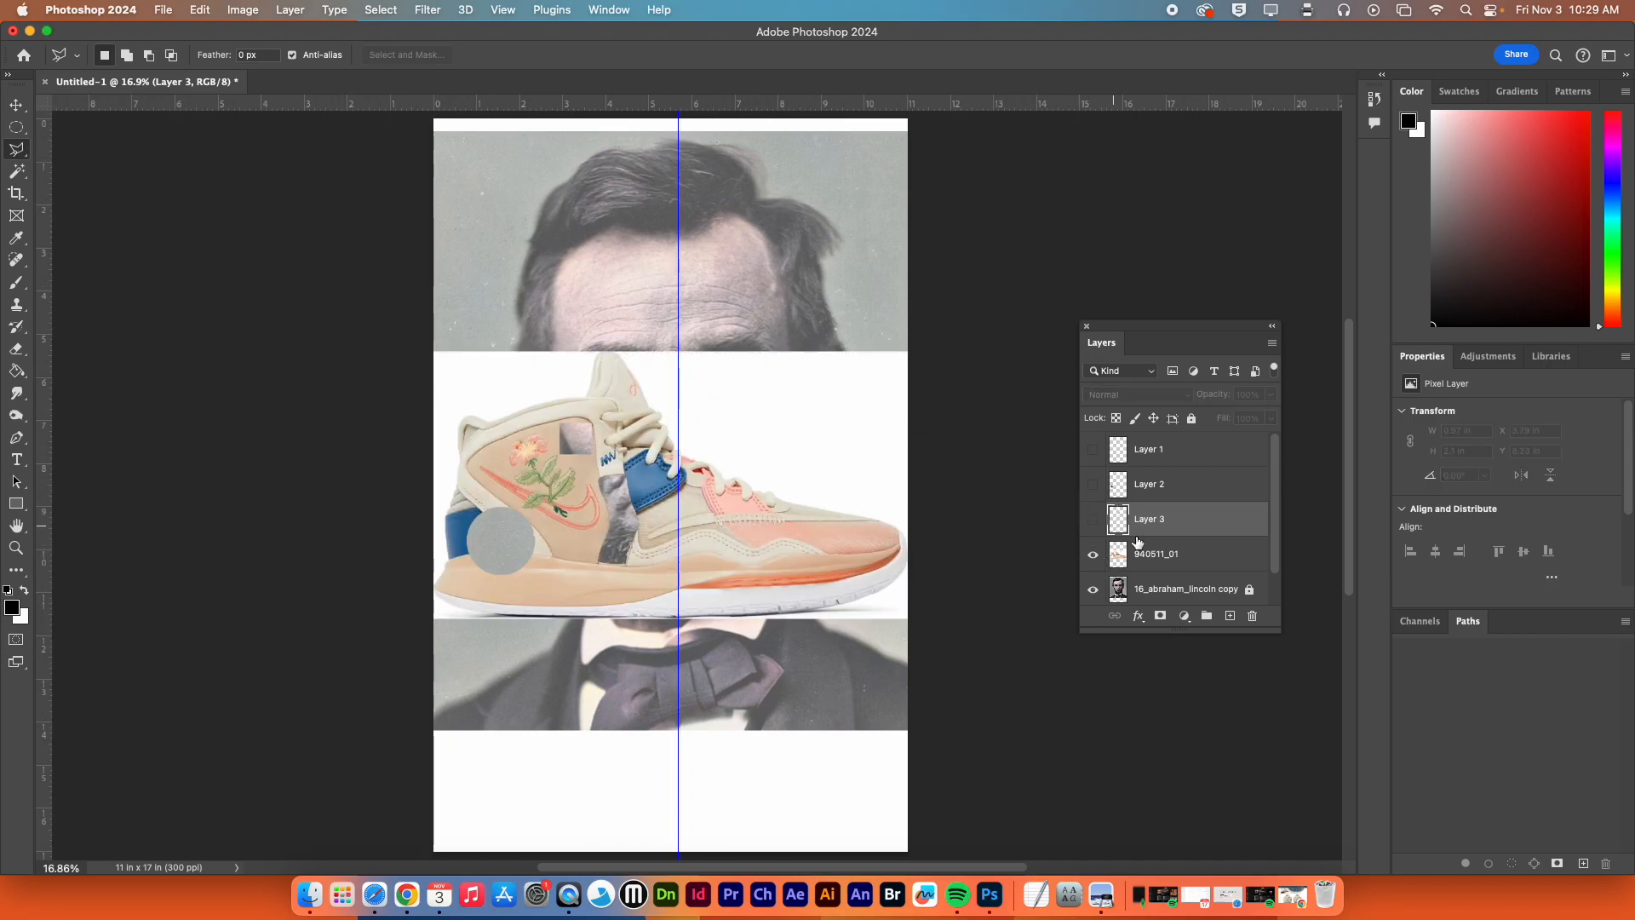
click(1195, 559)
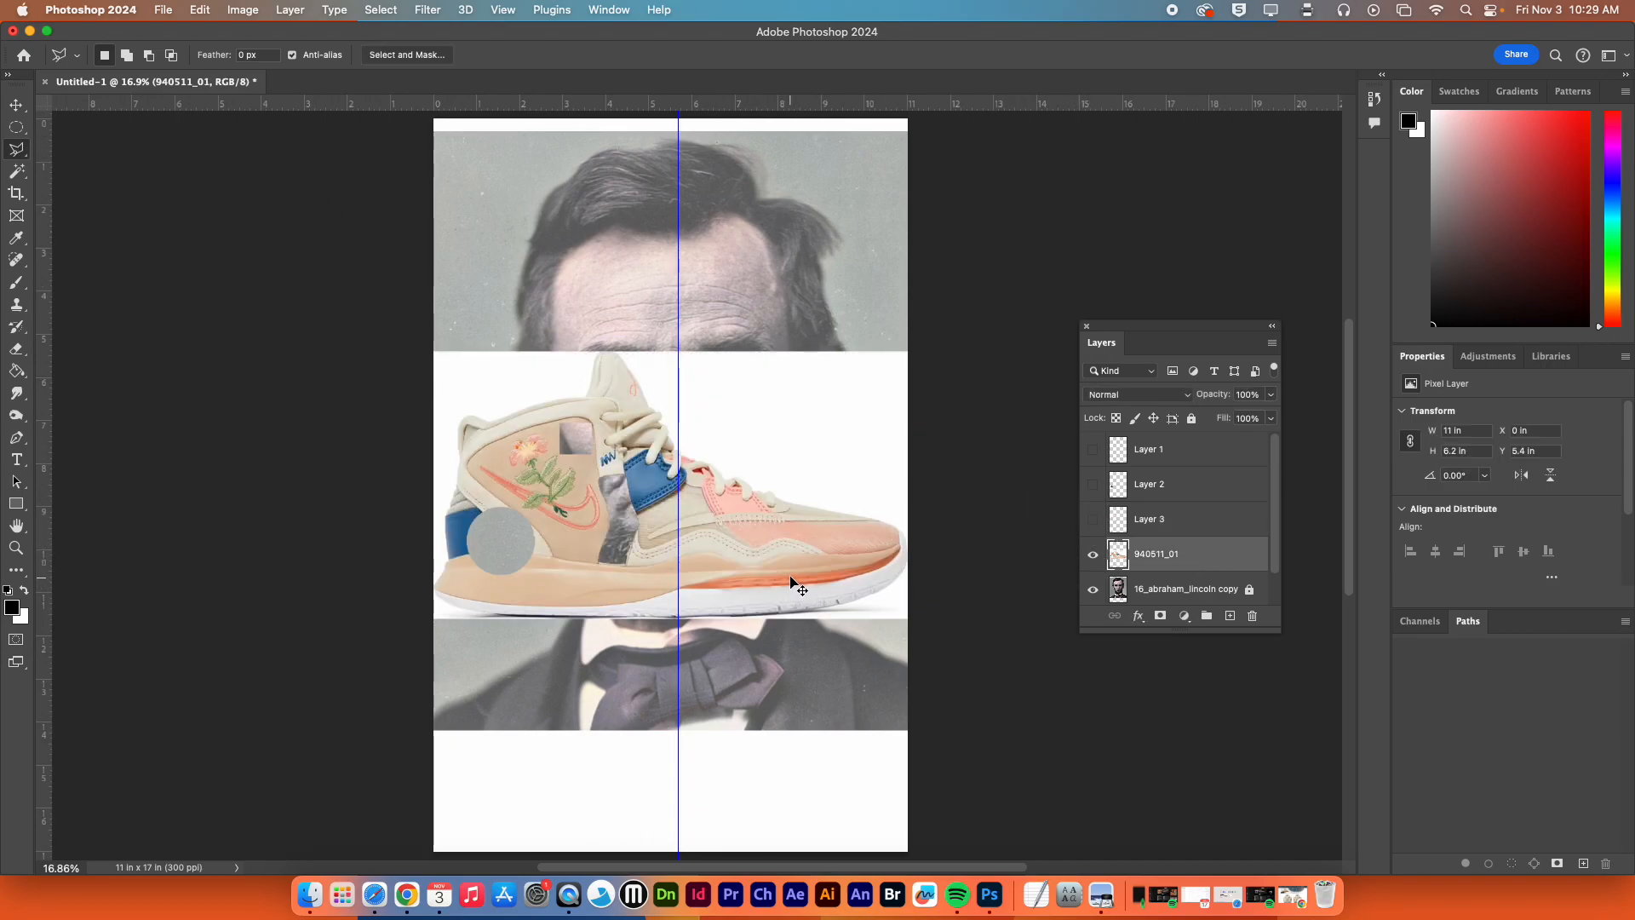
Start a polygonal lasso outline at the left tip of the orange midsole stripe and trace along its upper edge towards the toe
key(super+plus)
key(super+plus)
key(super+plus)
drag(798, 574, 543, 314)
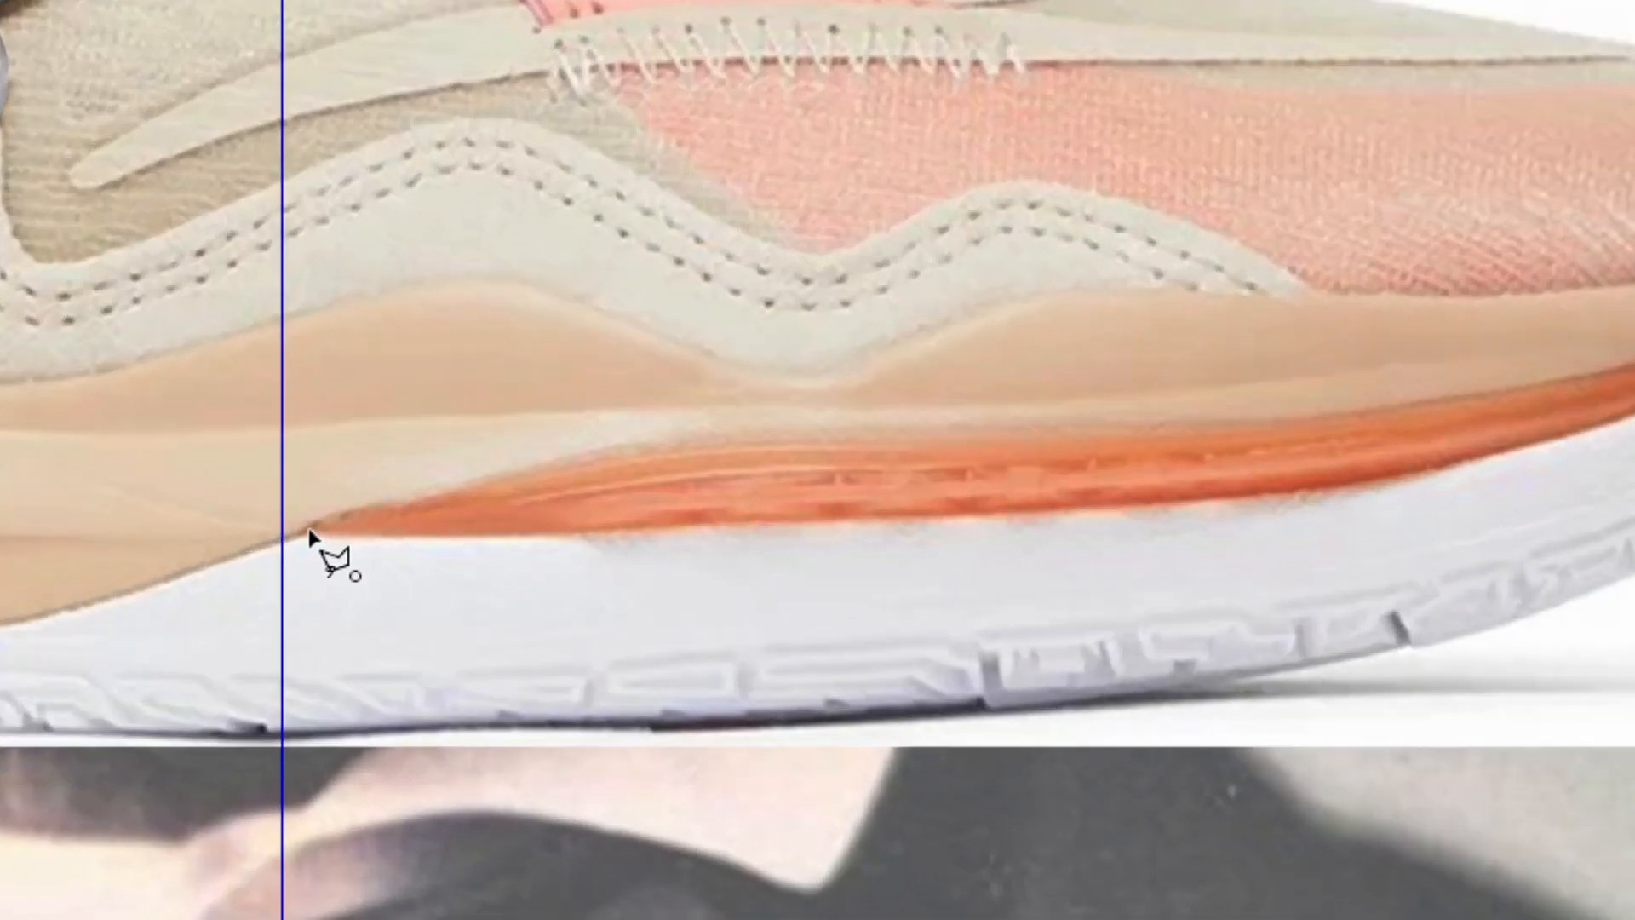
click(310, 533)
click(639, 453)
click(807, 440)
click(1269, 430)
click(1586, 377)
drag(1414, 424, 928, 458)
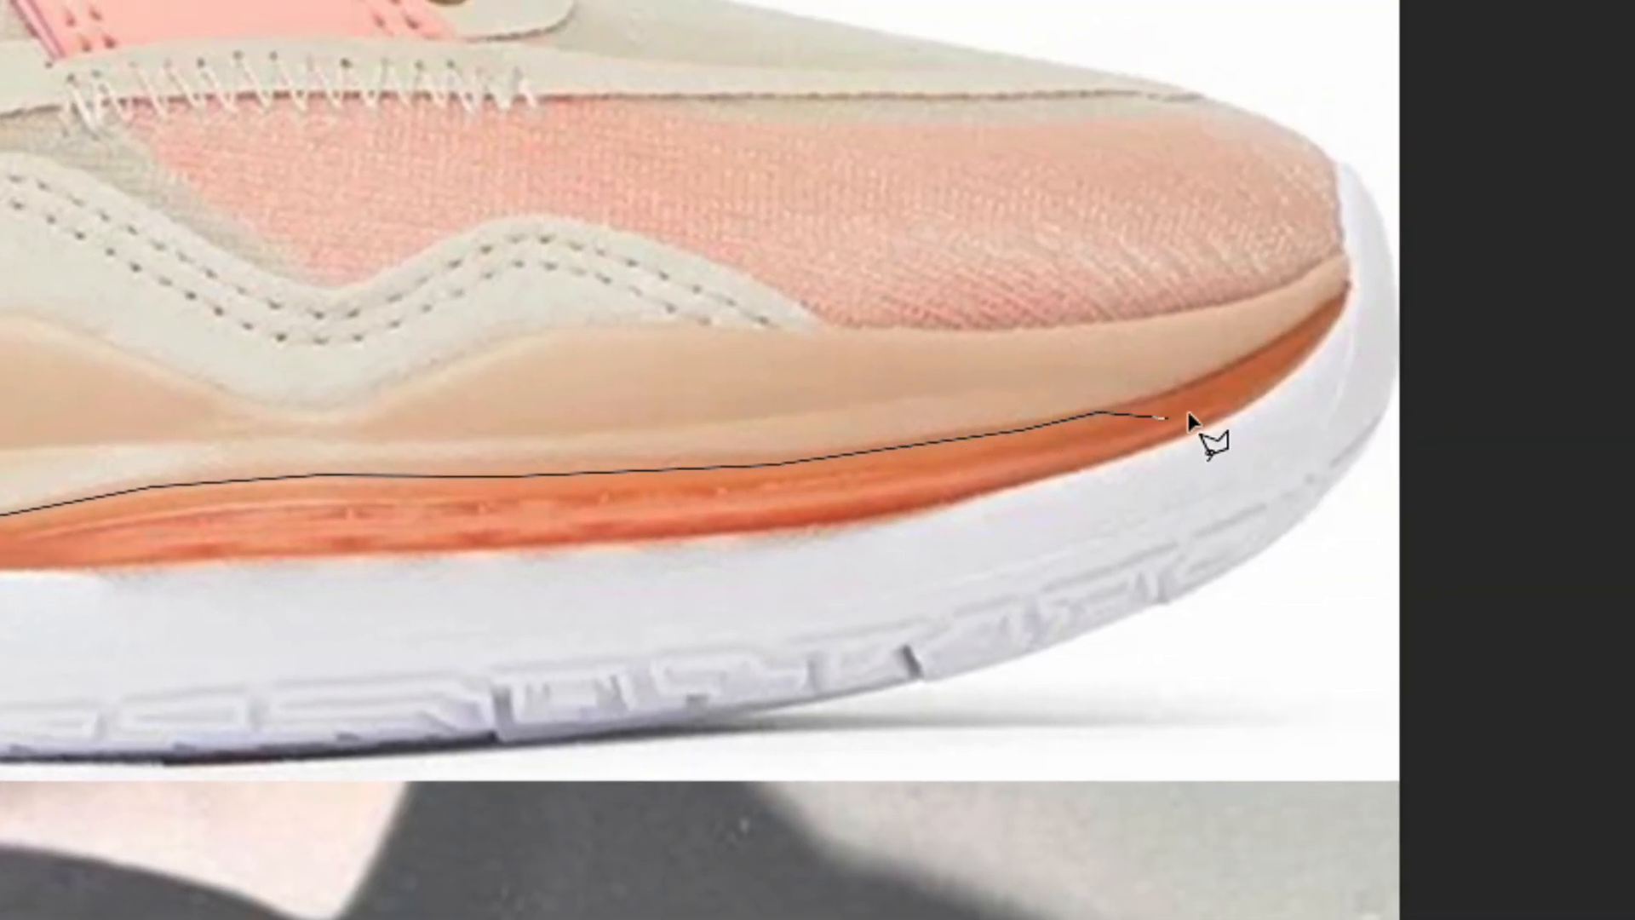
Continue the outline around the orange stripe's toe tip and back along its lower edge, closing the selection at the starting point
click(1220, 377)
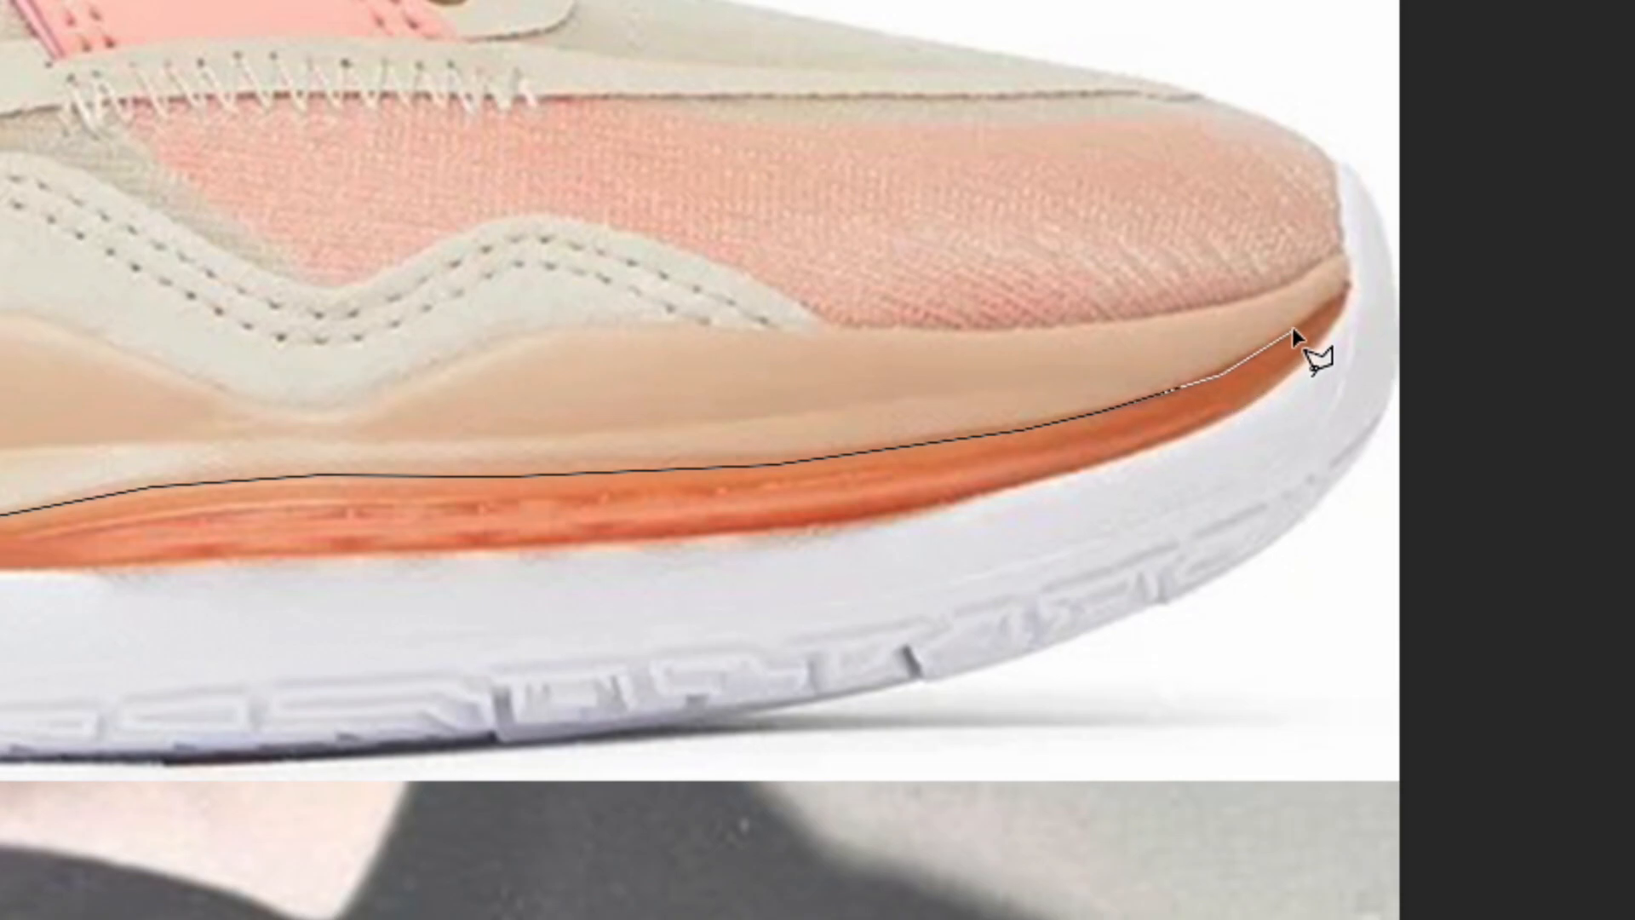
click(1352, 281)
click(1228, 426)
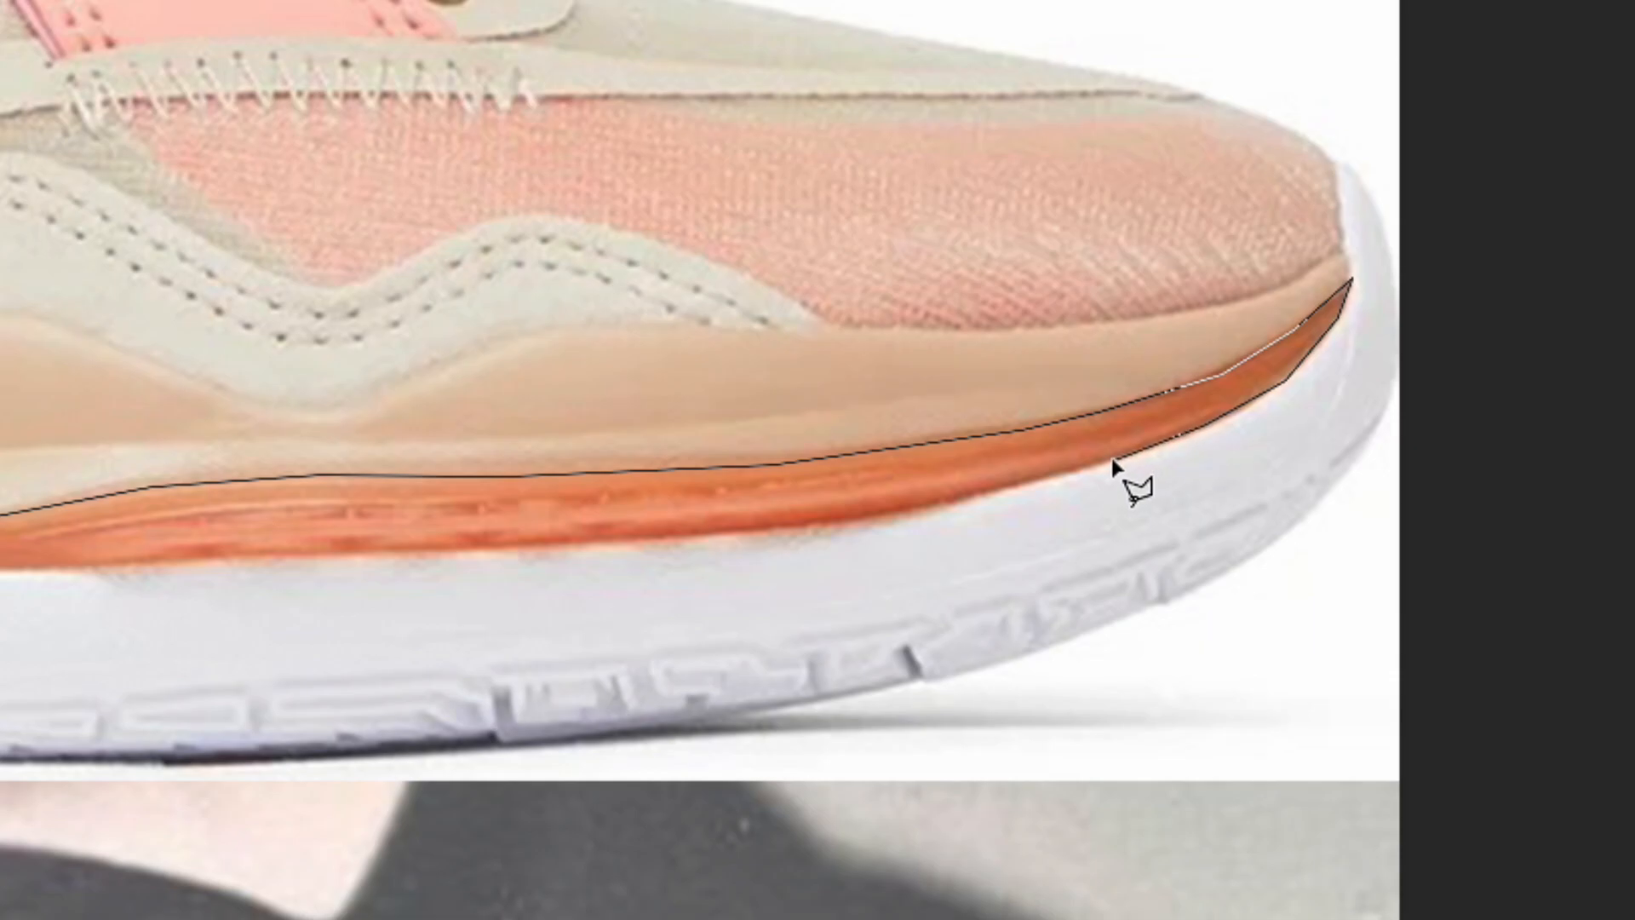
click(979, 495)
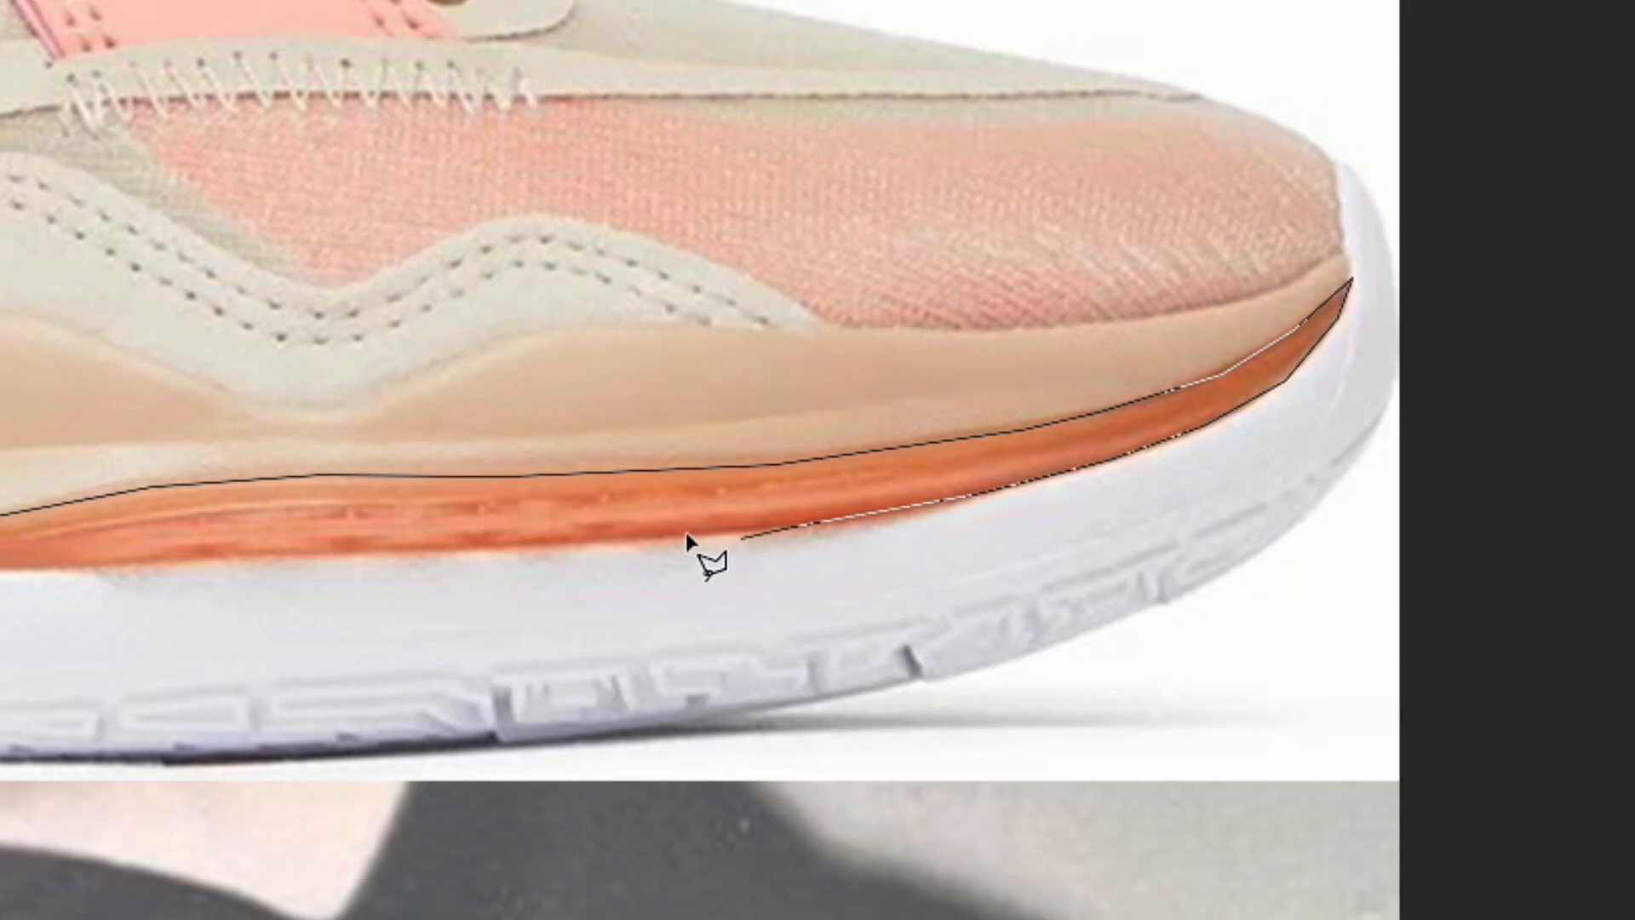
drag(455, 541, 1159, 496)
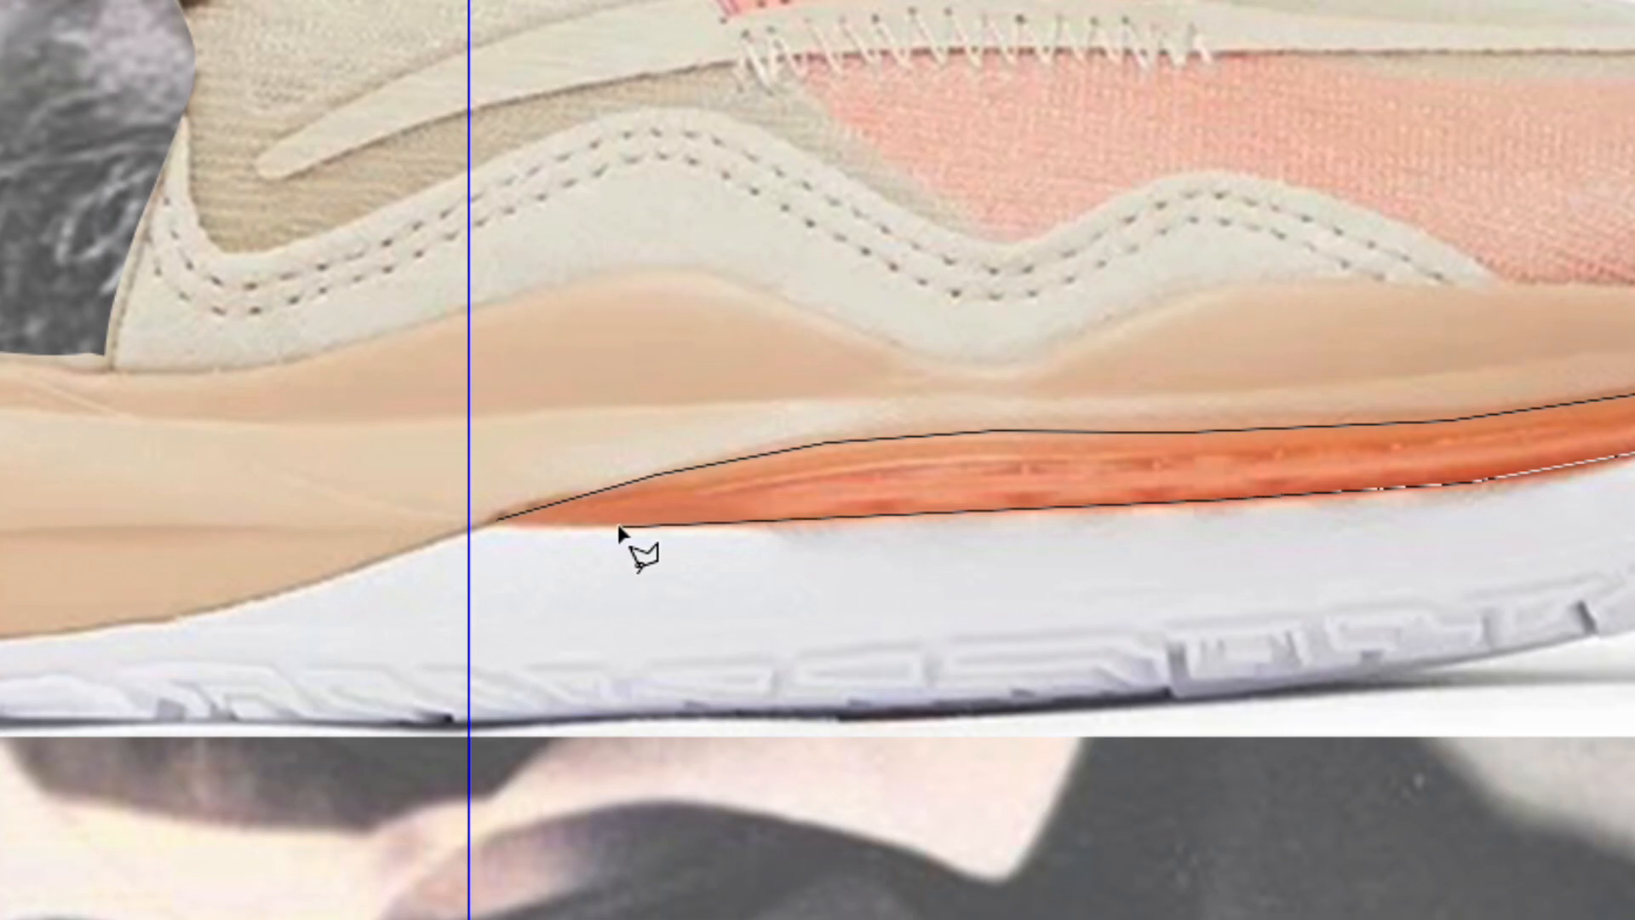
click(499, 520)
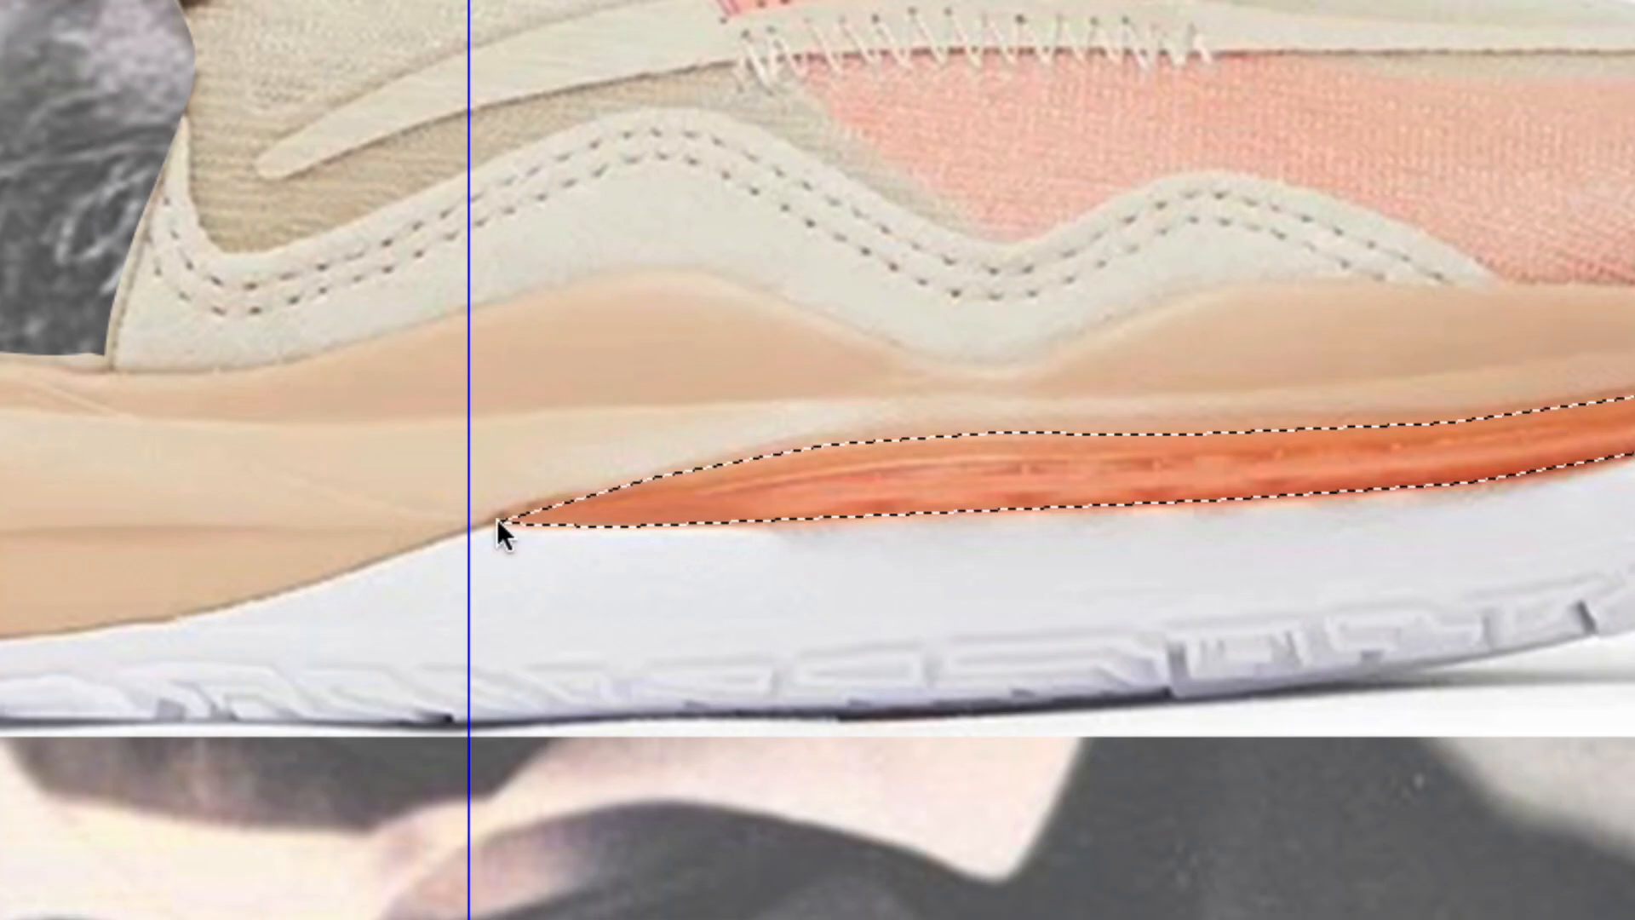
Cut the selected orange stripe, about 5.08 by 0.98 in, onto its own layer and hide the 940511_01 layer
scroll(703, 509, down, 4)
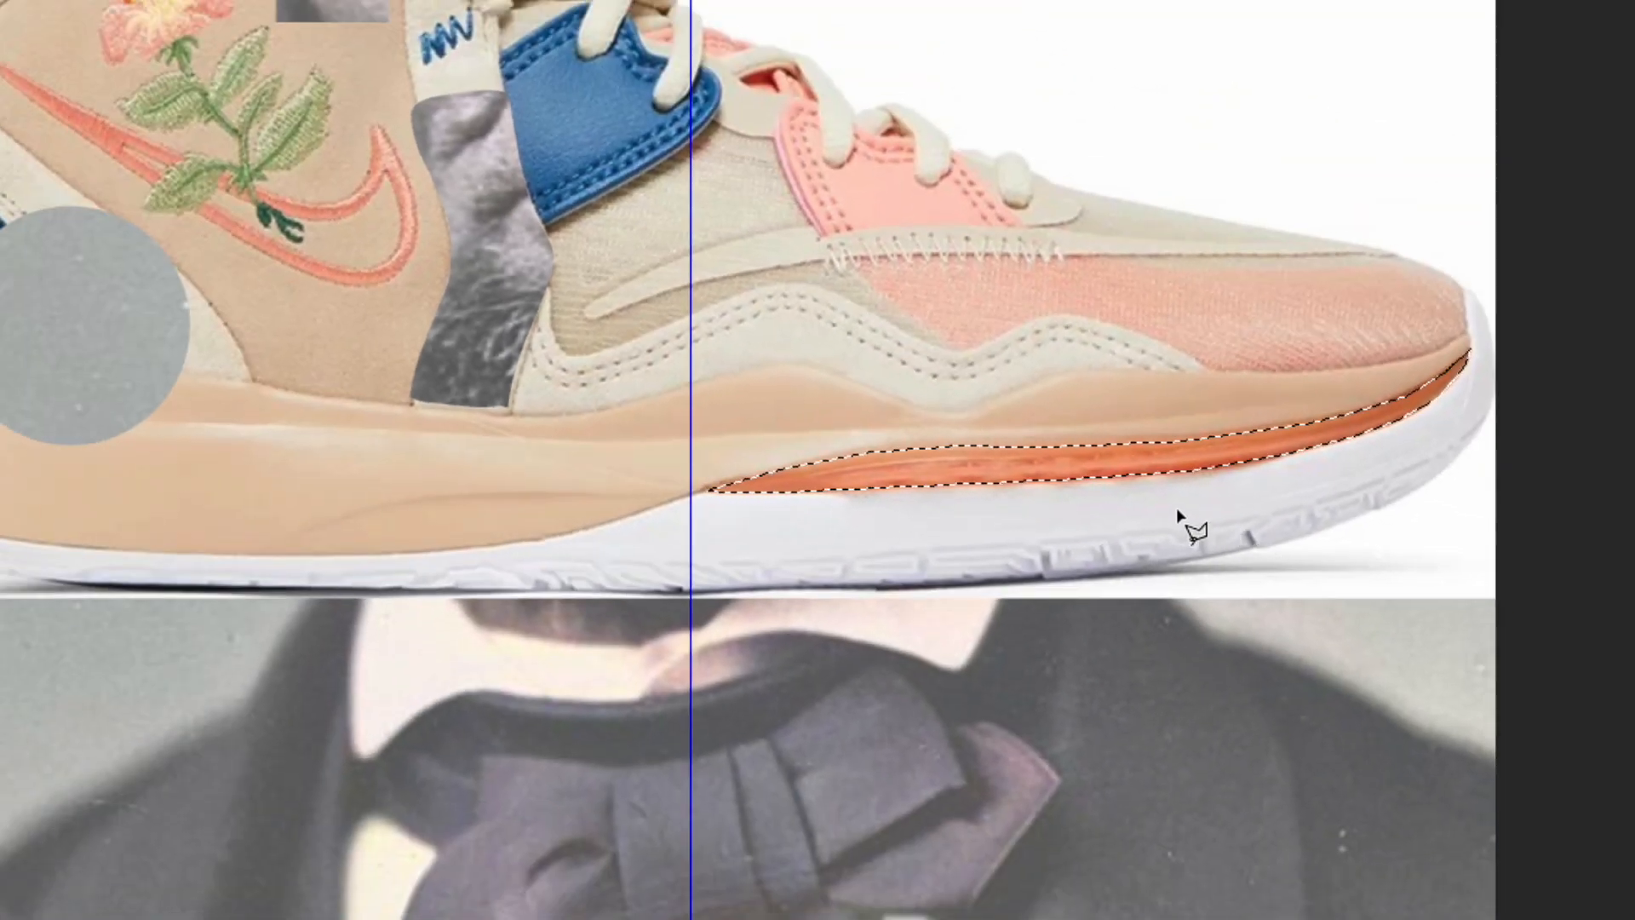
right_click(1018, 460)
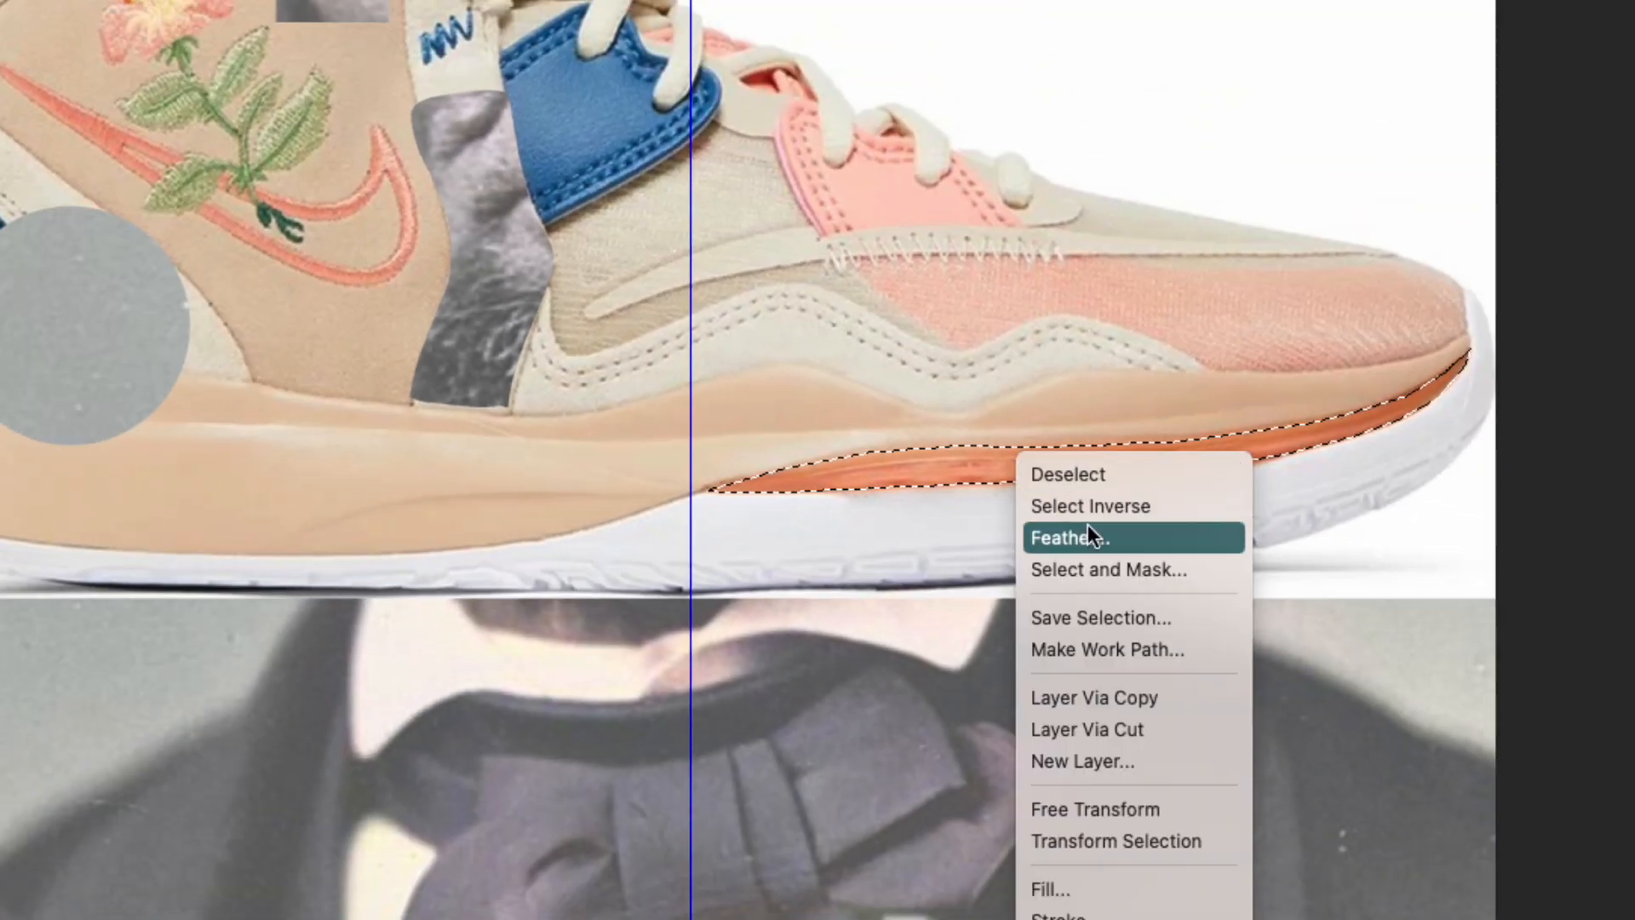
click(1141, 731)
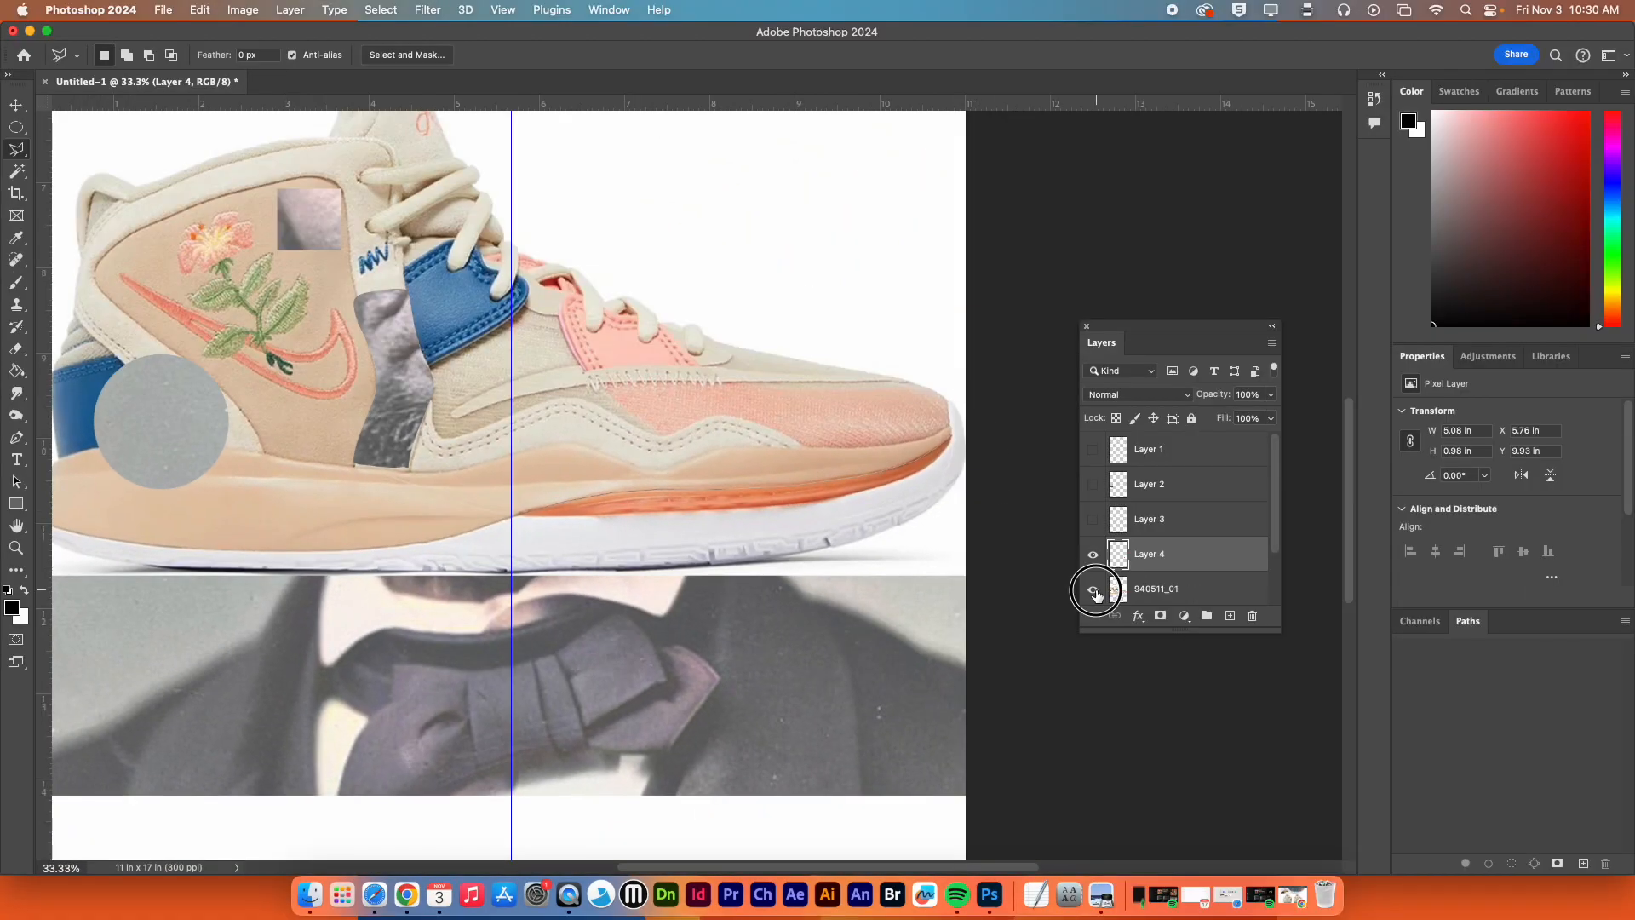
click(1094, 589)
drag(748, 420, 947, 651)
Hide Layer 4, and show and select the 940511_01 layer for use with the Magnetic Lasso Tool
mouse_move(17, 149)
mouse_down()
mouse_move(43, 147)
mouse_move(85, 173)
mouse_move(73, 181)
mouse_up()
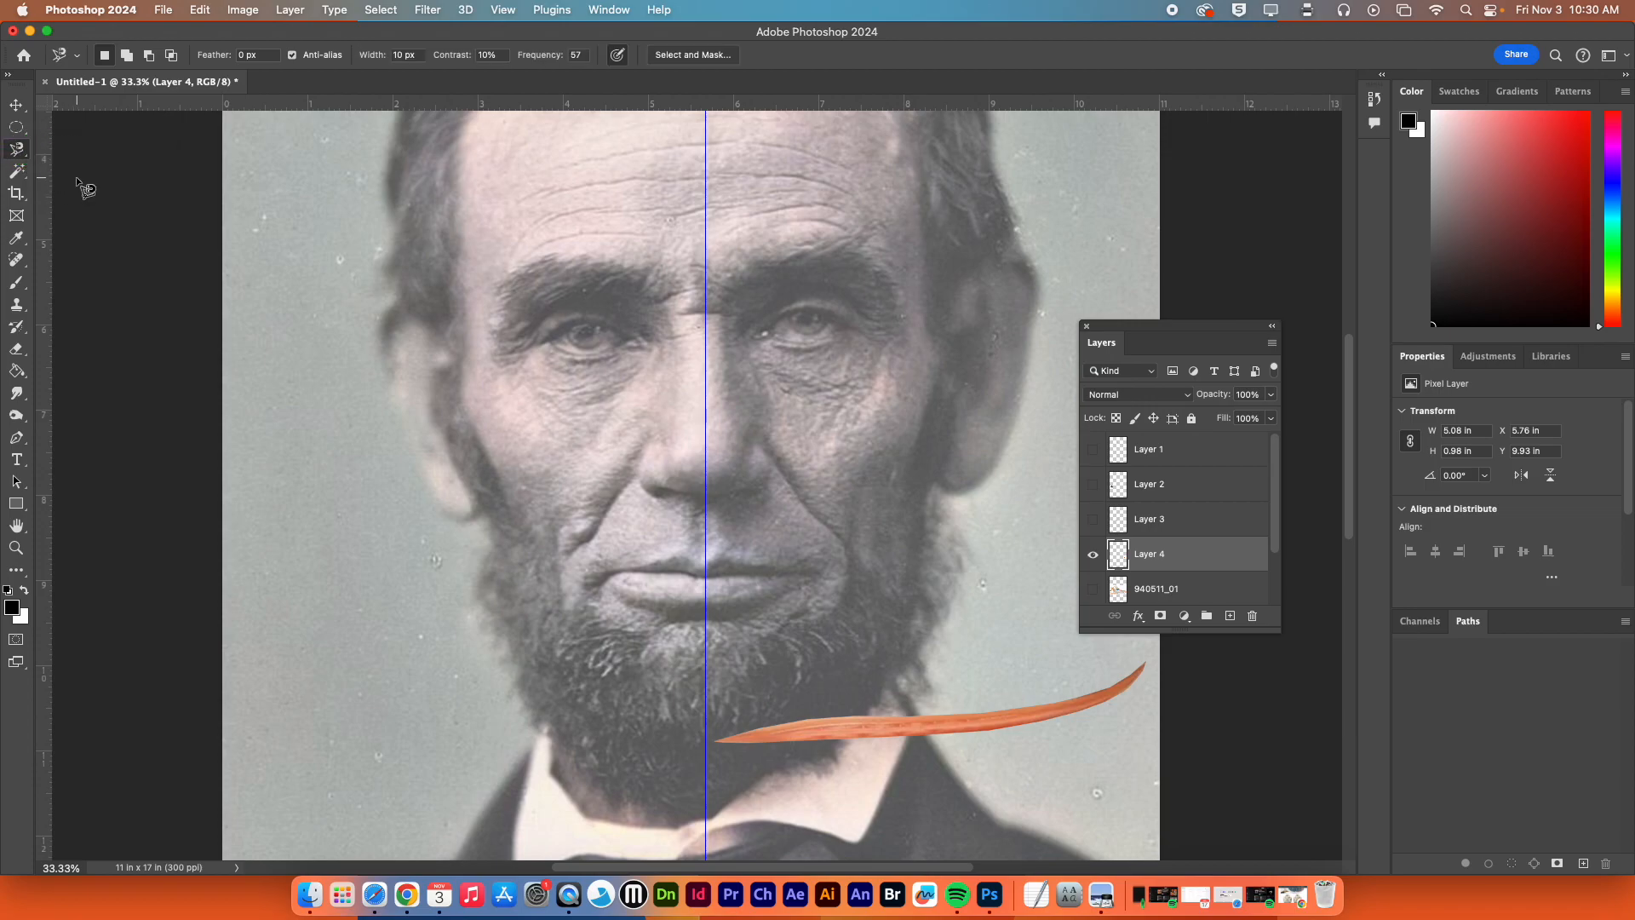
click(1158, 588)
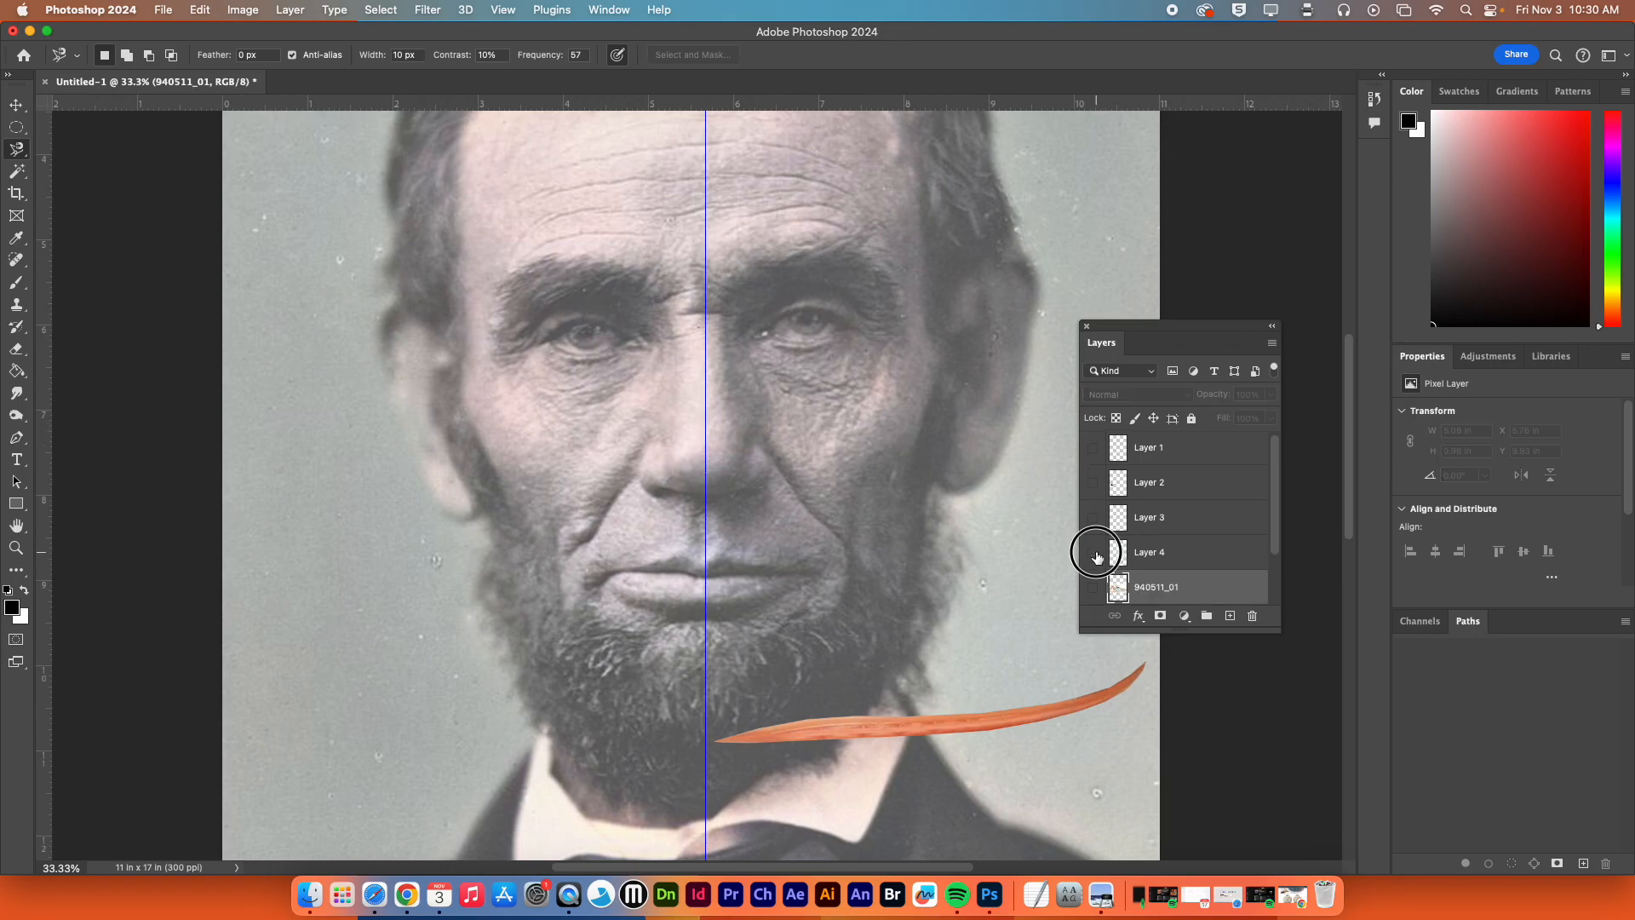
click(1093, 553)
click(1092, 588)
drag(946, 533, 748, 489)
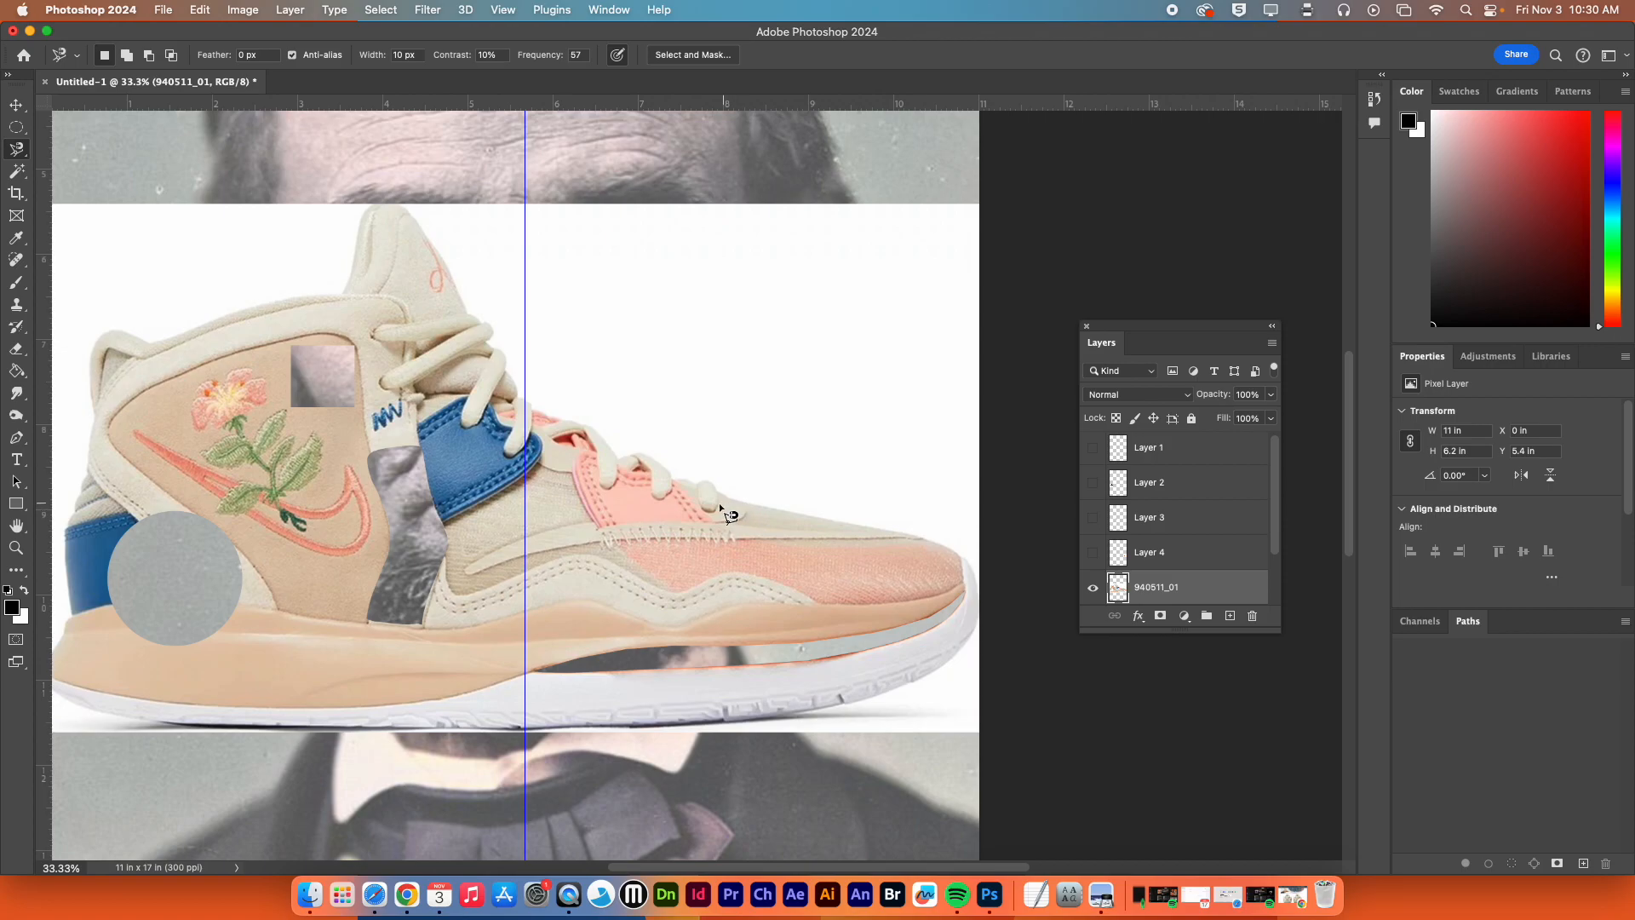
Select the pink eyelet panel and its two laces with the Magnetic Lasso, an area about 1.61 by 1.17 in
drag(608, 459, 781, 533)
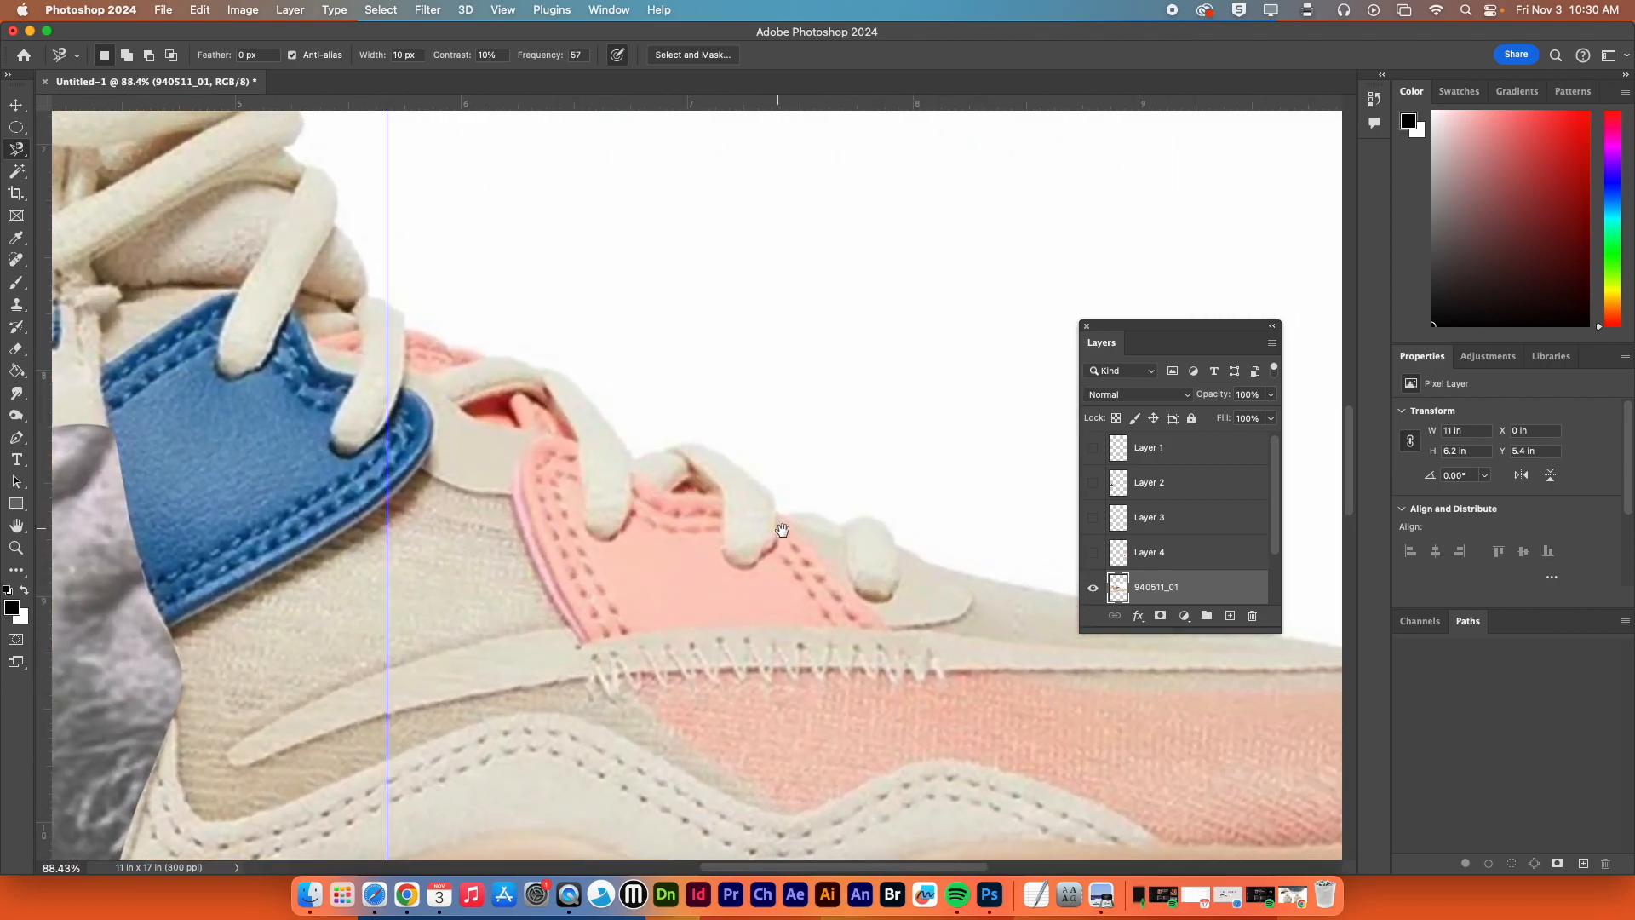
drag(679, 533, 566, 485)
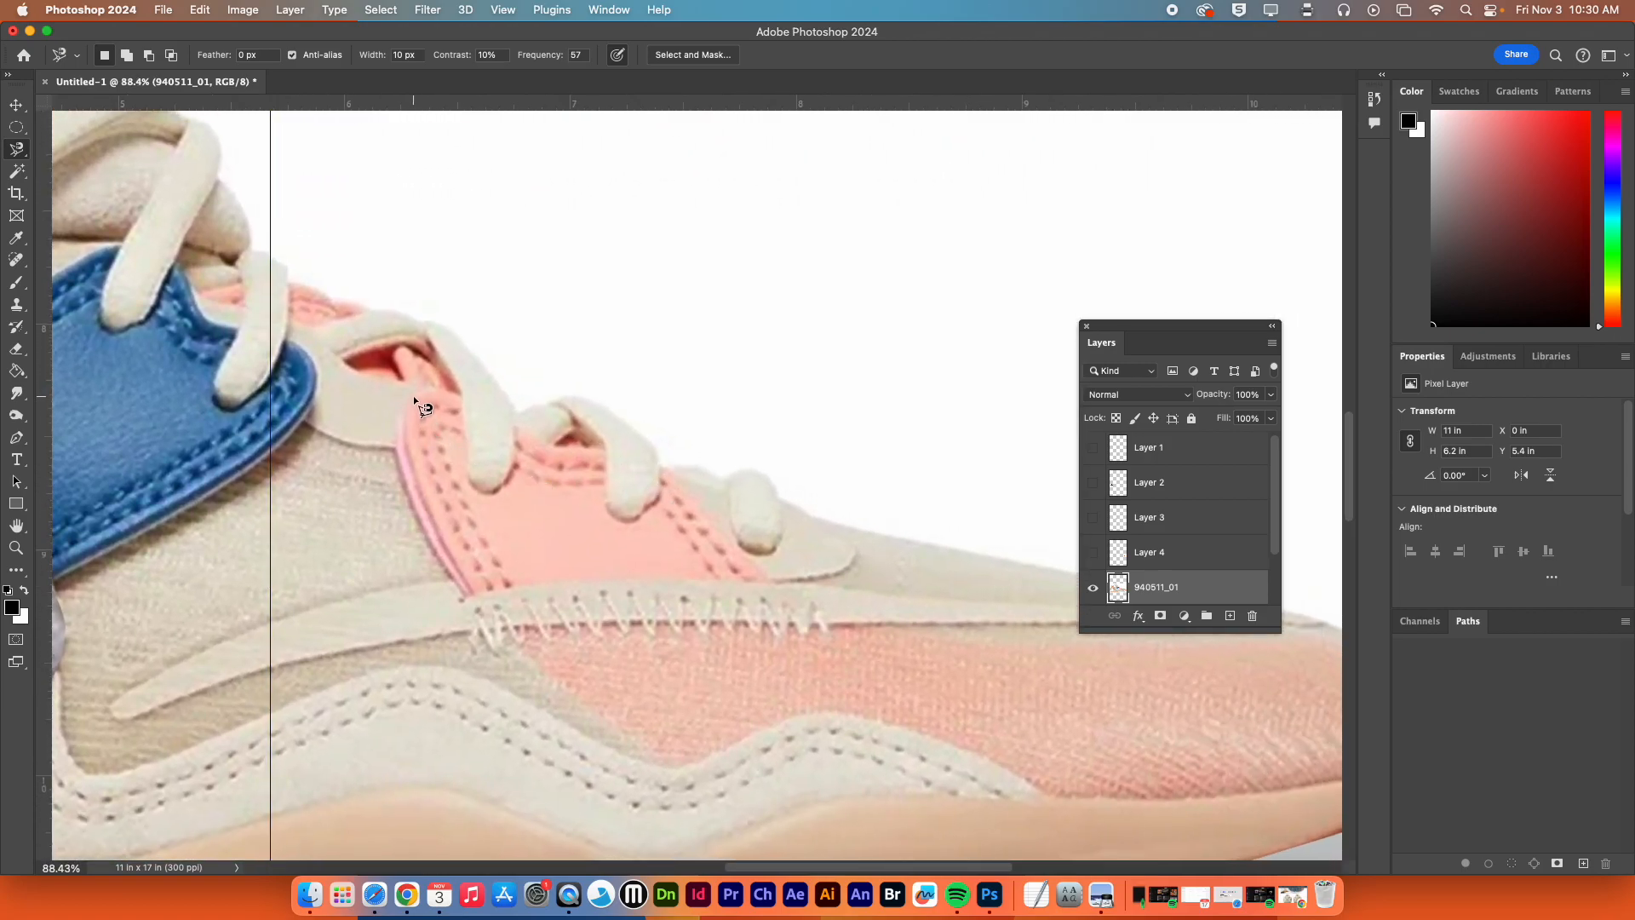
click(20, 148)
click(94, 180)
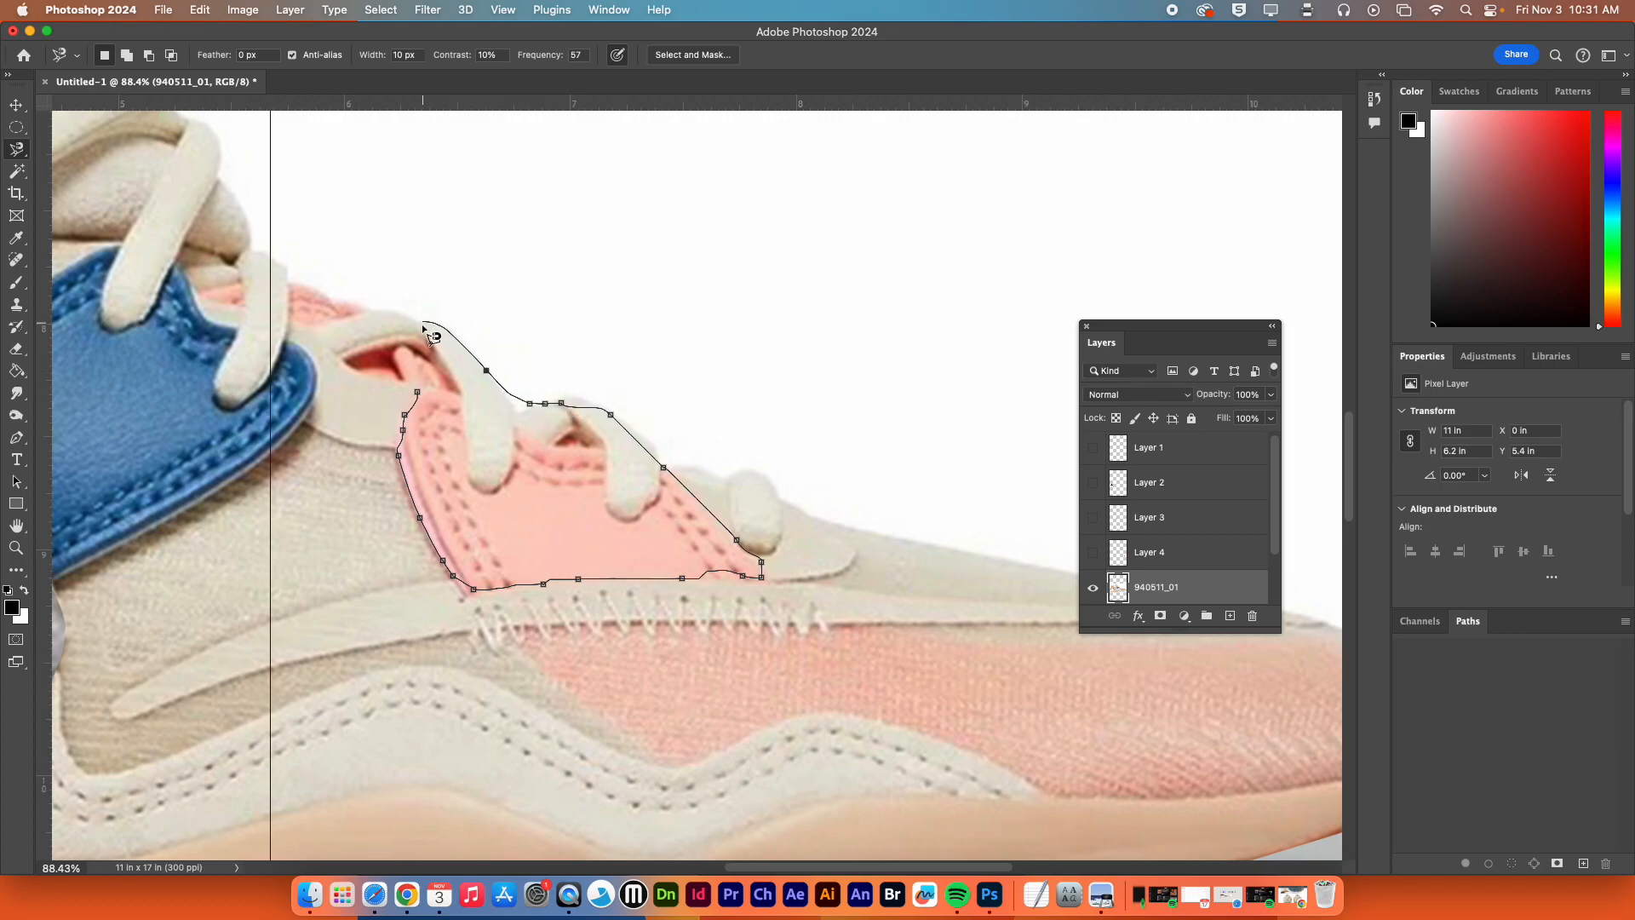
click(419, 393)
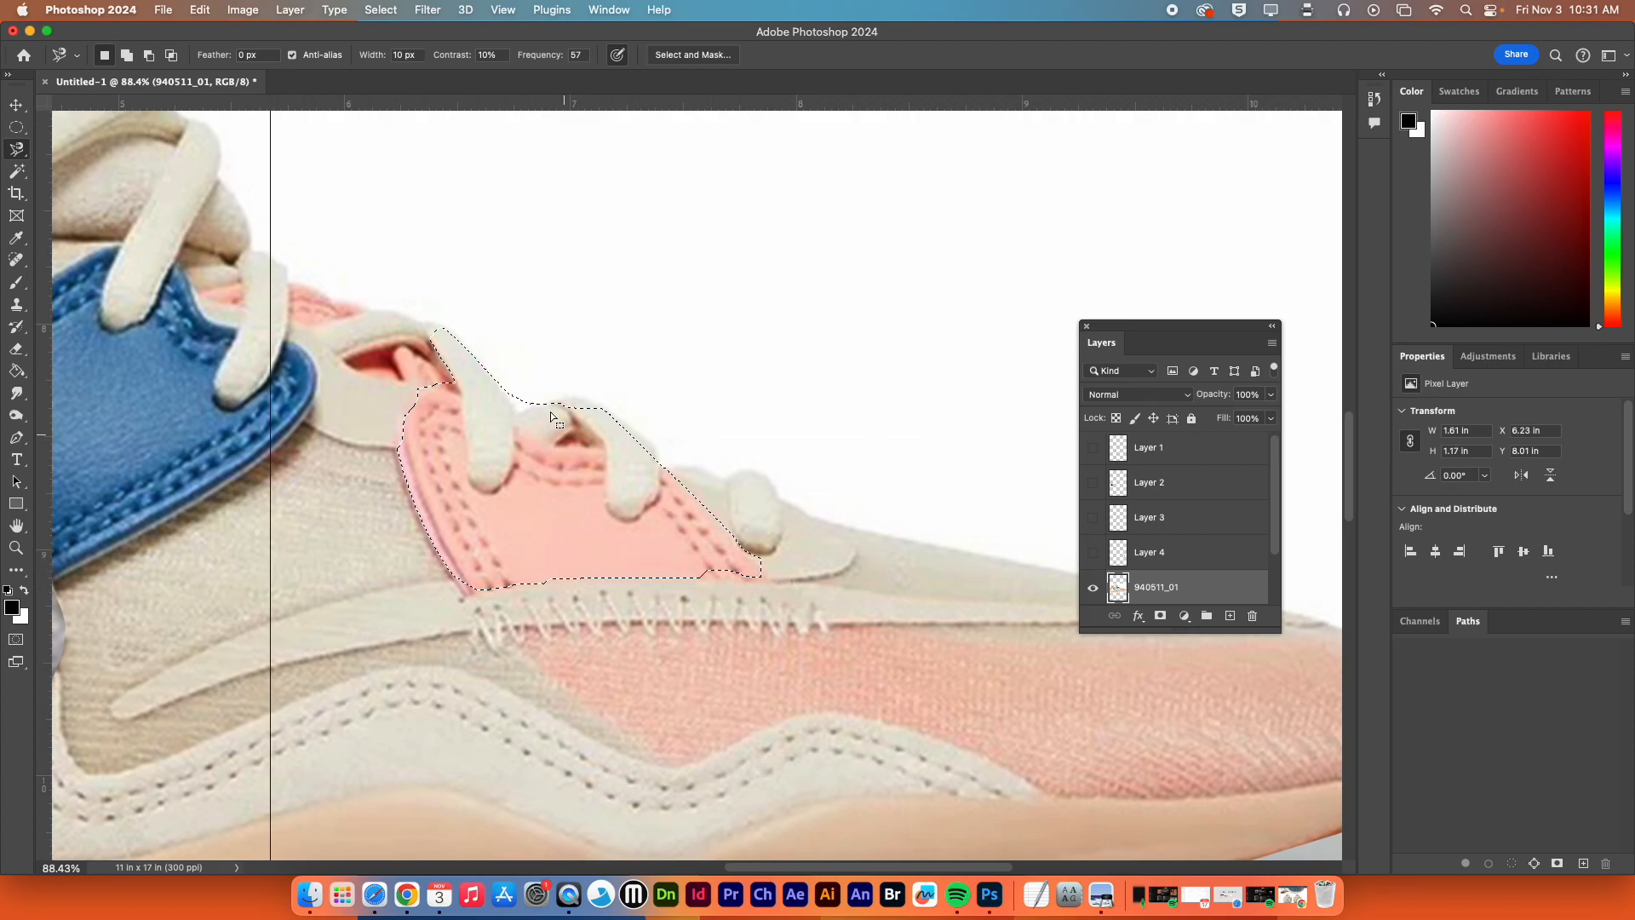
Subtract the stray areas beside the upper lace and in the gap between the two laces using the Polygonal Lasso Tool
drag(12, 151, 112, 168)
click(126, 55)
click(149, 56)
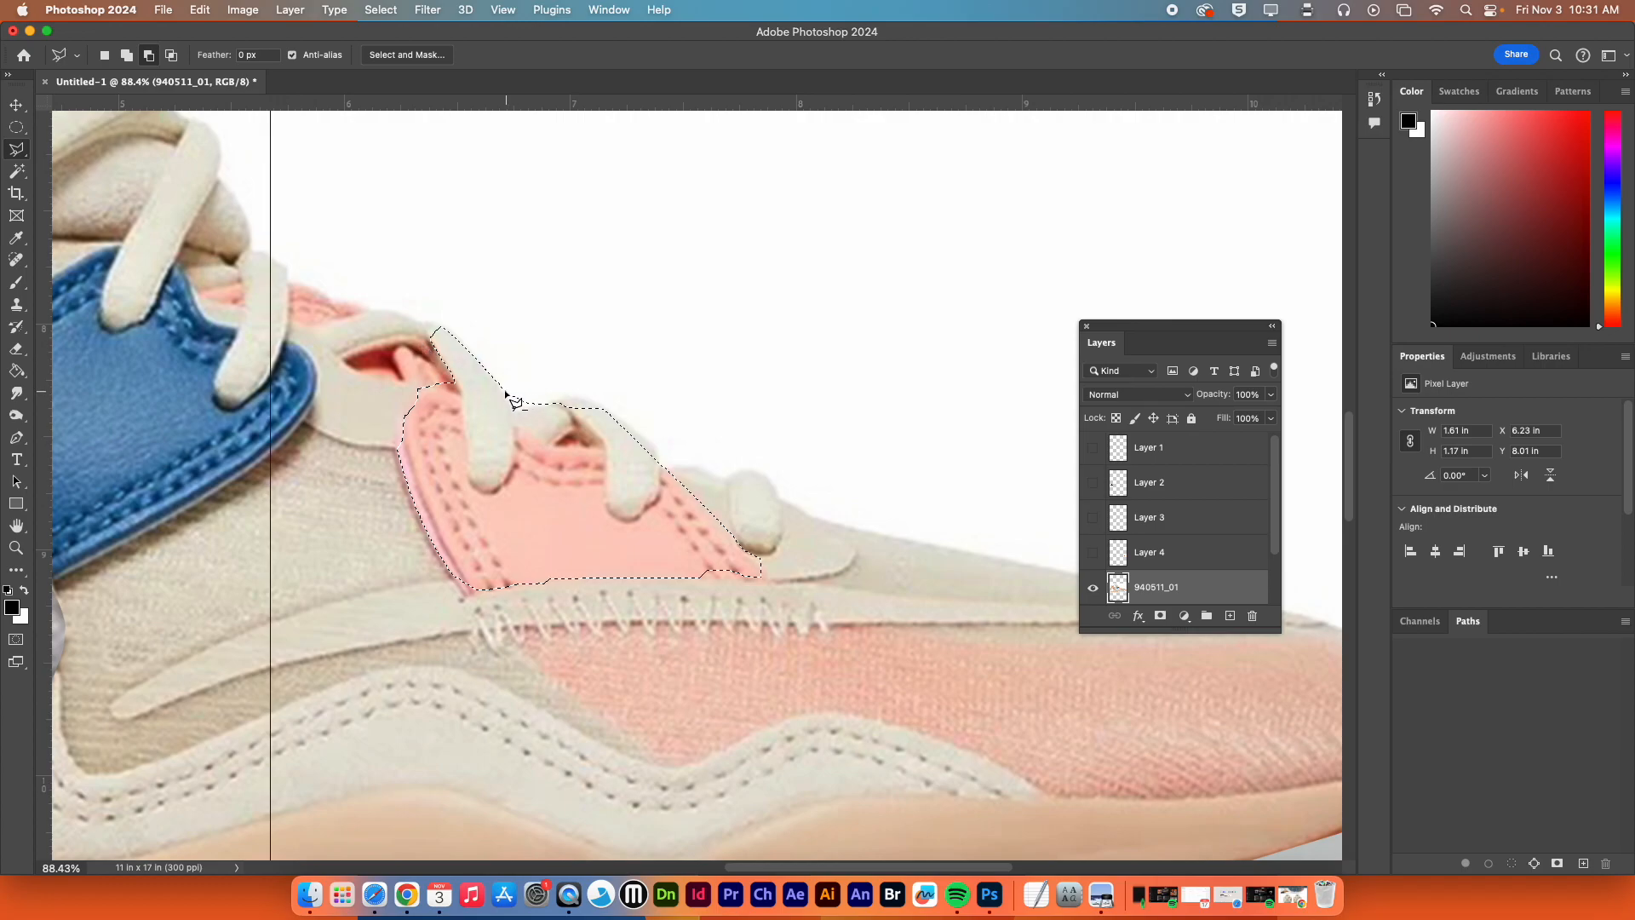
click(462, 390)
click(416, 386)
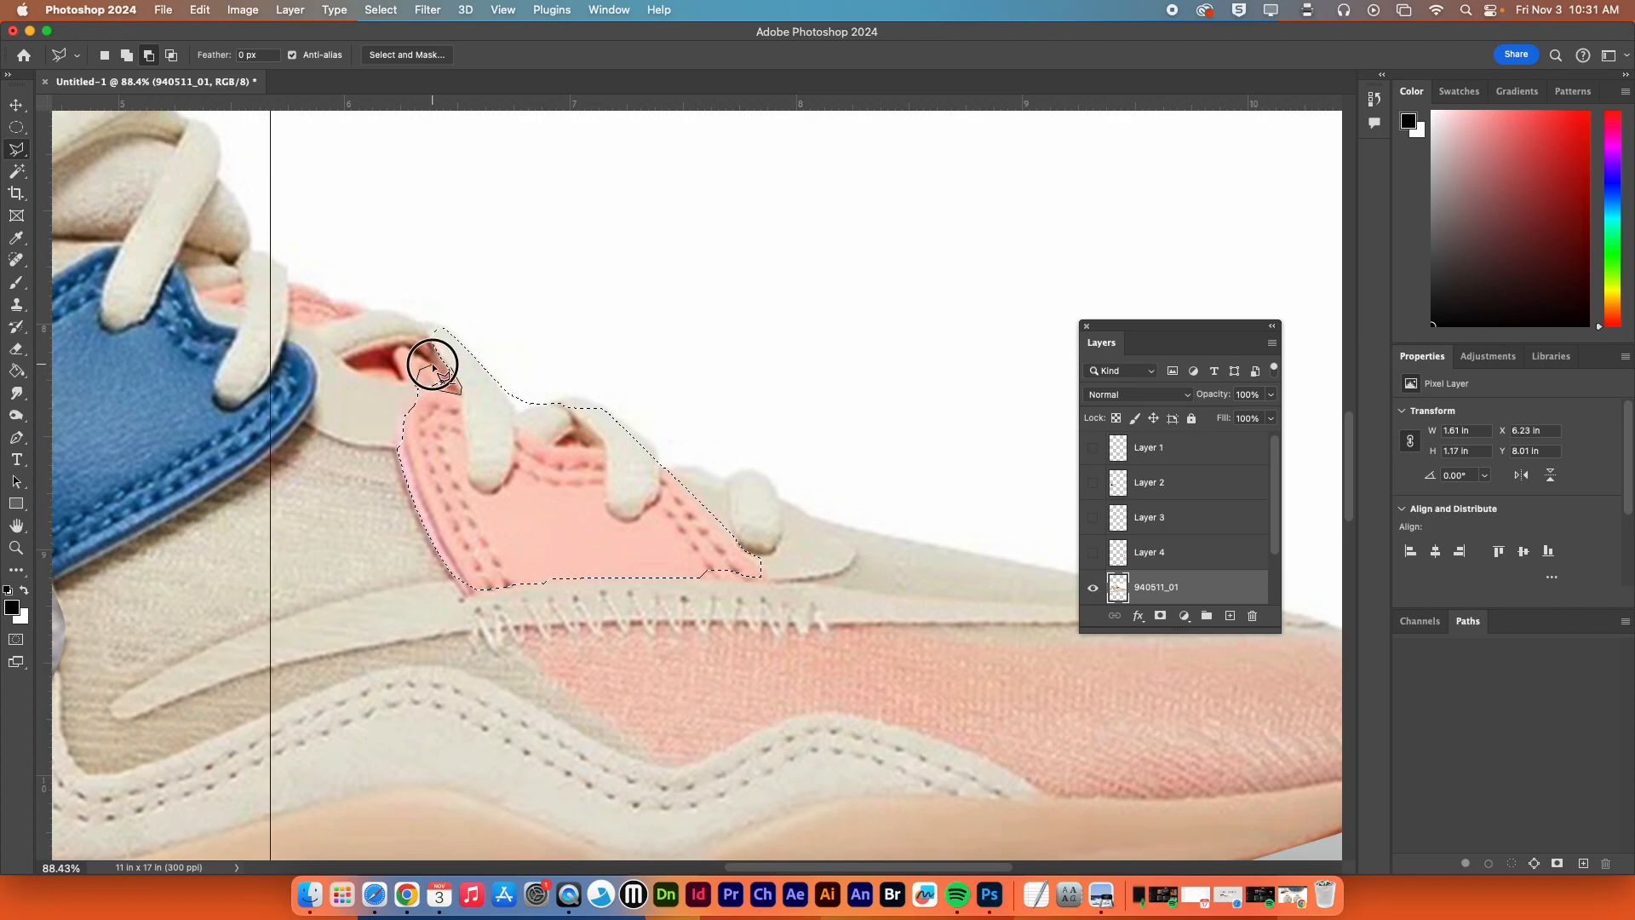
click(518, 417)
click(497, 350)
Add the missed slivers along the pink panel's lower, right and left edges and around the second lace to the selection
click(126, 55)
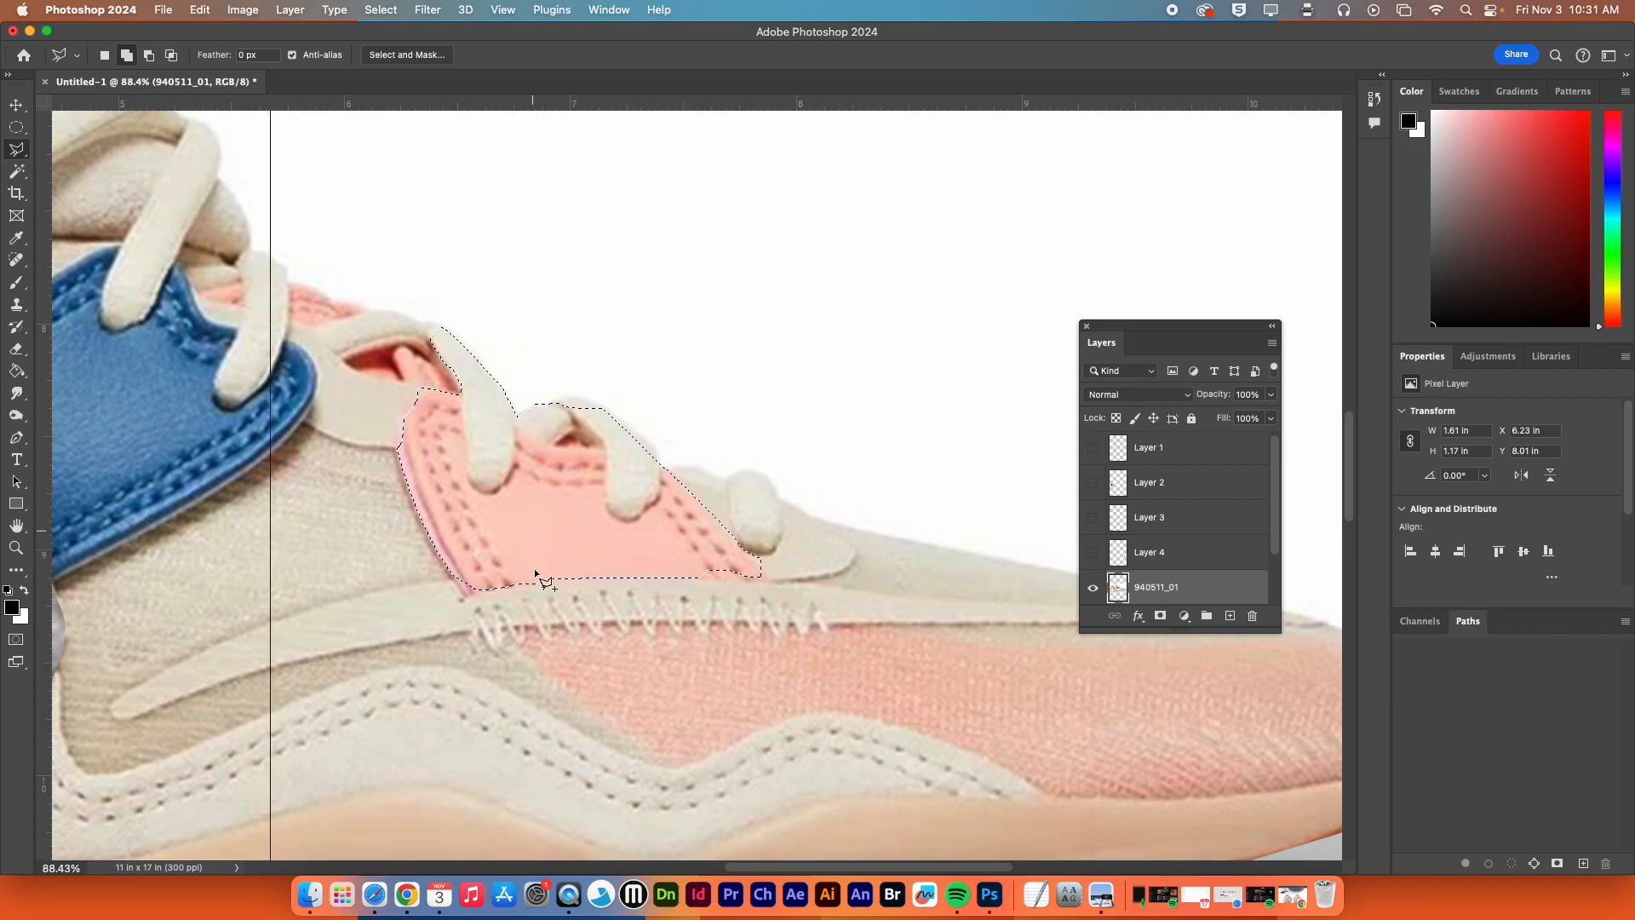
click(468, 594)
click(547, 581)
click(761, 563)
double_click(639, 534)
click(636, 430)
mouse_move(636, 430)
mouse_down()
mouse_move(580, 401)
mouse_move(545, 406)
mouse_move(537, 432)
mouse_move(586, 462)
mouse_up()
mouse_move(396, 444)
mouse_down()
mouse_move(394, 410)
mouse_move(423, 383)
mouse_up()
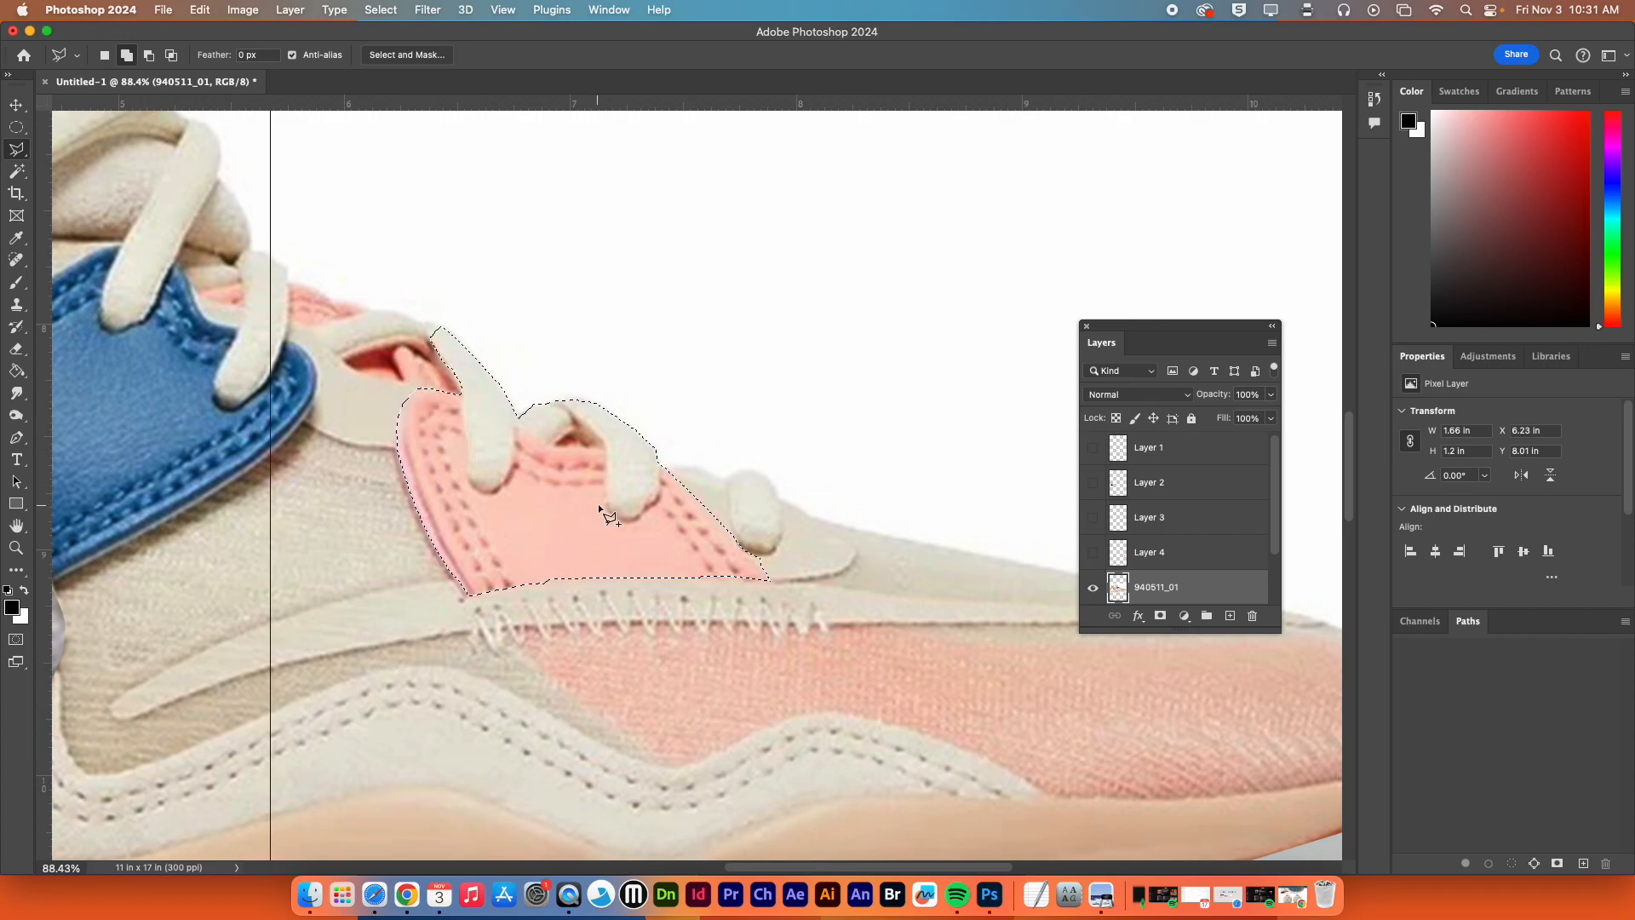
Cut the selected pink lace panel, about 1.66 by 1.2 in, onto its own layer and hide the 940511_01 layer
right_click(572, 493)
click(650, 645)
scroll(1274, 554, down, 2)
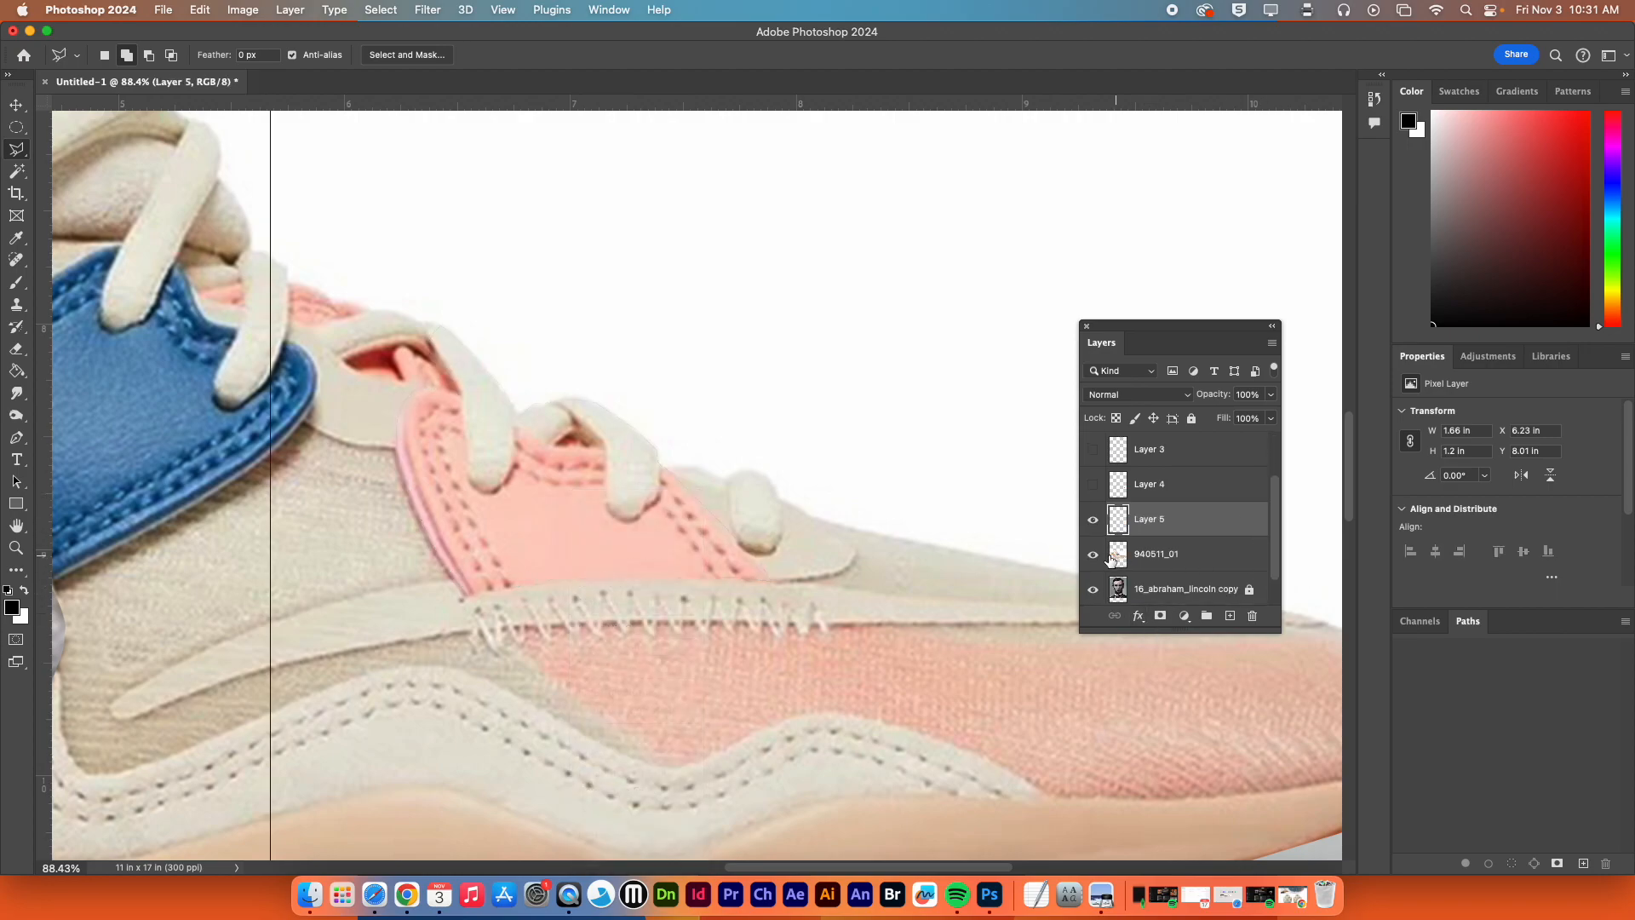
click(1095, 556)
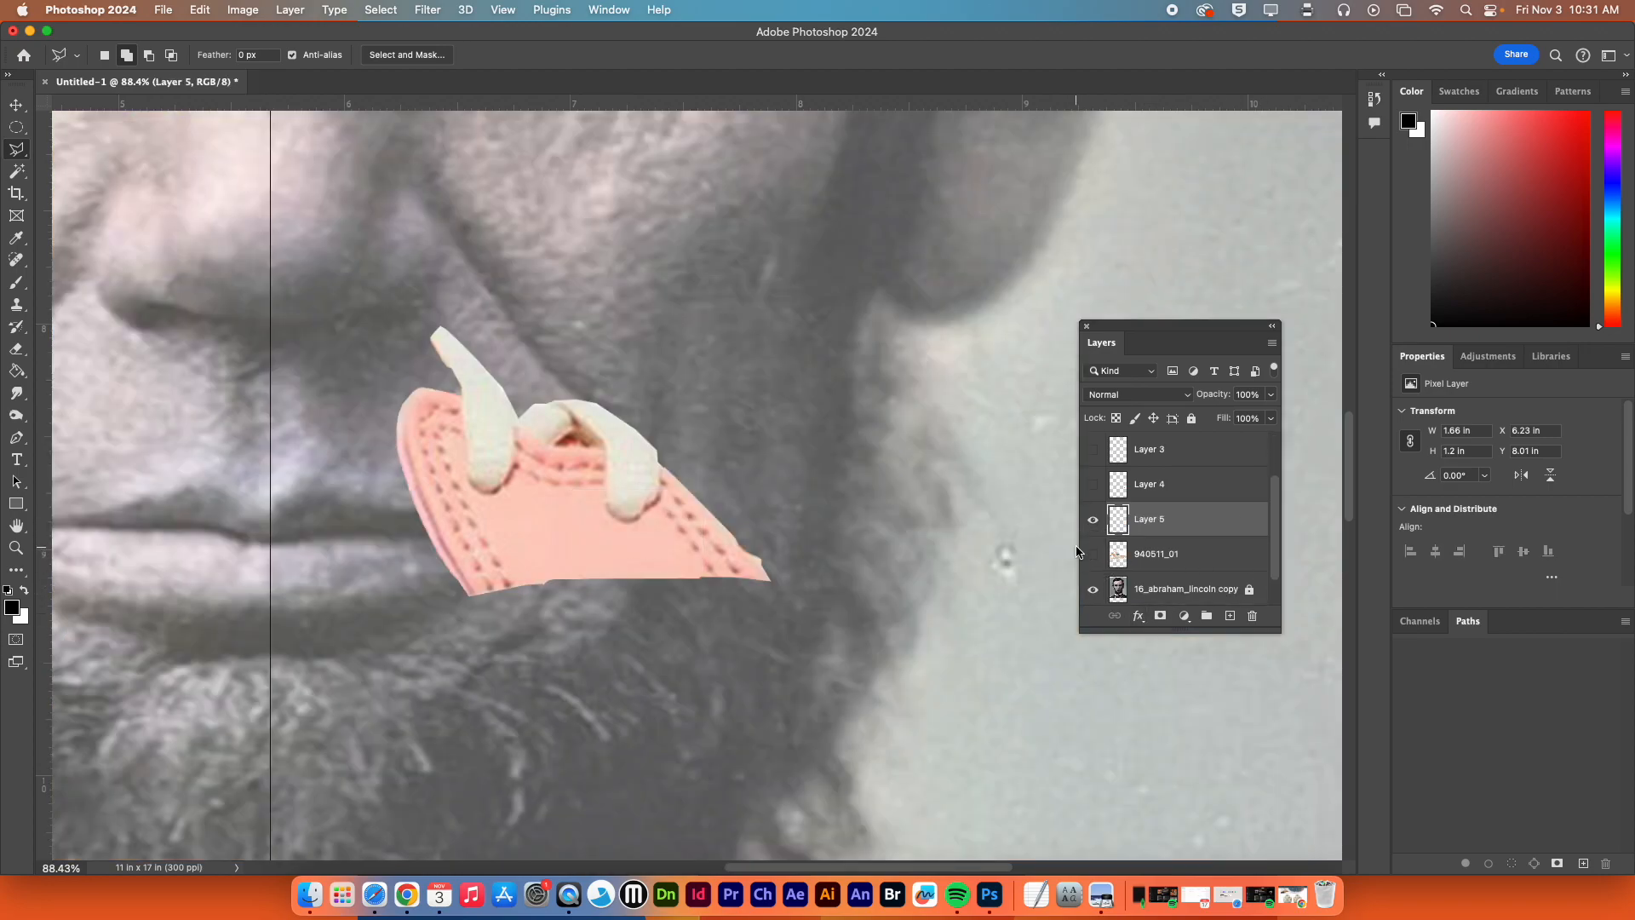
Move the pink lace piece onto the forehead, just above the eyebrow on the left side of the portrait
key(super+0)
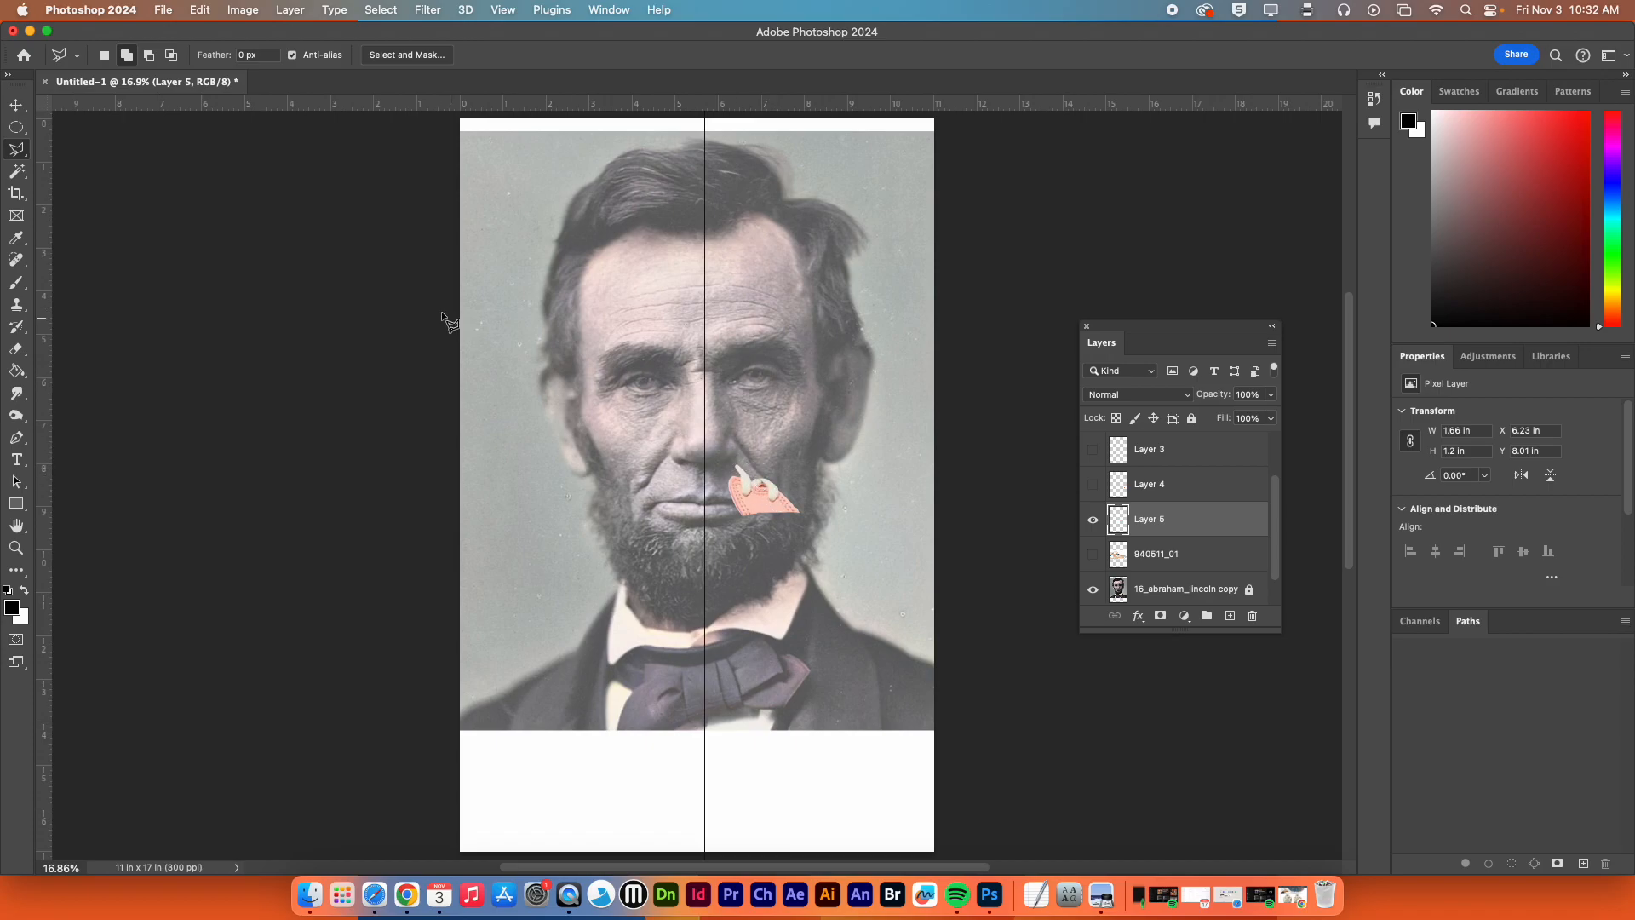
drag(17, 104, 75, 109)
drag(755, 496, 554, 292)
drag(691, 305, 773, 458)
drag(610, 453, 627, 507)
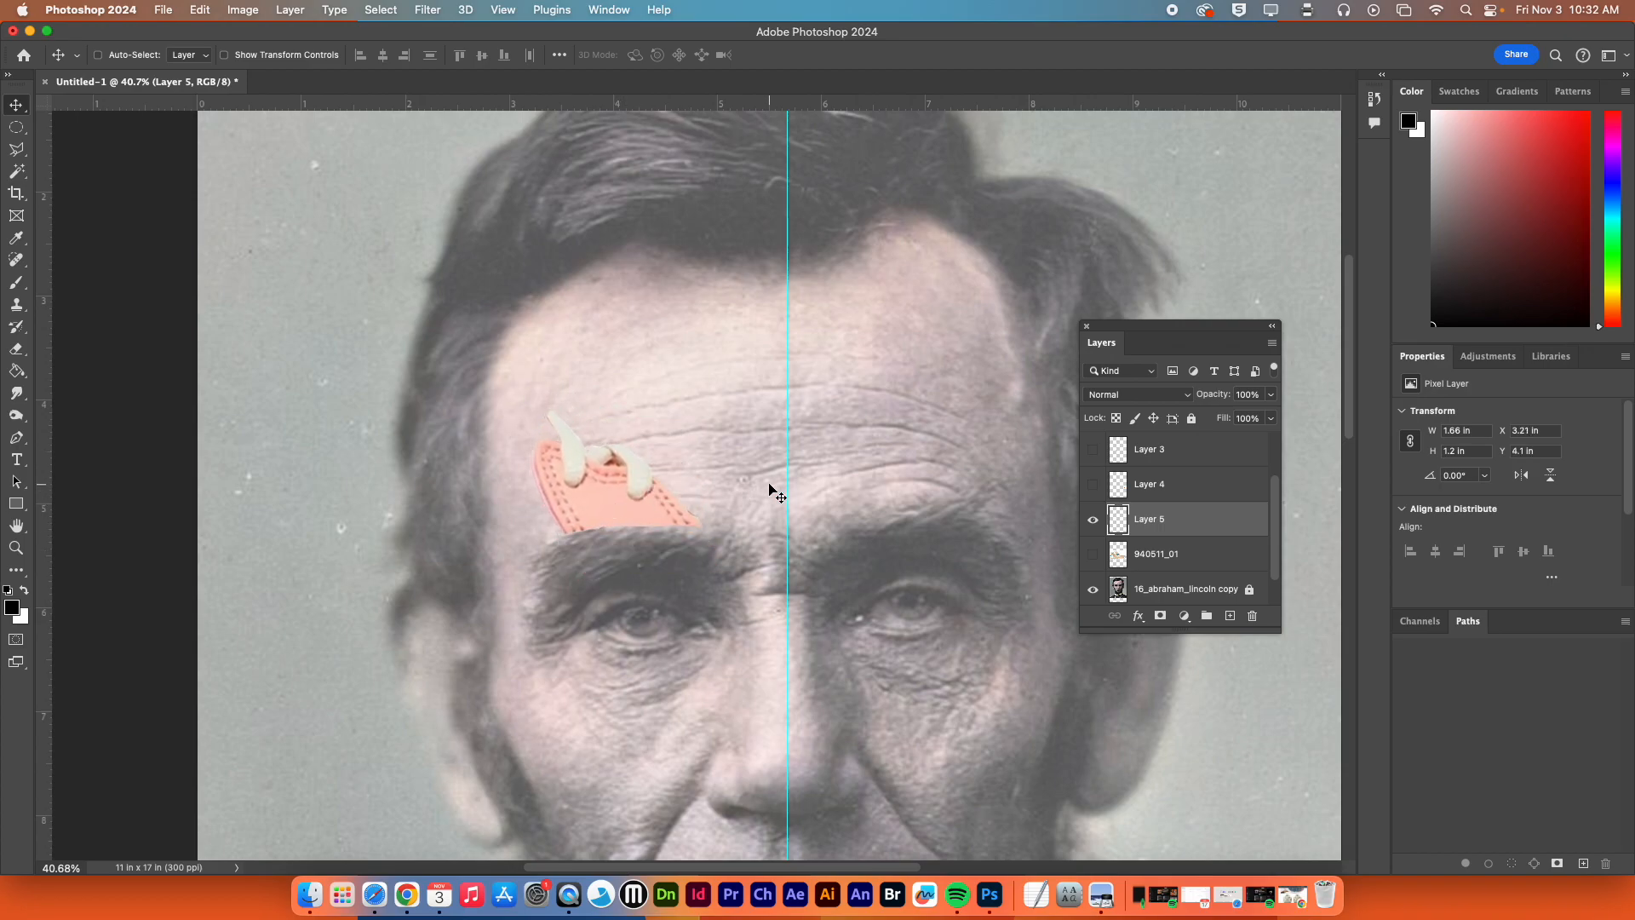
Free-transform the pink piece, scaling it to about 102% and rotating it about -2.3°
key(super)
click(200, 9)
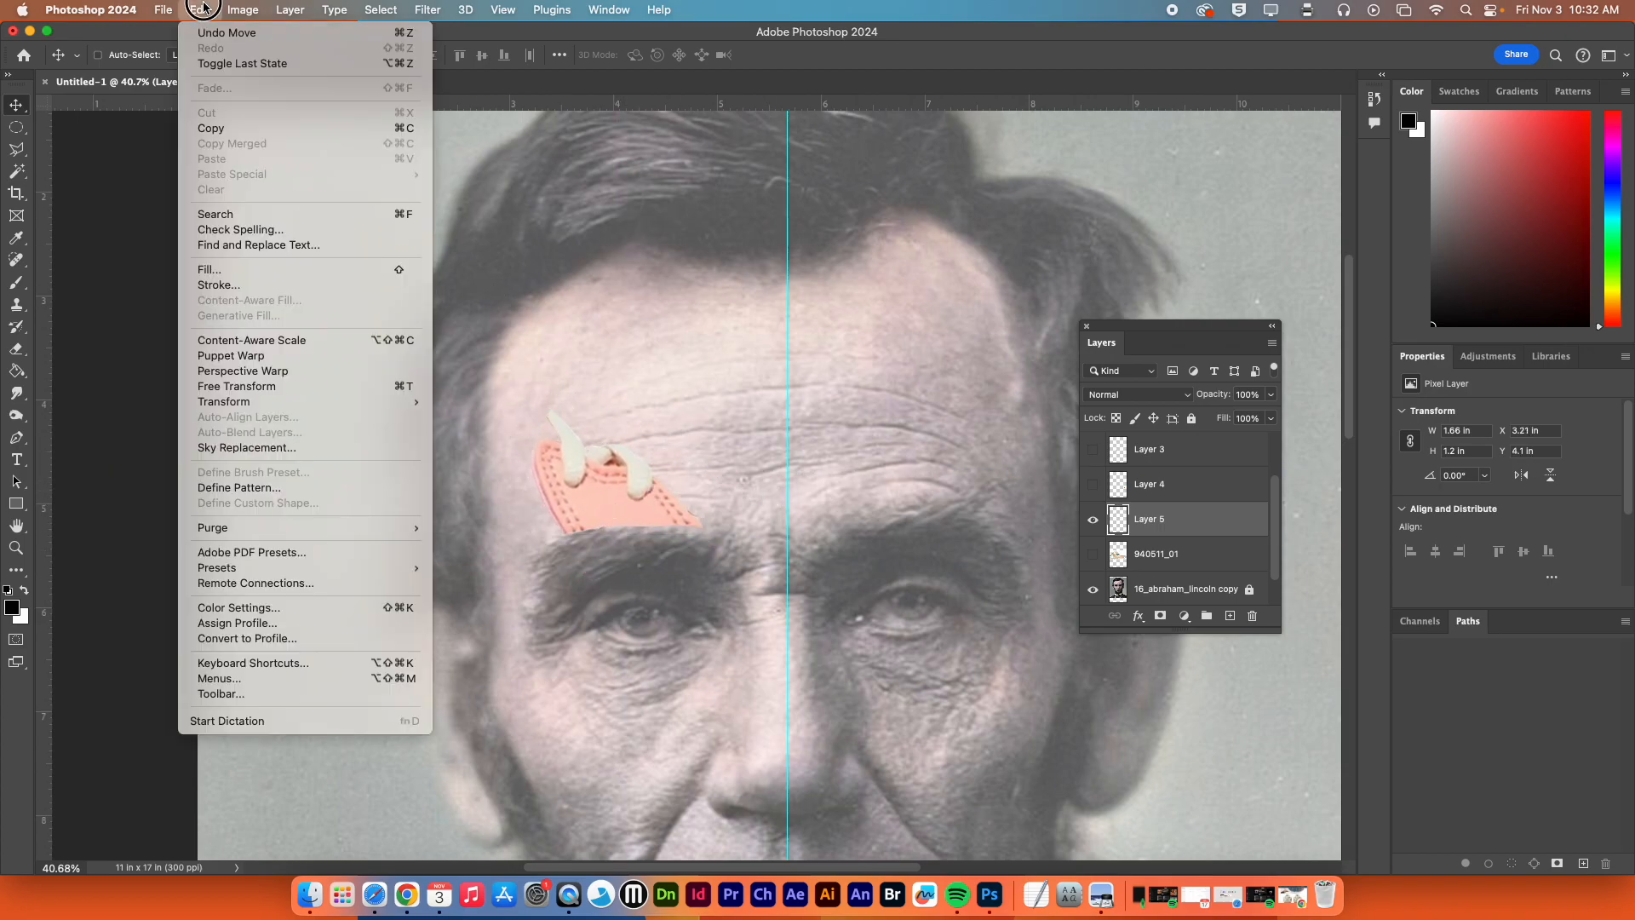
click(336, 385)
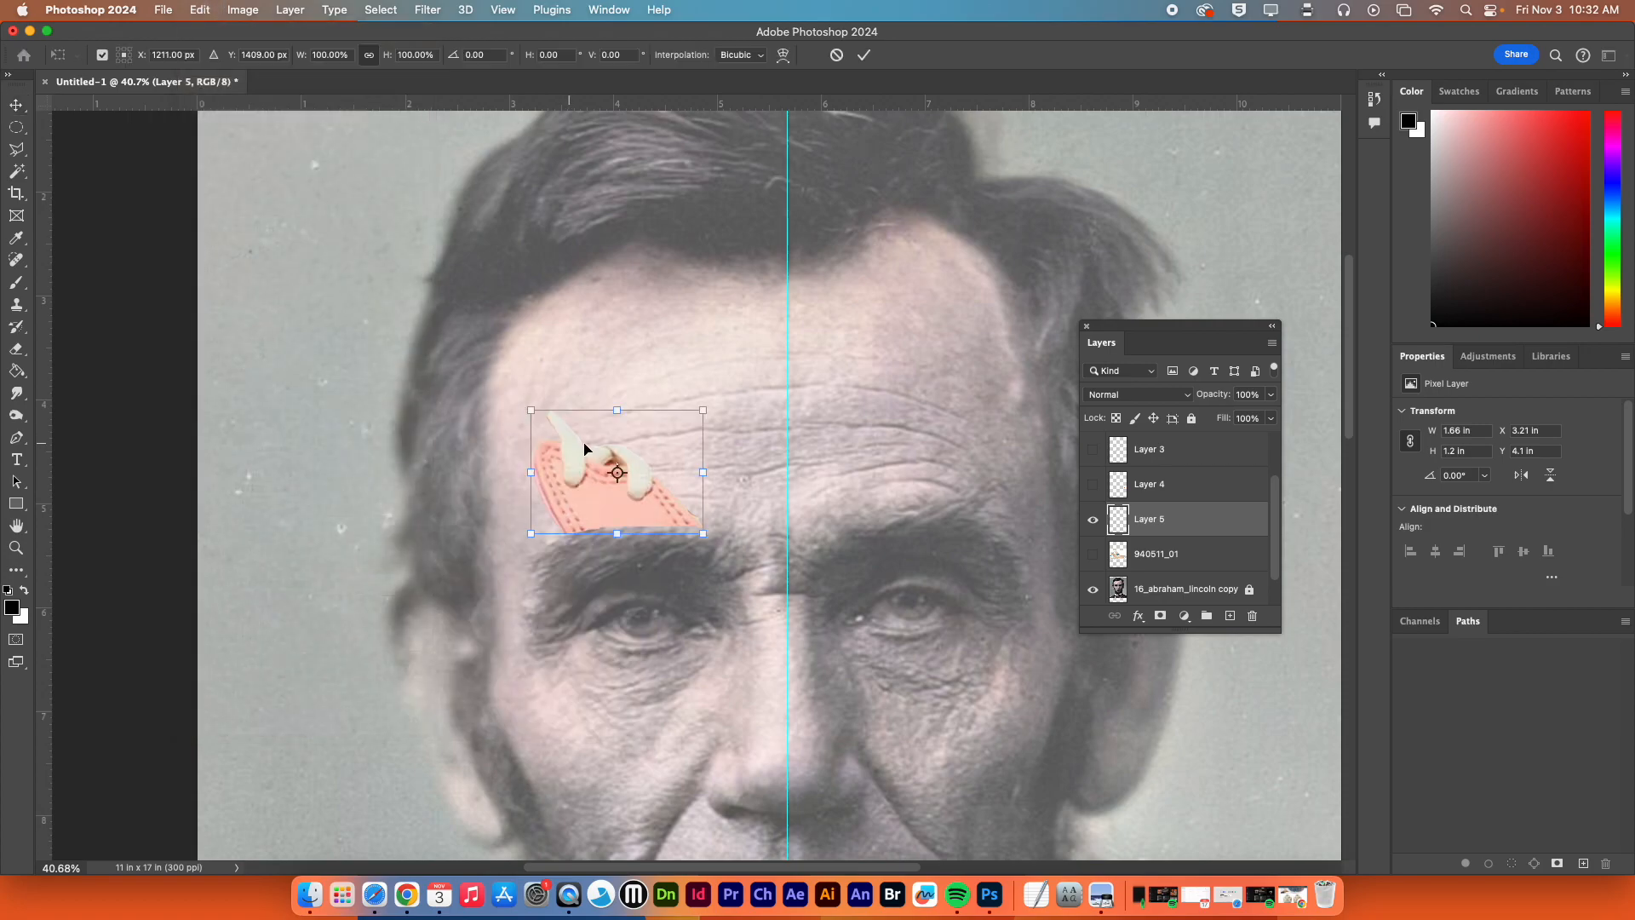
drag(639, 380, 637, 413)
Warp the pink piece's lower corners and edge outward and down to follow the eyebrow's curve, and apply the transform
right_click(638, 430)
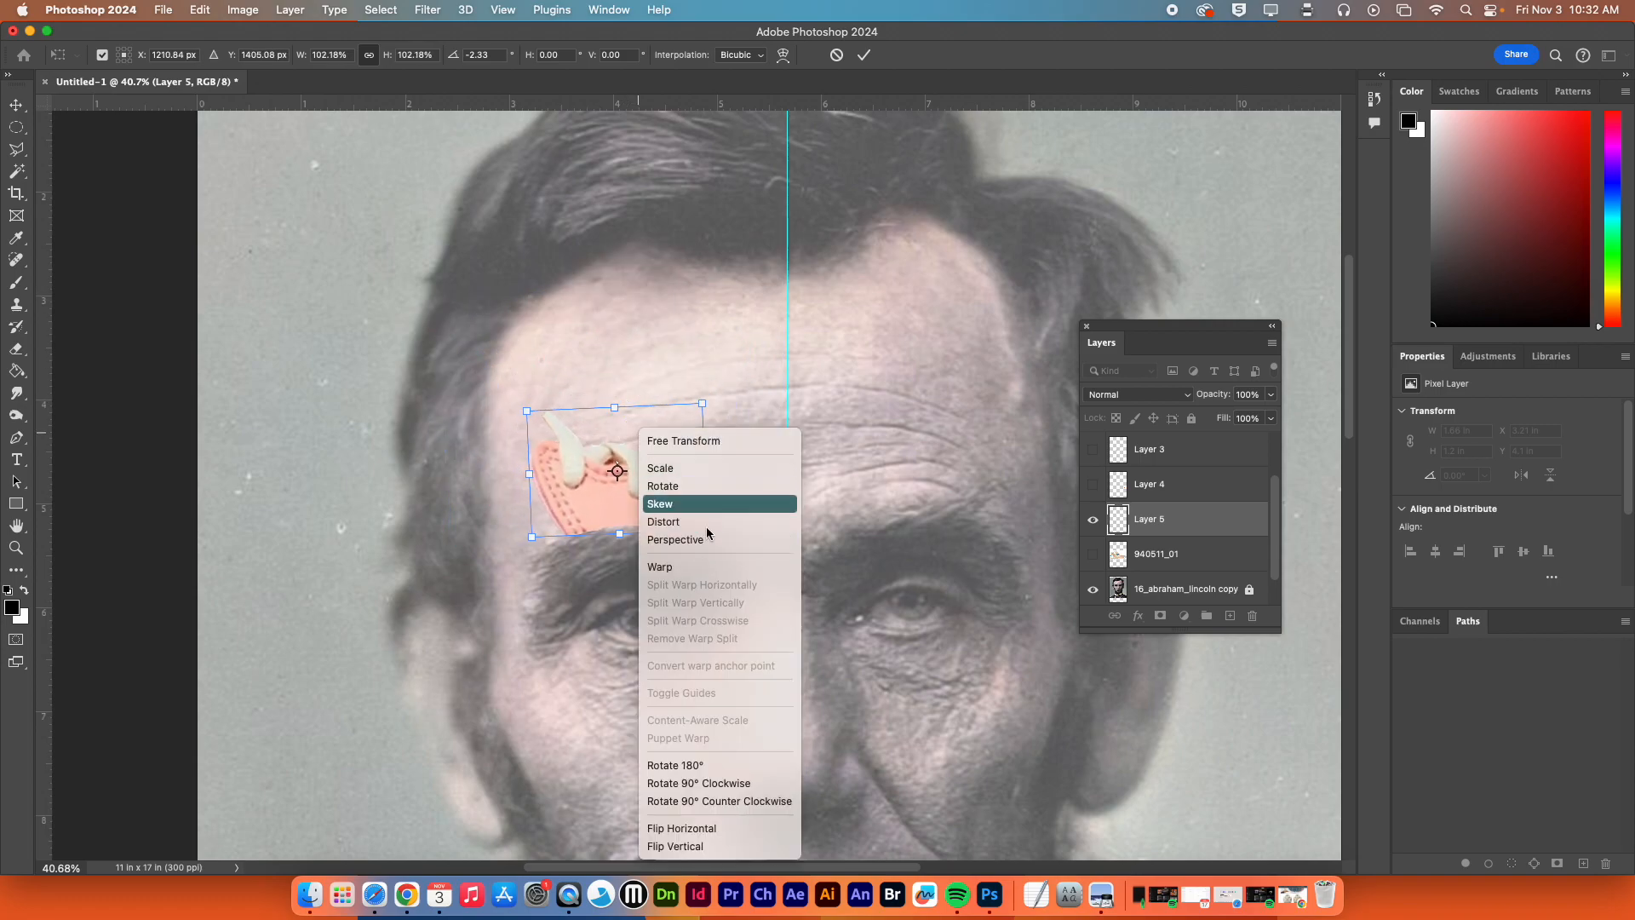
click(673, 566)
drag(531, 536, 503, 573)
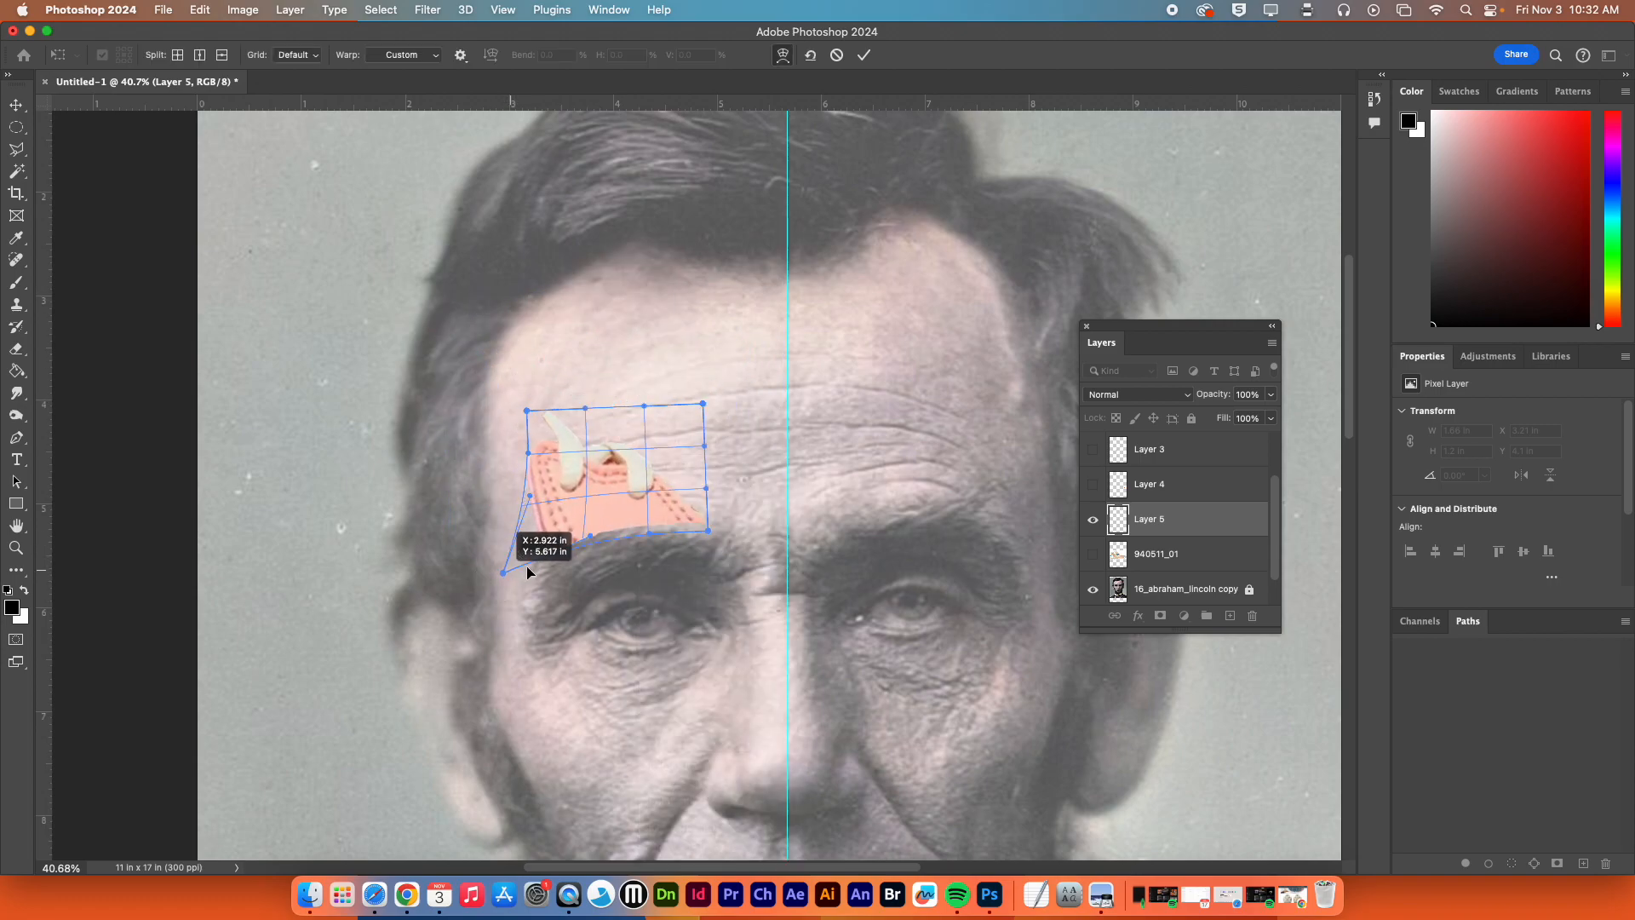
mouse_move(591, 536)
mouse_down()
mouse_move(577, 524)
mouse_move(594, 528)
mouse_up()
drag(707, 533, 722, 554)
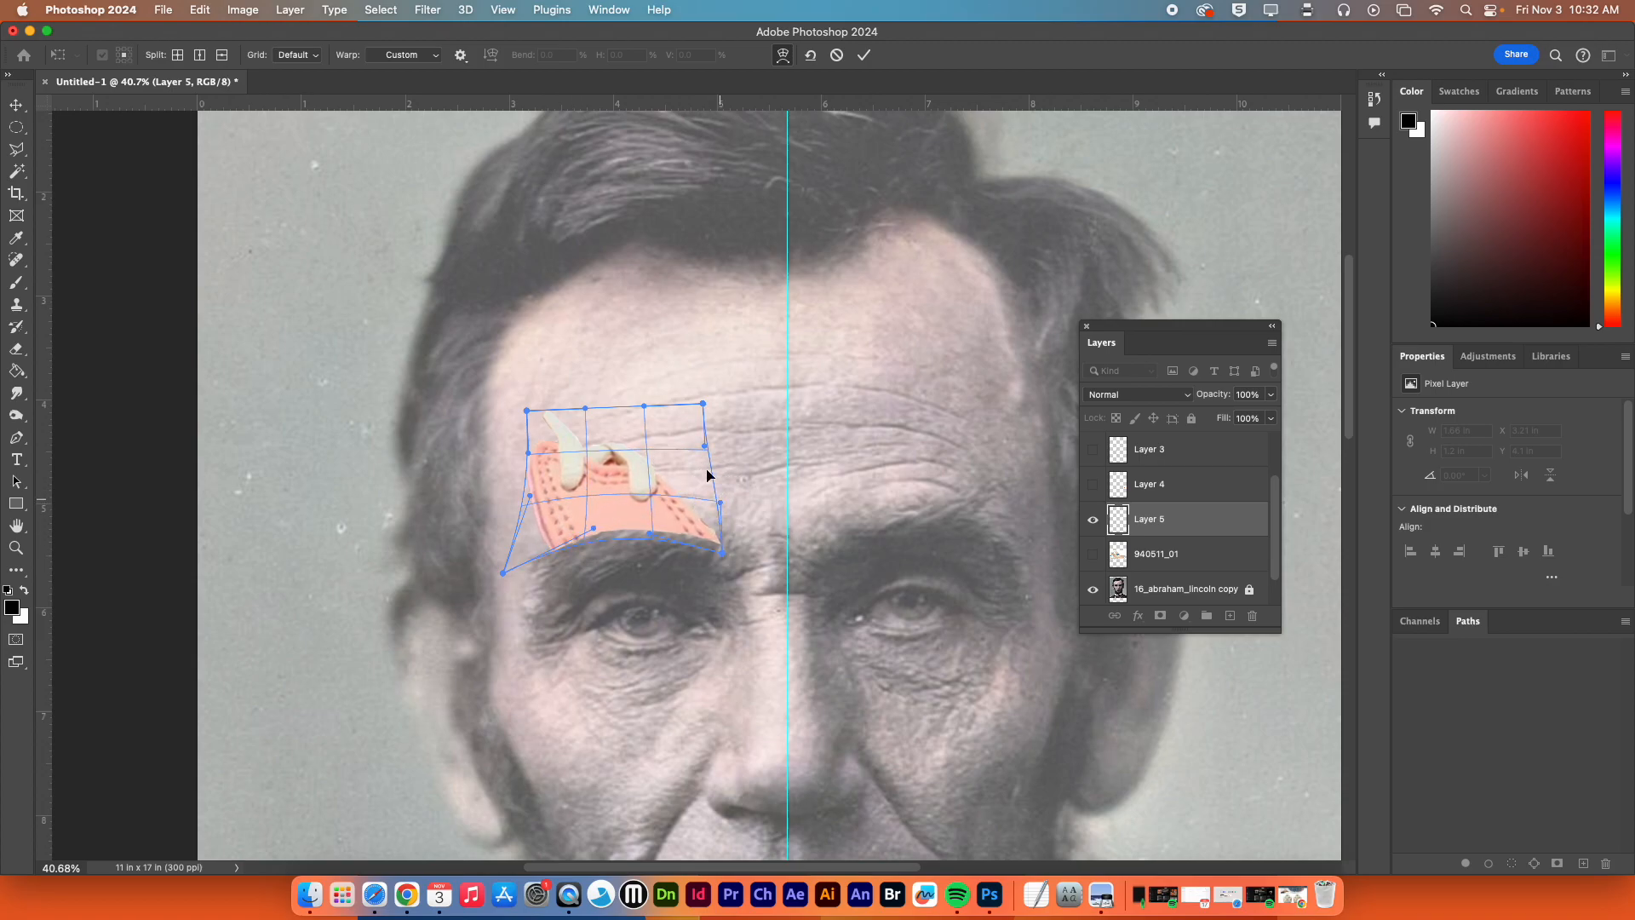
click(864, 55)
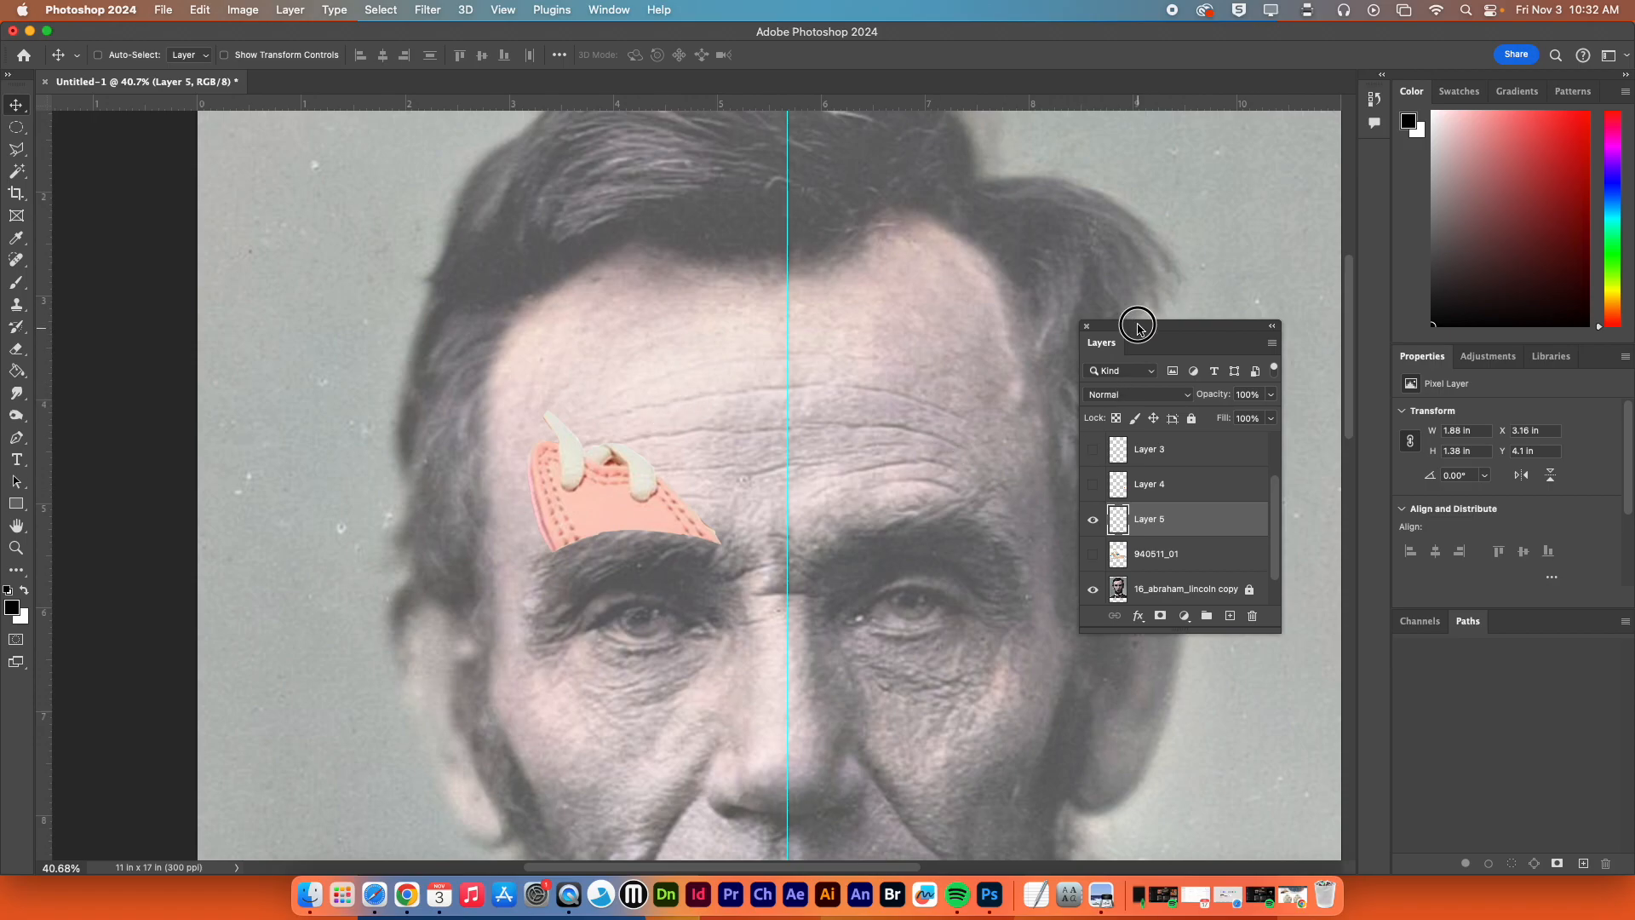
Move the floating Layers panel higher and lengthen it to list every layer down to Background
drag(1137, 336, 1151, 156)
drag(1183, 450, 1150, 654)
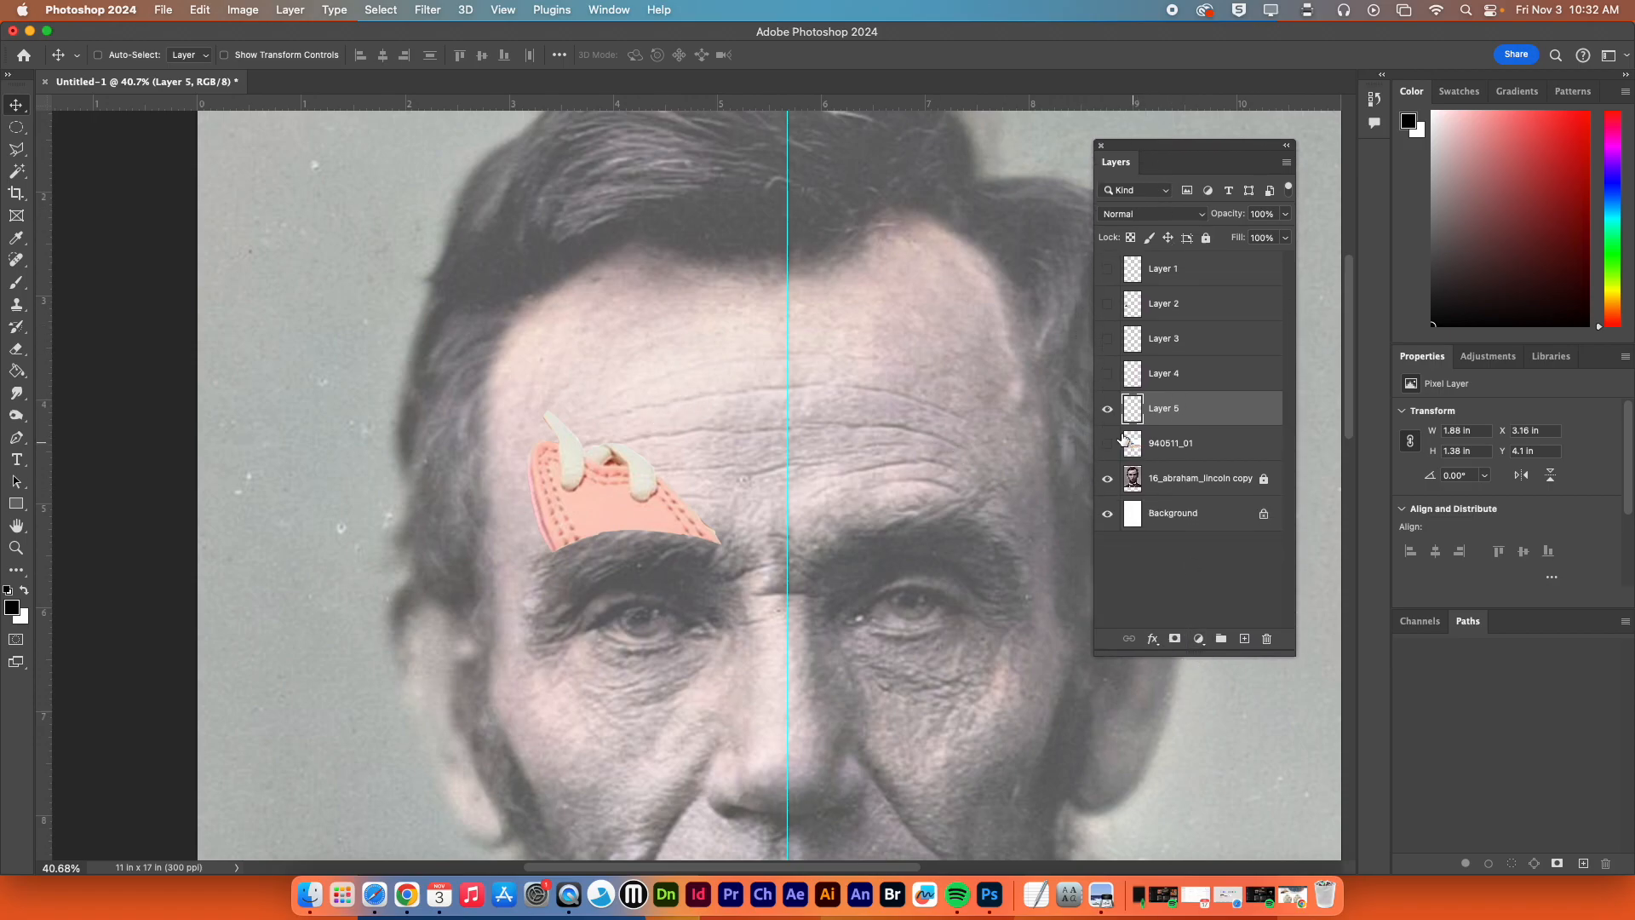
Hide Layer 5, select the 940511_01 layer and switch to the Polygonal Lasso Tool
click(1107, 412)
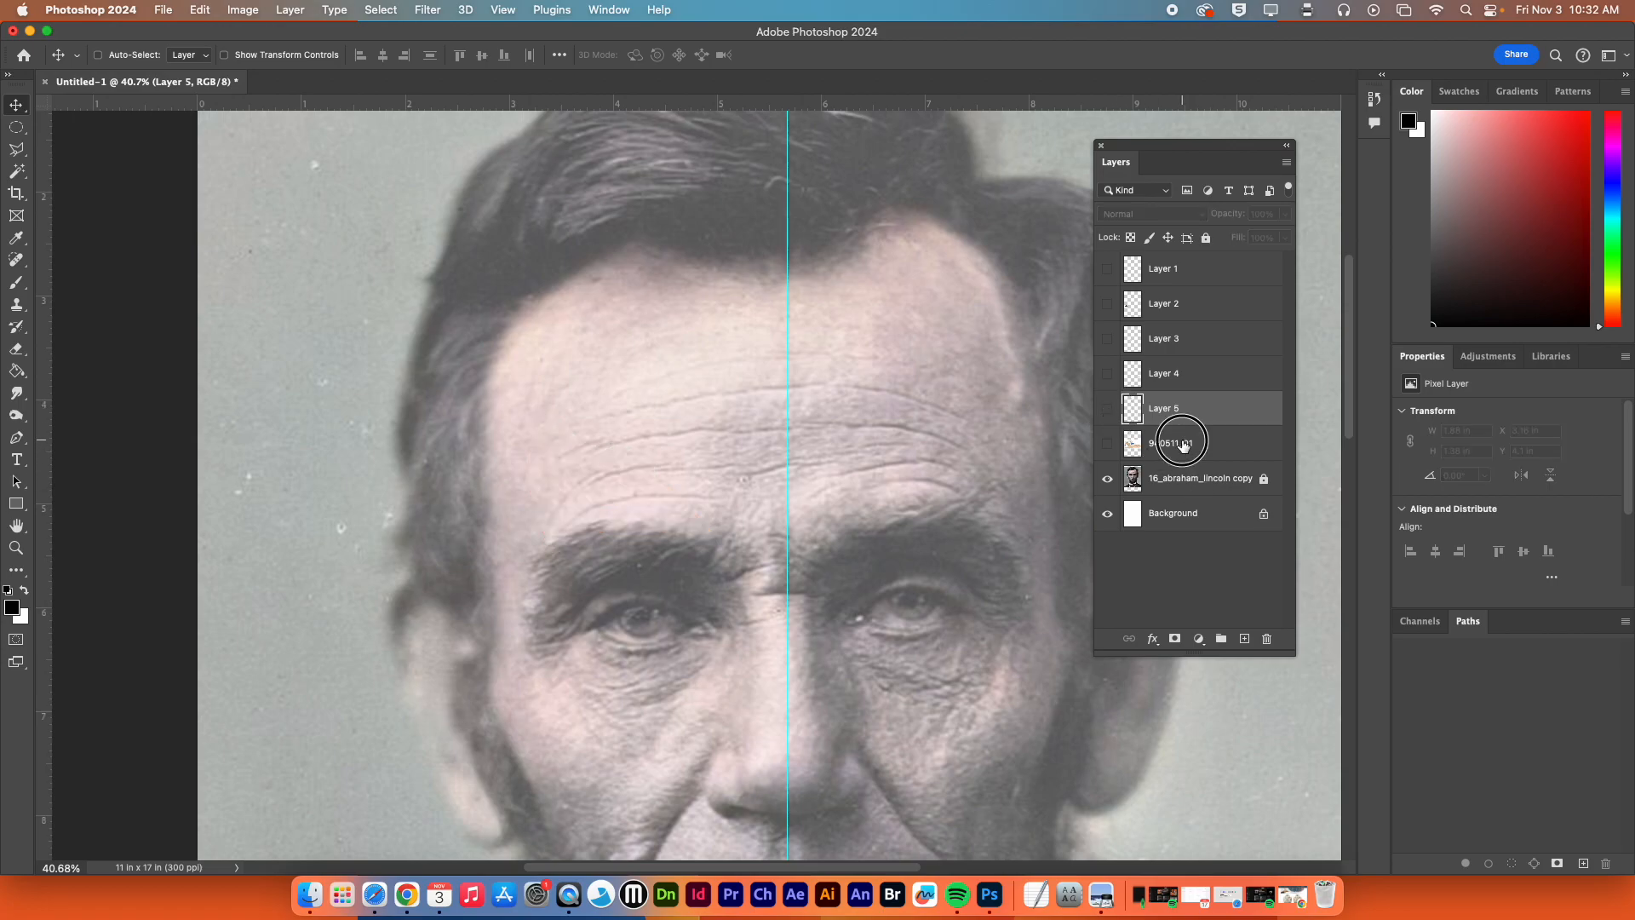
click(1121, 448)
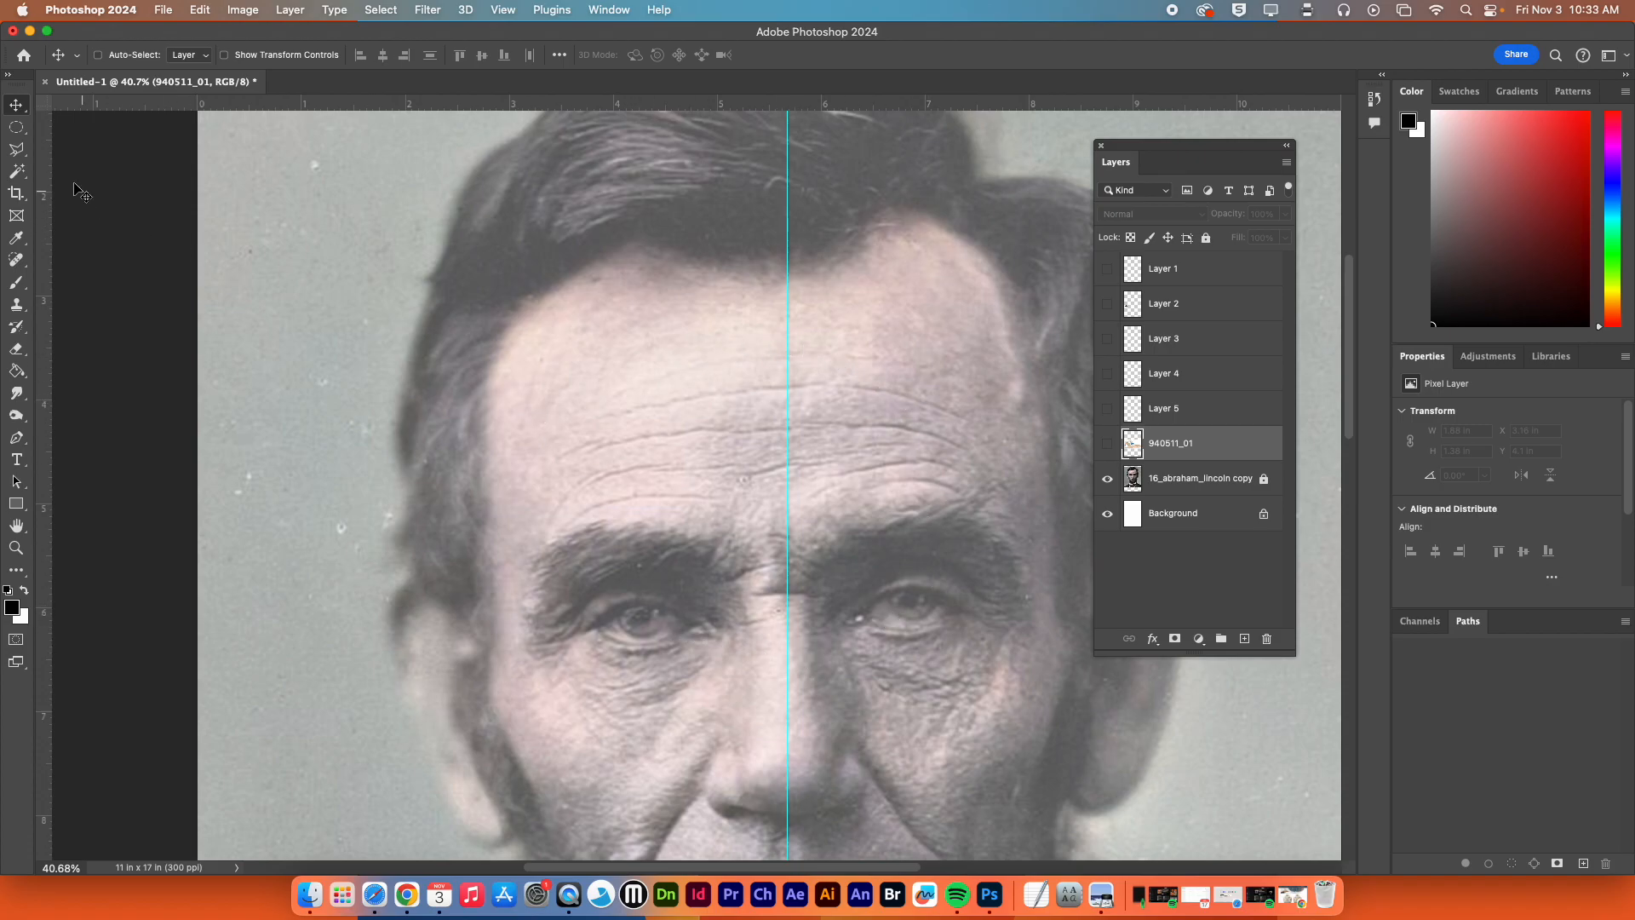
drag(16, 150, 94, 164)
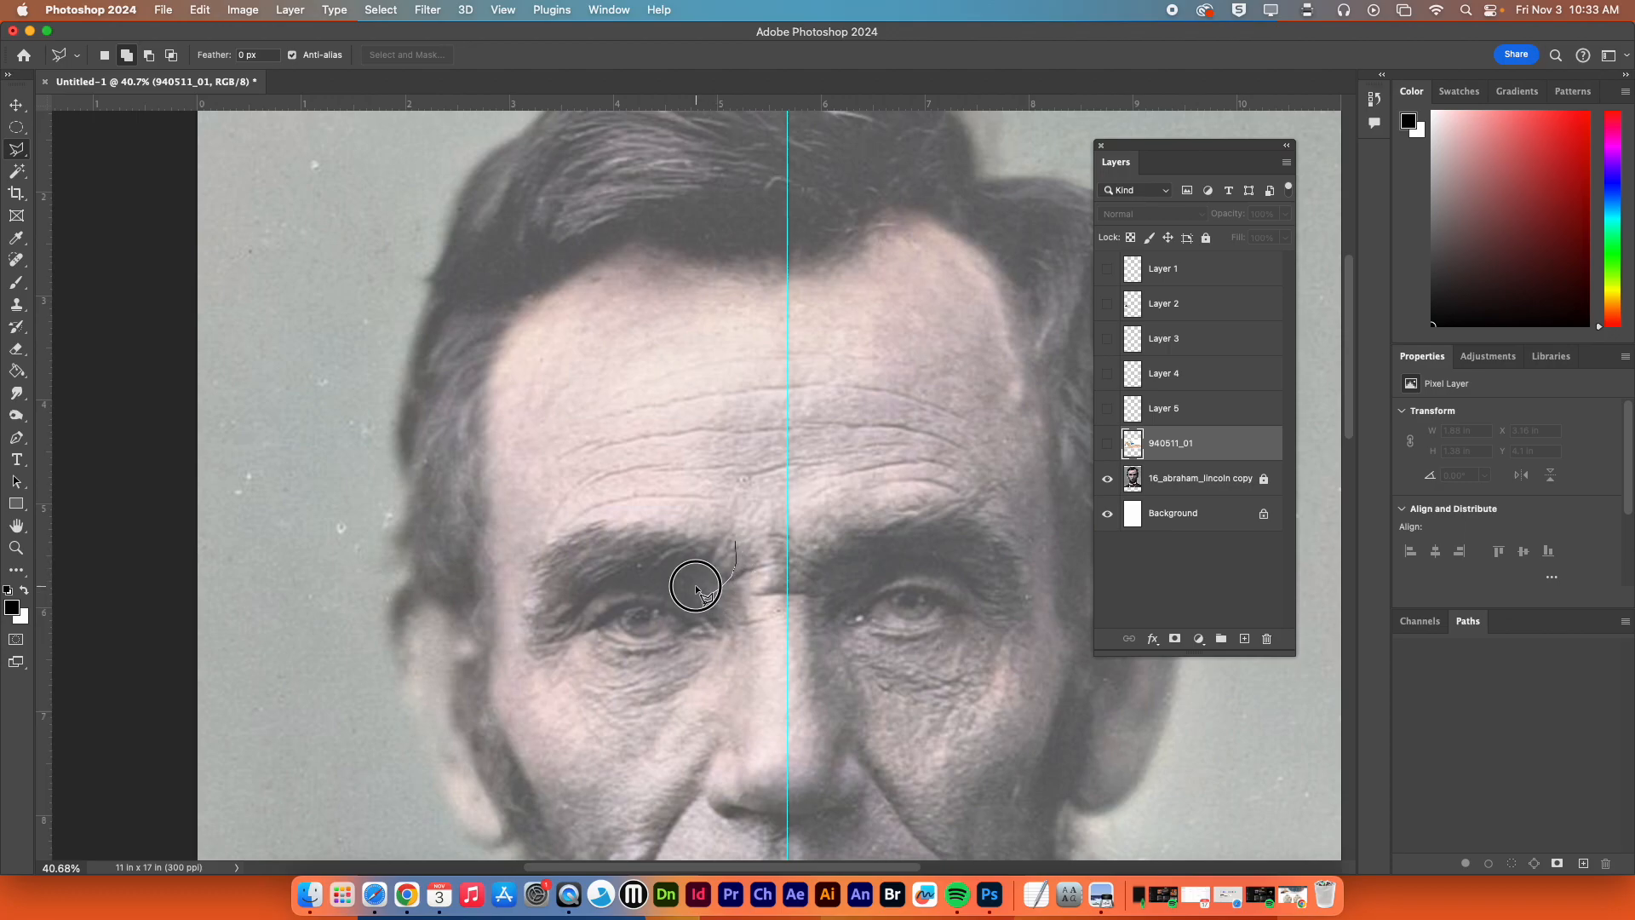
Trace a jagged polygonal selection, about 2 in wide and 1.1 in high, around the portrait's eyebrow left of the vertical guide
click(588, 603)
click(563, 625)
click(545, 631)
click(544, 581)
click(545, 555)
click(678, 528)
click(669, 534)
click(695, 534)
click(695, 544)
click(708, 545)
click(723, 537)
click(706, 568)
click(723, 566)
click(733, 556)
click(735, 543)
click(736, 544)
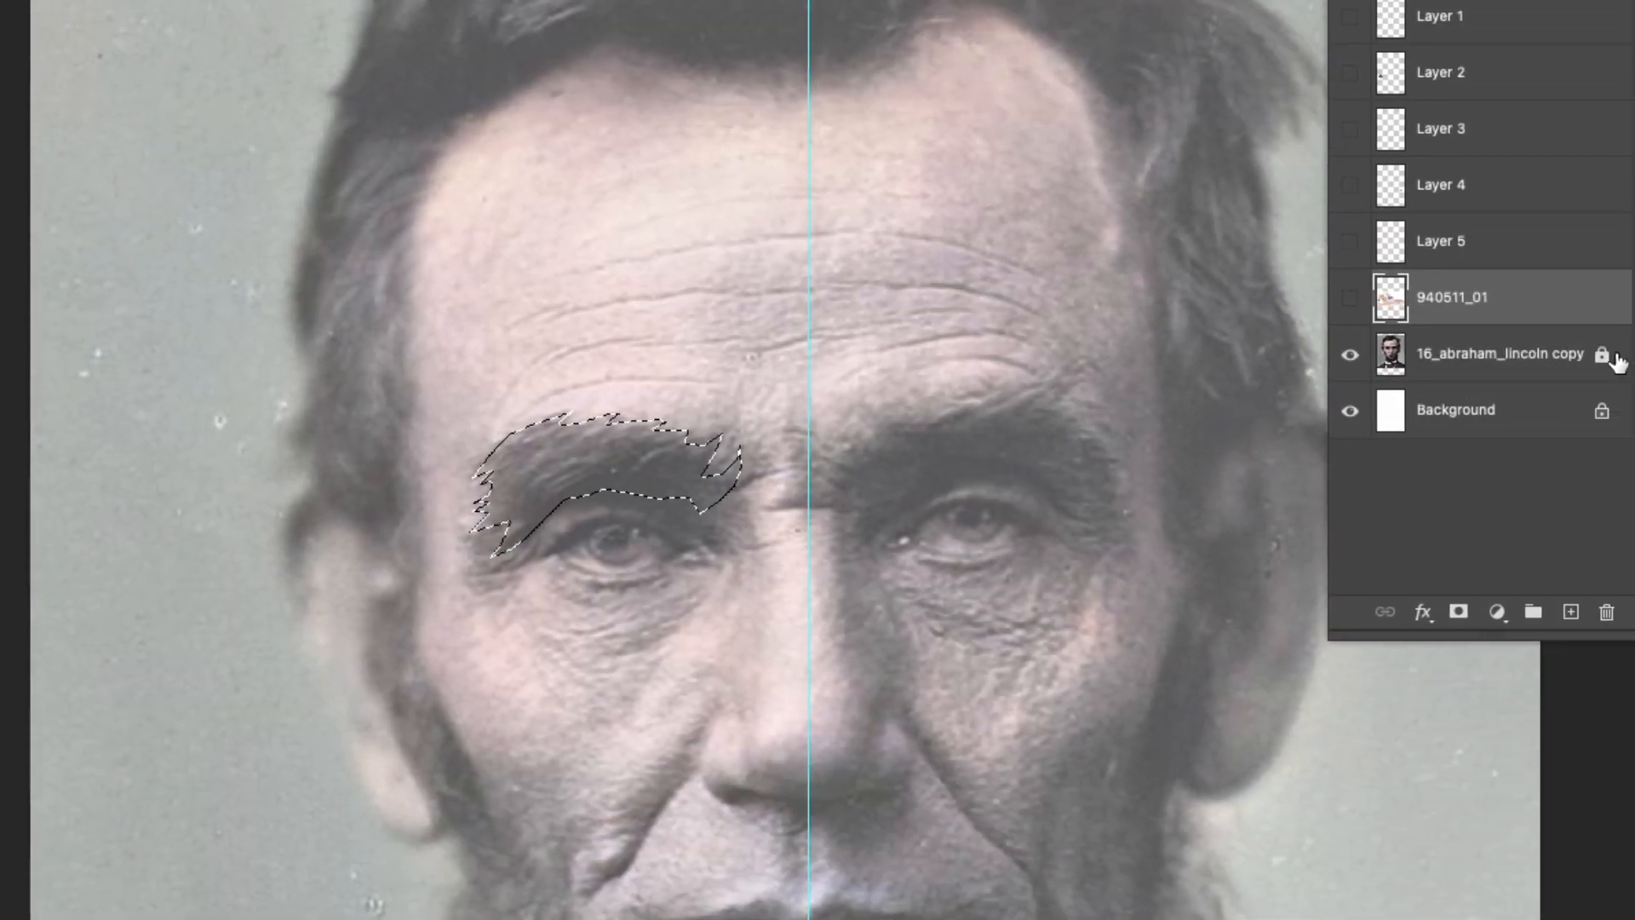
Show the 940511_01 sneaker layer and set the Polygonal Lasso Tool to New selection mode
click(1351, 300)
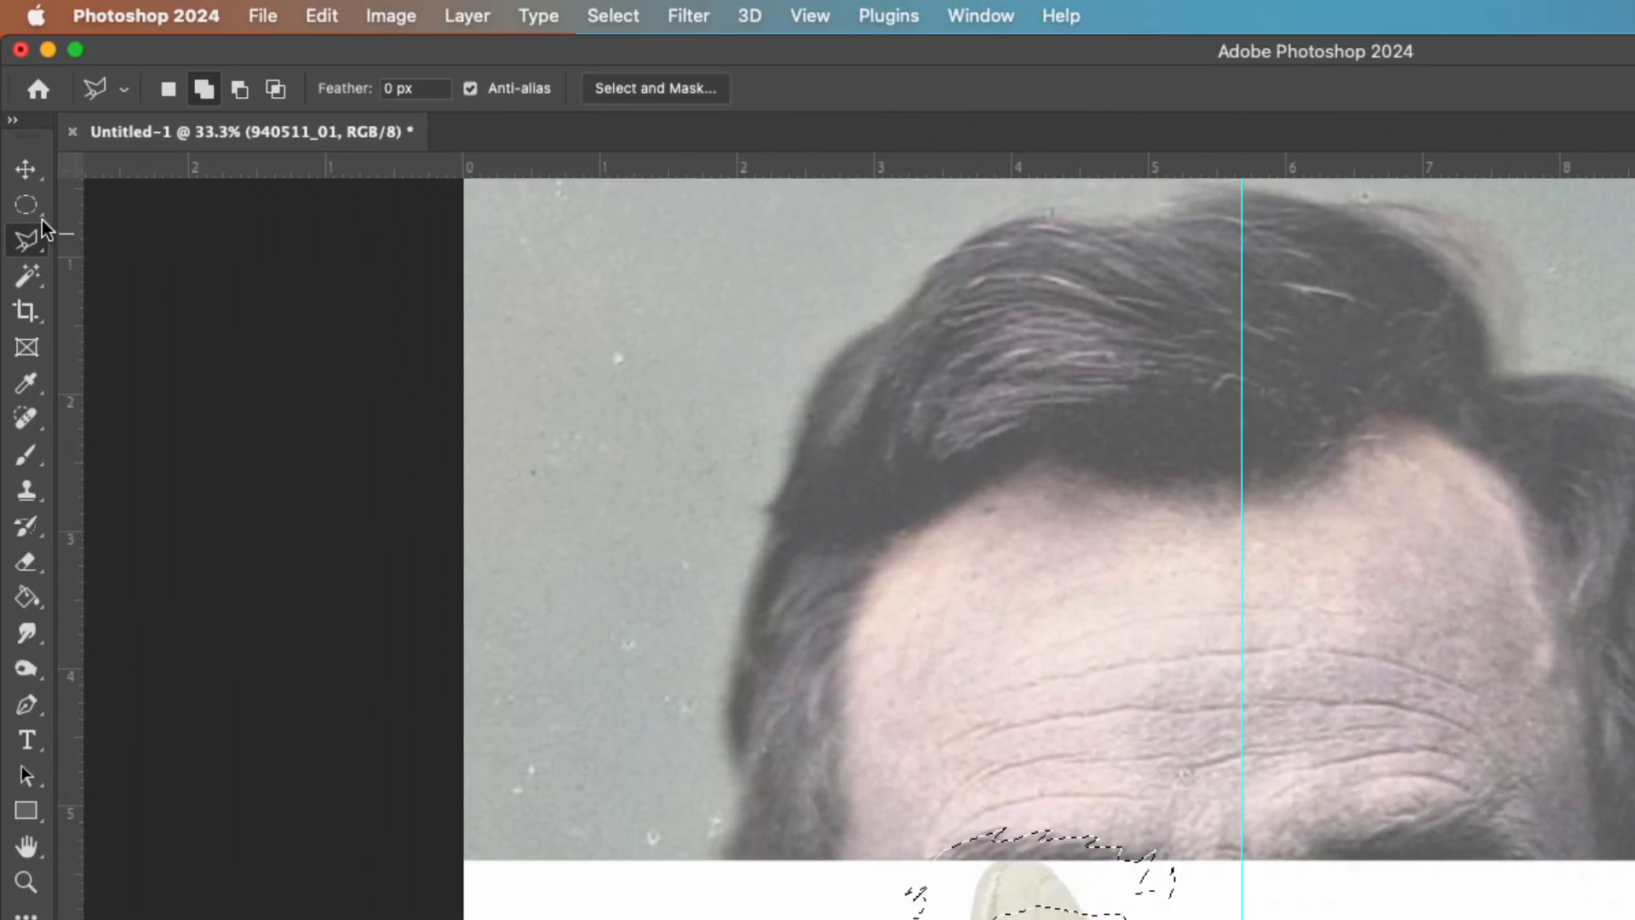
drag(37, 211, 111, 201)
drag(27, 241, 100, 278)
drag(27, 203, 109, 253)
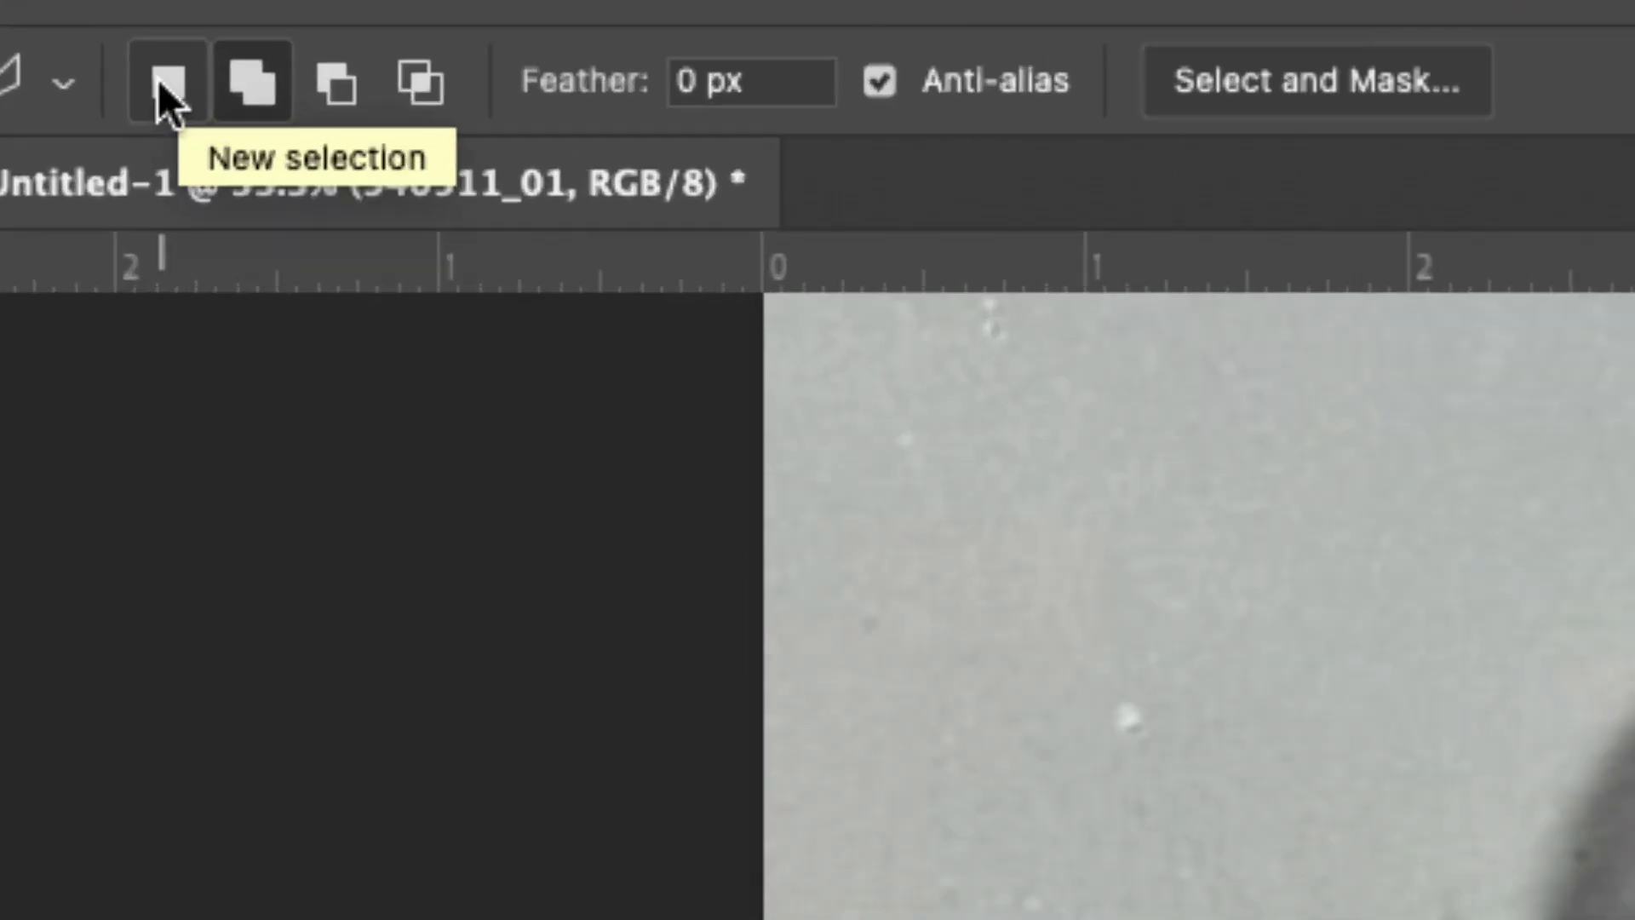
click(160, 84)
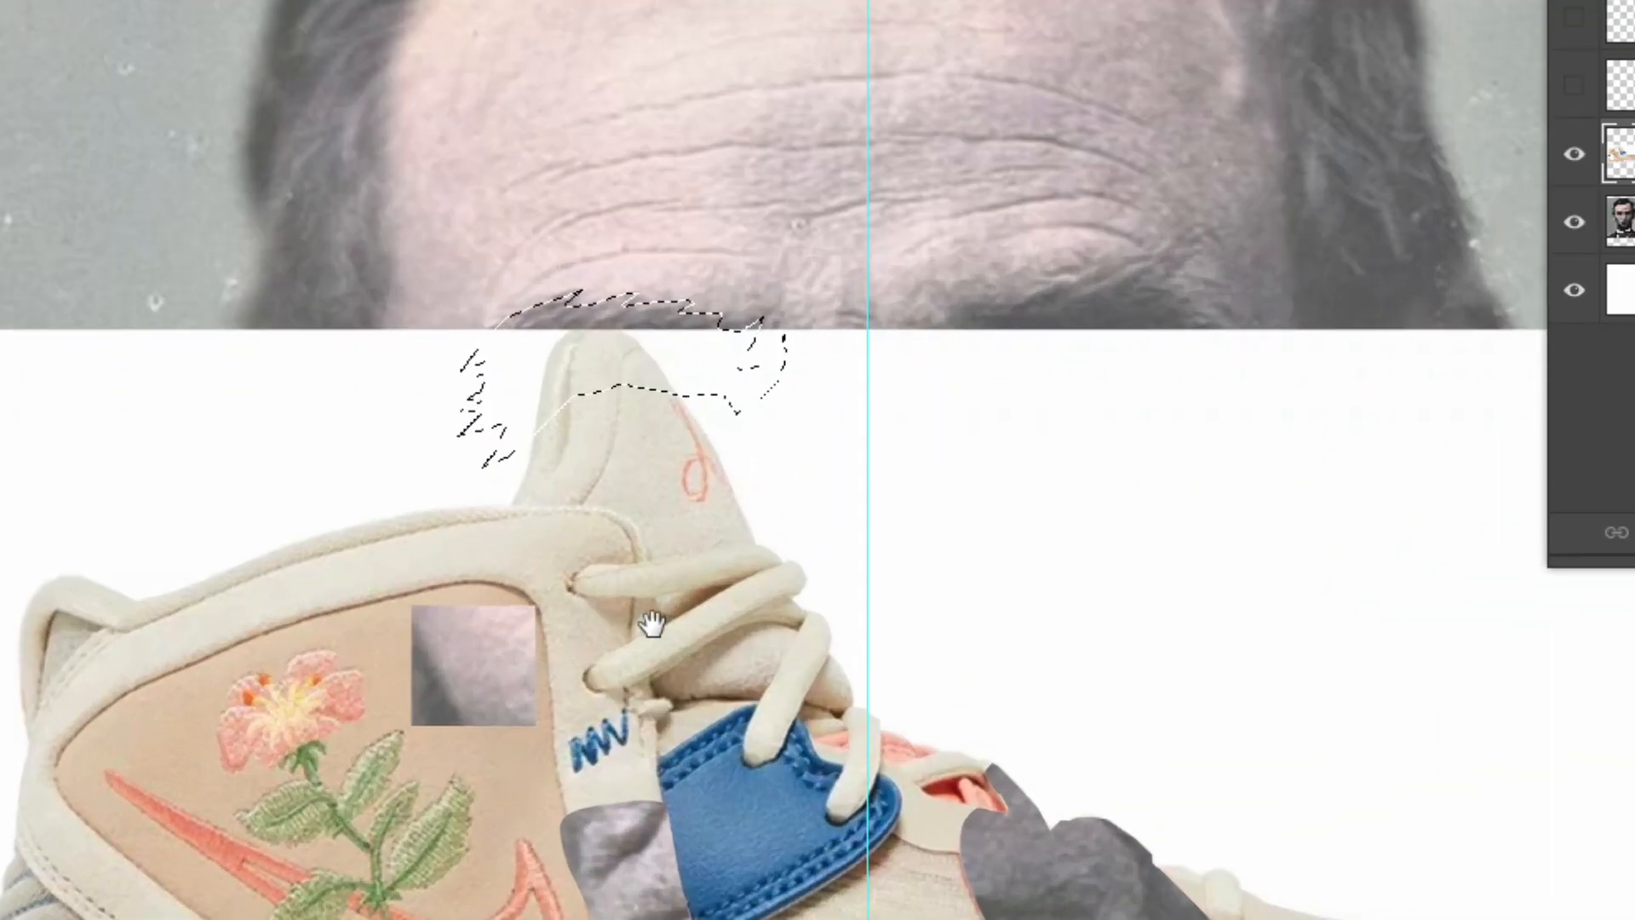
Move the eyebrow-shaped selection outline down onto the sneaker's stitched cream and pink area near the toe
drag(652, 624, 640, 310)
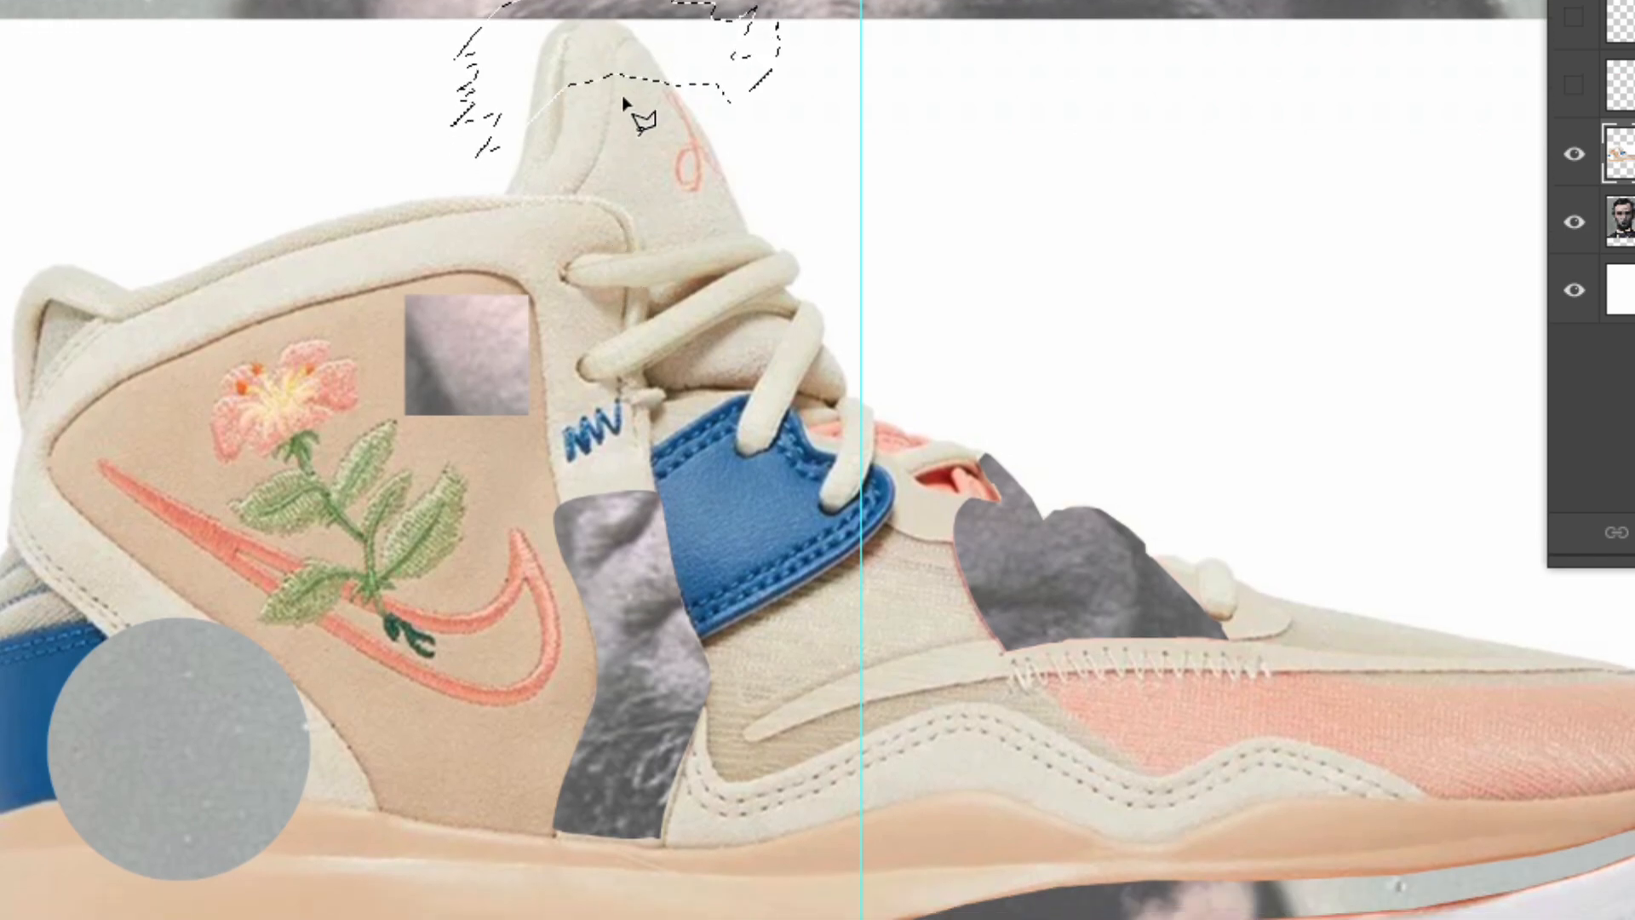
right_click(613, 43)
click(555, 49)
mouse_move(554, 49)
mouse_down()
mouse_move(595, 53)
mouse_move(712, 313)
mouse_move(602, 448)
mouse_move(479, 524)
mouse_move(354, 545)
mouse_move(290, 617)
mouse_move(537, 671)
mouse_move(866, 678)
mouse_move(1127, 730)
mouse_move(1079, 661)
mouse_move(814, 595)
mouse_move(554, 476)
mouse_move(468, 509)
mouse_move(873, 671)
mouse_move(925, 744)
mouse_move(836, 657)
mouse_move(639, 522)
mouse_move(291, 518)
mouse_move(208, 362)
mouse_move(1086, 758)
mouse_move(1017, 783)
mouse_move(1016, 745)
mouse_move(1083, 726)
mouse_move(1323, 732)
mouse_move(1073, 733)
mouse_move(1133, 701)
mouse_up()
Cut the selected cream and pink sneaker area to its own layer with Layer Via Cut
right_click(1158, 694)
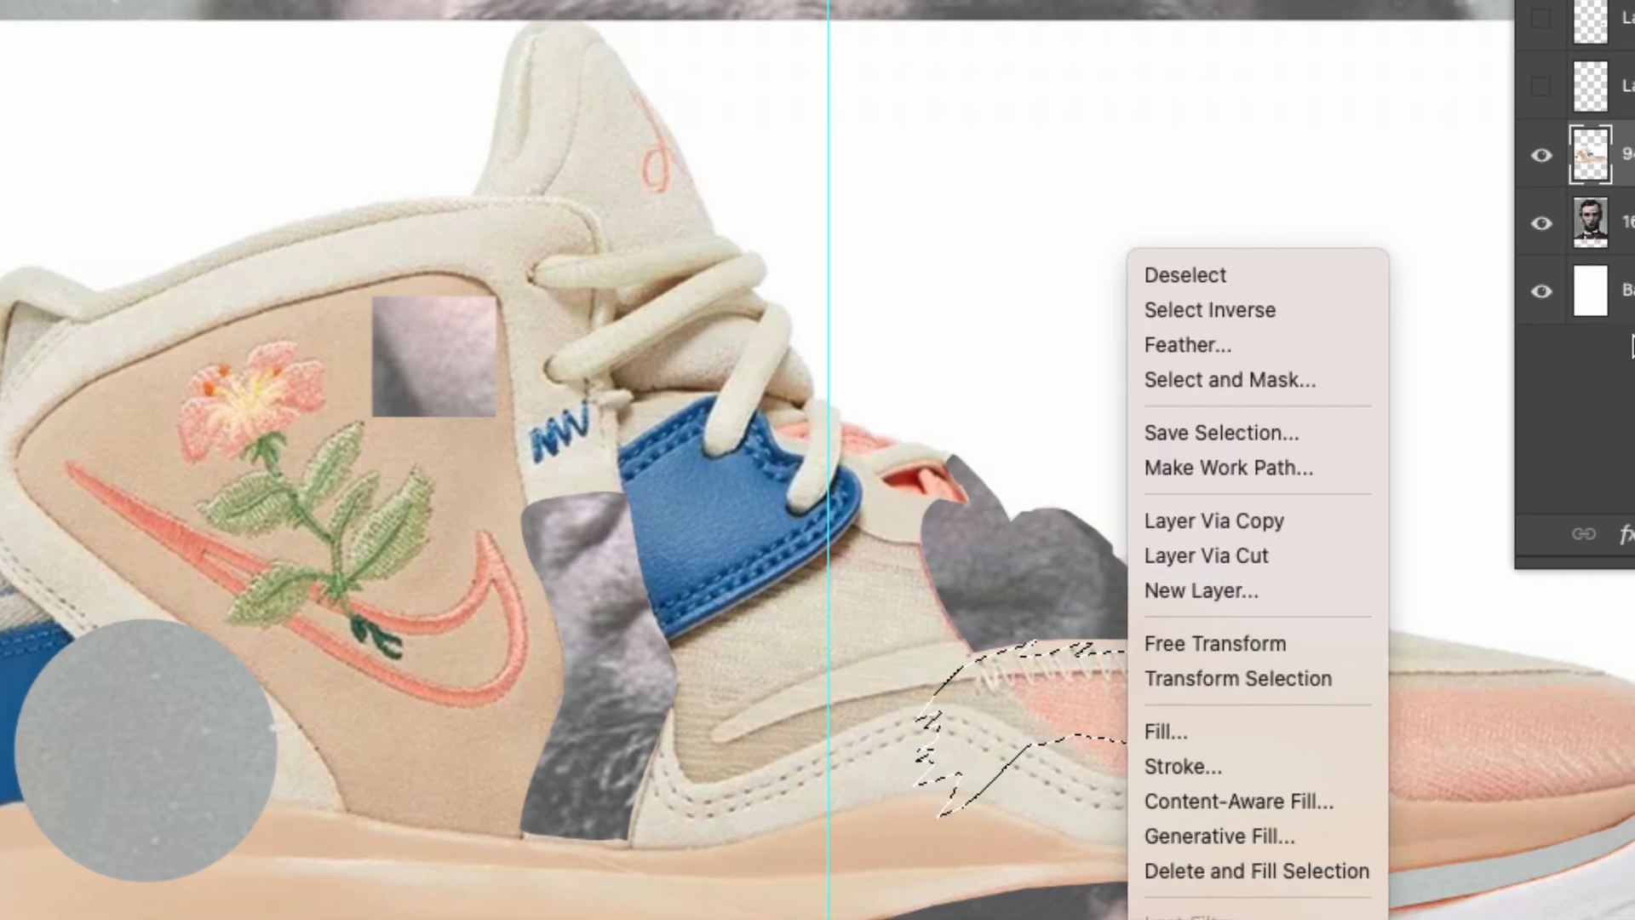
click(1617, 215)
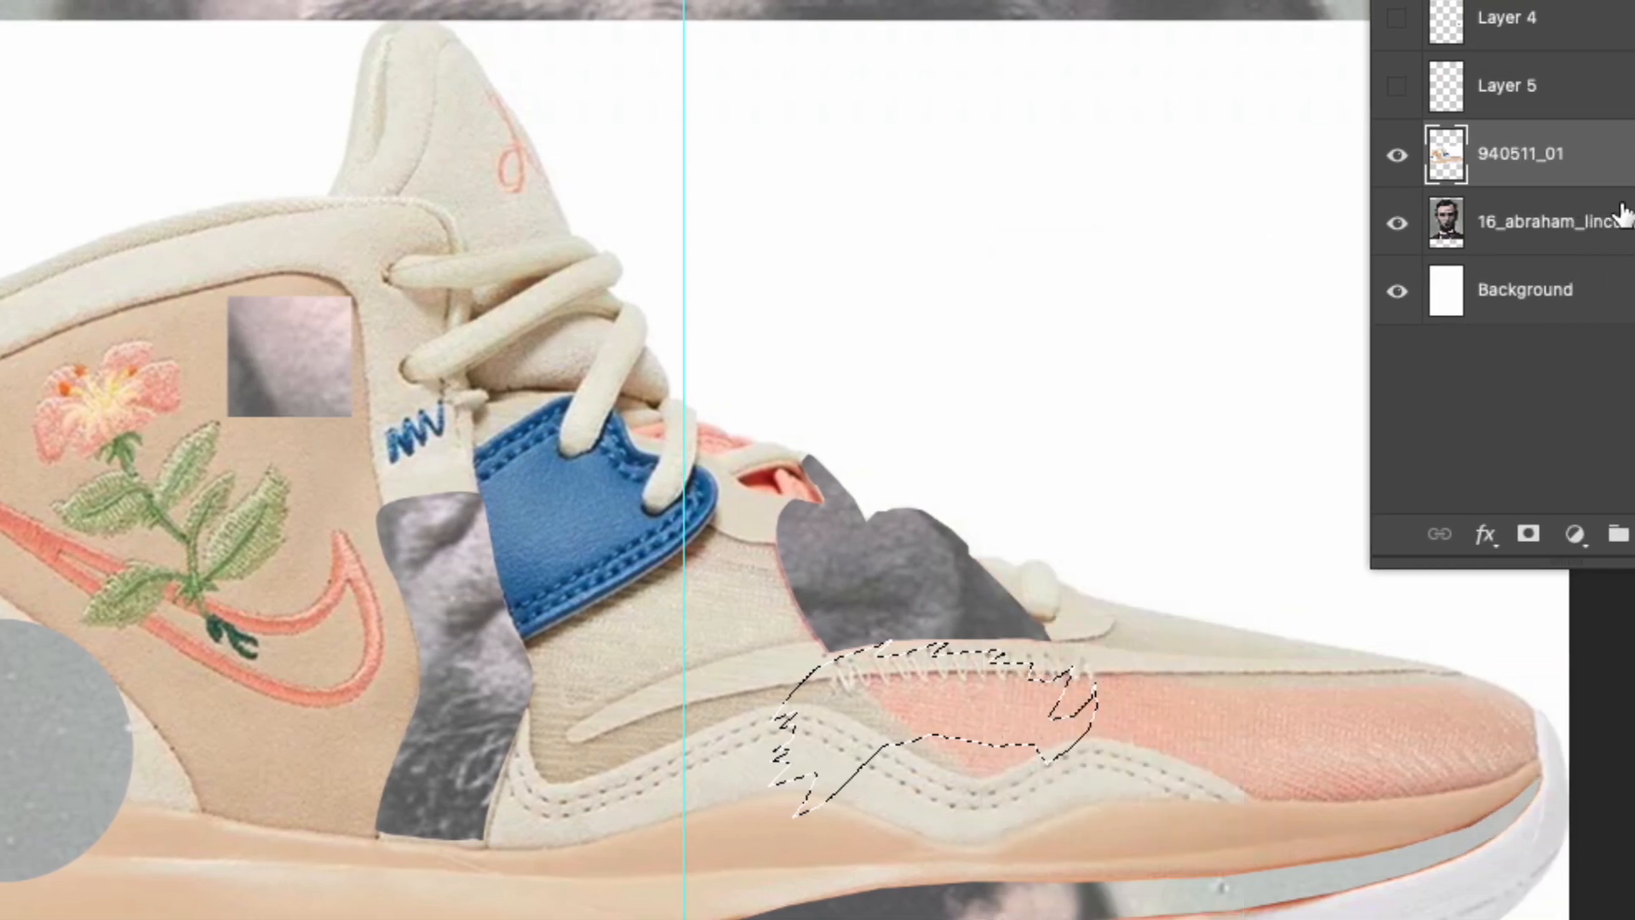
right_click(966, 705)
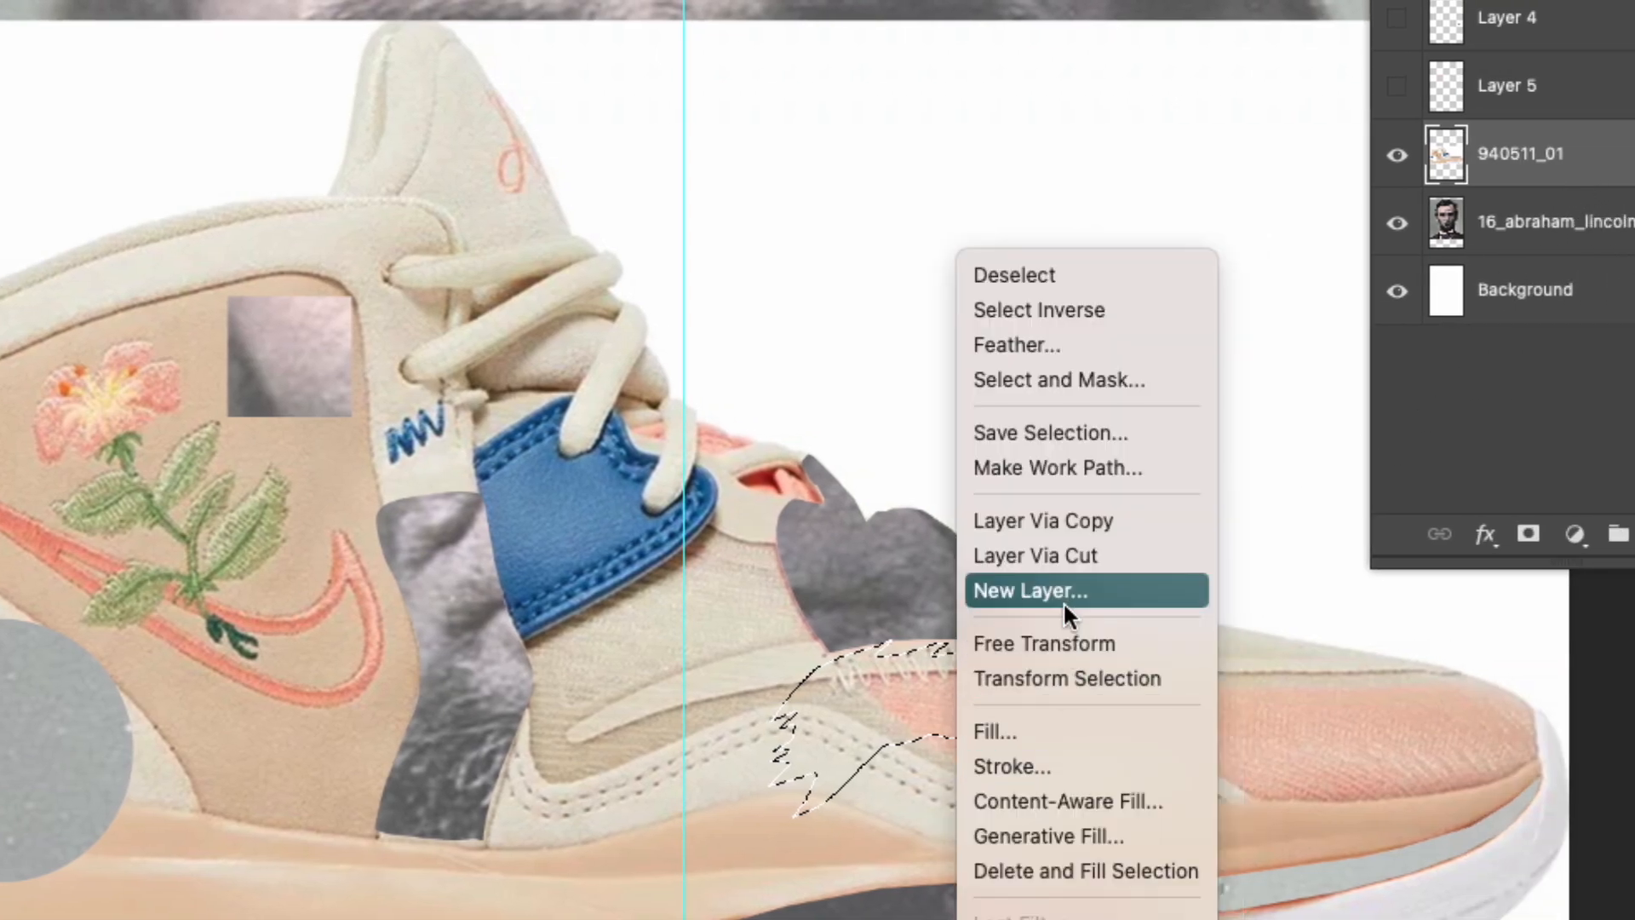
click(1068, 554)
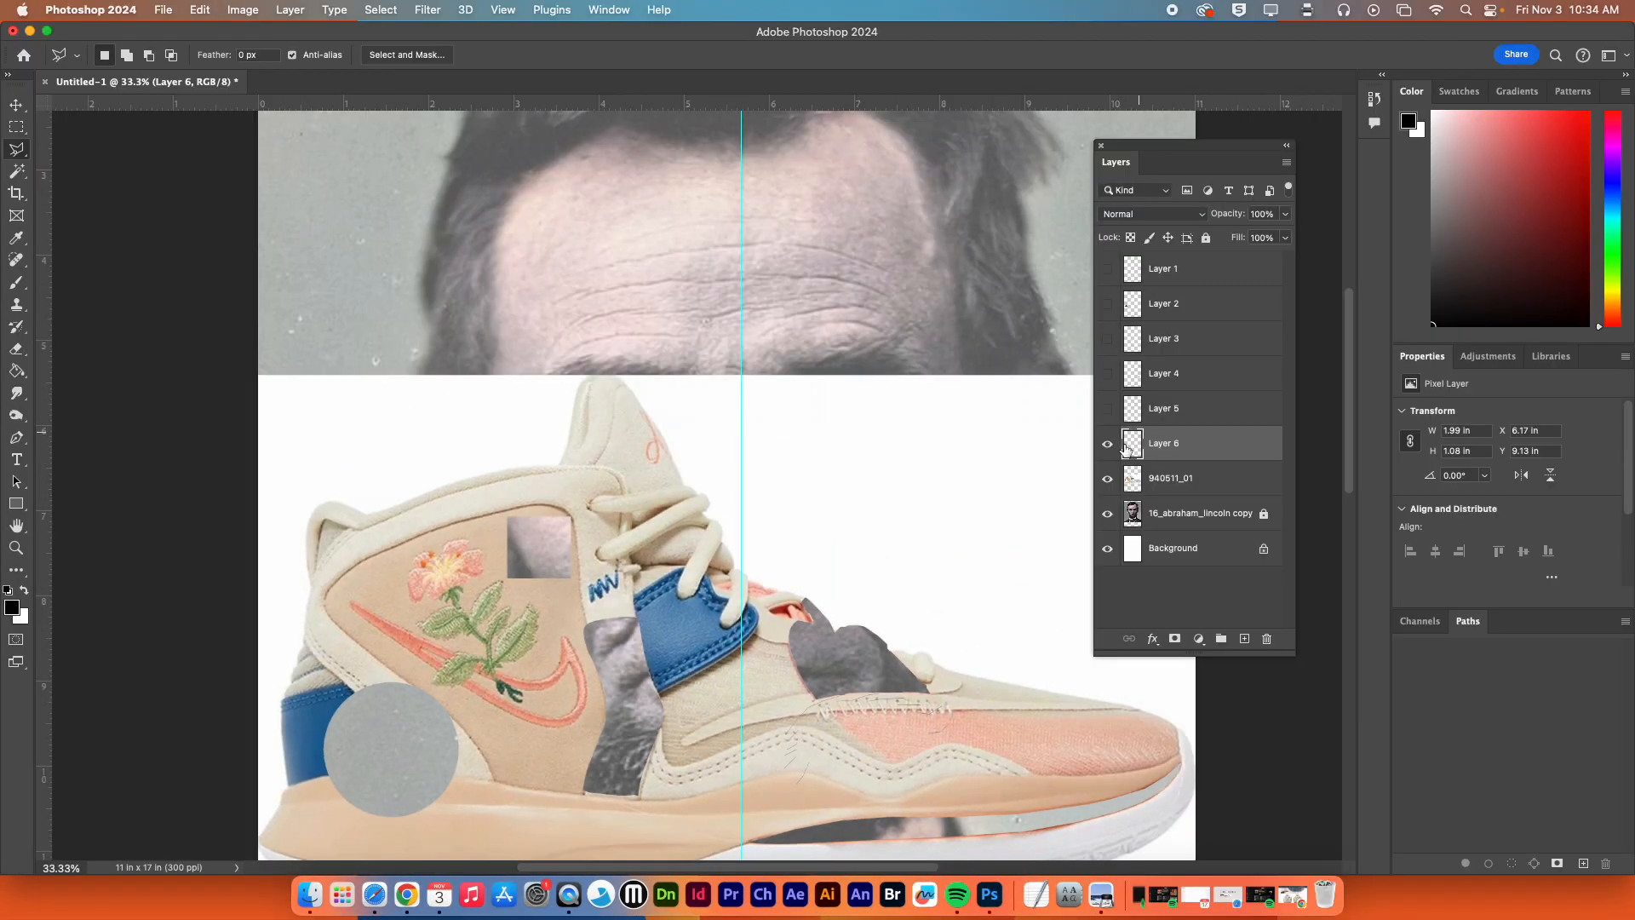
Hide the 940511_01 layer and move the cut piece over the eyebrow left of the guide, at about X 3.21 in, Y 5.17 in
click(1108, 479)
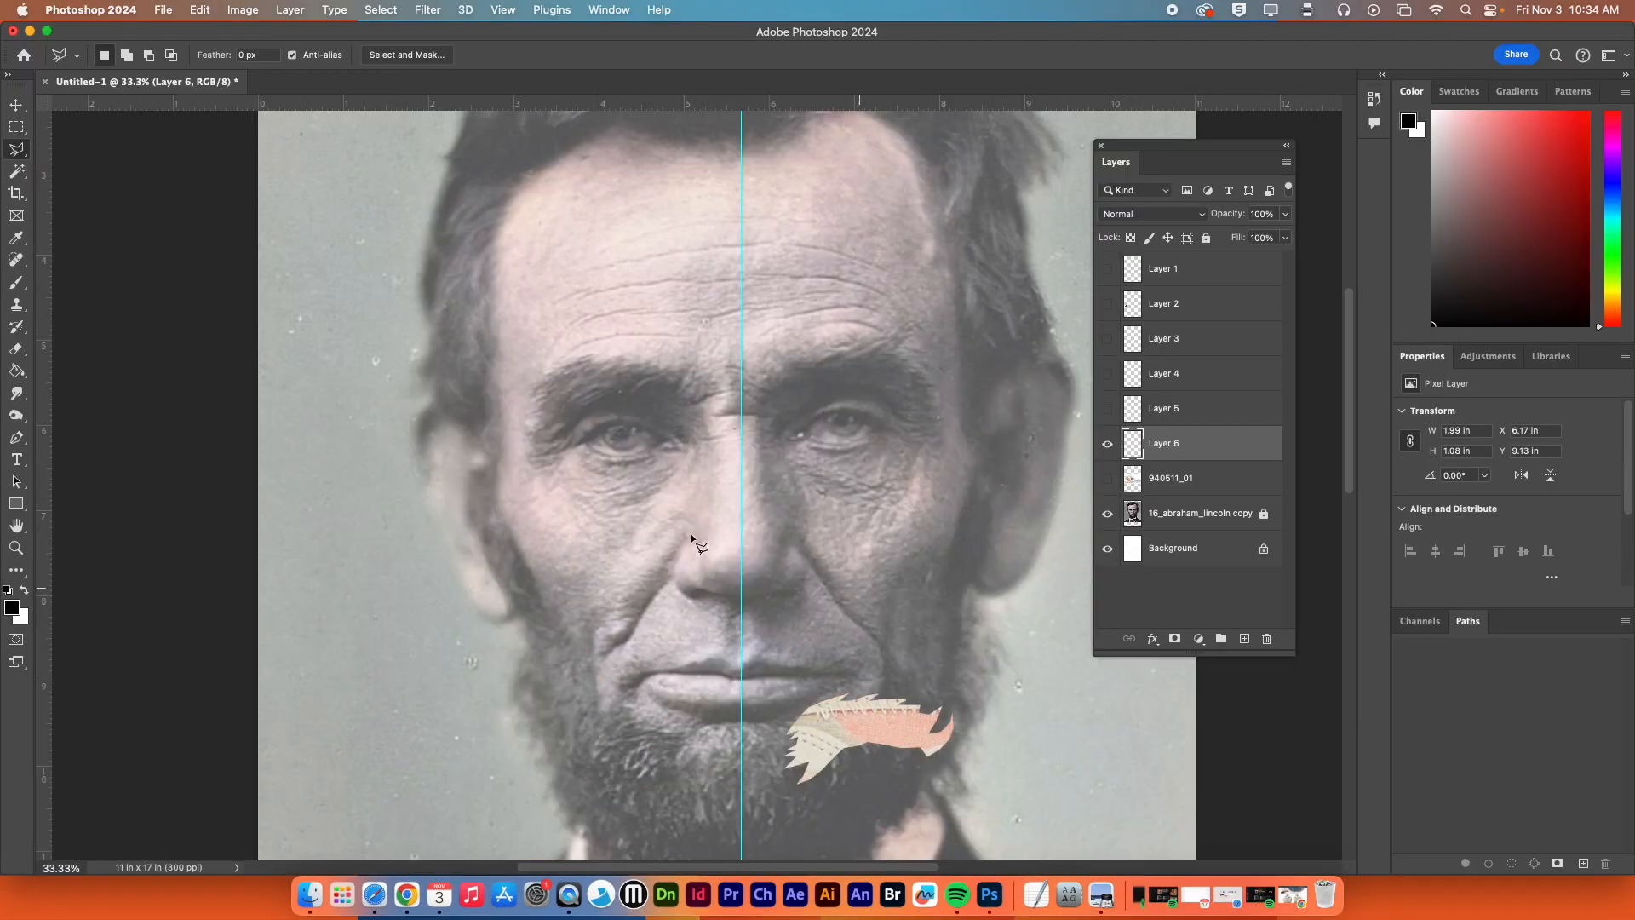
click(16, 104)
drag(854, 722, 602, 381)
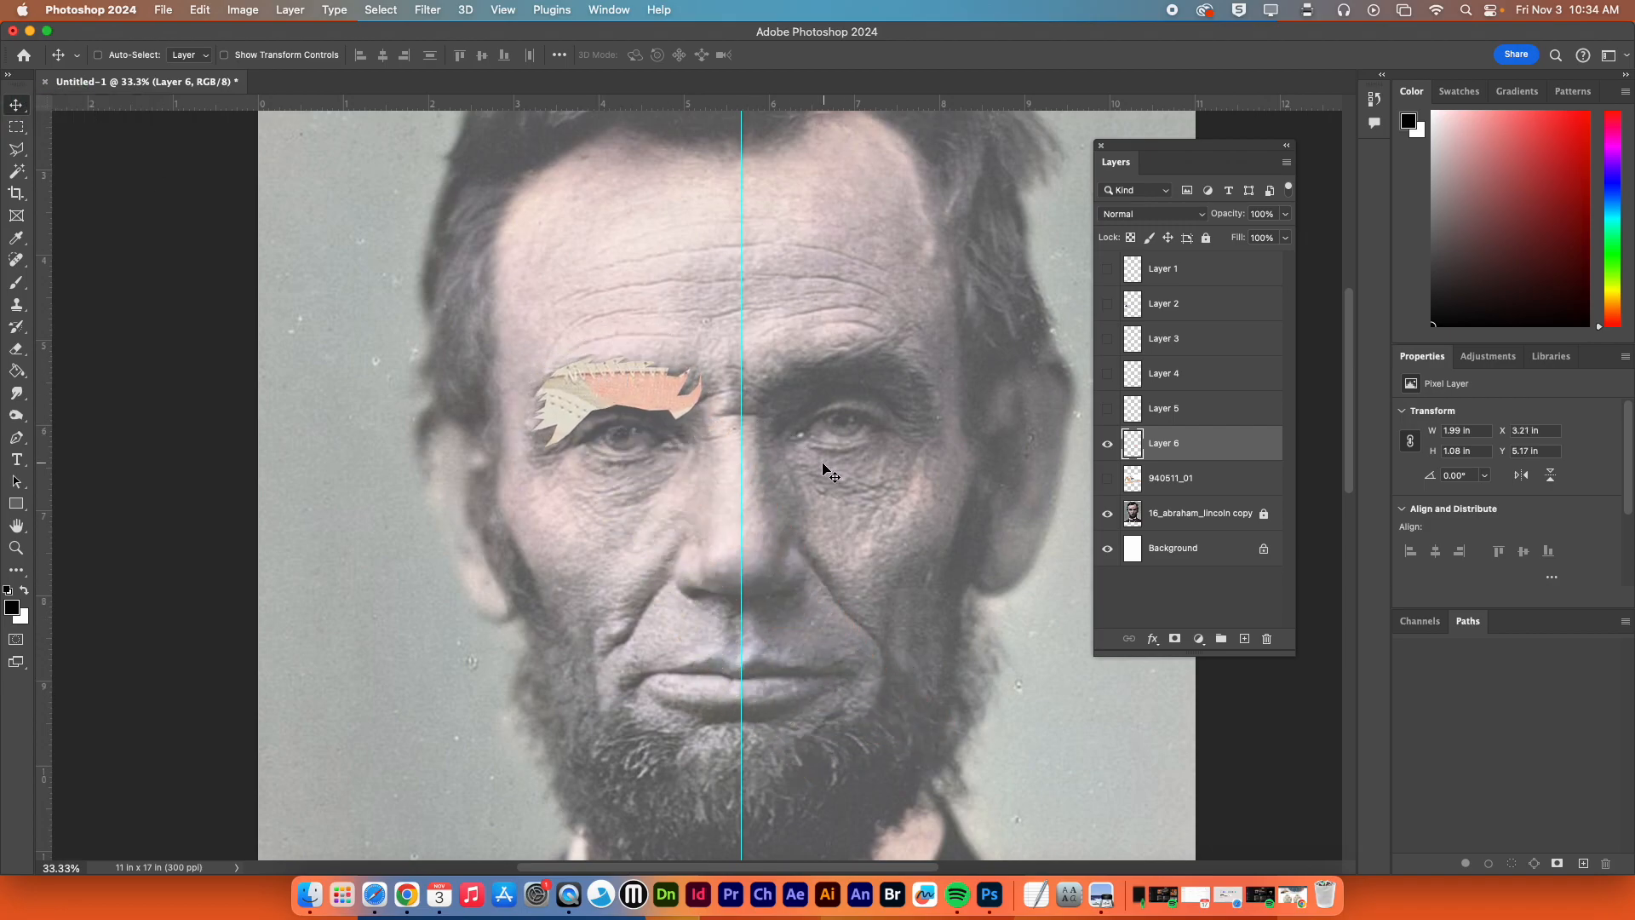